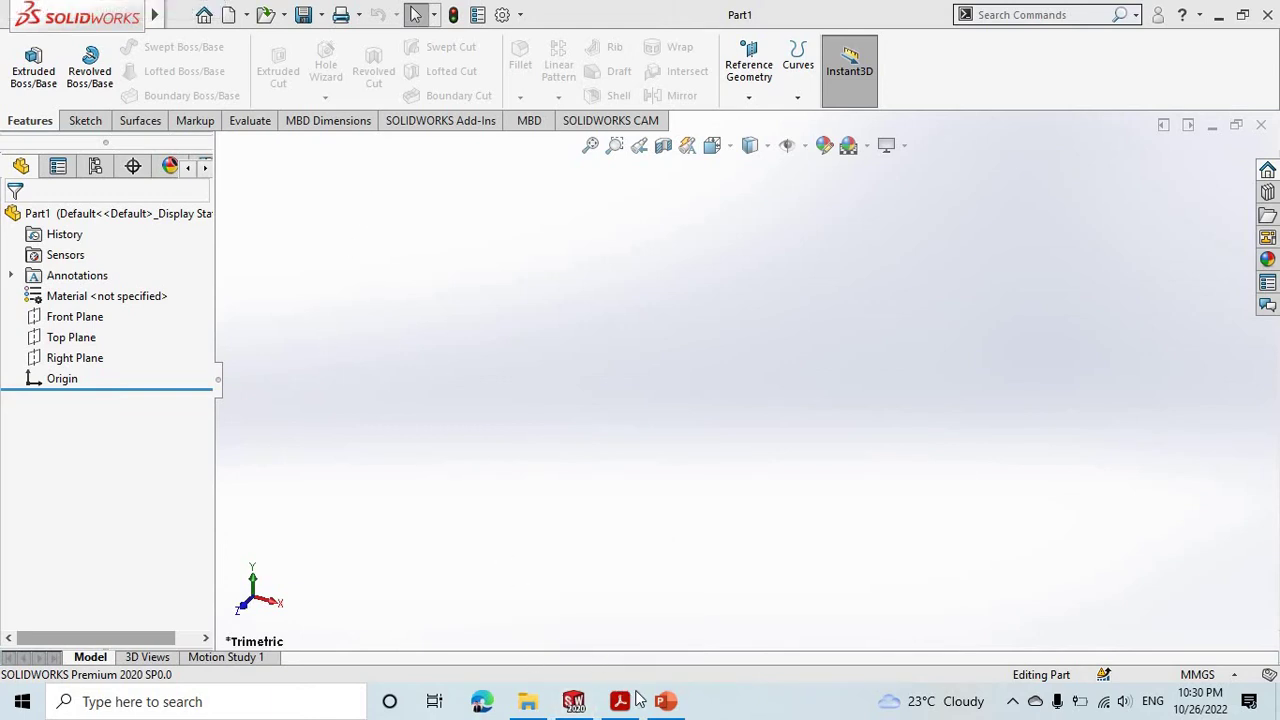
Step: Check the pipe image on slide 10, then sketch a circle at the origin on the Top Plane
left_click(666, 702)
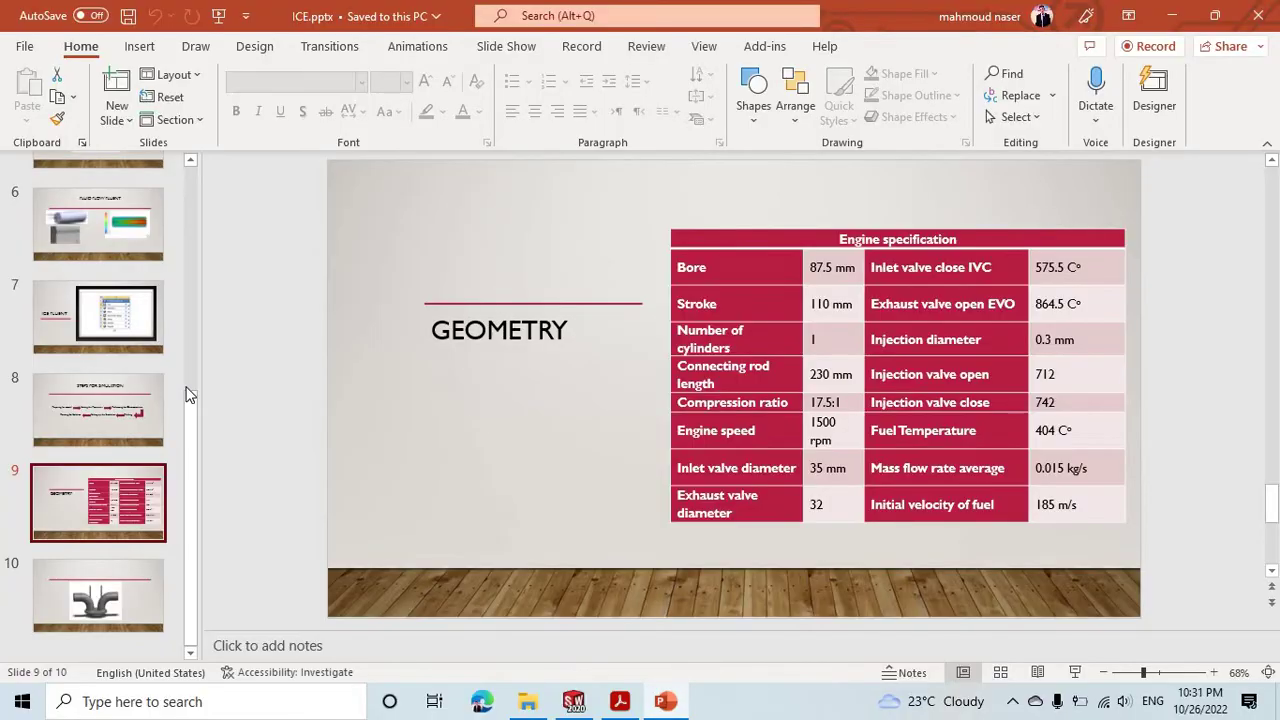
left_click(110, 588)
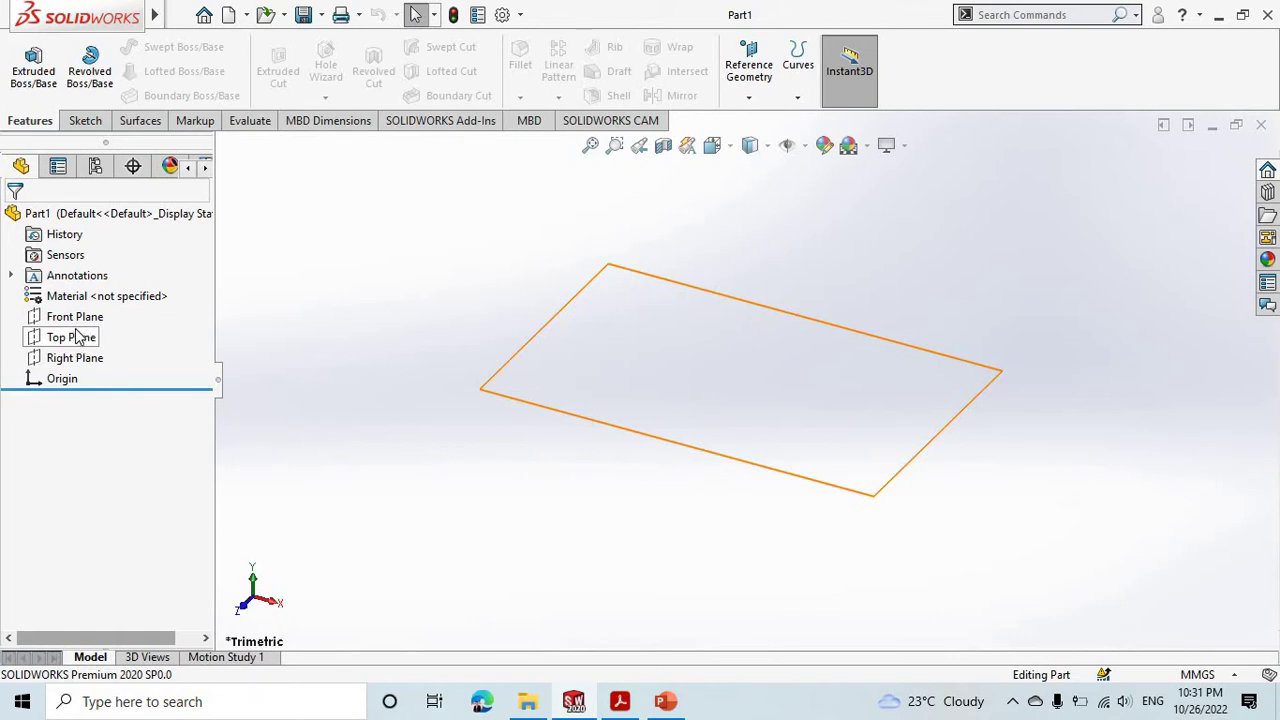
left_click(78, 338)
left_click(118, 314)
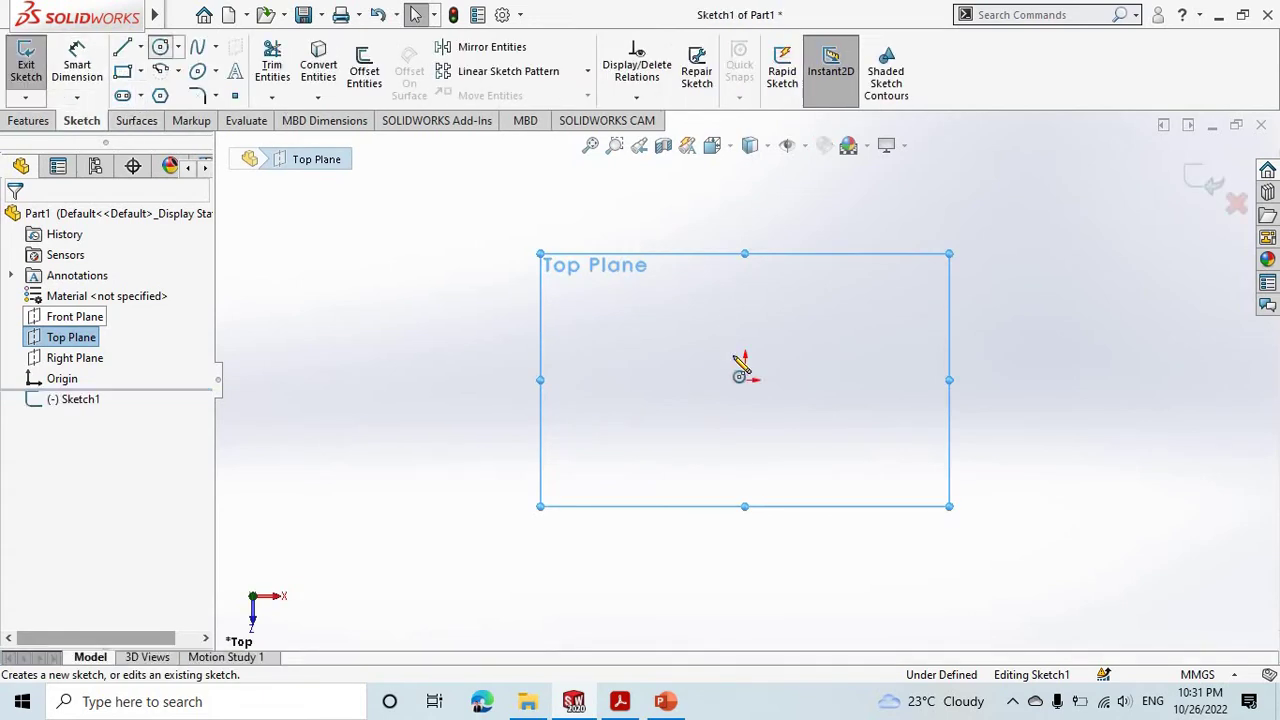
key("c")
left_click(745, 380)
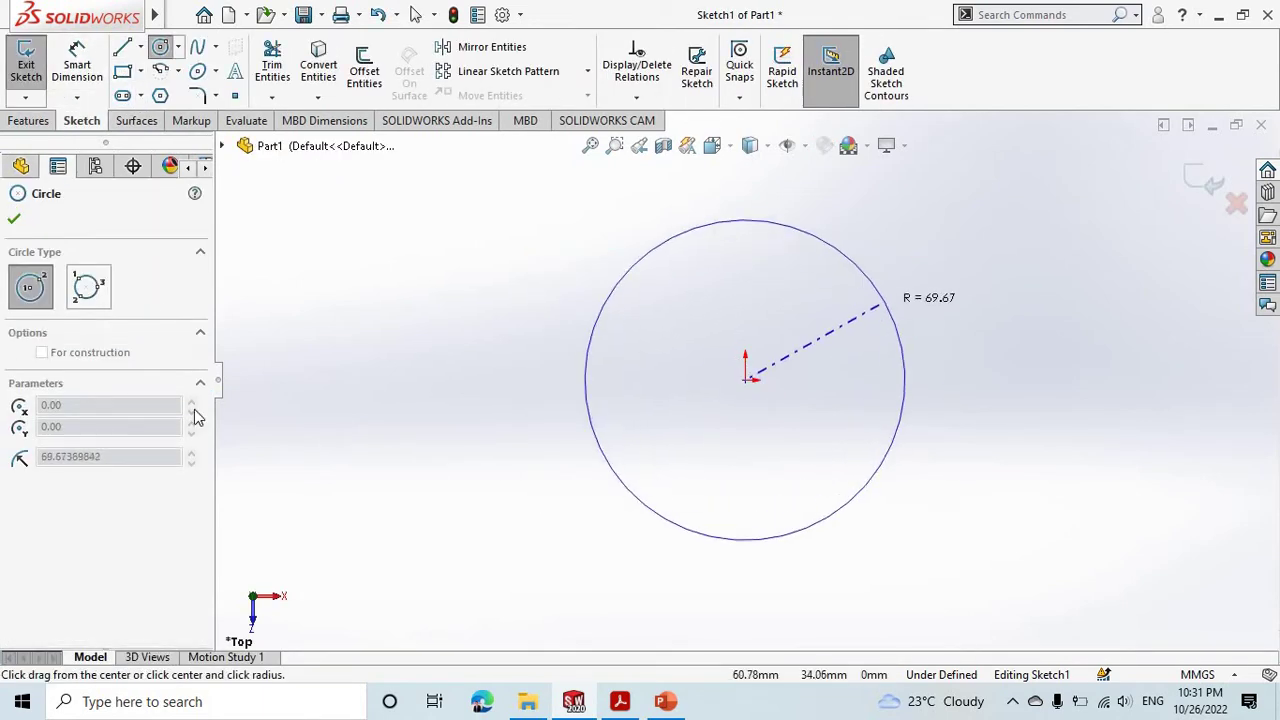
key("Escape")
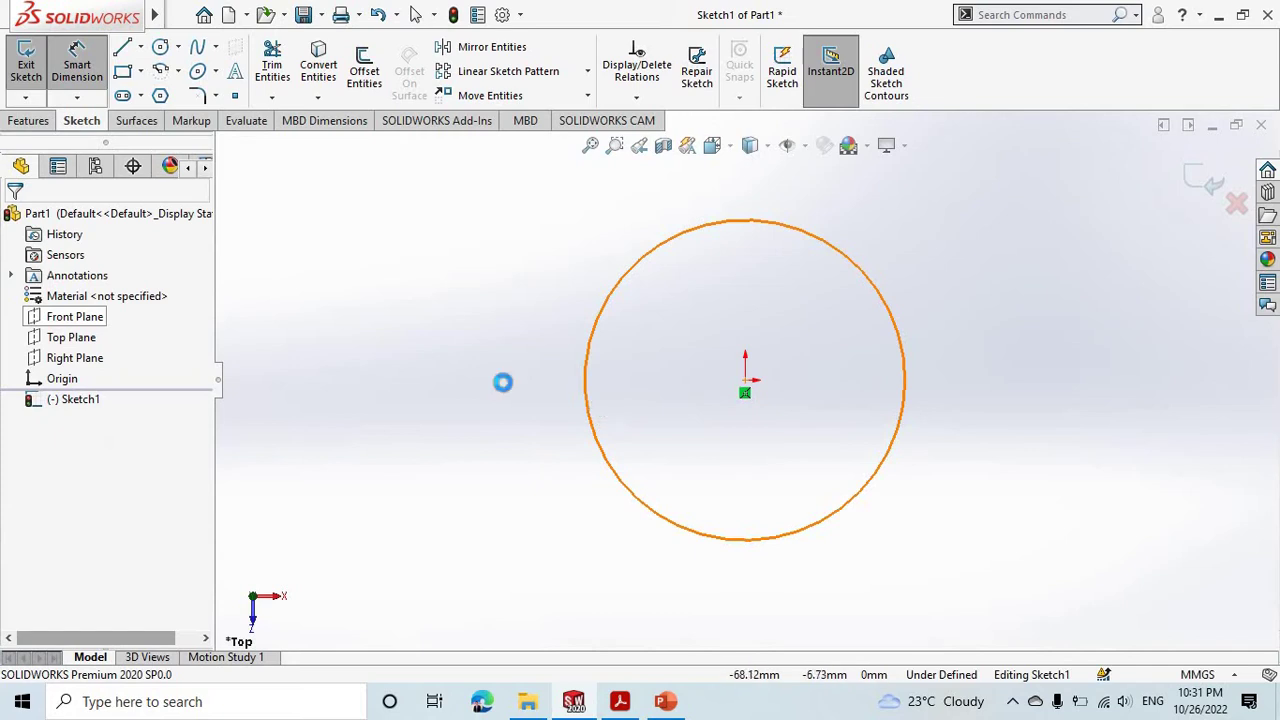
Step: Dimension the circle to an 87.5 mm diameter
left_click(347, 389)
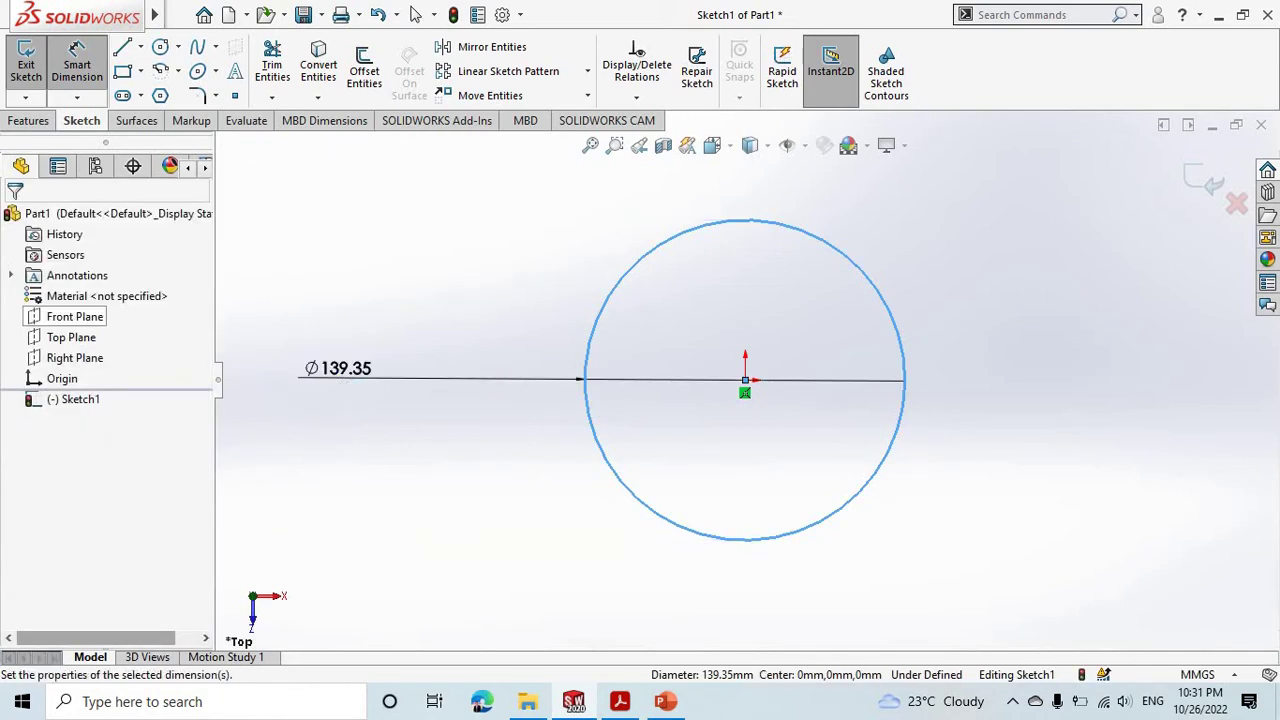
left_click(318, 375)
type("87.5")
key("Return")
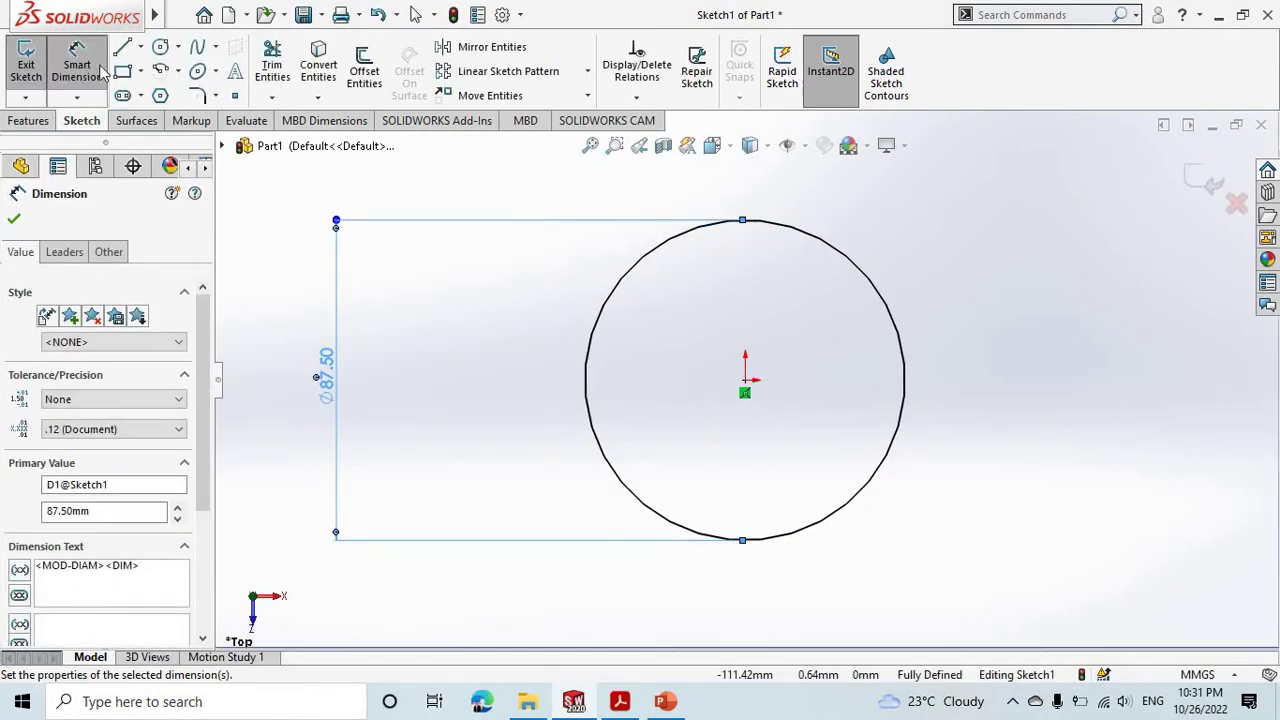
Step: Exit the sketch and extrude the circle 4 mm into a solid disc
left_click(27, 62)
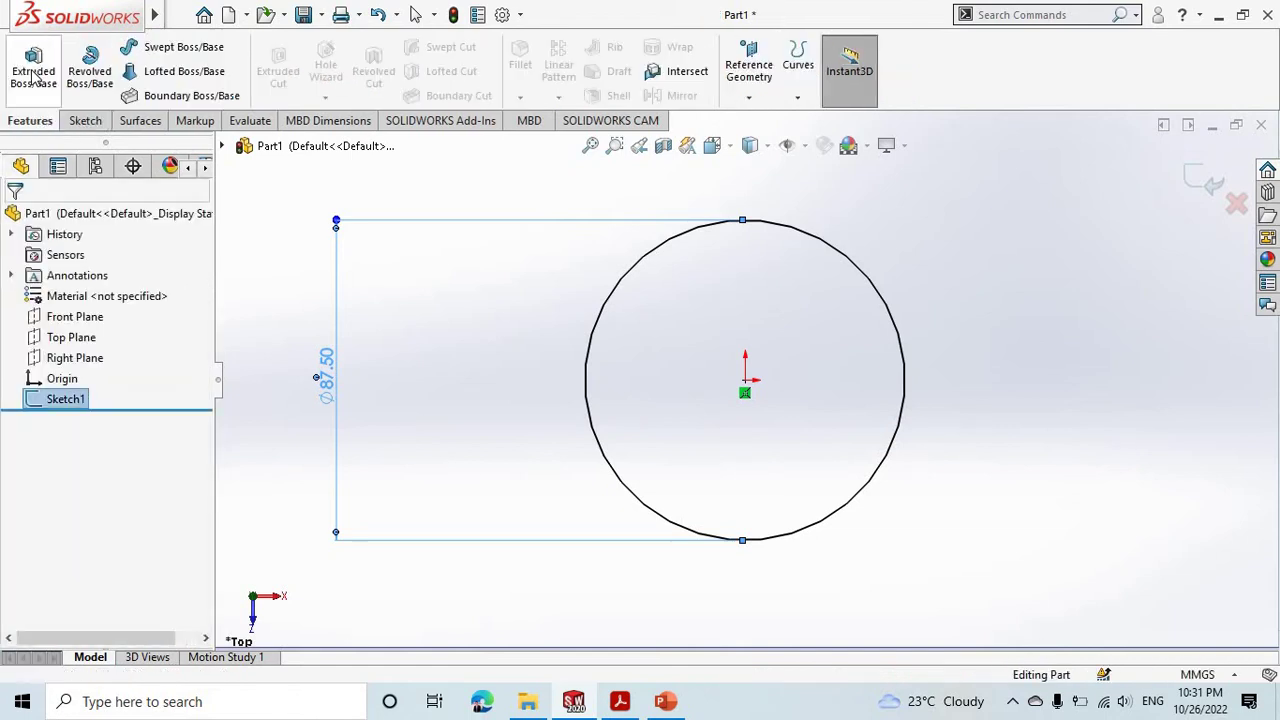
left_click(33, 75)
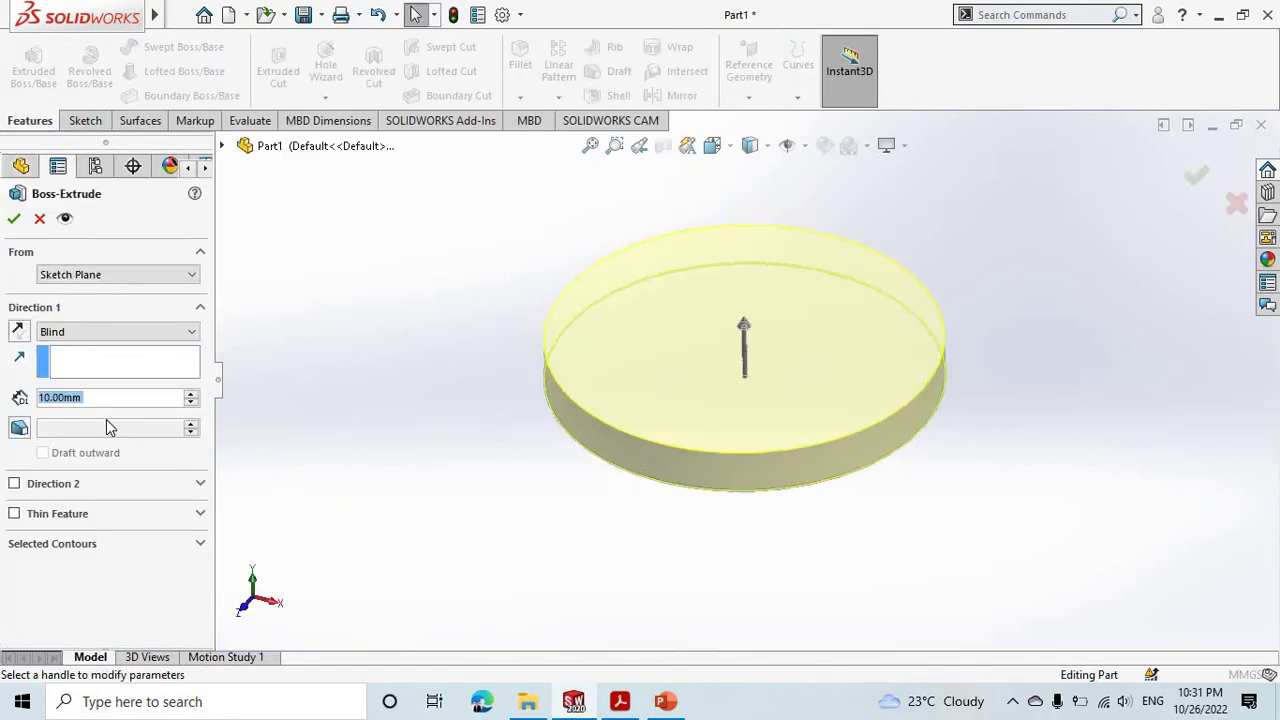
type("4")
key("Return")
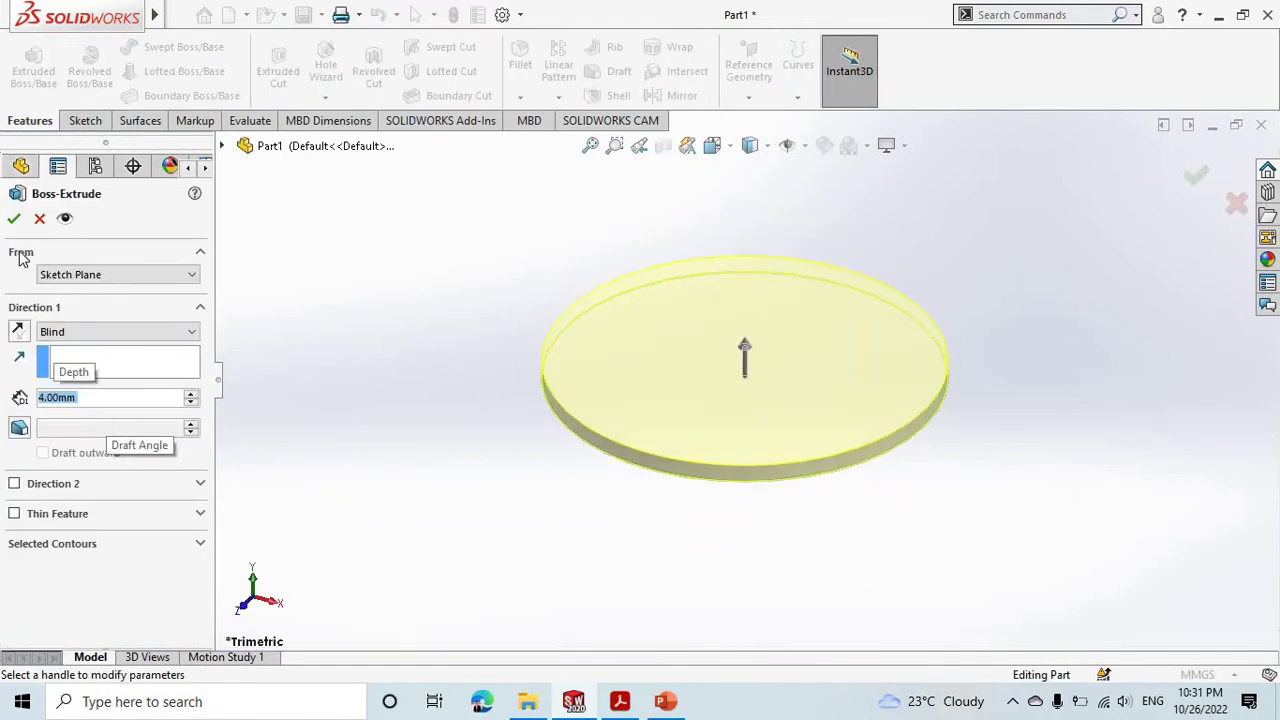
key("Return")
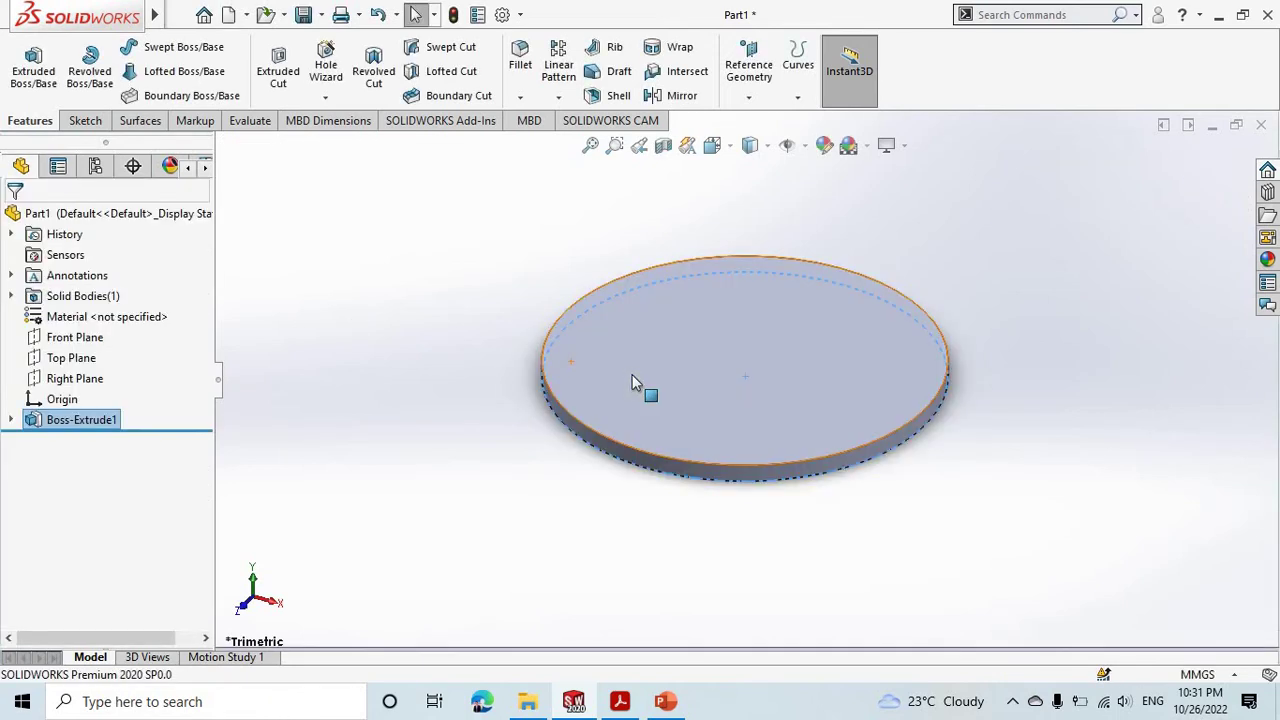
Step: On the disc's top face, draw a line from centre to left edge and a circle at its midpoint
left_click(688, 341)
left_click(686, 318)
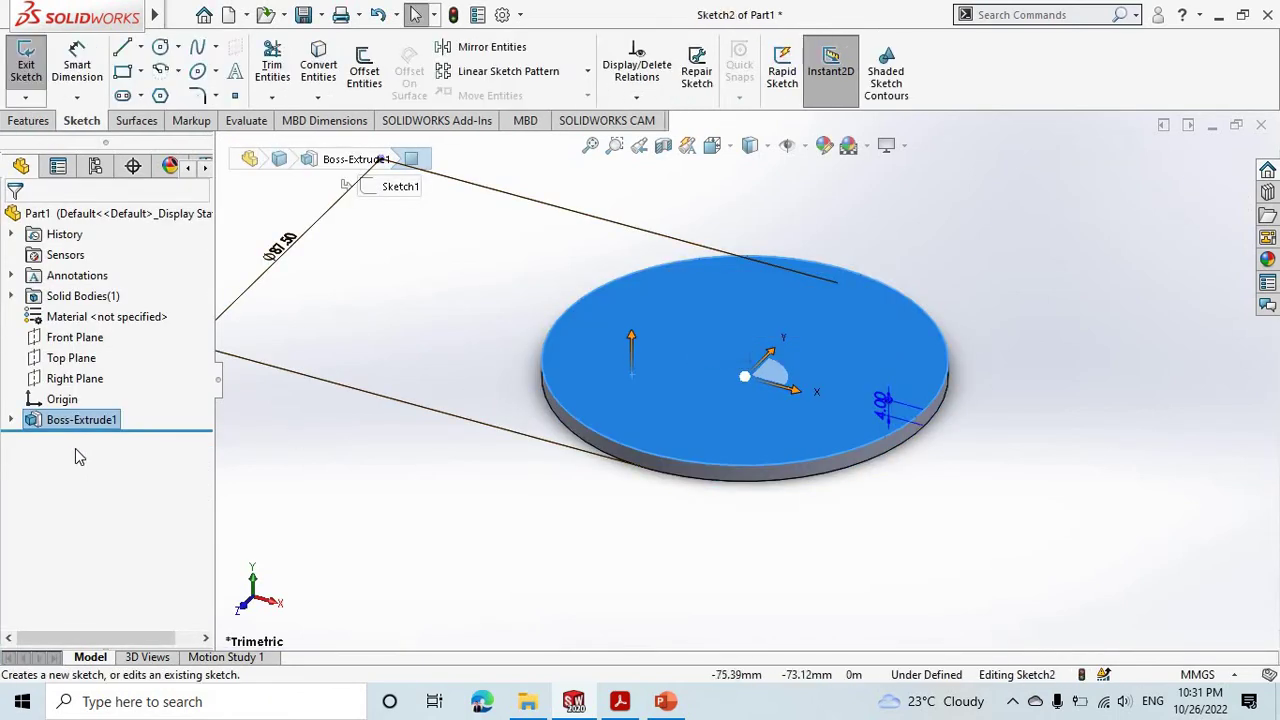
left_click(75, 440)
left_click(90, 420)
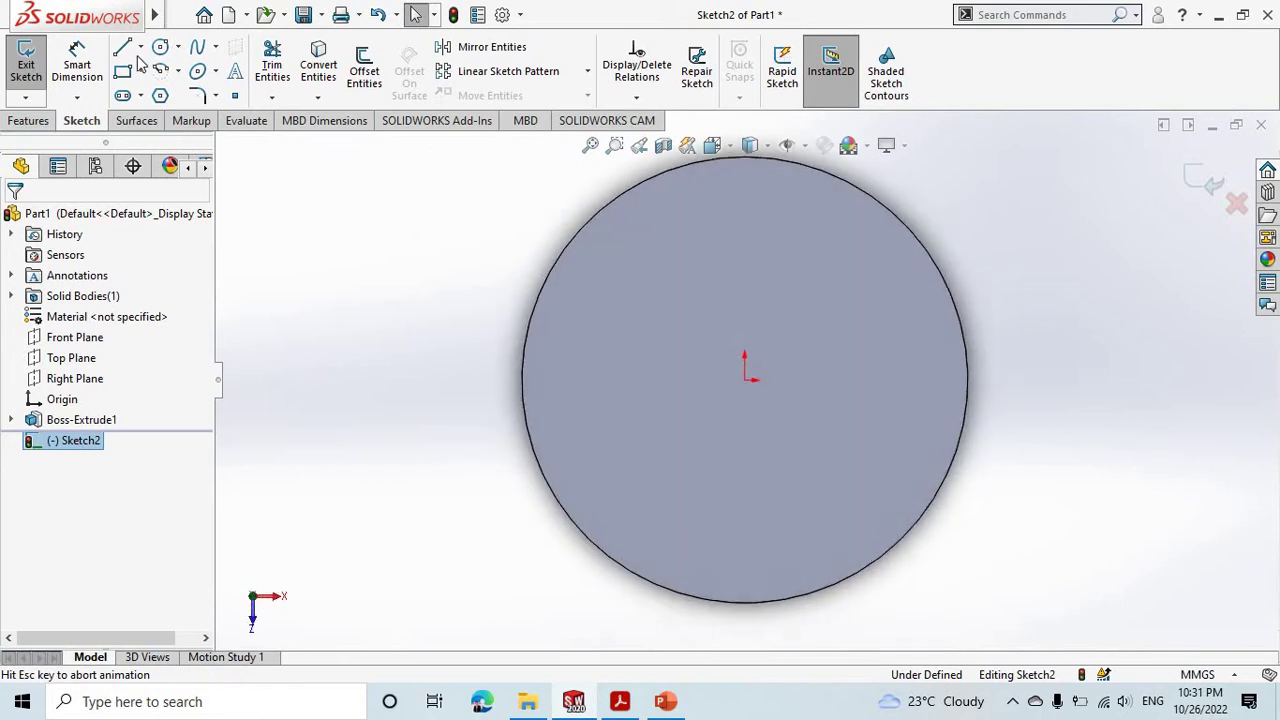
left_click(752, 378)
left_click(546, 366)
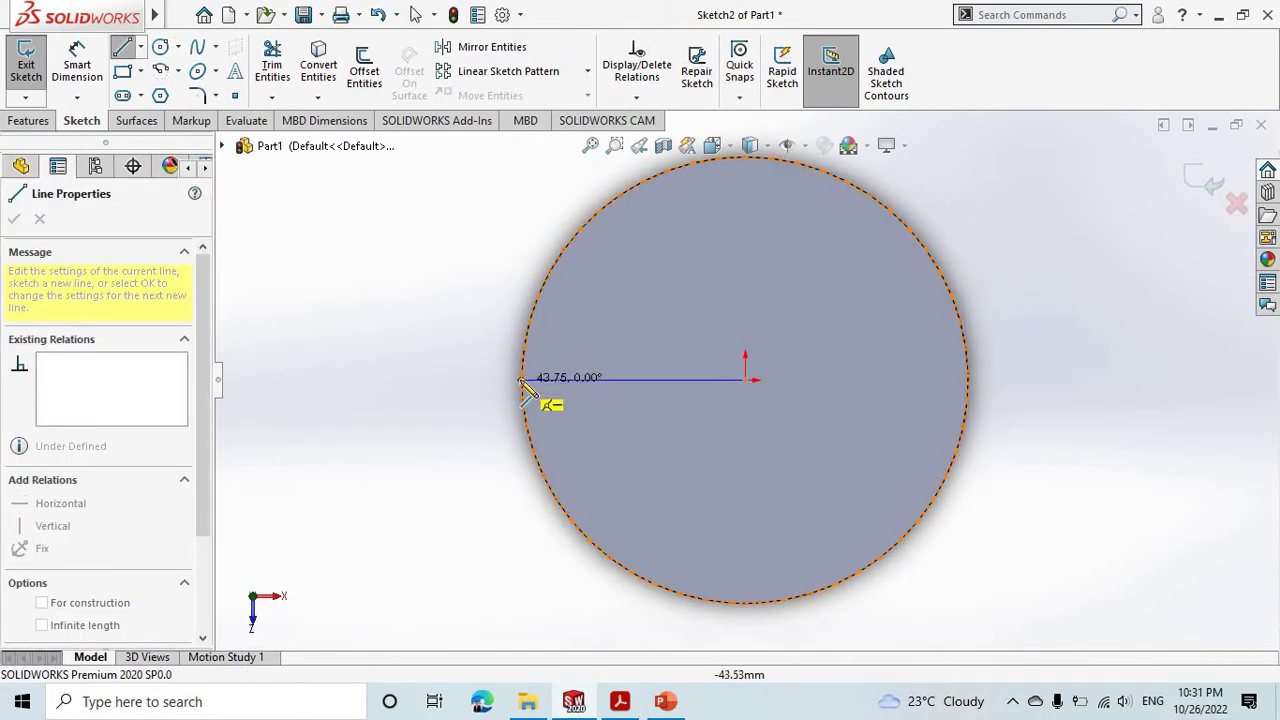
left_click(521, 380)
right_click_drag(562, 237, 632, 382)
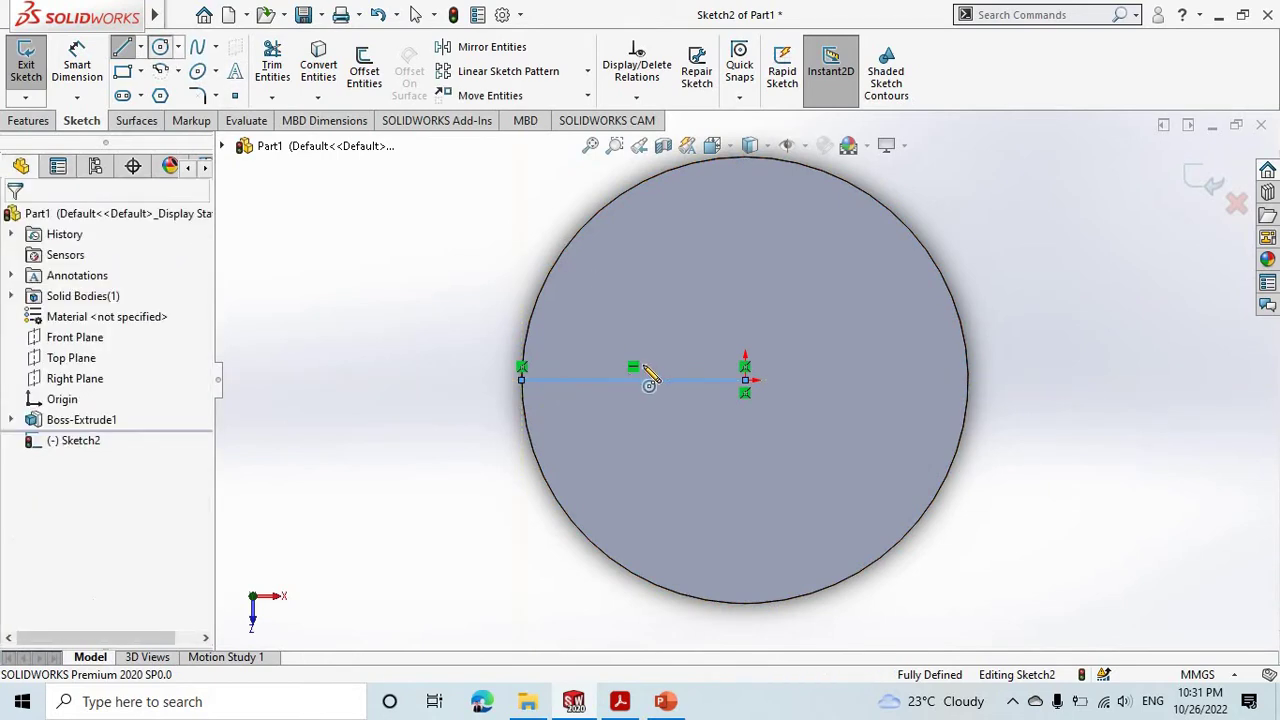
left_click(633, 380)
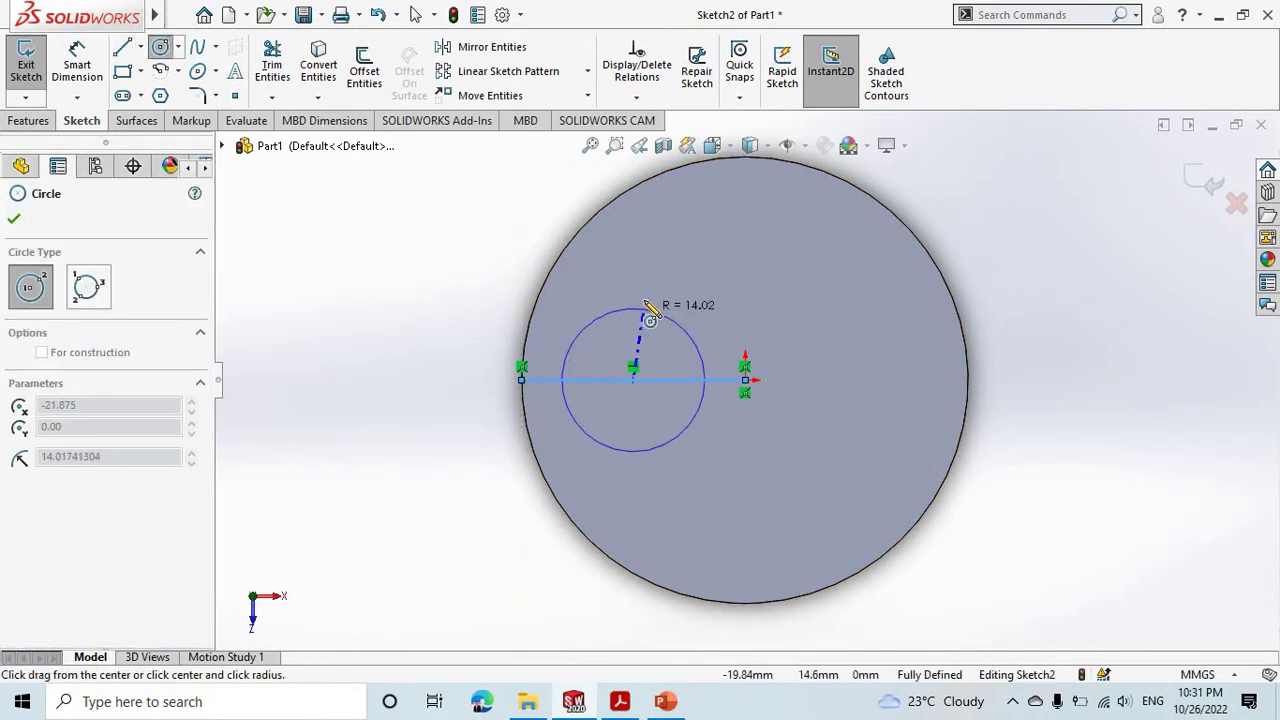
left_click(662, 305)
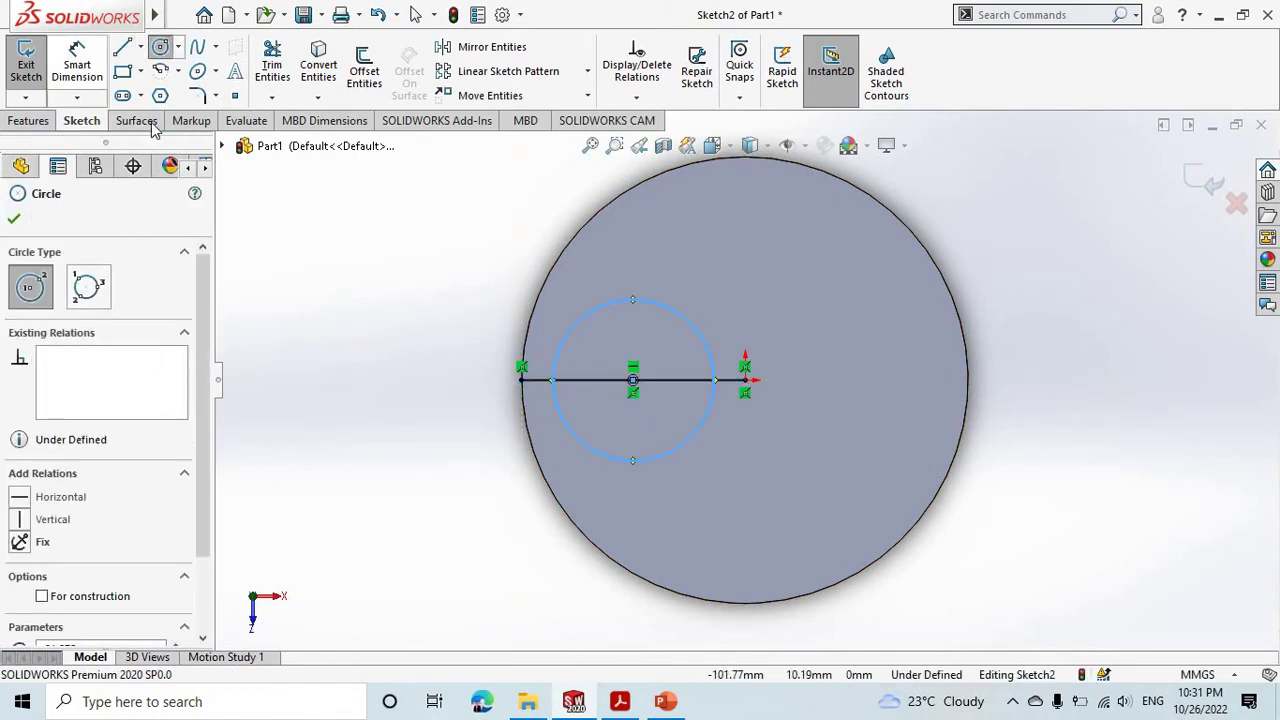
Step: Dimension the small circle to 36 mm diameter
left_click(77, 65)
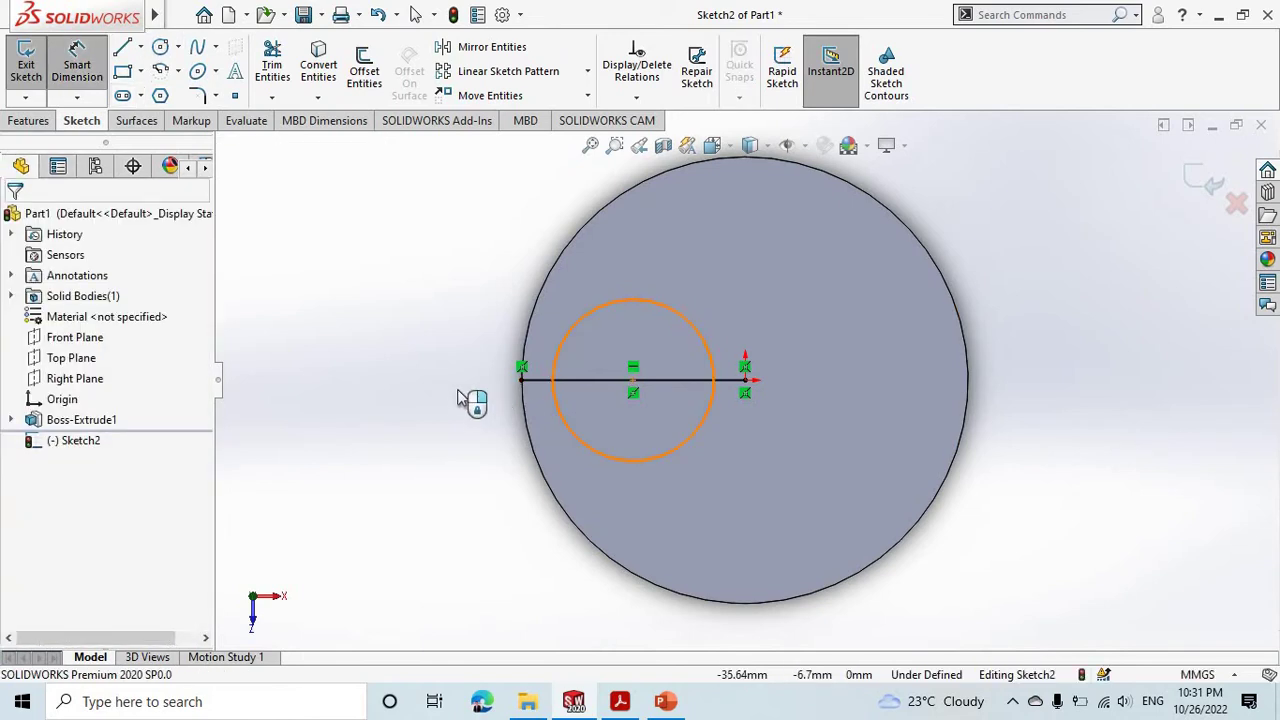
left_click(556, 395)
left_click(430, 390)
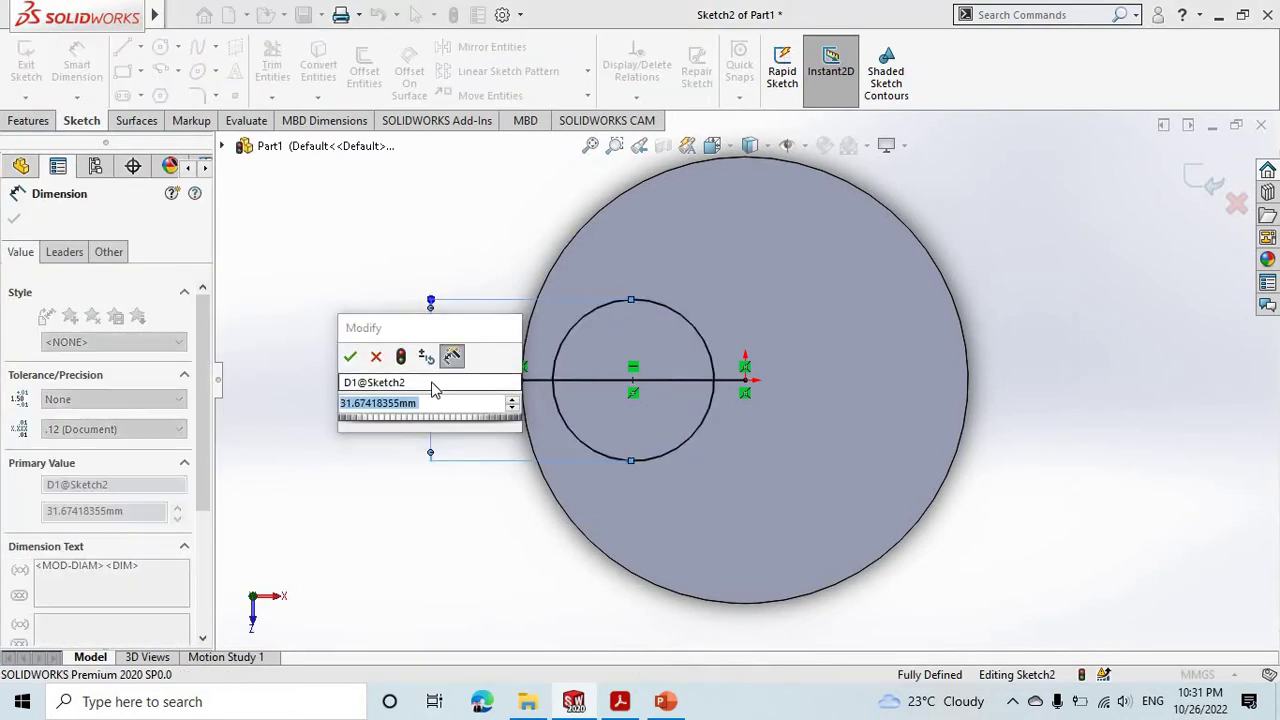
type("36")
key("Return")
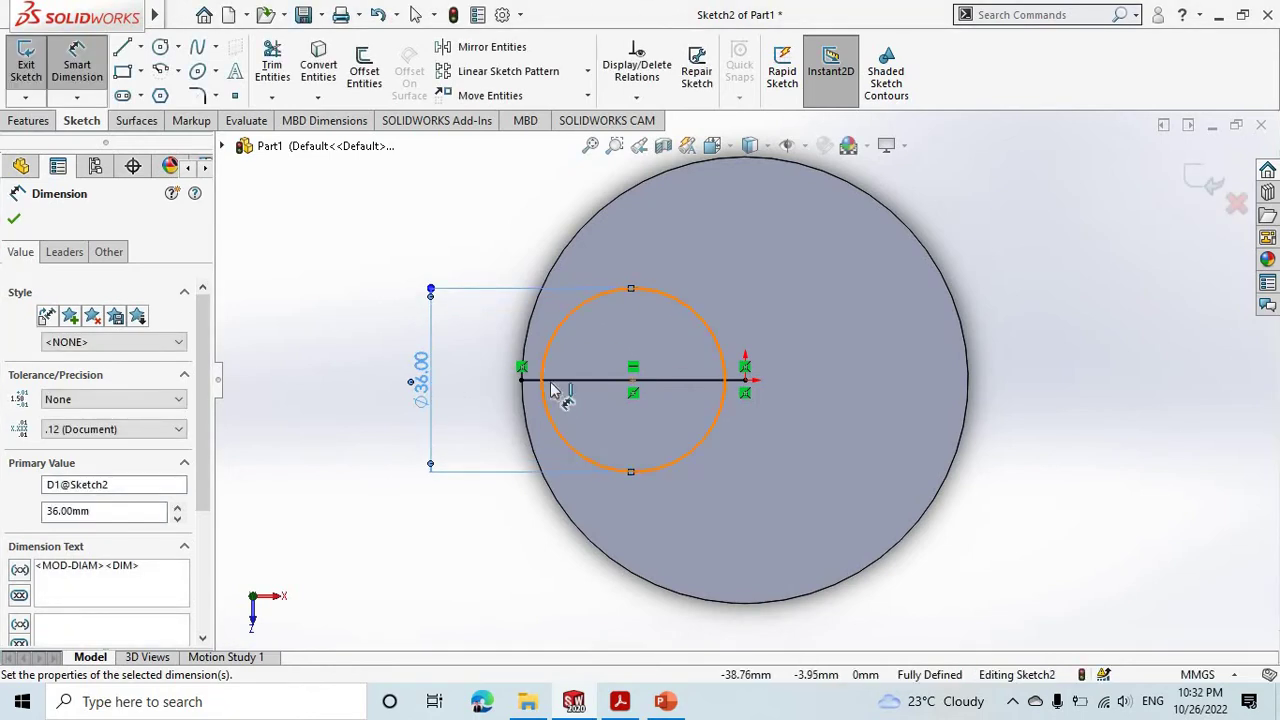
Step: Extrude the small circle 2 mm with a 45° draft into a raised boss
left_click(26, 64)
left_click(28, 120)
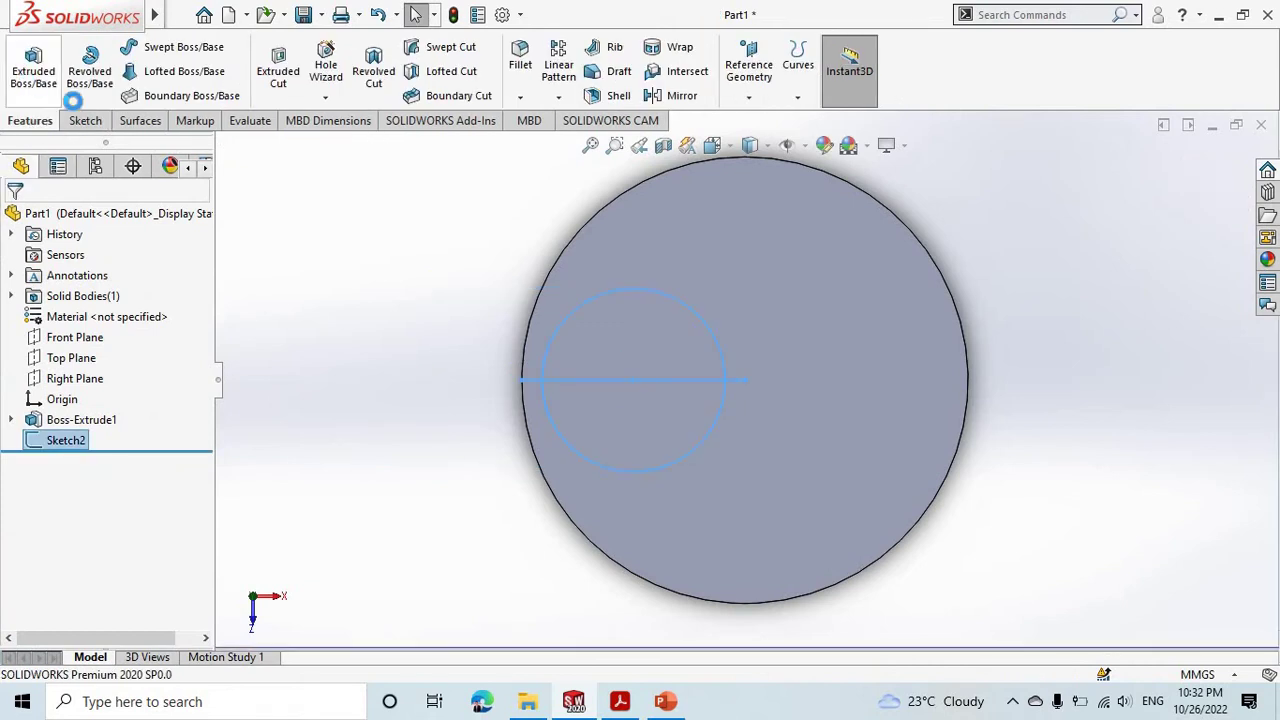
left_click(33, 66)
left_click(571, 455)
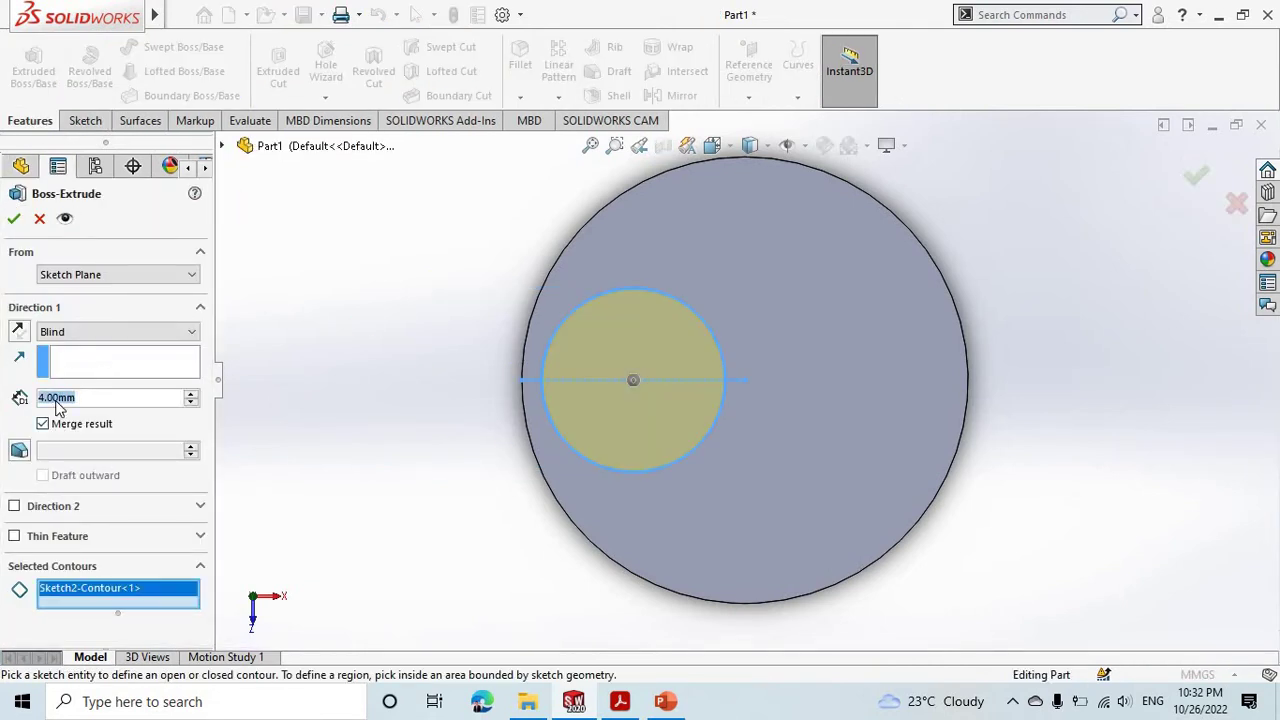
type("2")
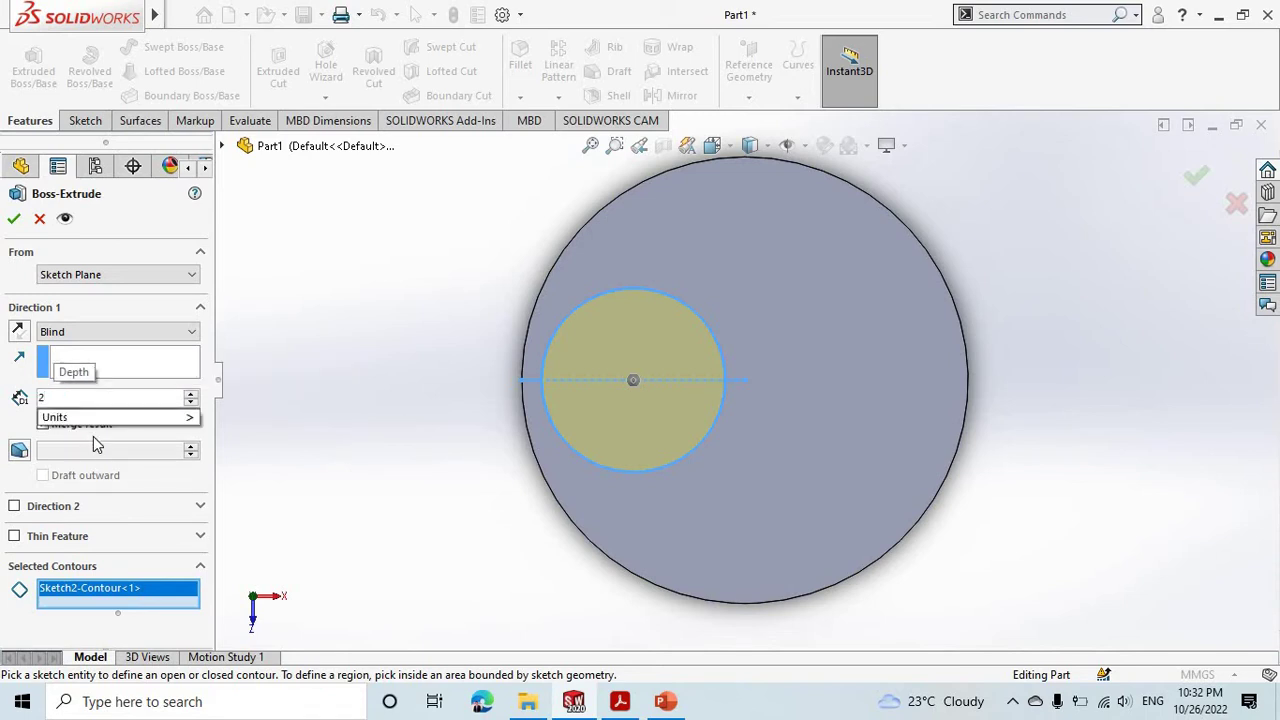
key("Return")
left_click(65, 455)
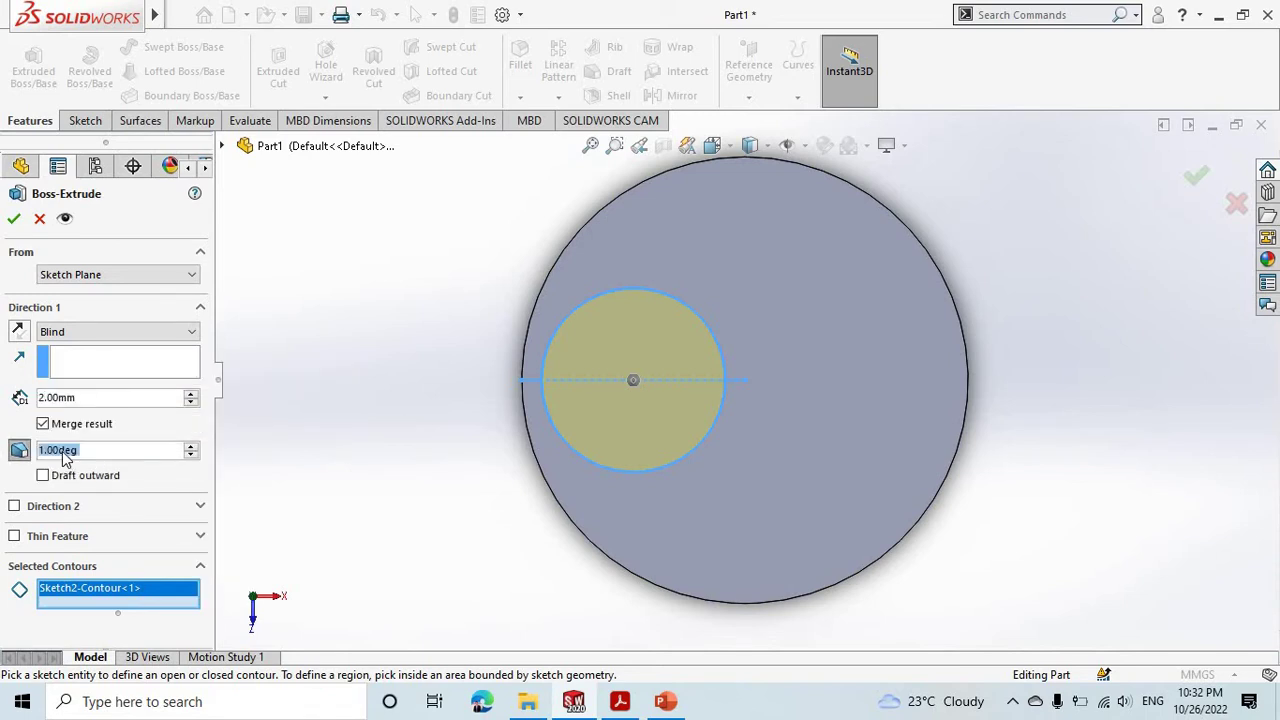
type("45")
key("Return")
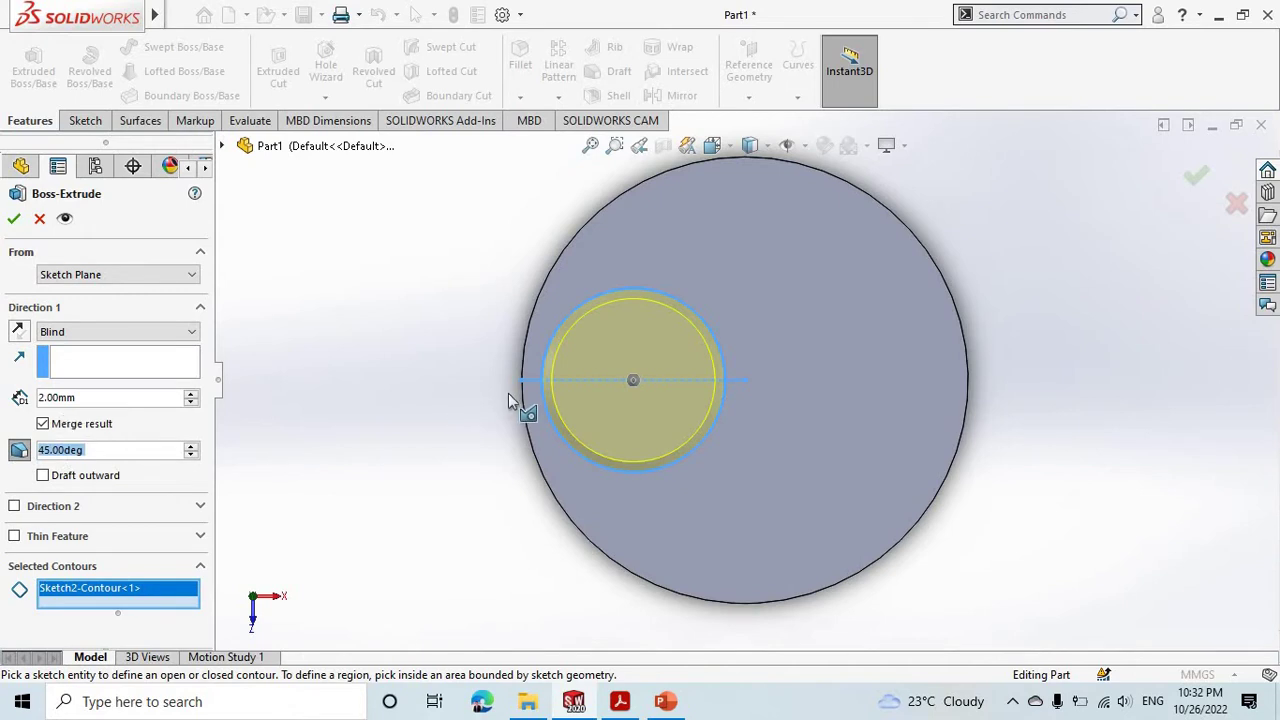
middle_click_drag(506, 268, 500, 206)
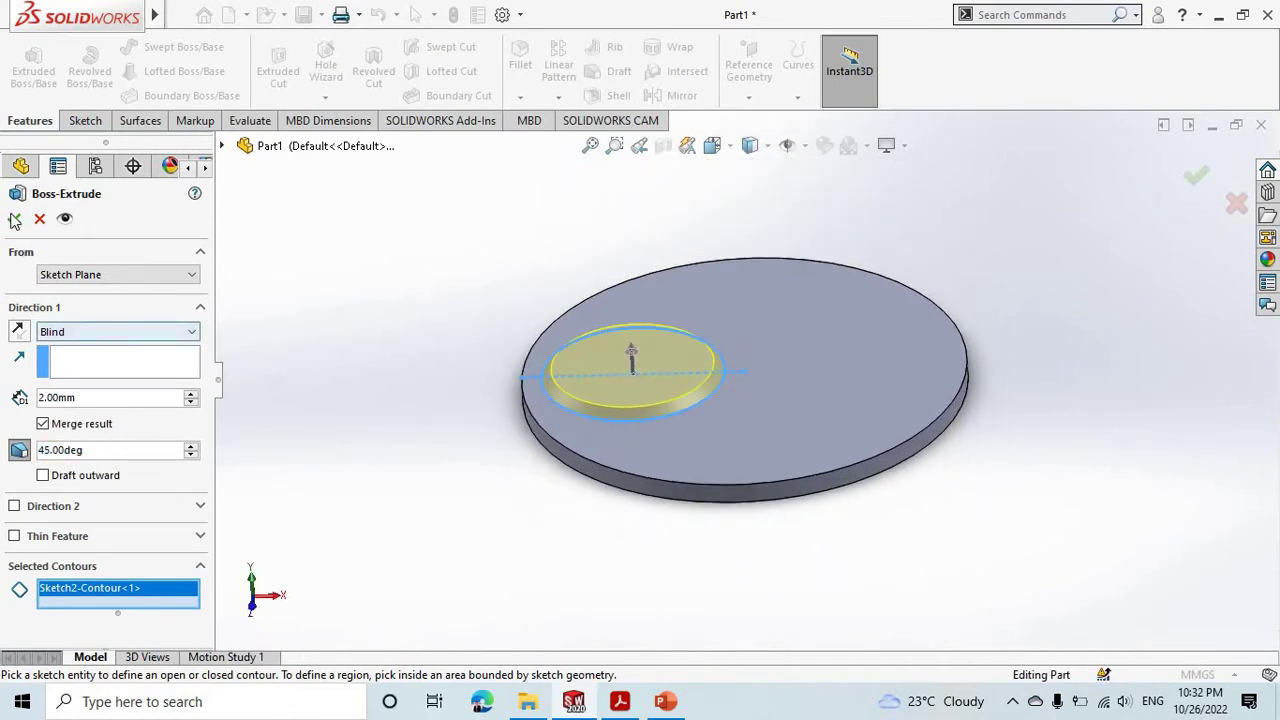
key("Return")
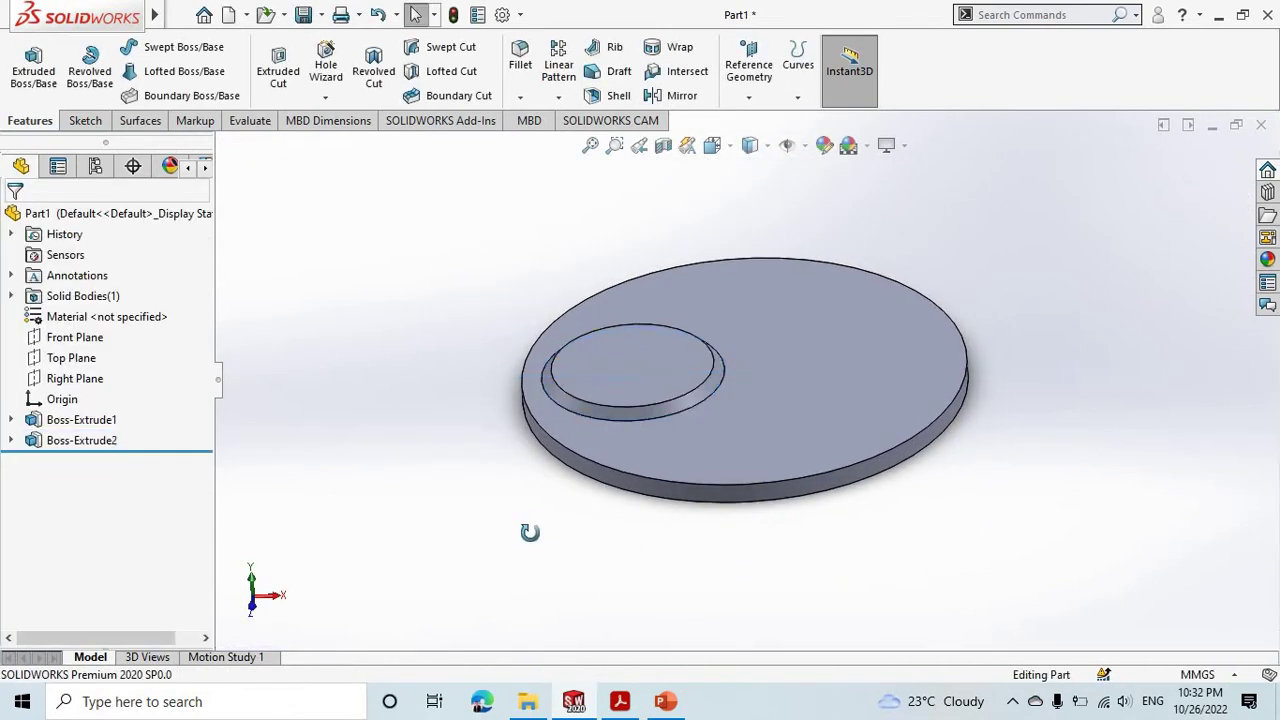
Step: Convert the boss's top edge into a 32 mm circle in a new sketch, Sketch3
middle_click_drag(523, 504, 620, 369)
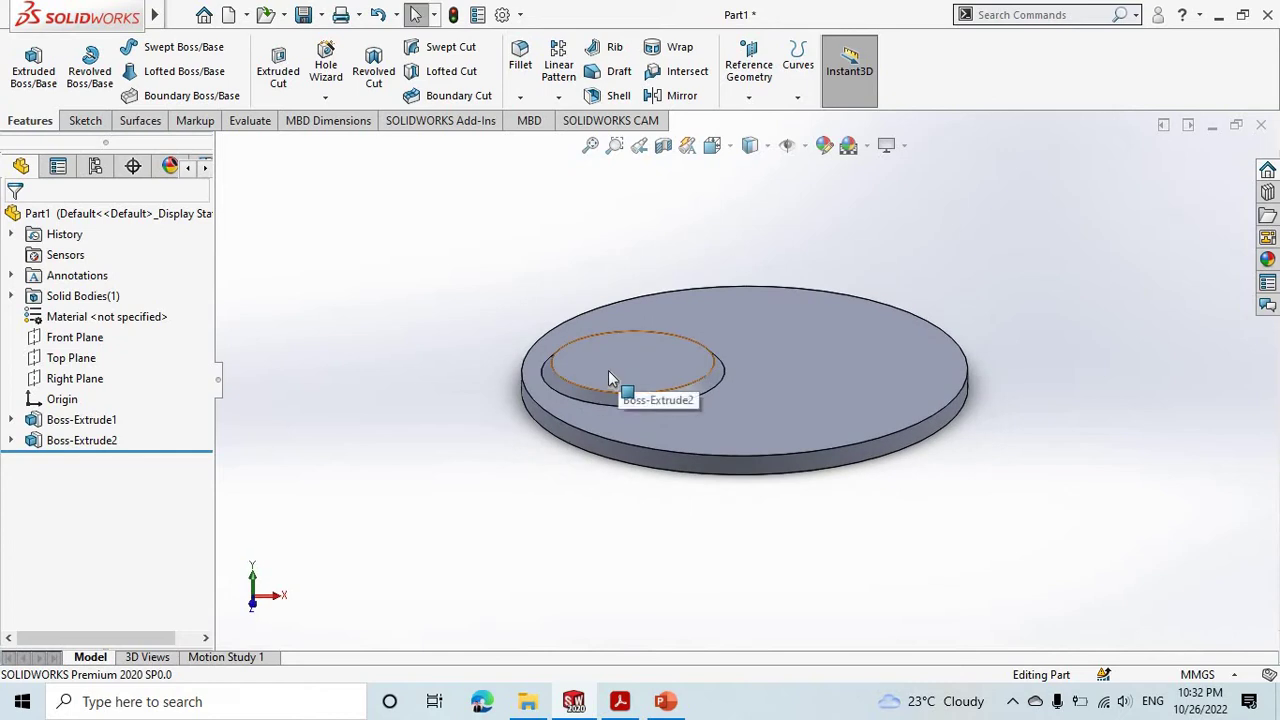
left_click(609, 373)
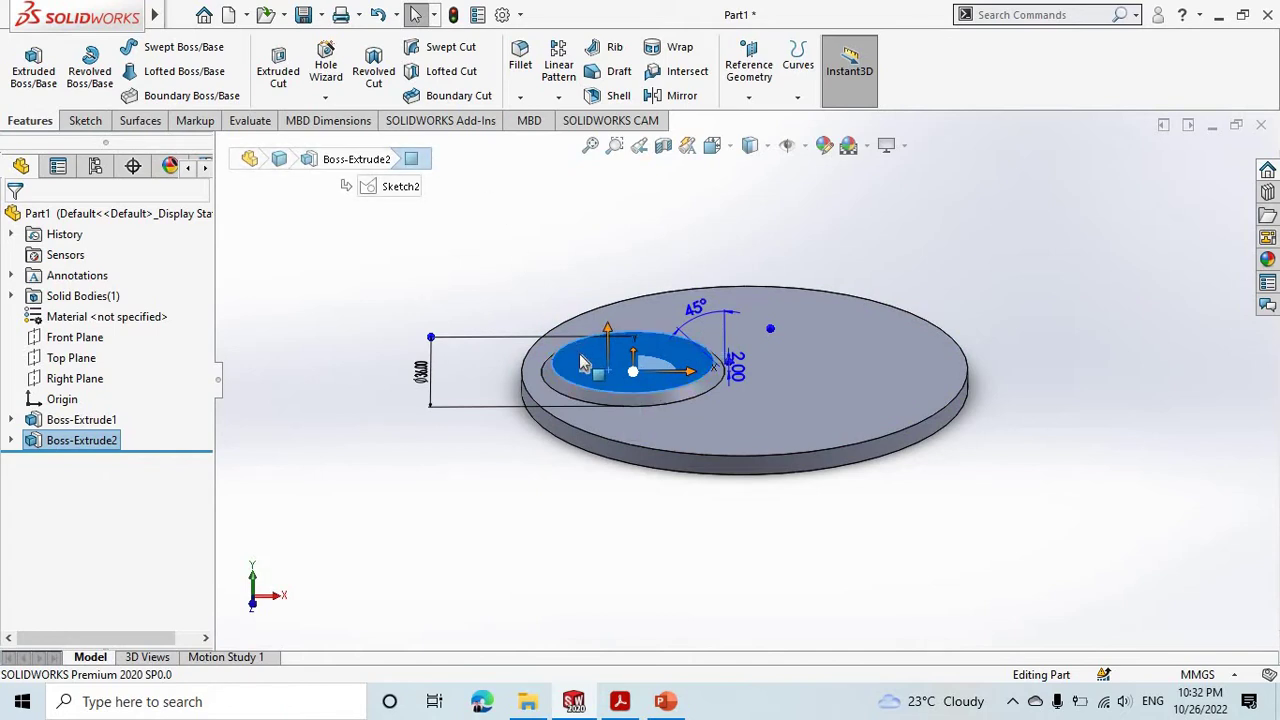
left_click(603, 390)
left_click(662, 297)
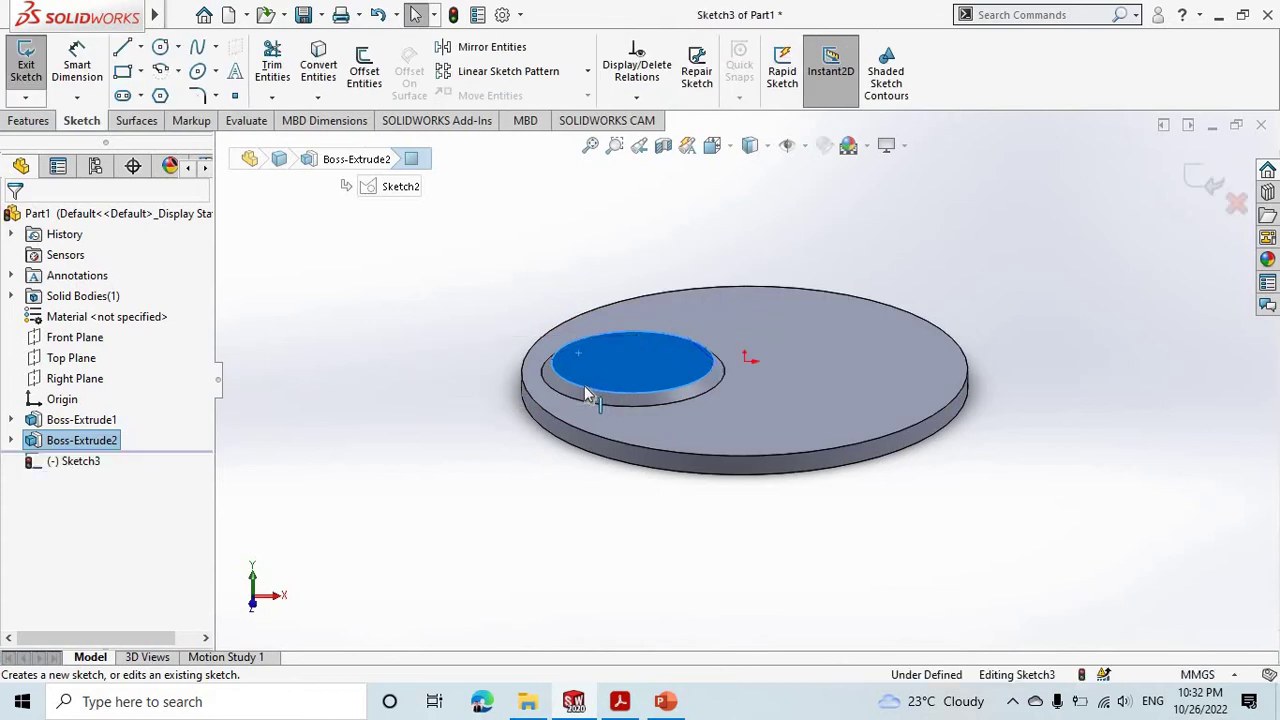
left_click(600, 392)
left_click(318, 65)
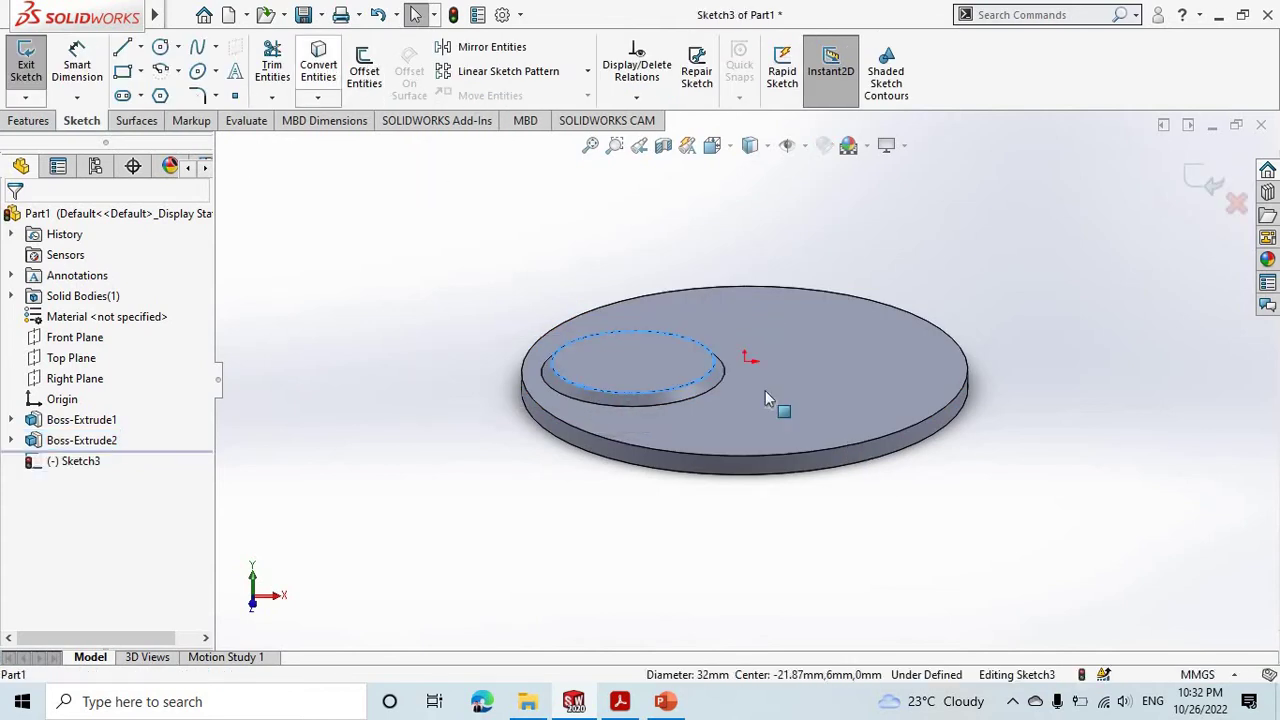
left_click(26, 65)
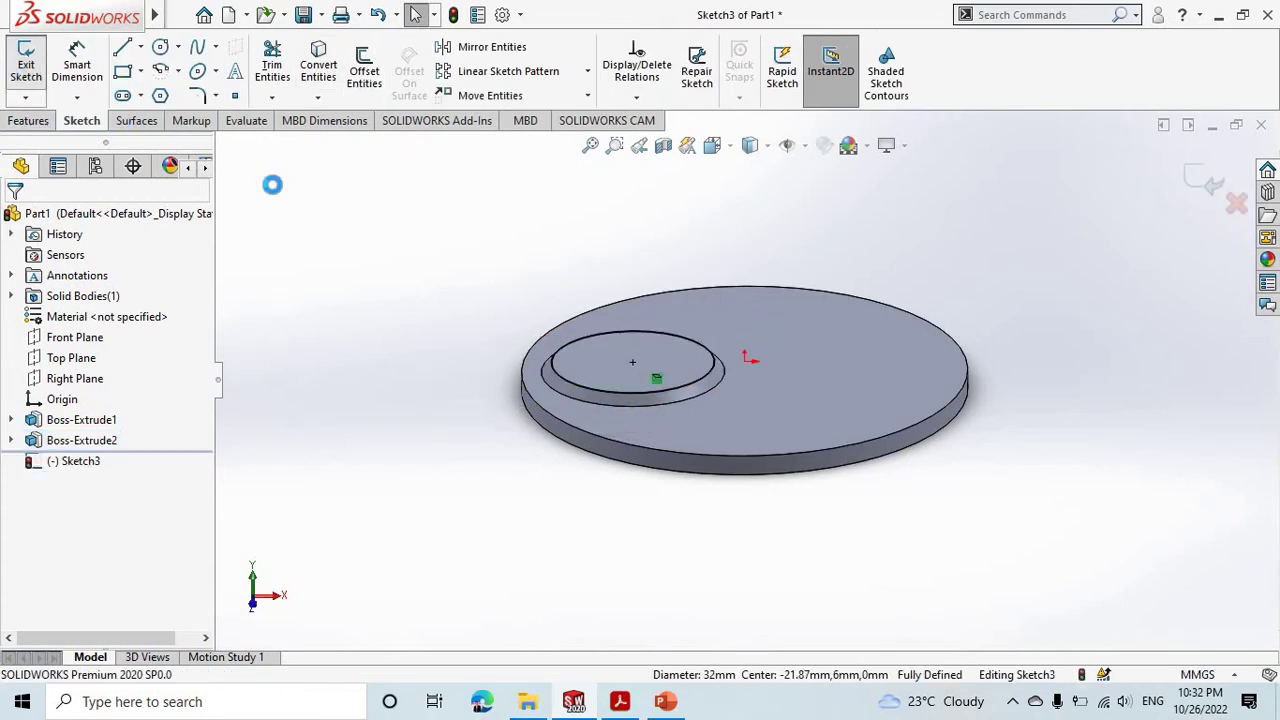
left_click(70, 340)
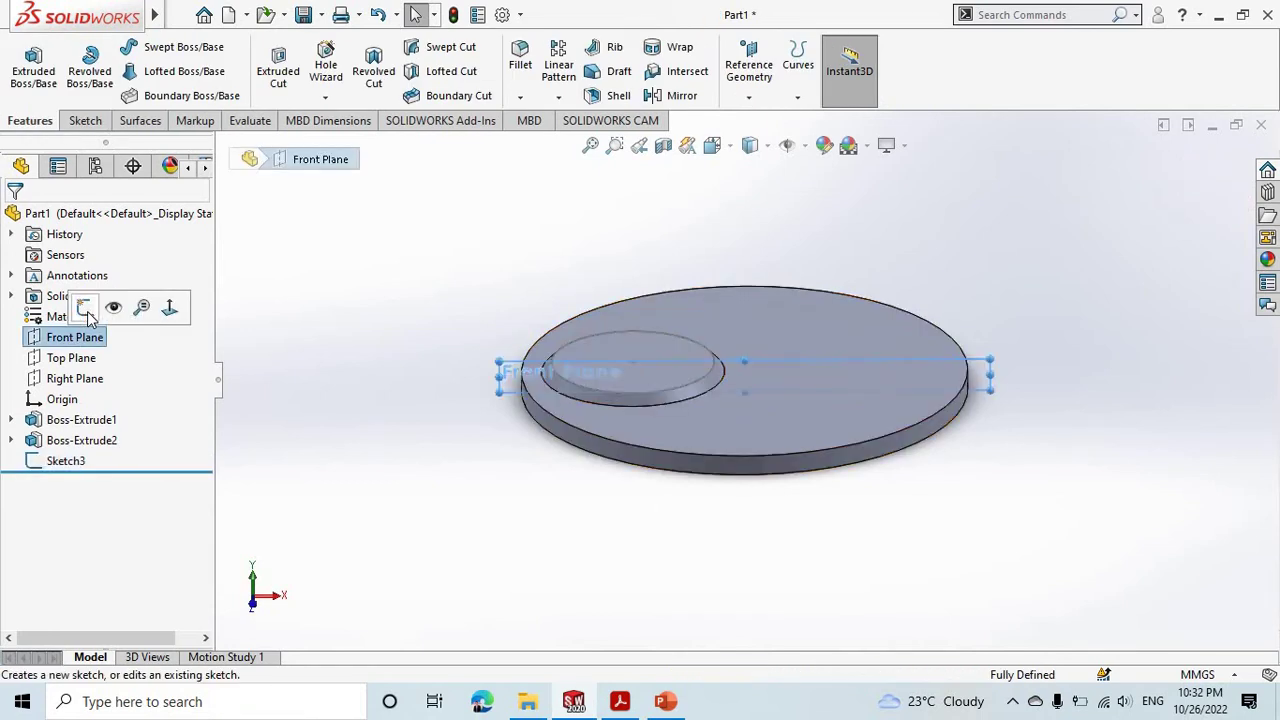
Step: On the Front Plane, draw a vertical line up from the boss and a horizontal line leftward
left_click(86, 306)
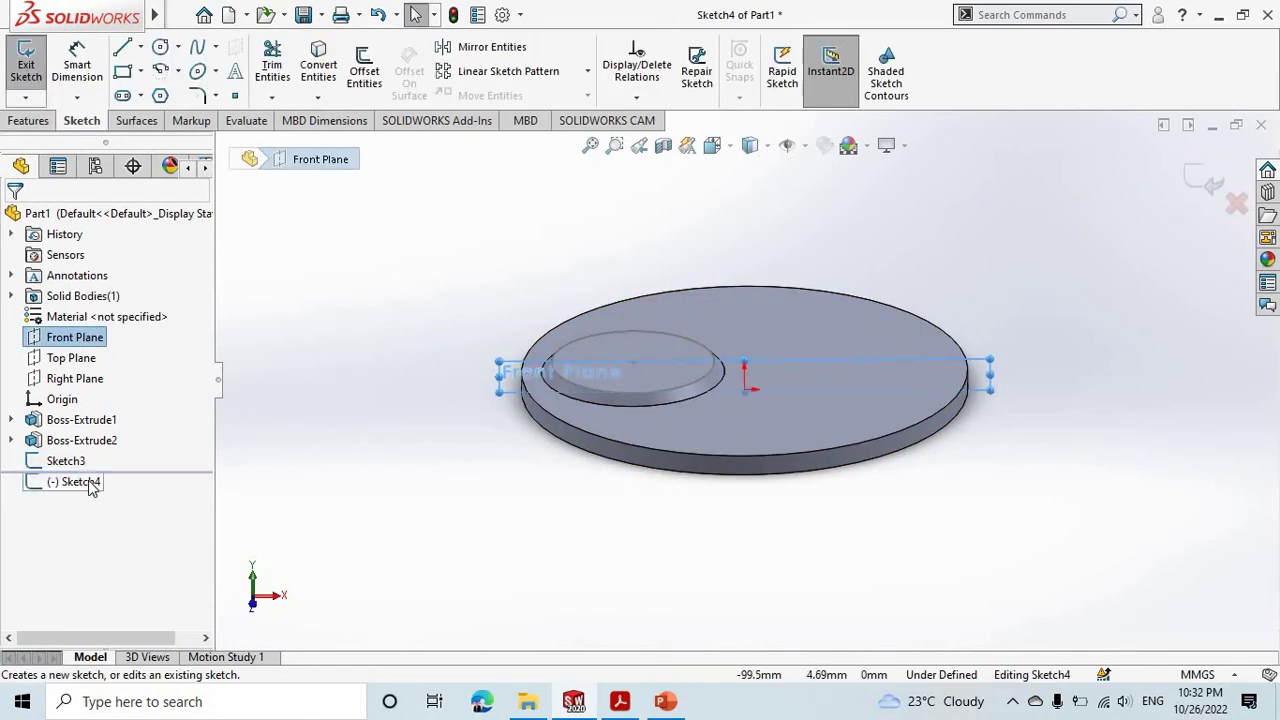
left_click(88, 481)
left_click(100, 448)
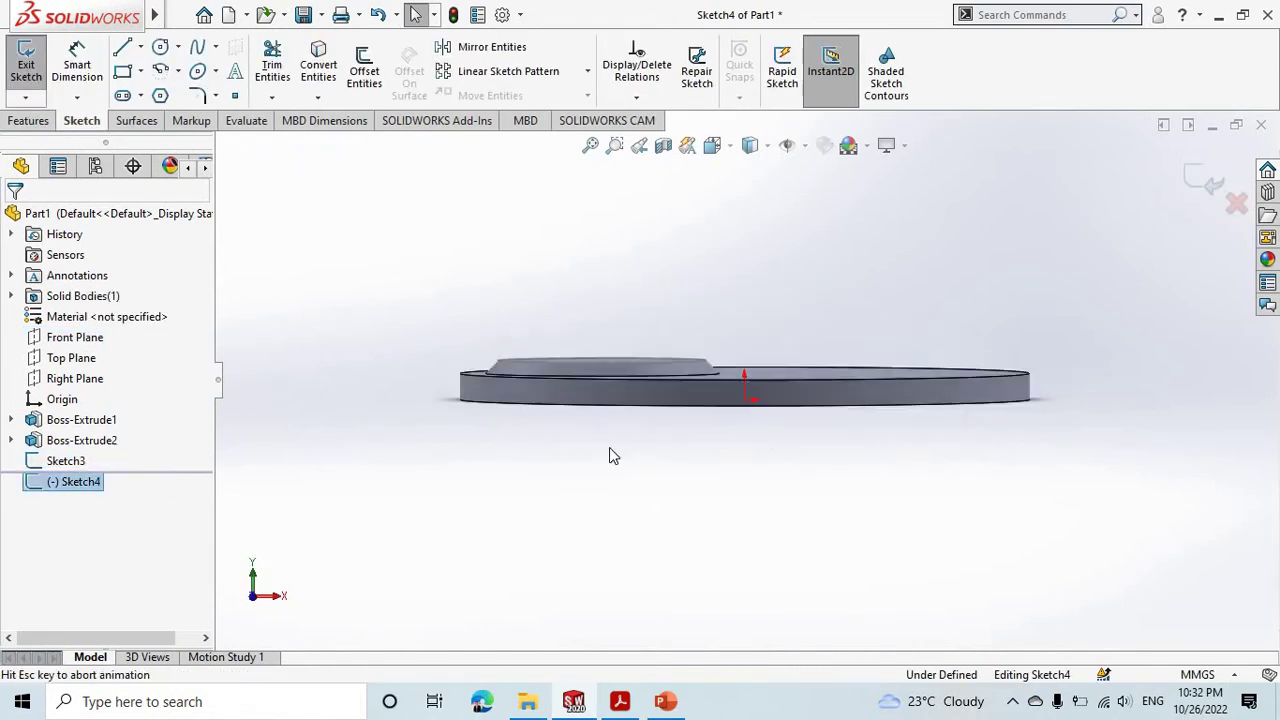
scroll(700, 290, "up", 1)
scroll(757, 267, "up", 1)
scroll(756, 243, "up", 2)
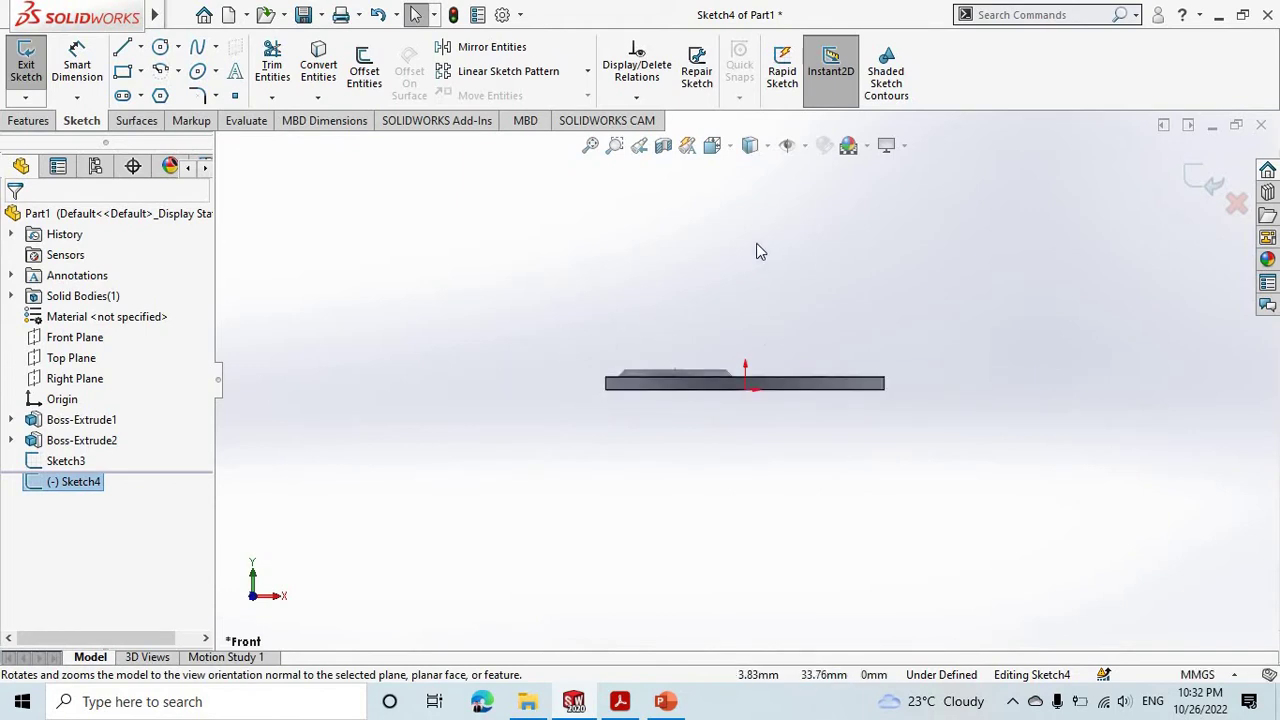
scroll(756, 243, "down", 2)
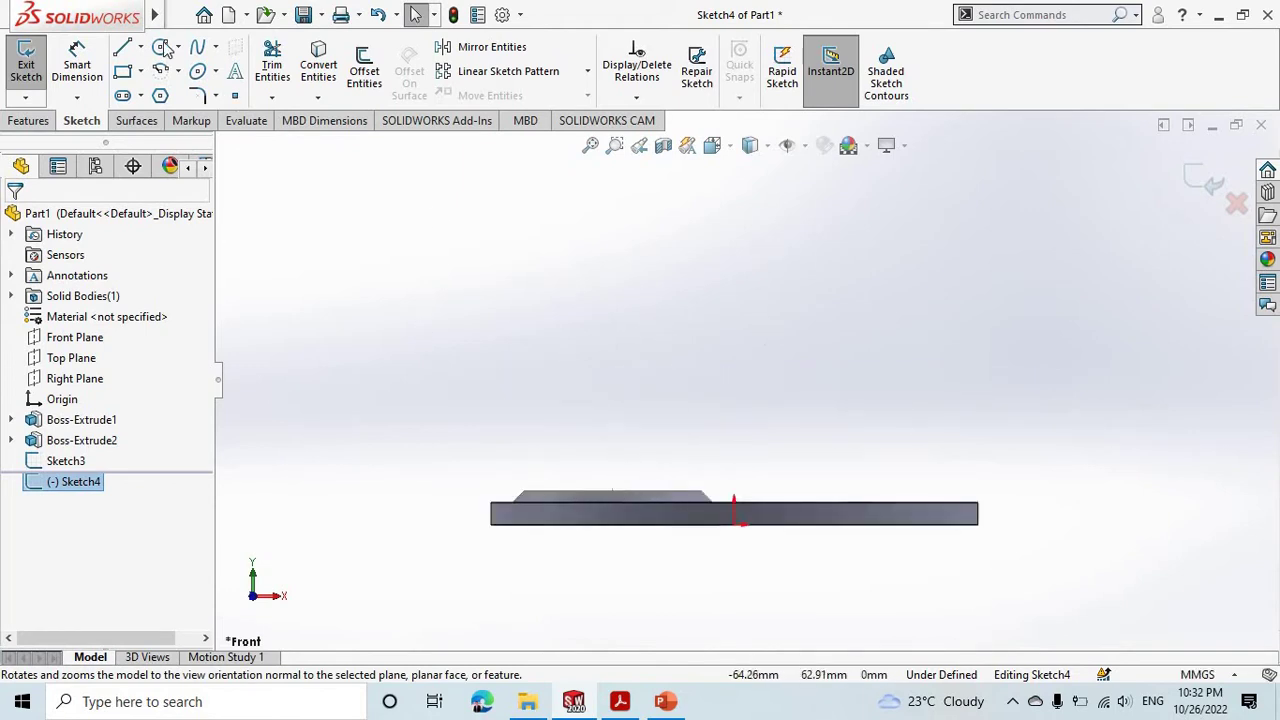
key("l")
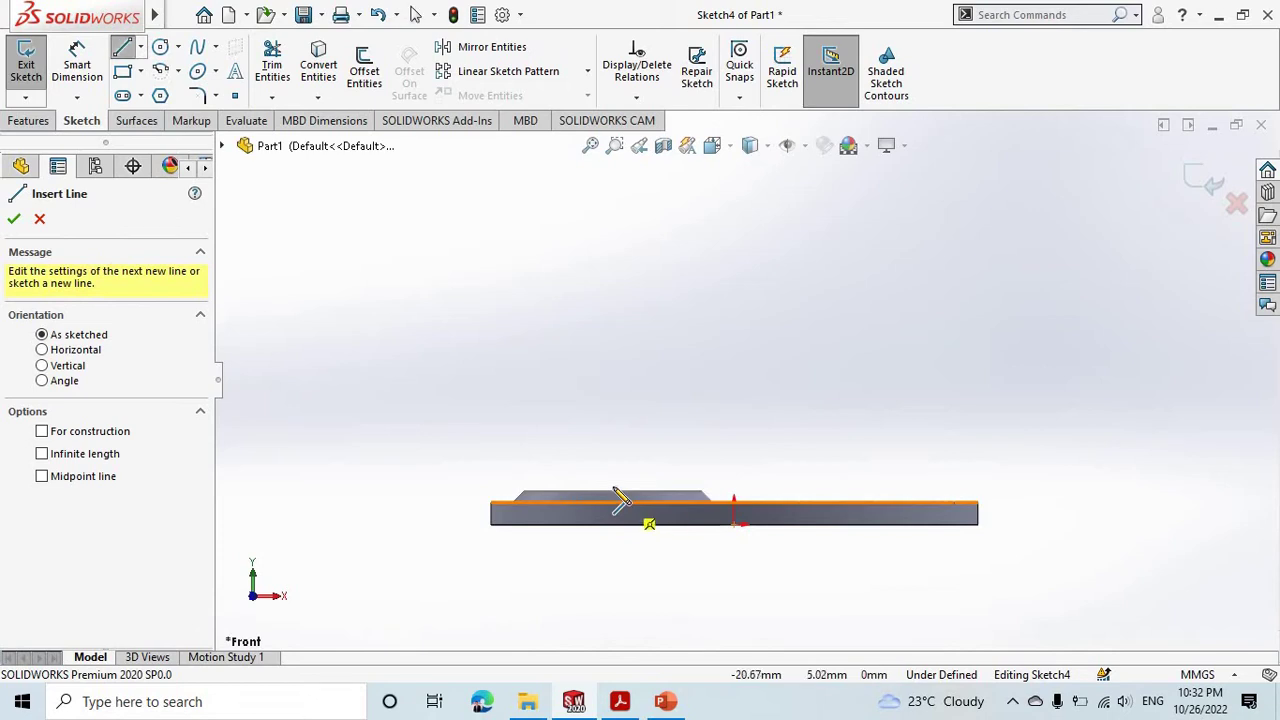
left_click(611, 491)
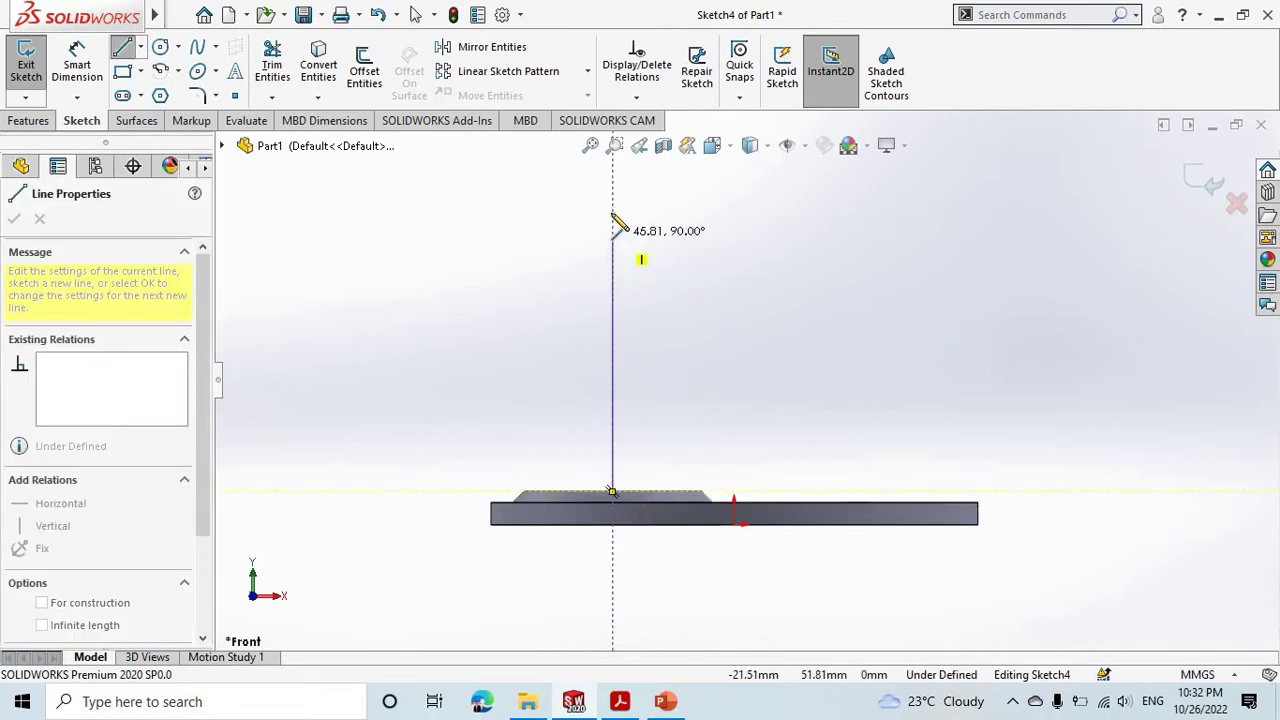
double_click(612, 206)
left_click(309, 206)
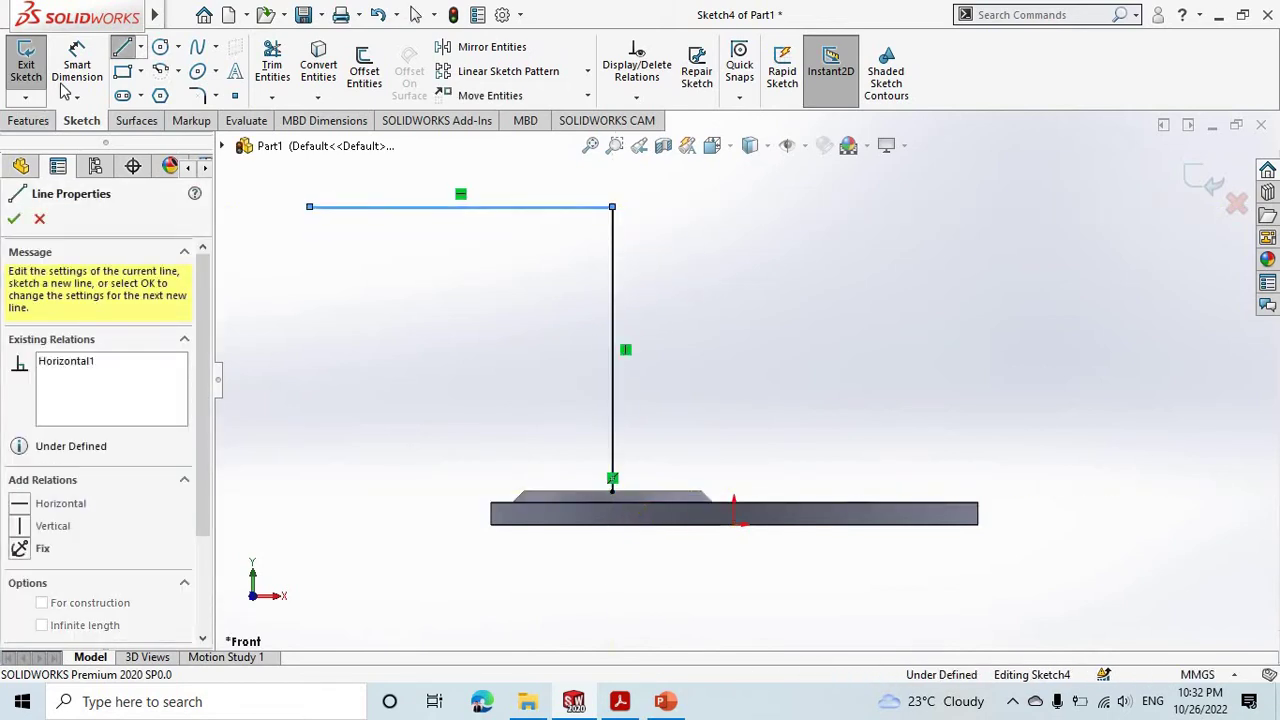
Step: Dimension the vertical line to 50 mm and the horizontal line to 60 mm
key("d")
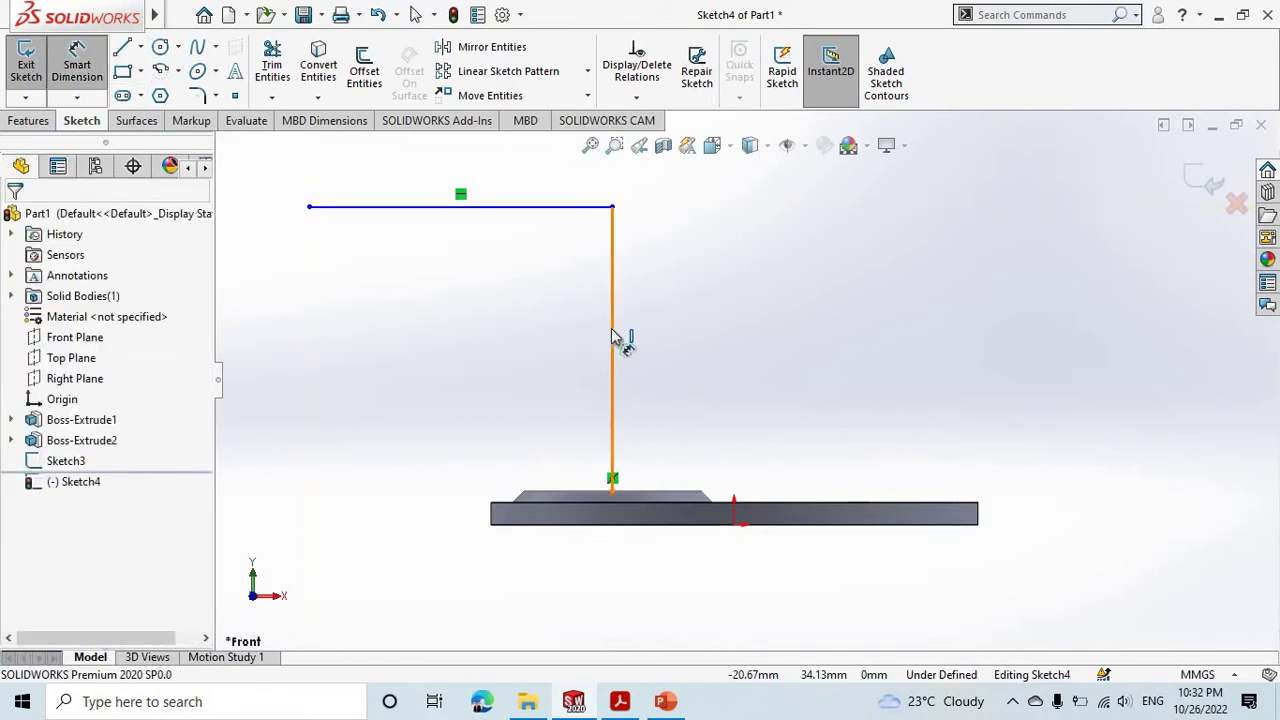
left_click(614, 340)
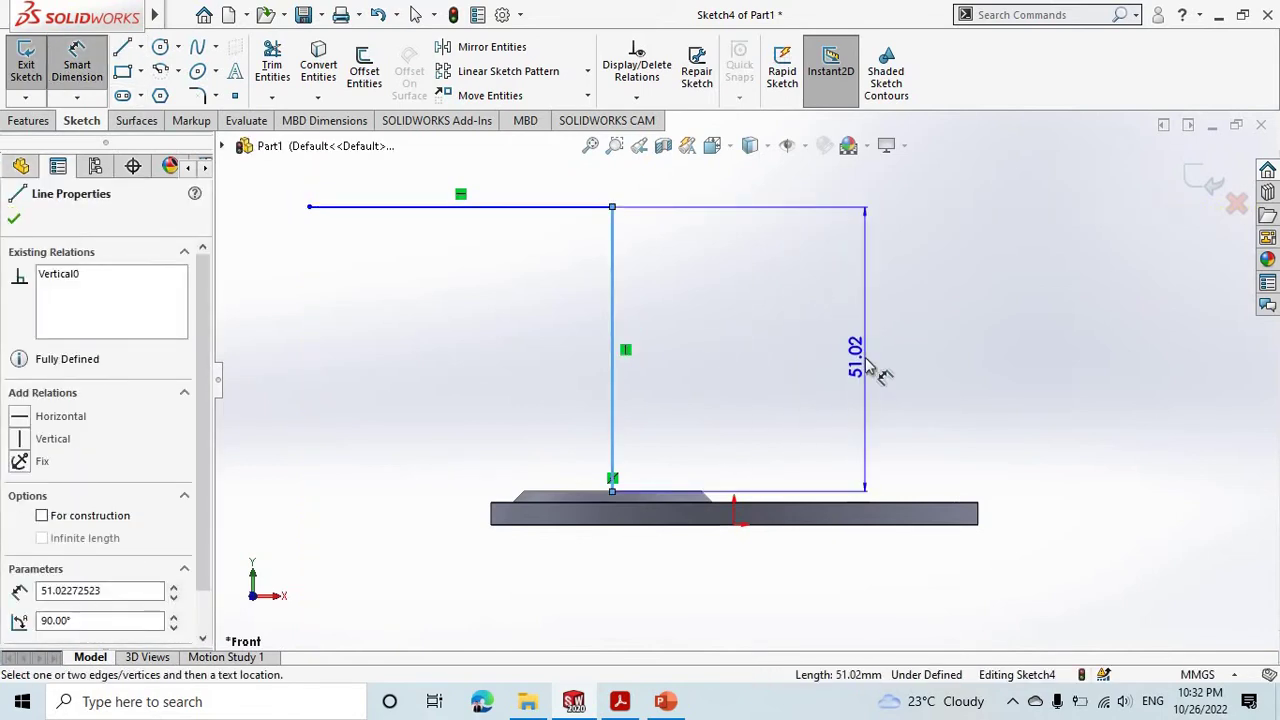
left_click(868, 355)
type("50")
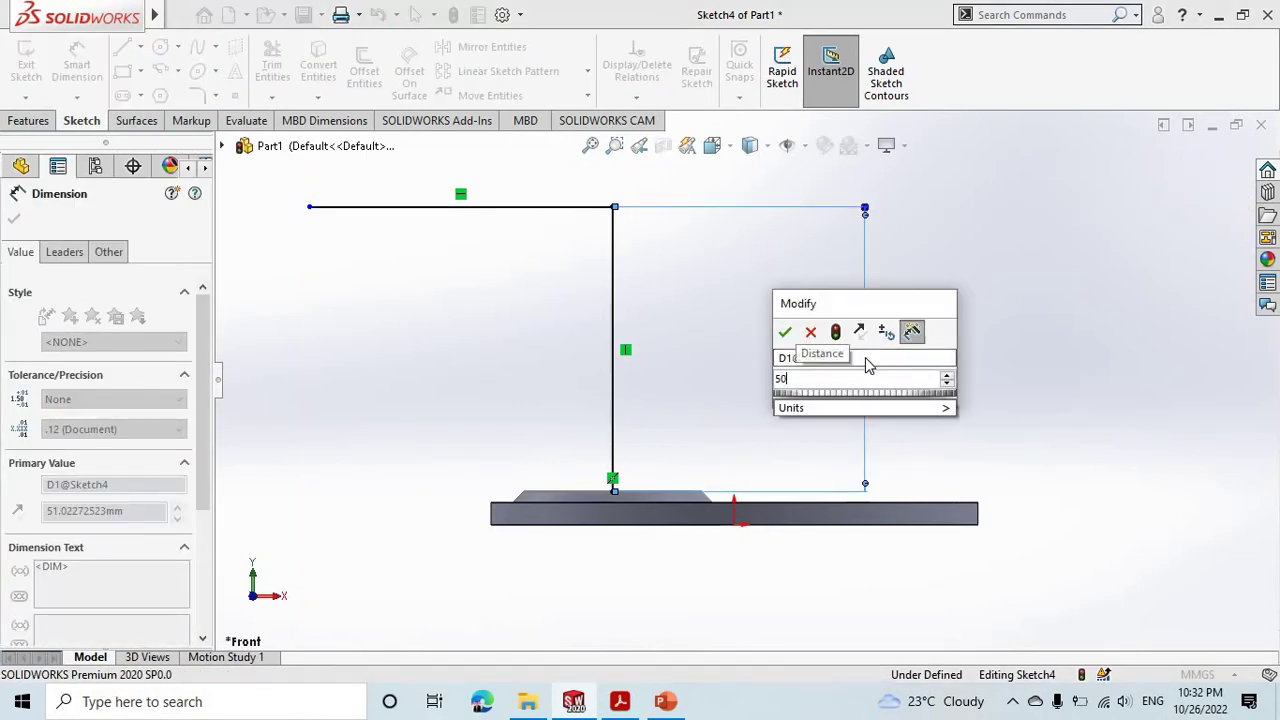
key("Return")
scroll(697, 194, "up", 2)
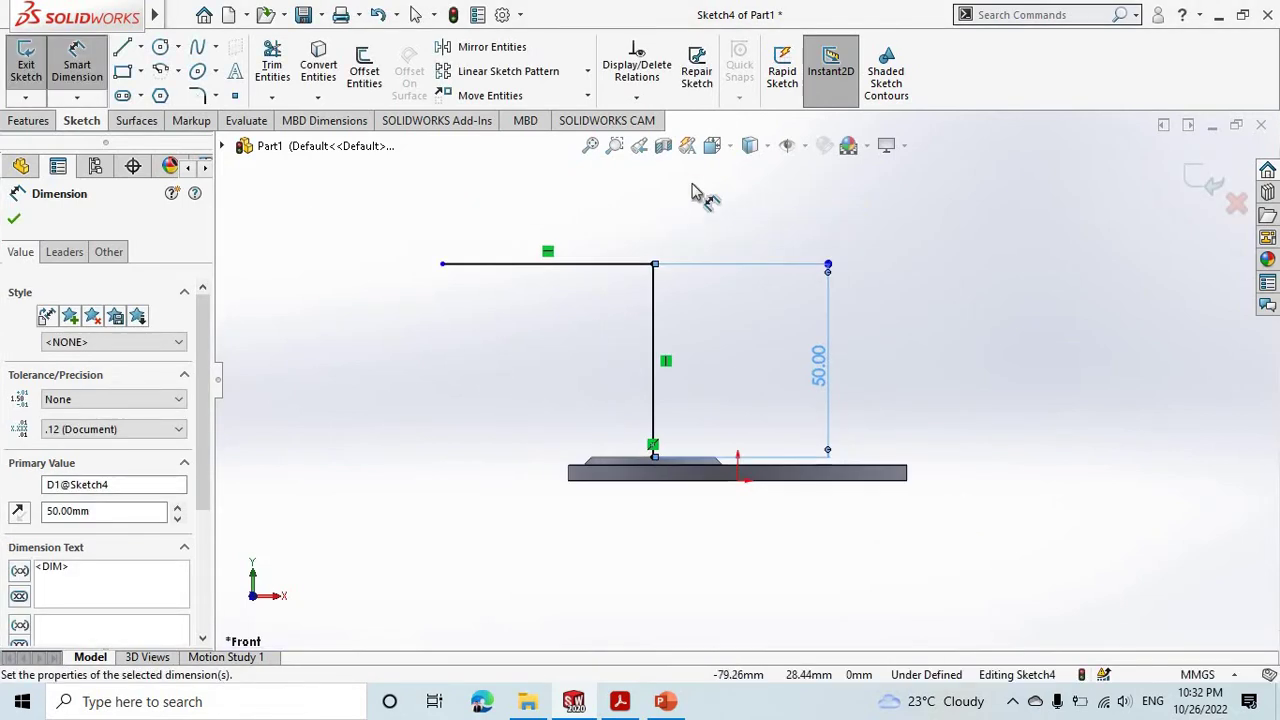
scroll(575, 343, "down", 1)
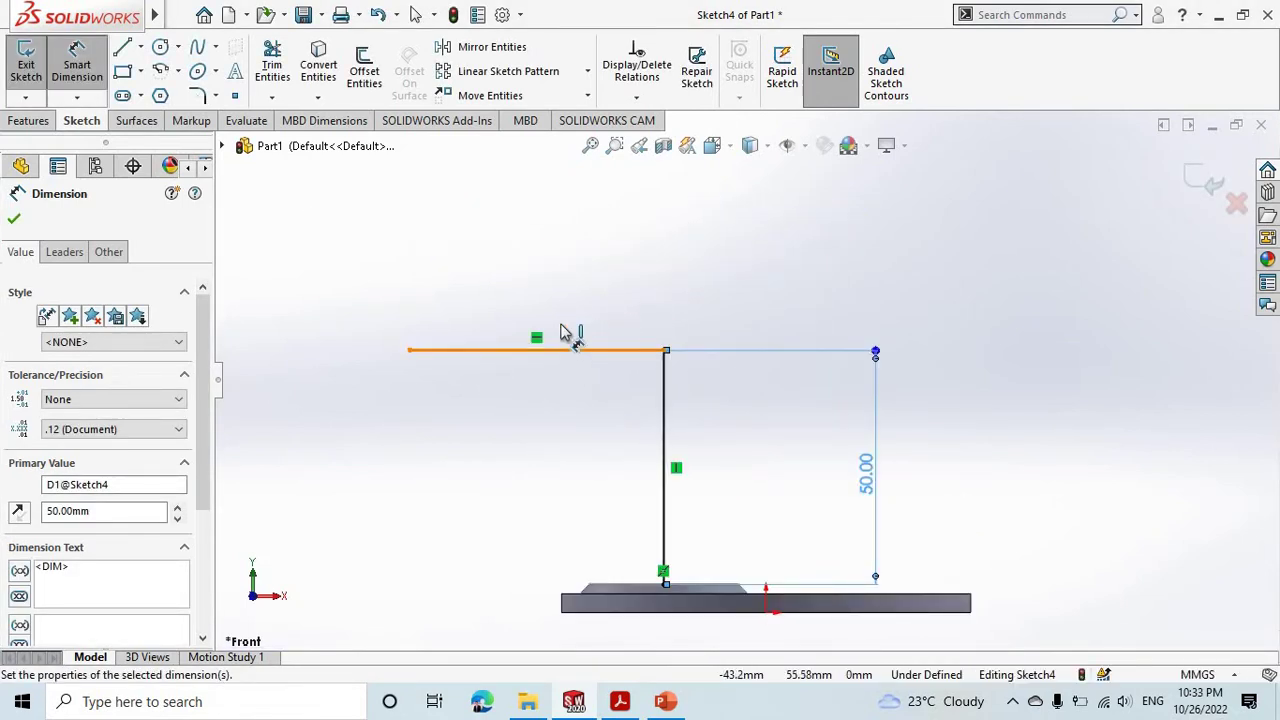
left_click(565, 349)
left_click(560, 286)
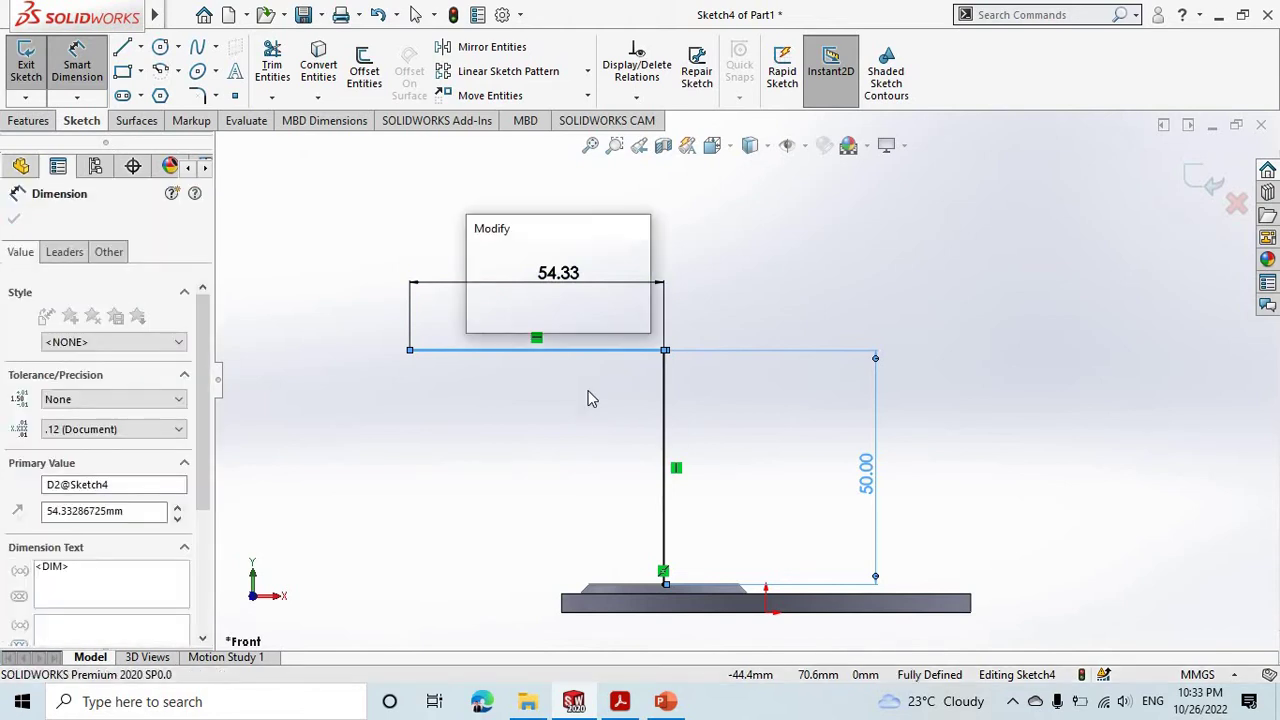
type("60")
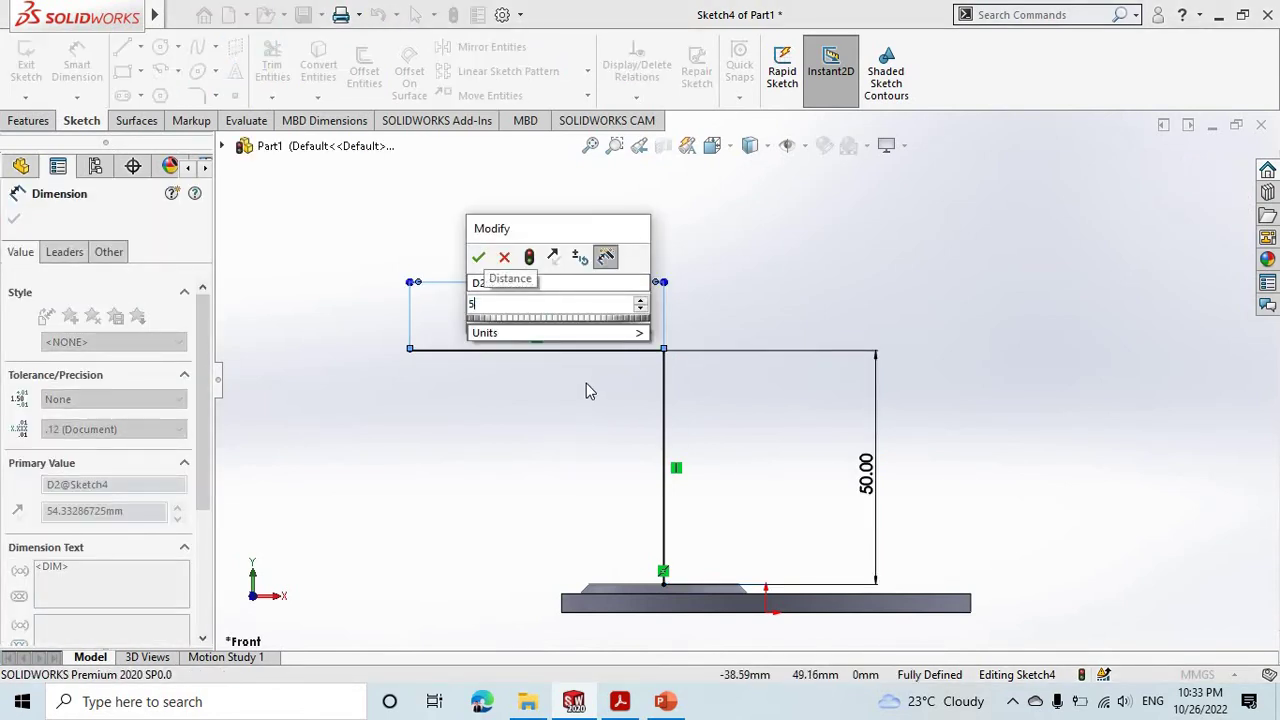
key("Return")
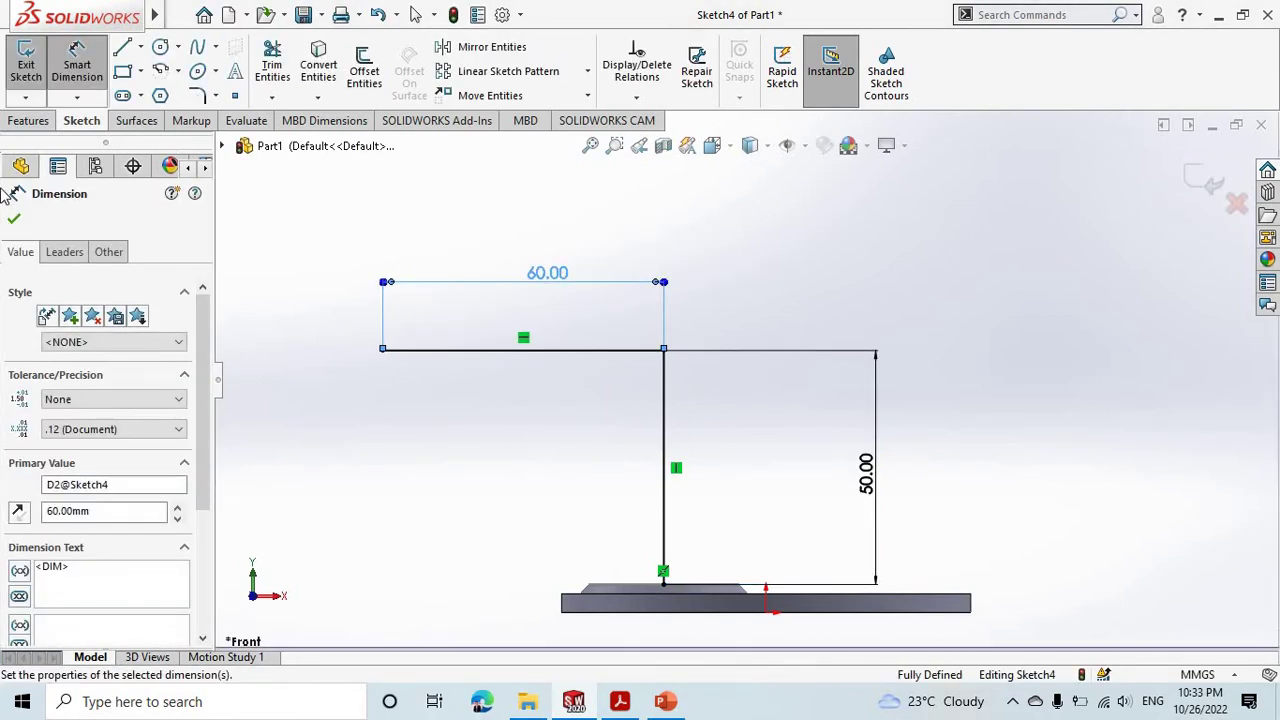
Step: Round the corner between the two lines with an R40 fillet and close the sketch
left_click(197, 95)
left_click(663, 355)
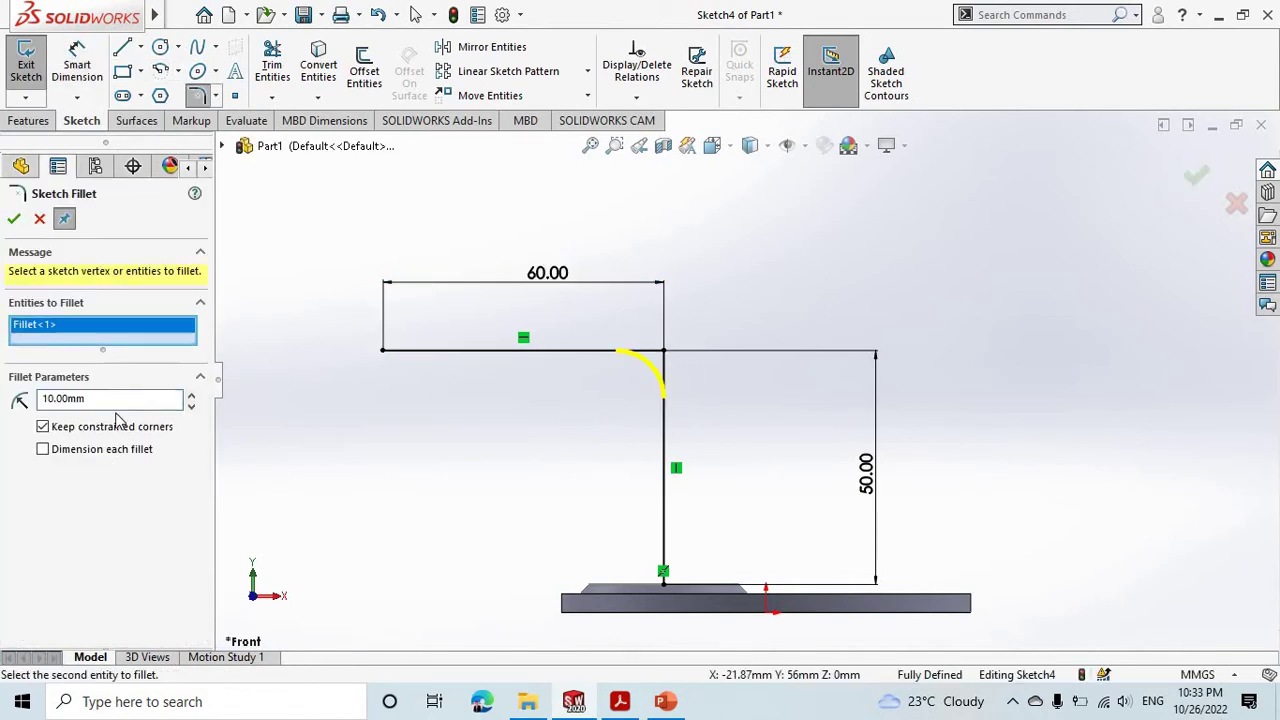
double_click(116, 400)
type("40")
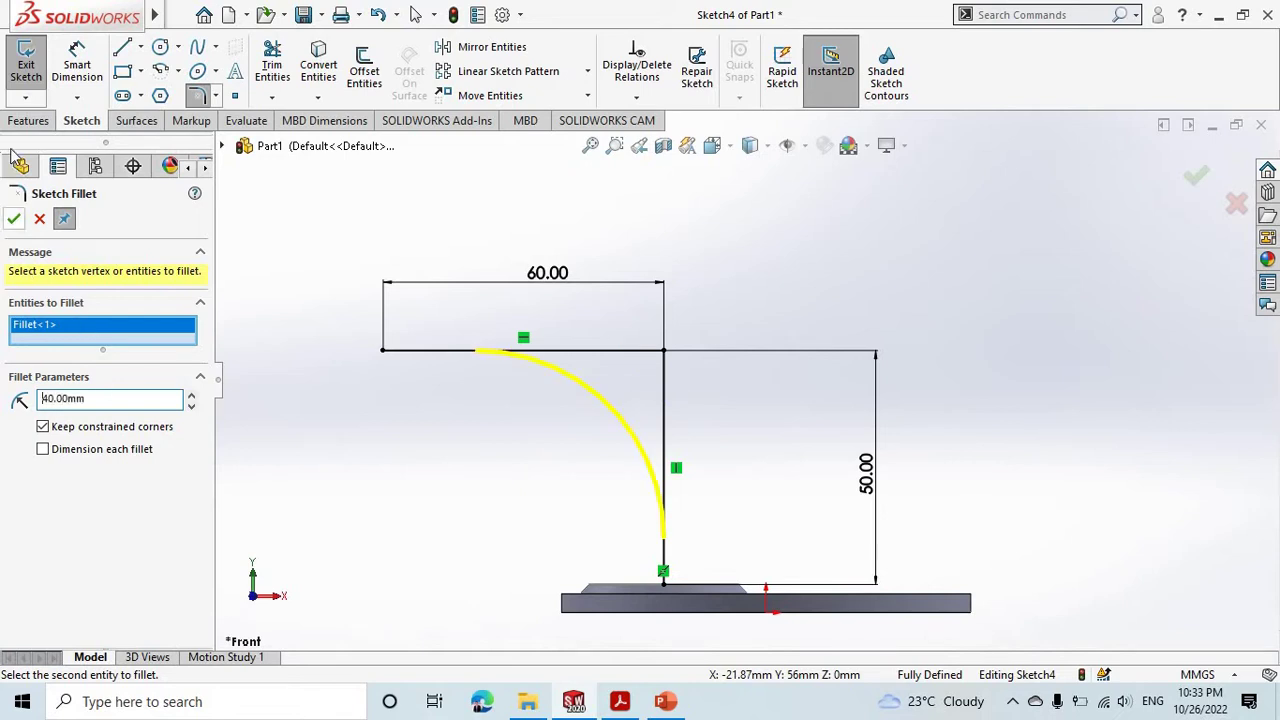
left_click(13, 218)
key("Escape")
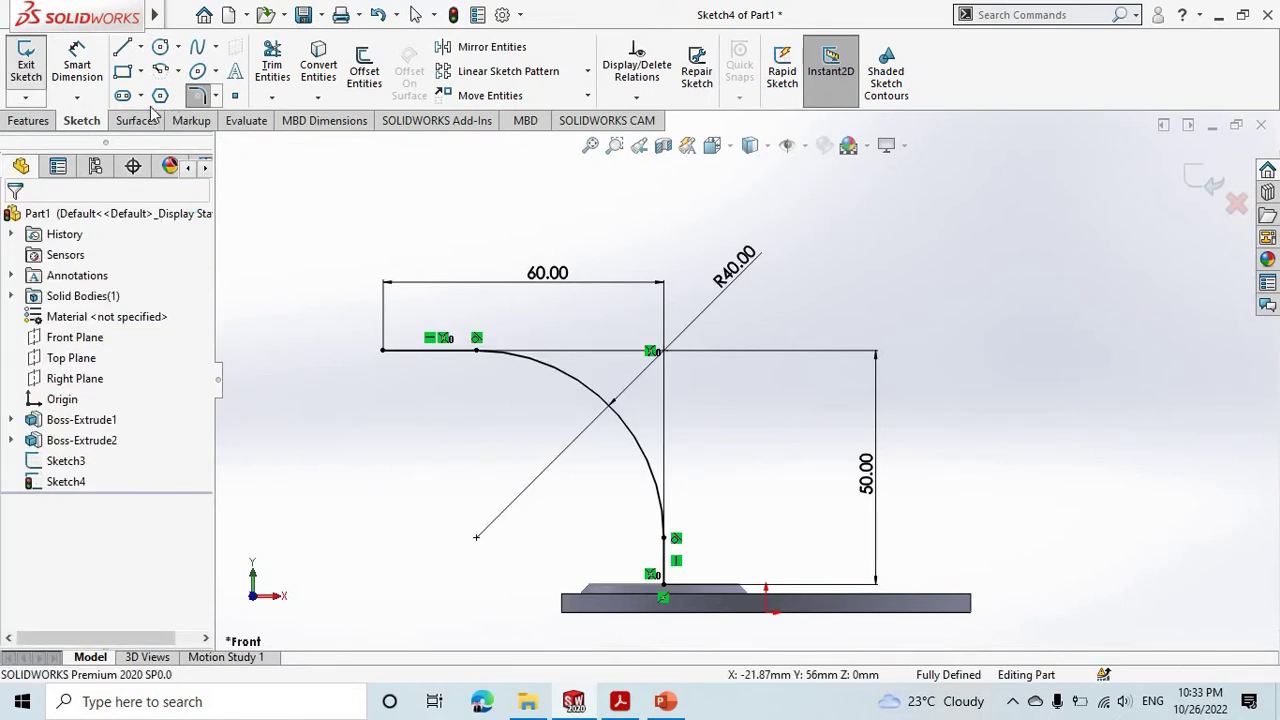
left_click(26, 62)
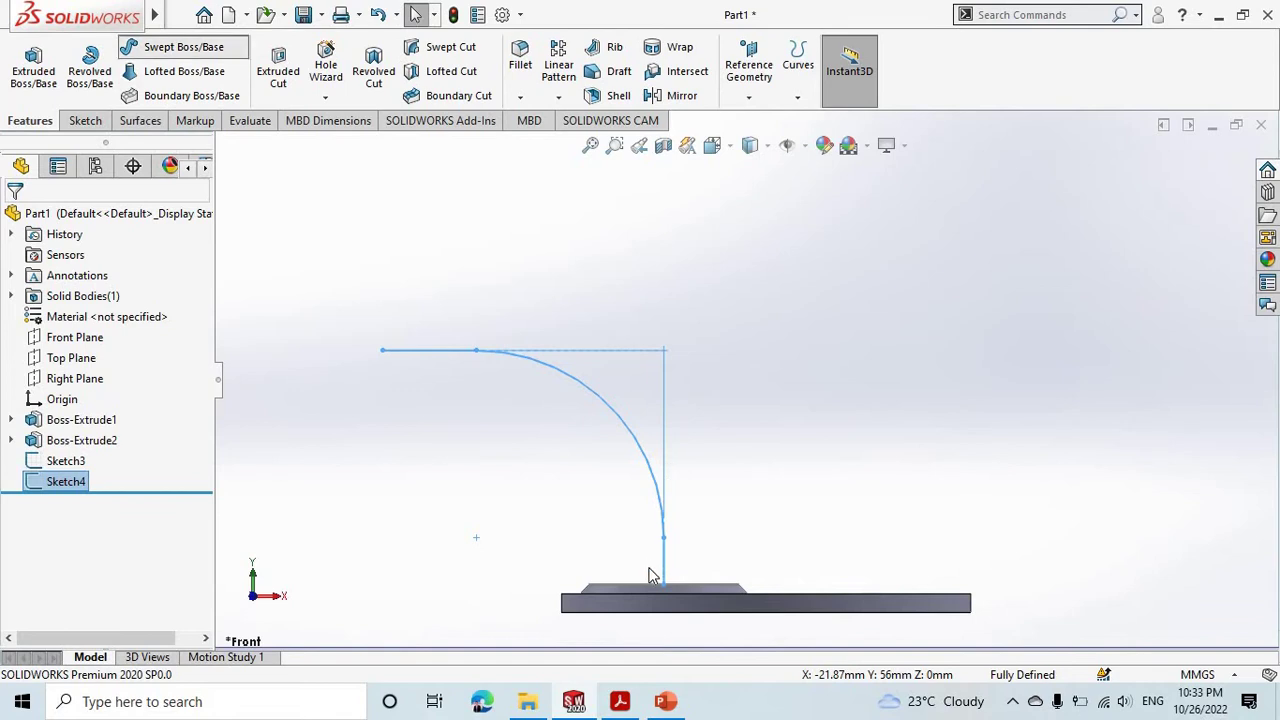
Step: Sweep the Sketch3 circle along the Sketch4 path into an elbow pipe and view it in perspective
left_click(648, 586)
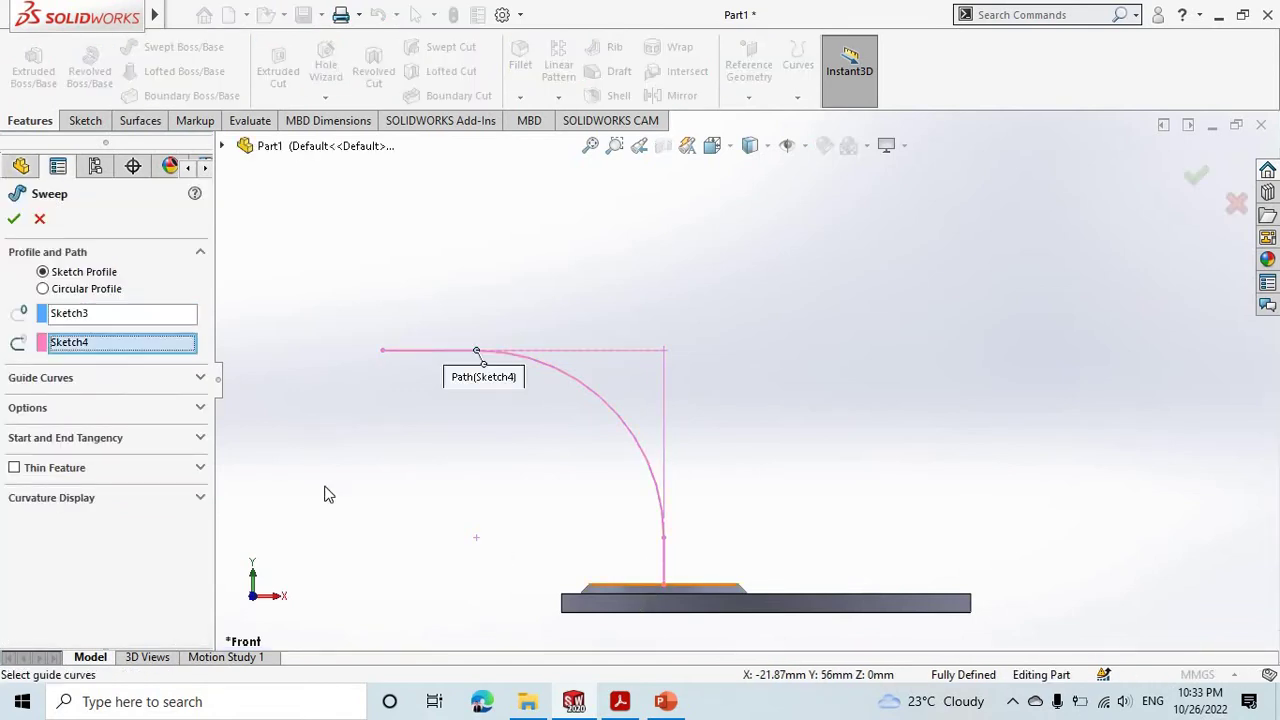
left_click(14, 221)
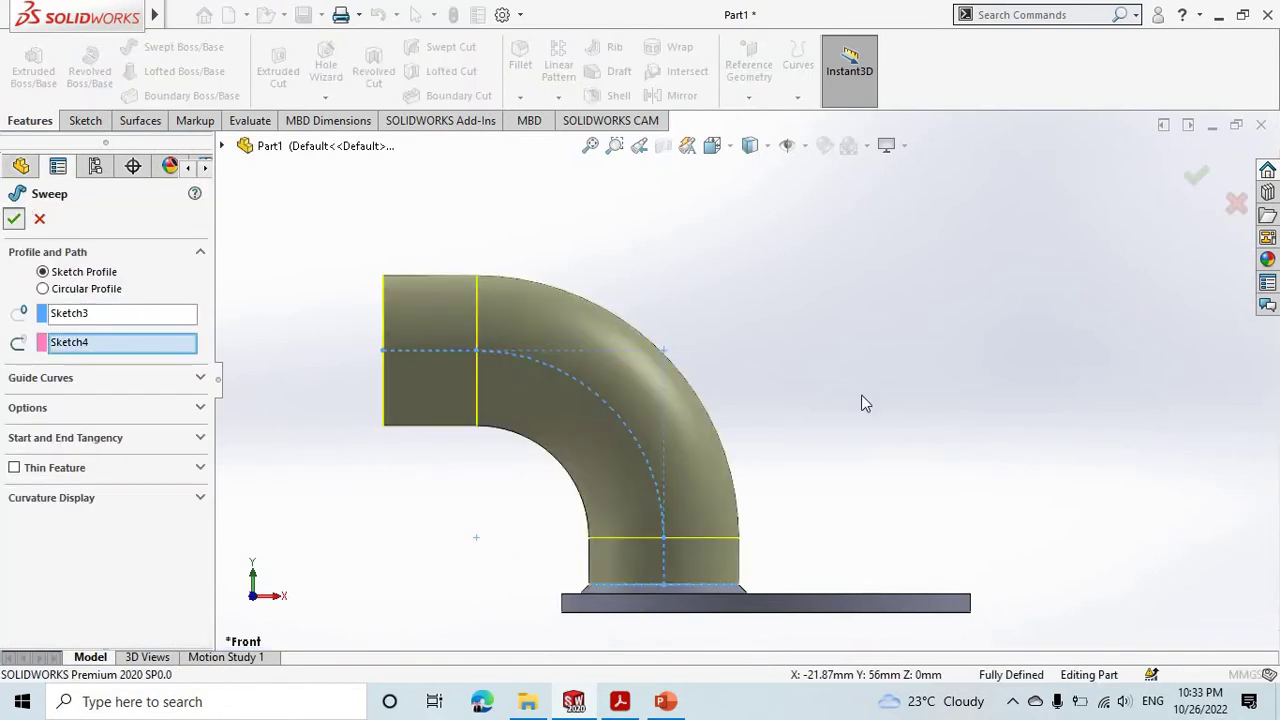
left_click(866, 431)
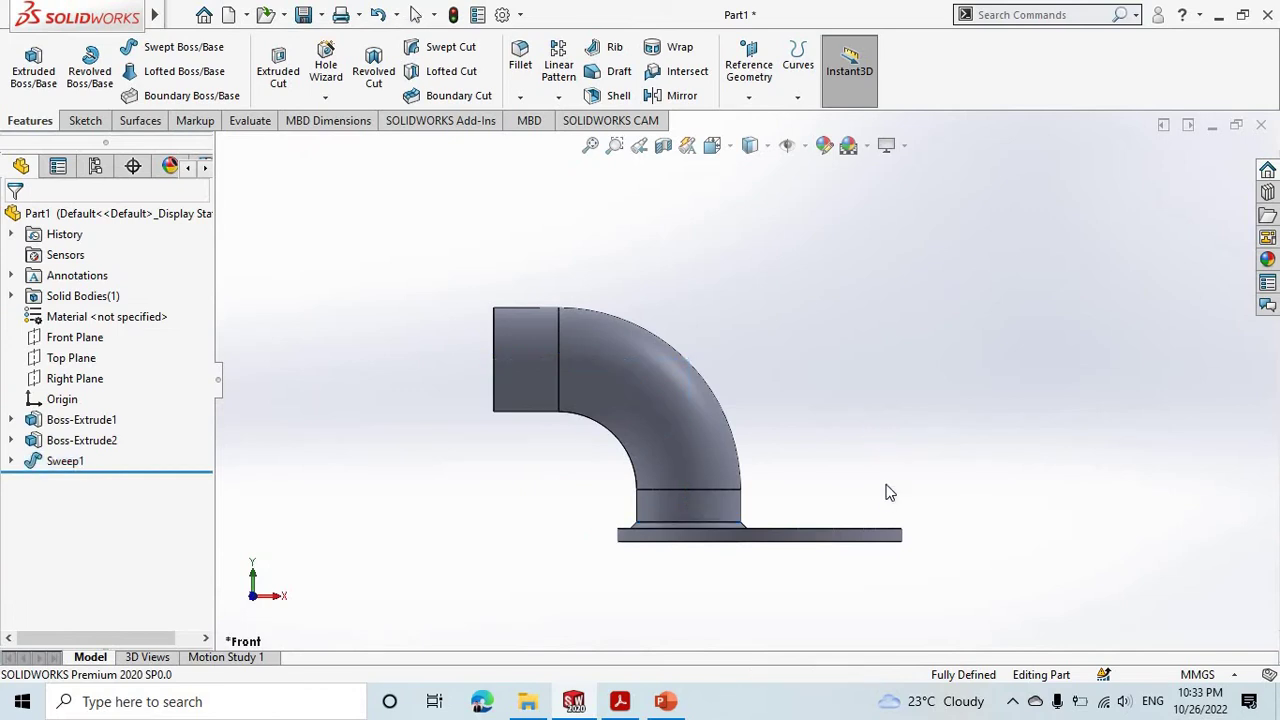
mouse_move(838, 466)
middle_mouse_down()
mouse_move(834, 486)
mouse_move(823, 457)
mouse_move(790, 470)
middle_mouse_up()
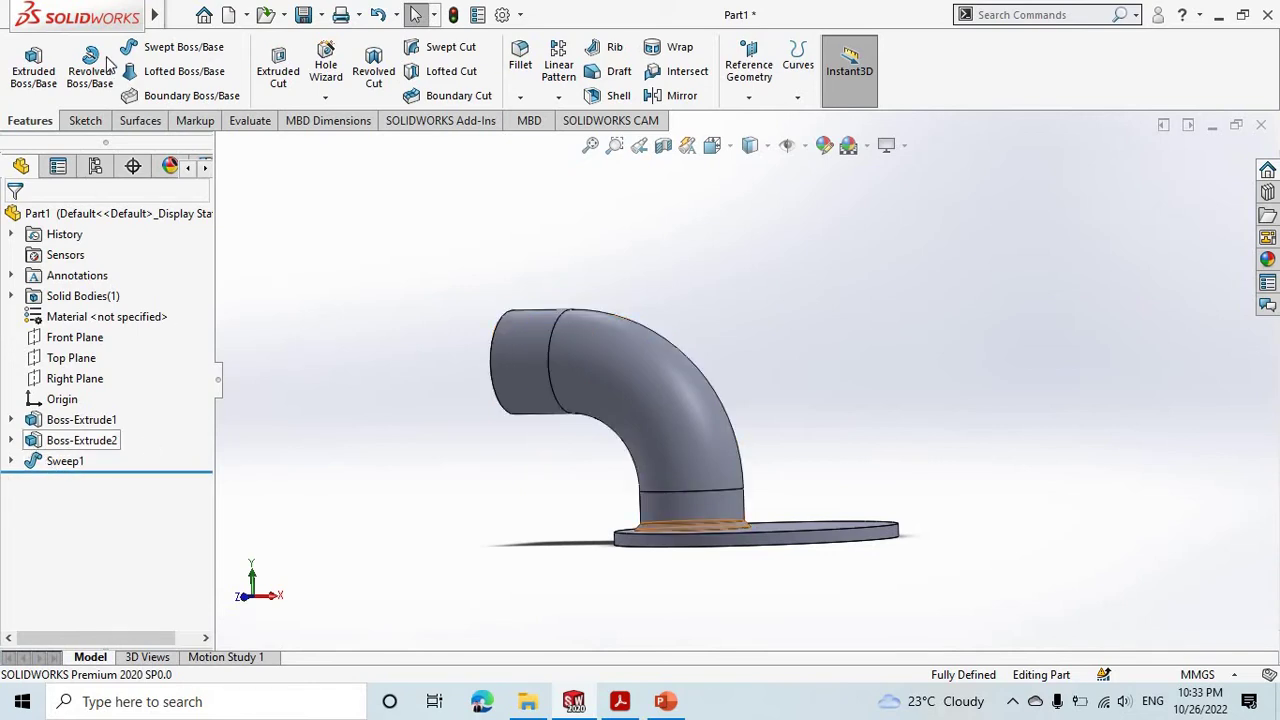
mouse_move(154, 14)
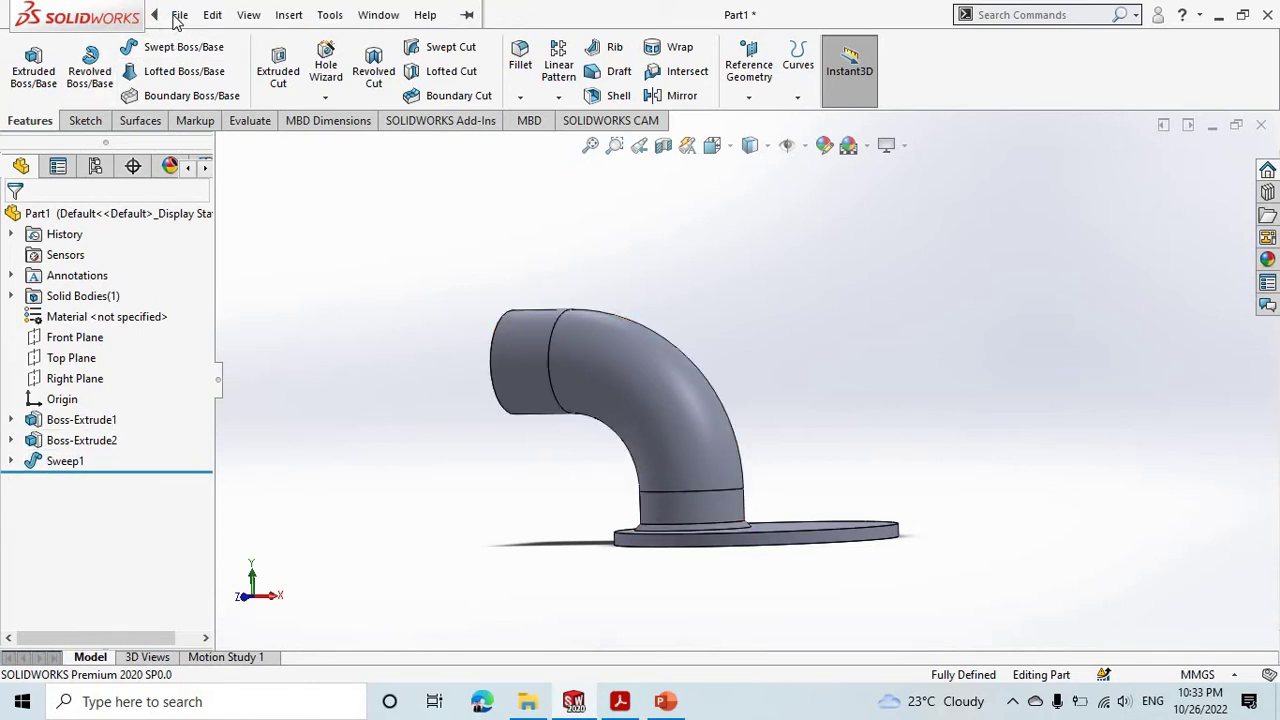
Step: Create a new part document, Part2, and begin a sketch on its Front Plane
left_click(179, 14)
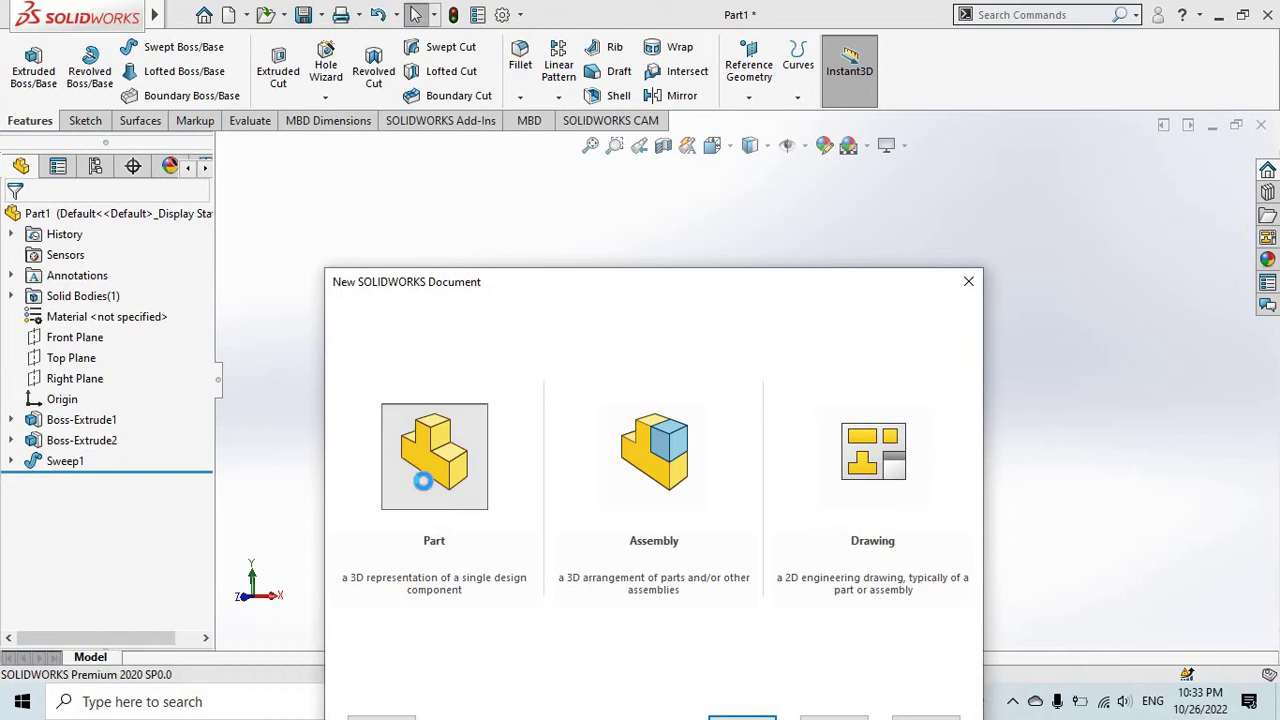
double_click(423, 481)
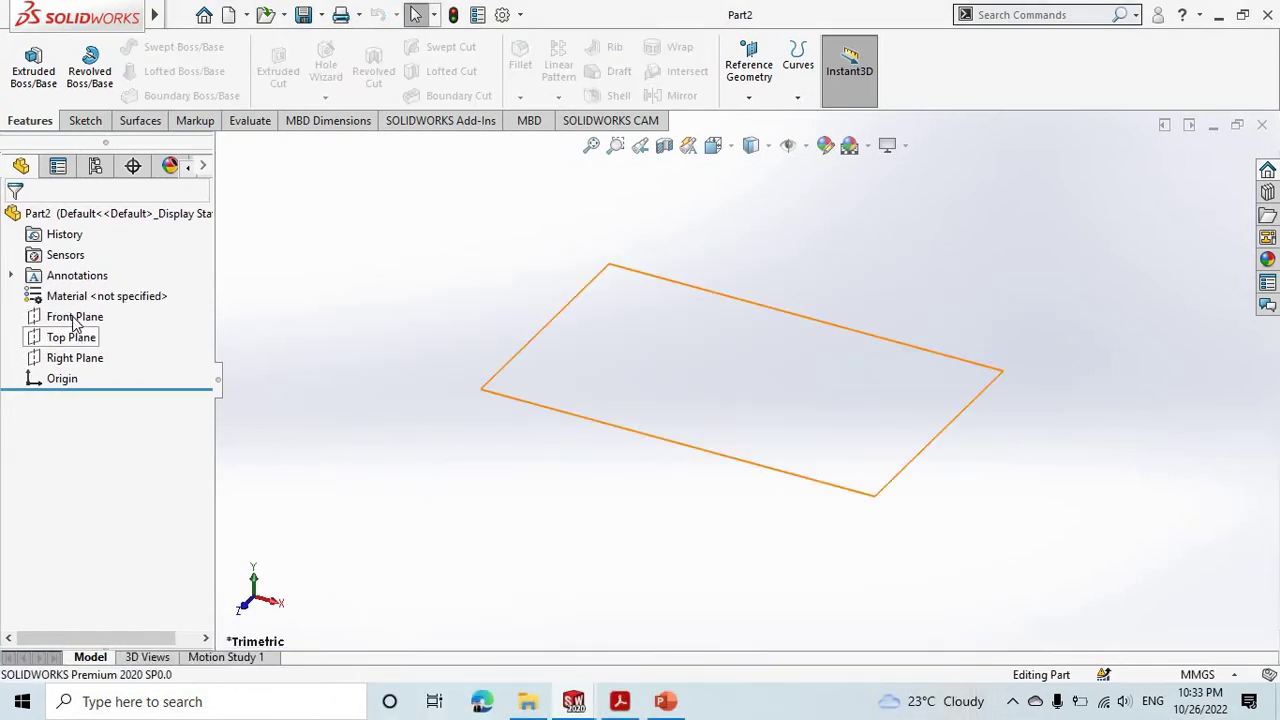
left_click(76, 316)
left_click(143, 287)
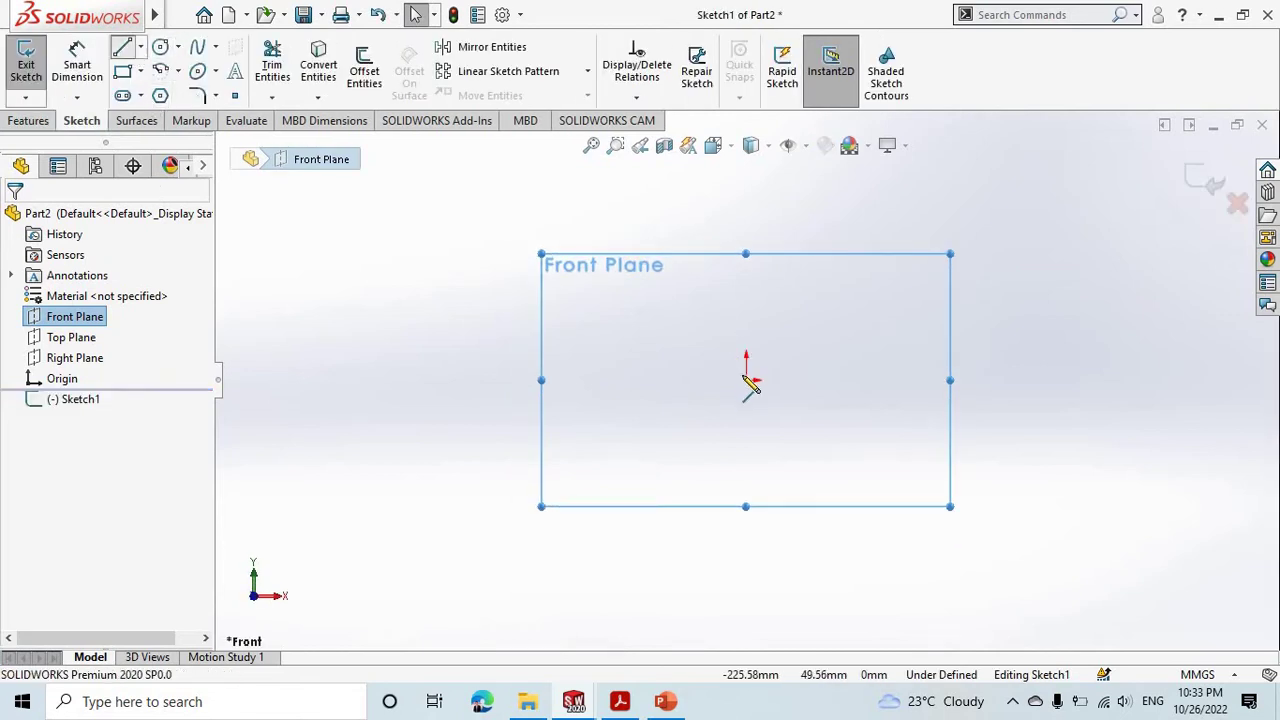
Step: Draw a horizontal line from the origin and dimension it to 17.5 mm long
key("l")
left_click(608, 392)
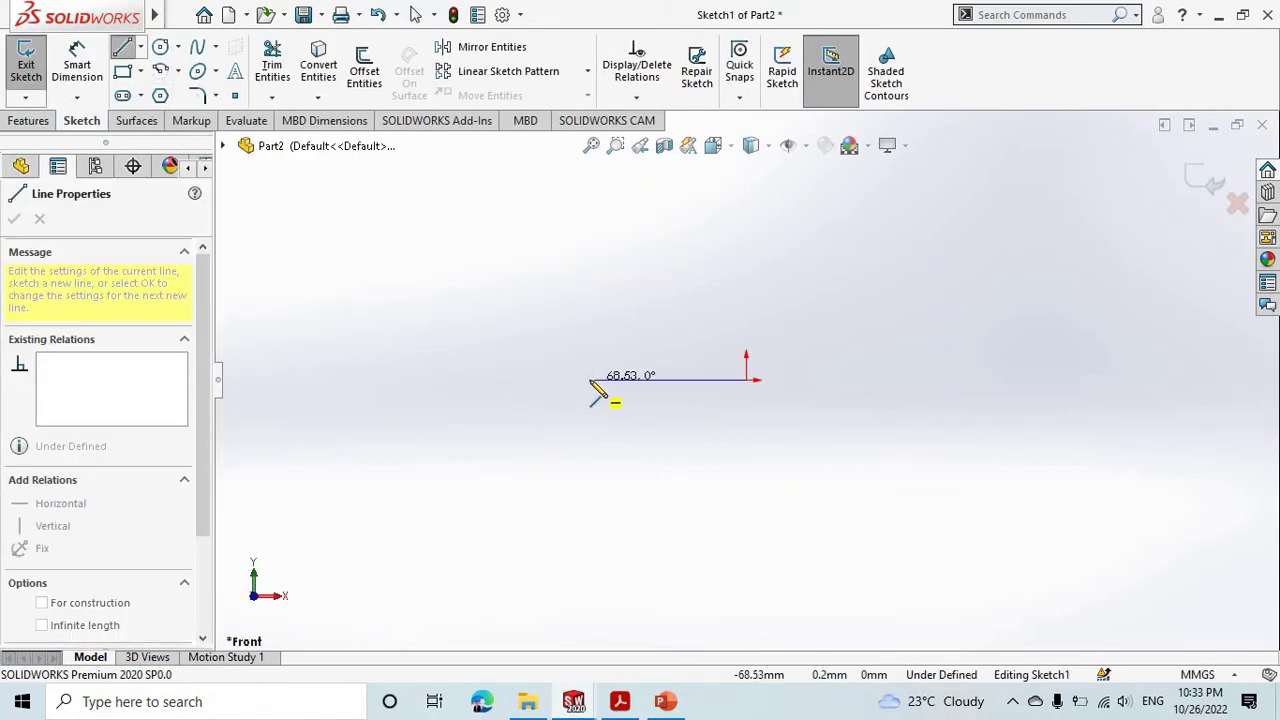
left_click(634, 381)
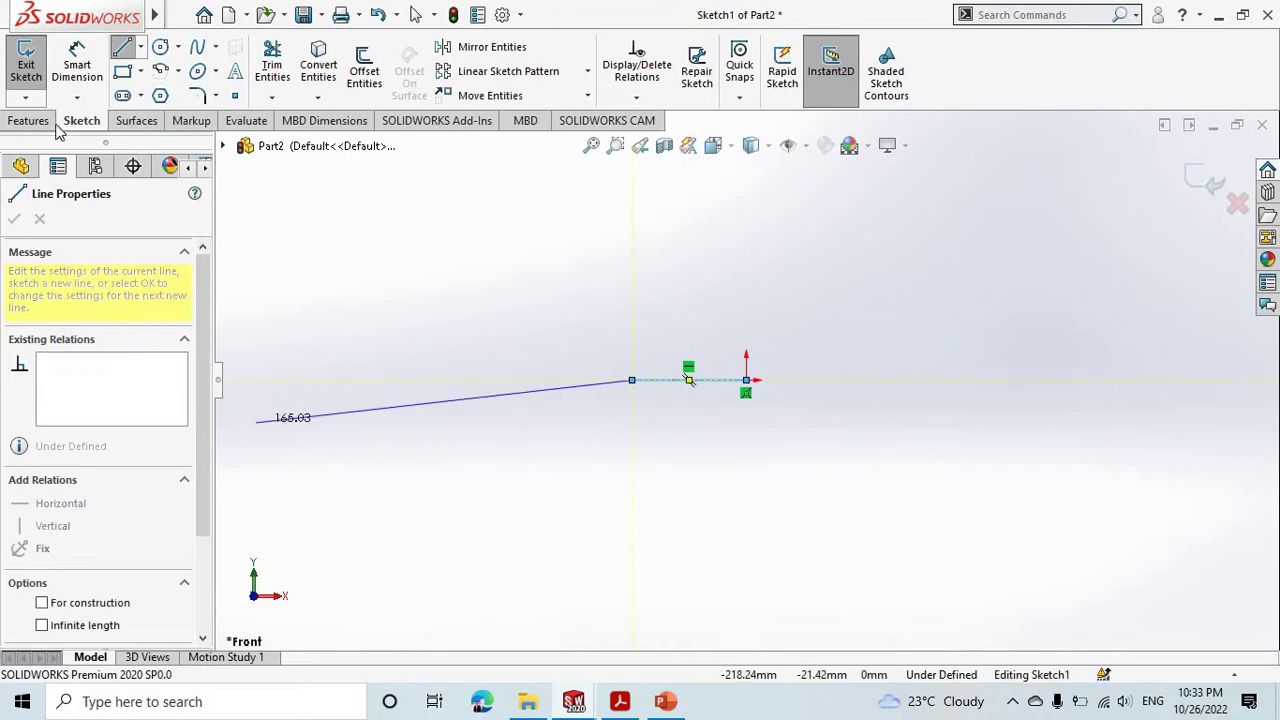
left_click(78, 84)
left_click(689, 384)
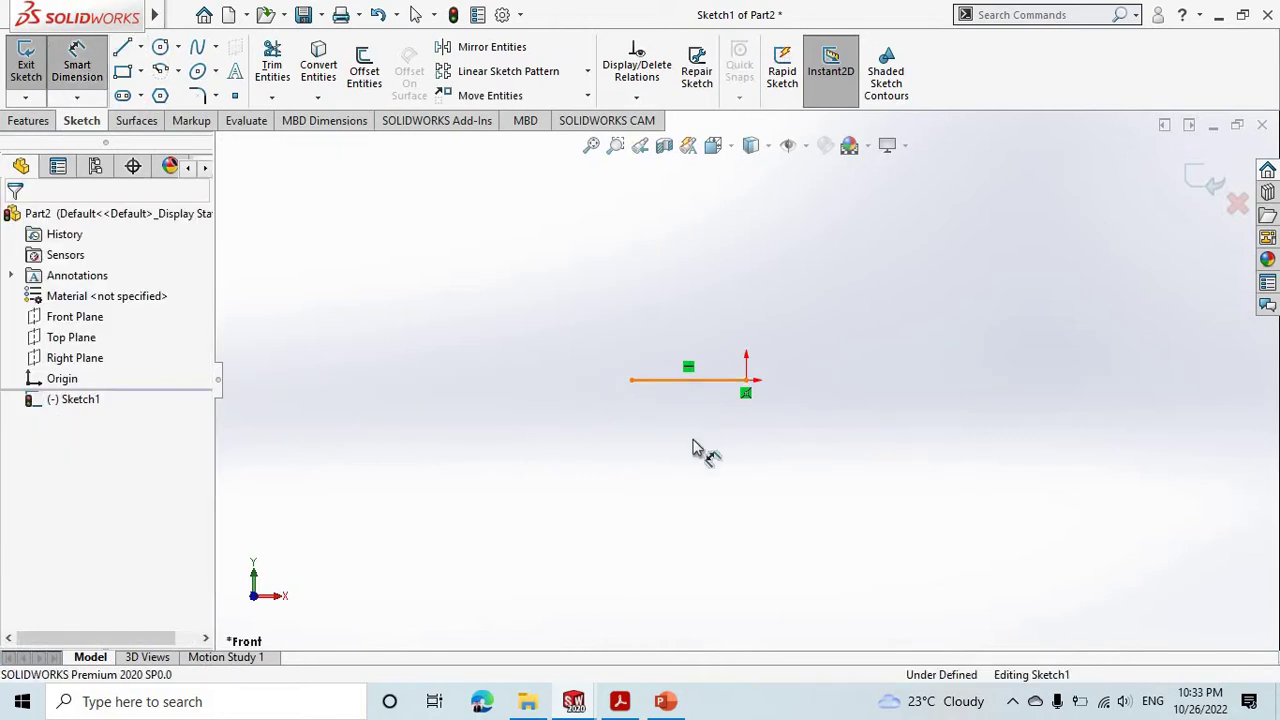
left_click(698, 455)
left_click(698, 476)
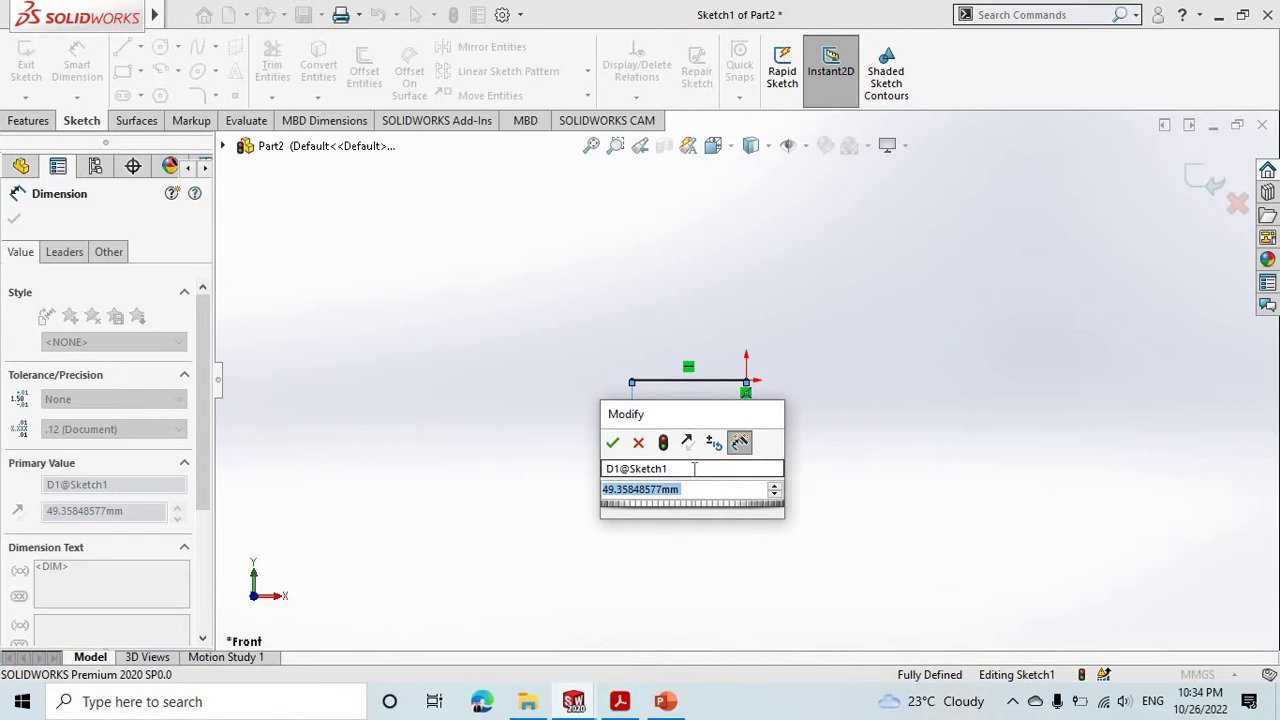
type("17.5")
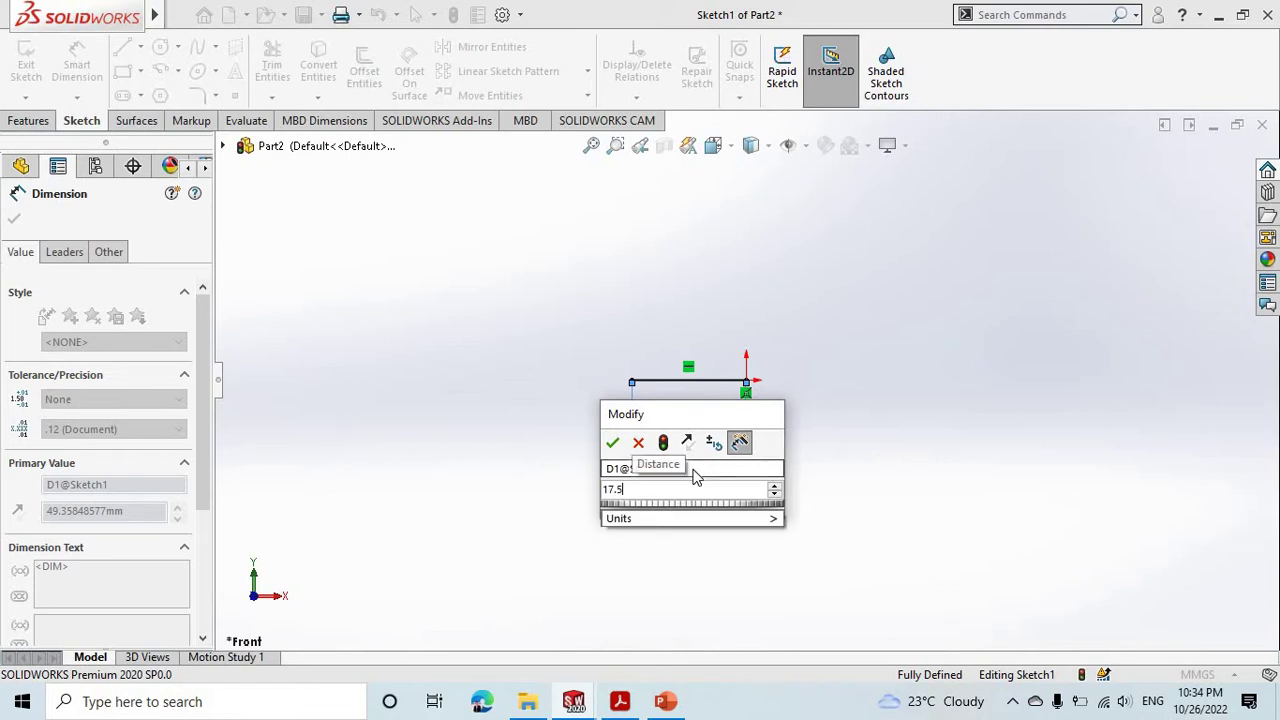
key("Return")
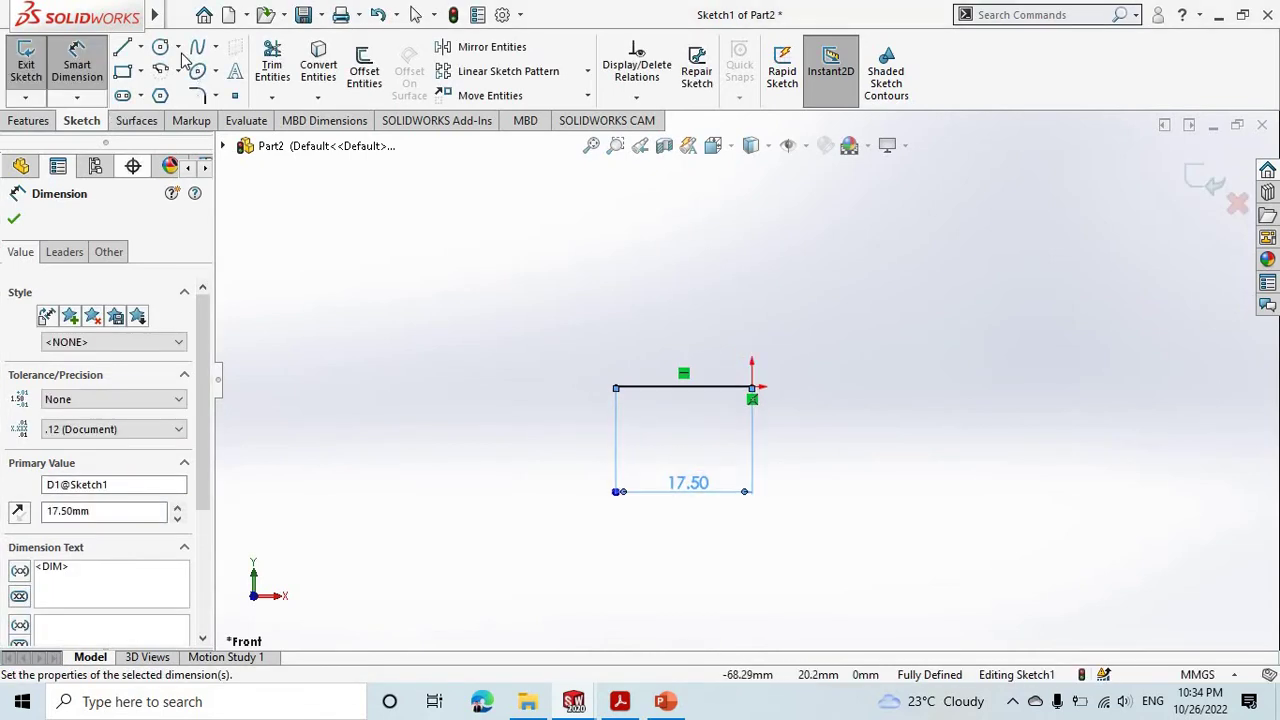
Step: Draw a short diagonal line rising from the left endpoint of the 17.50 mm line
key("l")
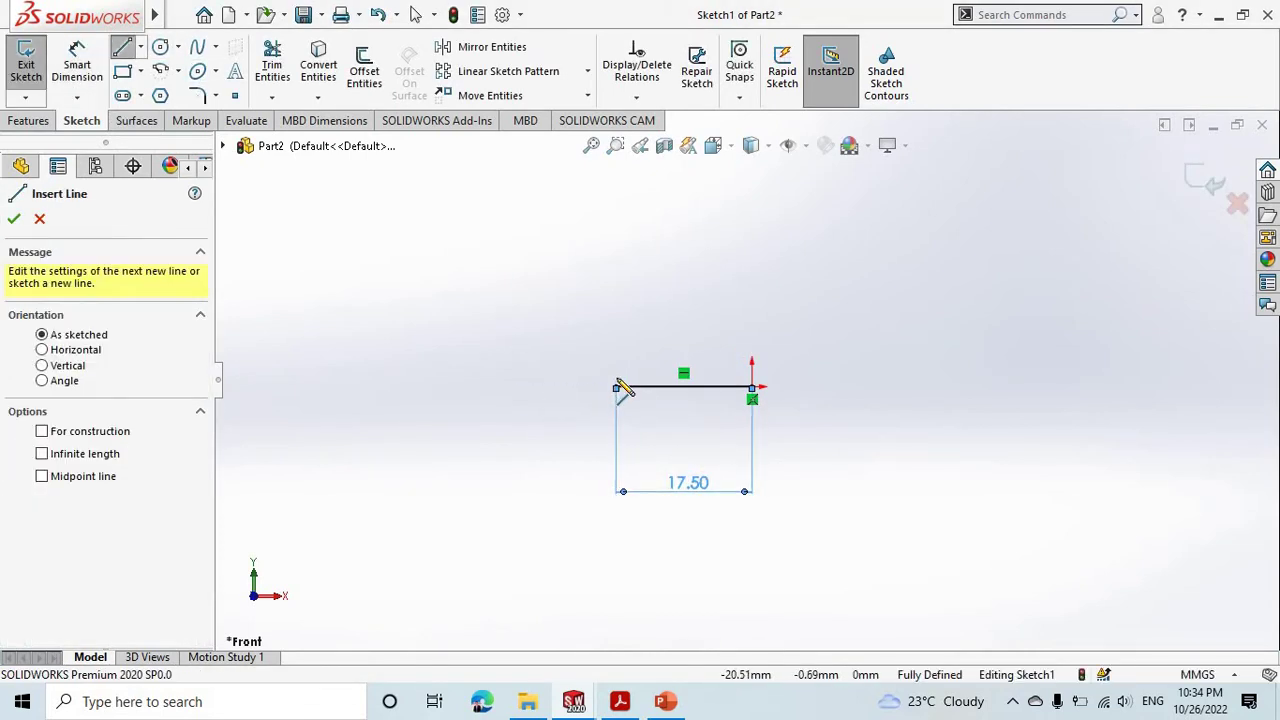
left_click(617, 388)
scroll(660, 350, "down", 3)
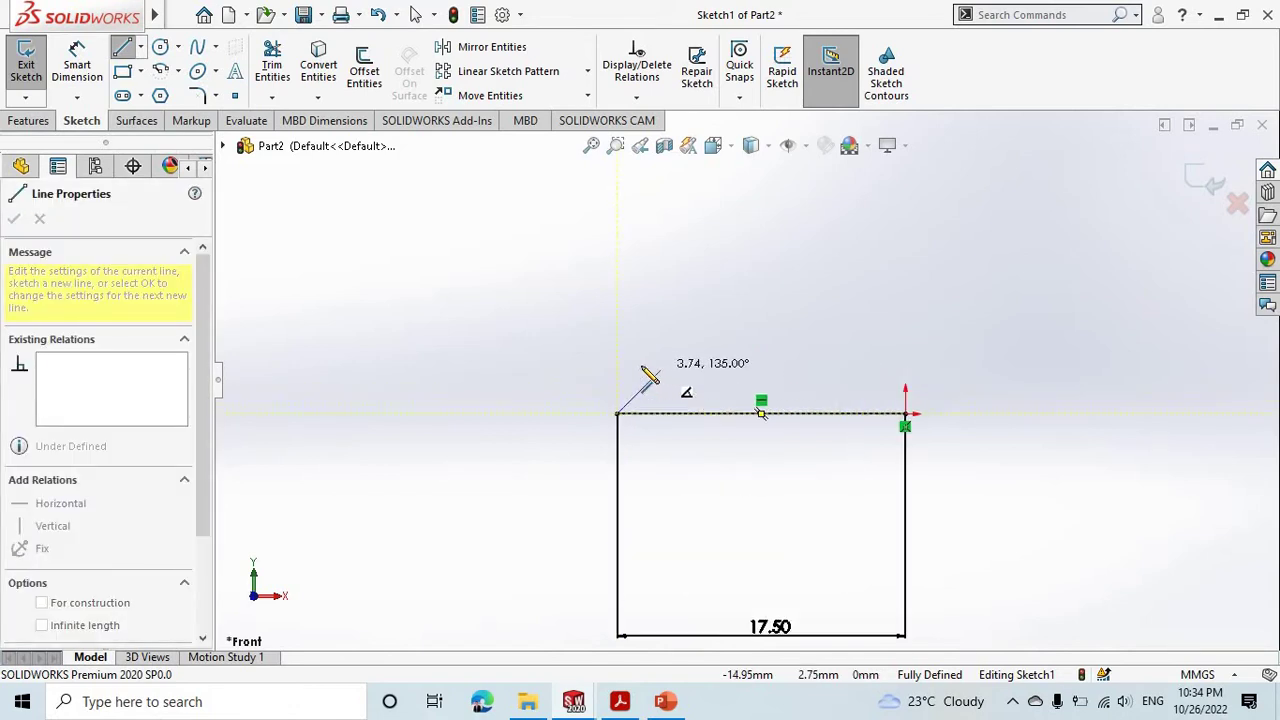
scroll(700, 360, "down", 3)
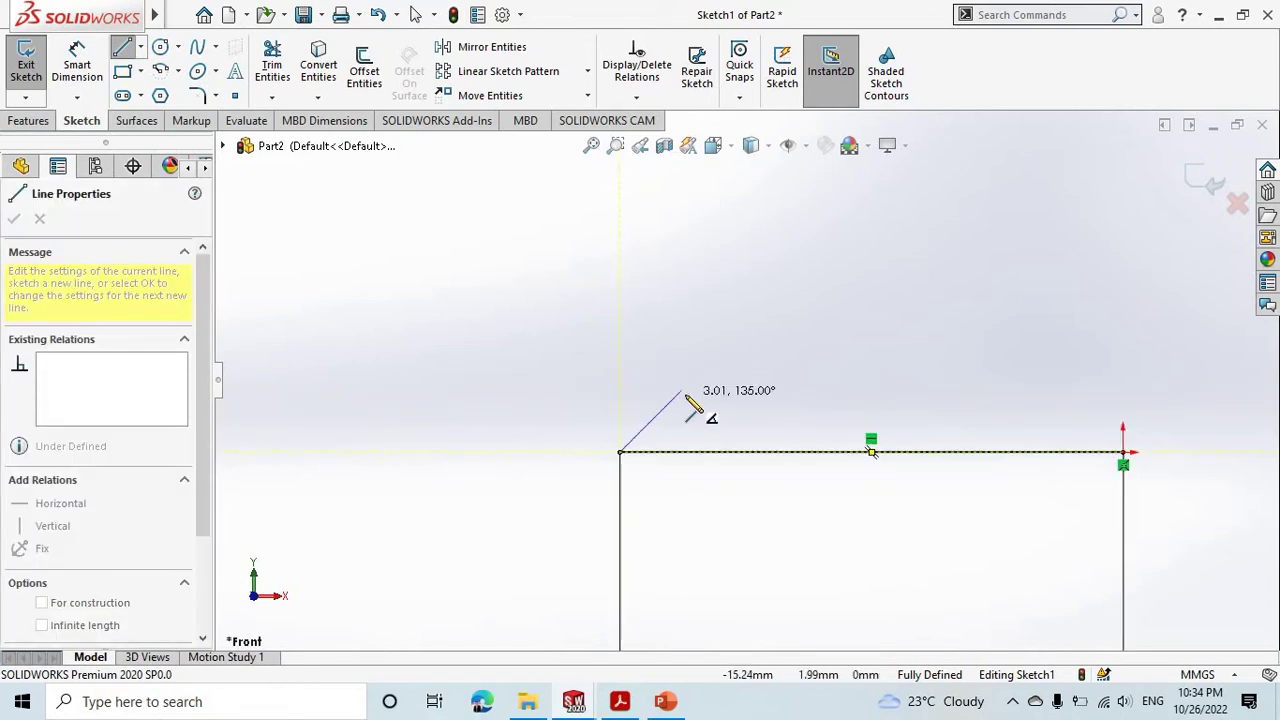
left_click(681, 392)
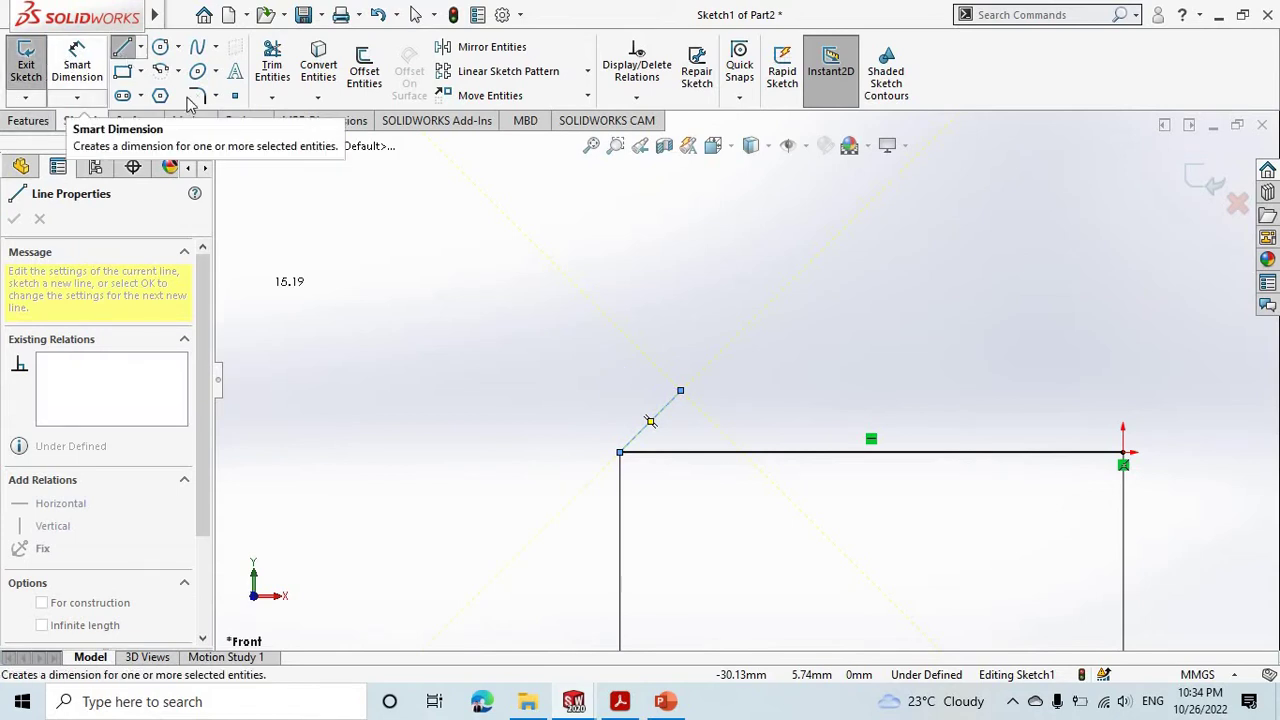
left_click(124, 52)
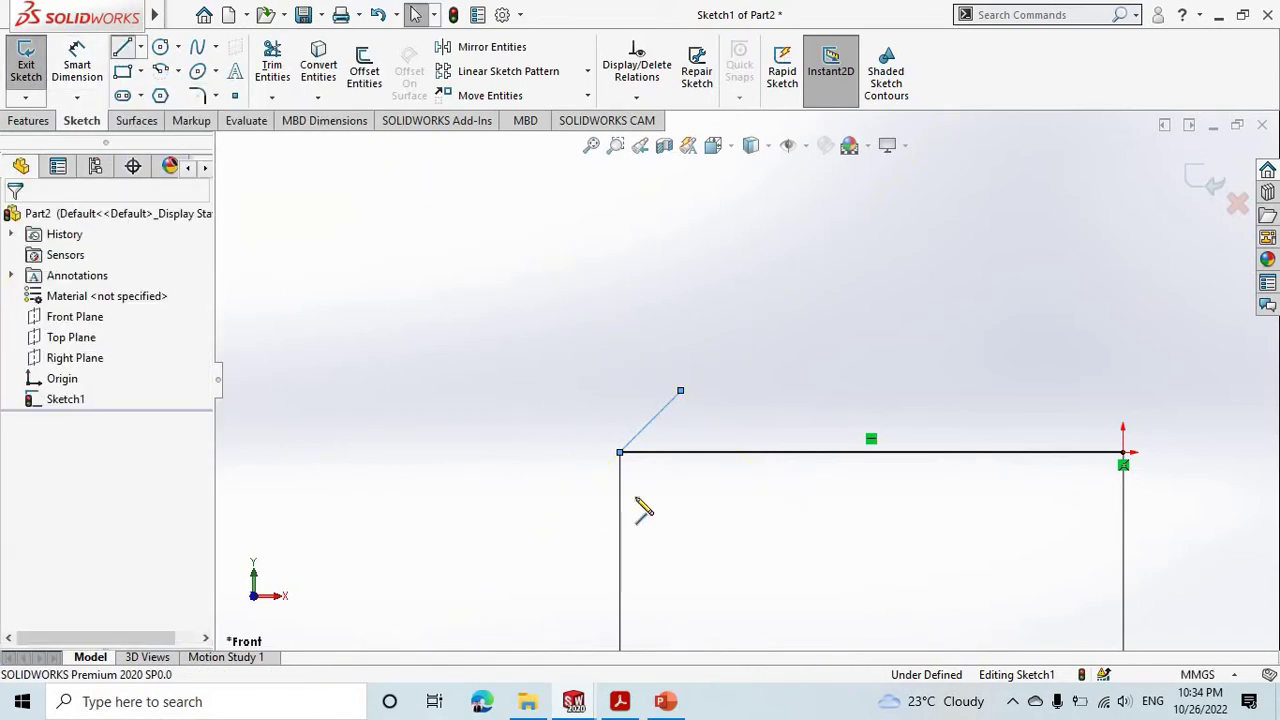
left_click(620, 452)
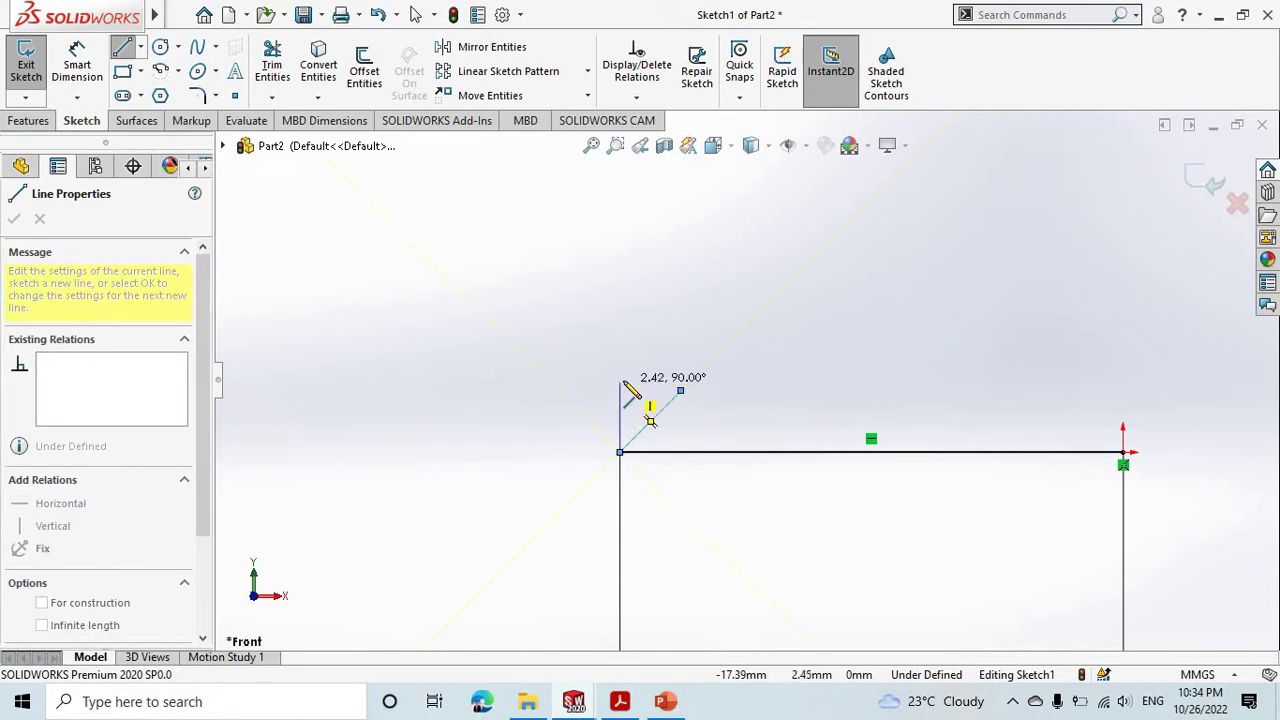
Step: Dimension the diagonal to a 45° angle and a 2 mm vertical height
left_click(86, 78)
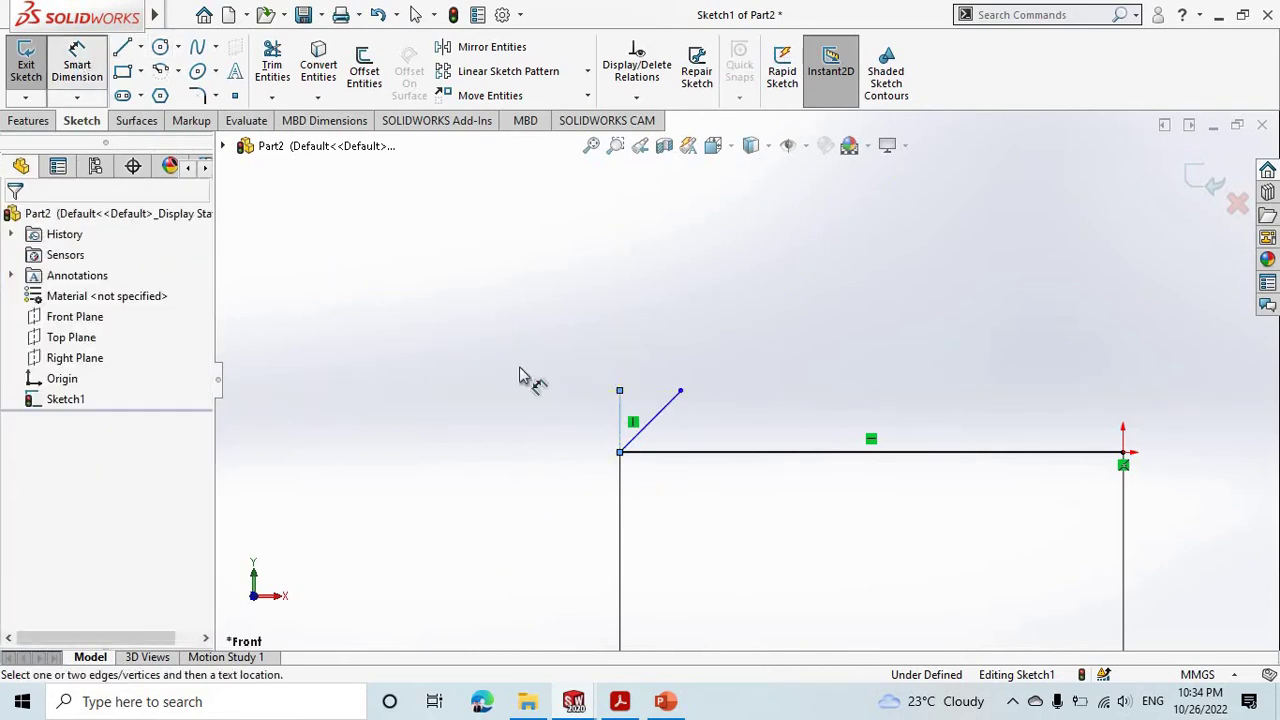
left_click(650, 432)
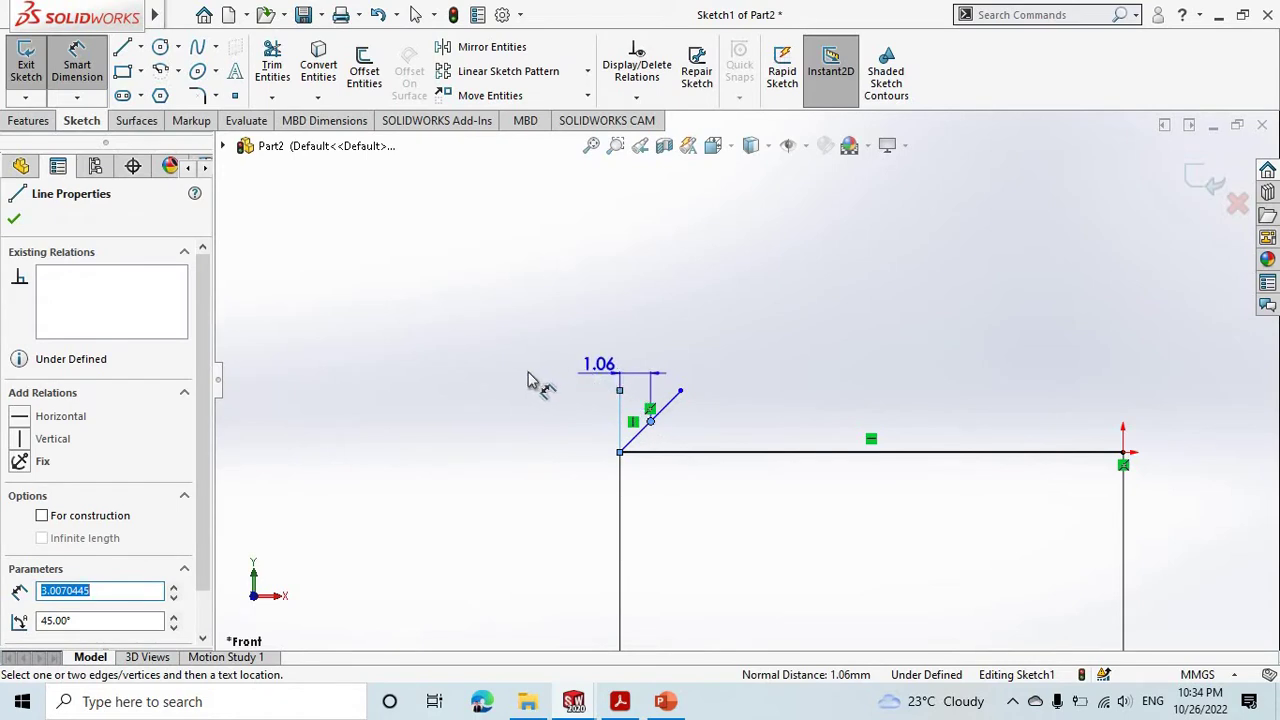
left_click(77, 65)
right_click_drag(649, 443, 640, 415)
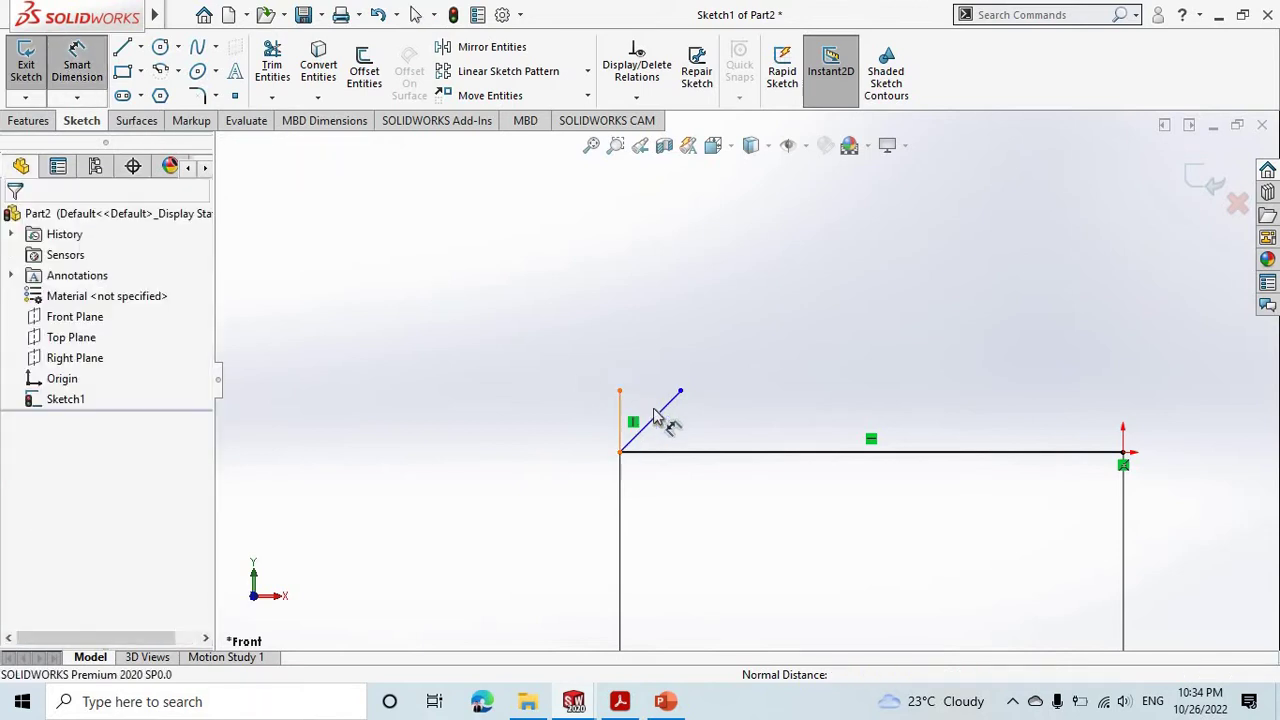
left_click(655, 418)
left_click(658, 410)
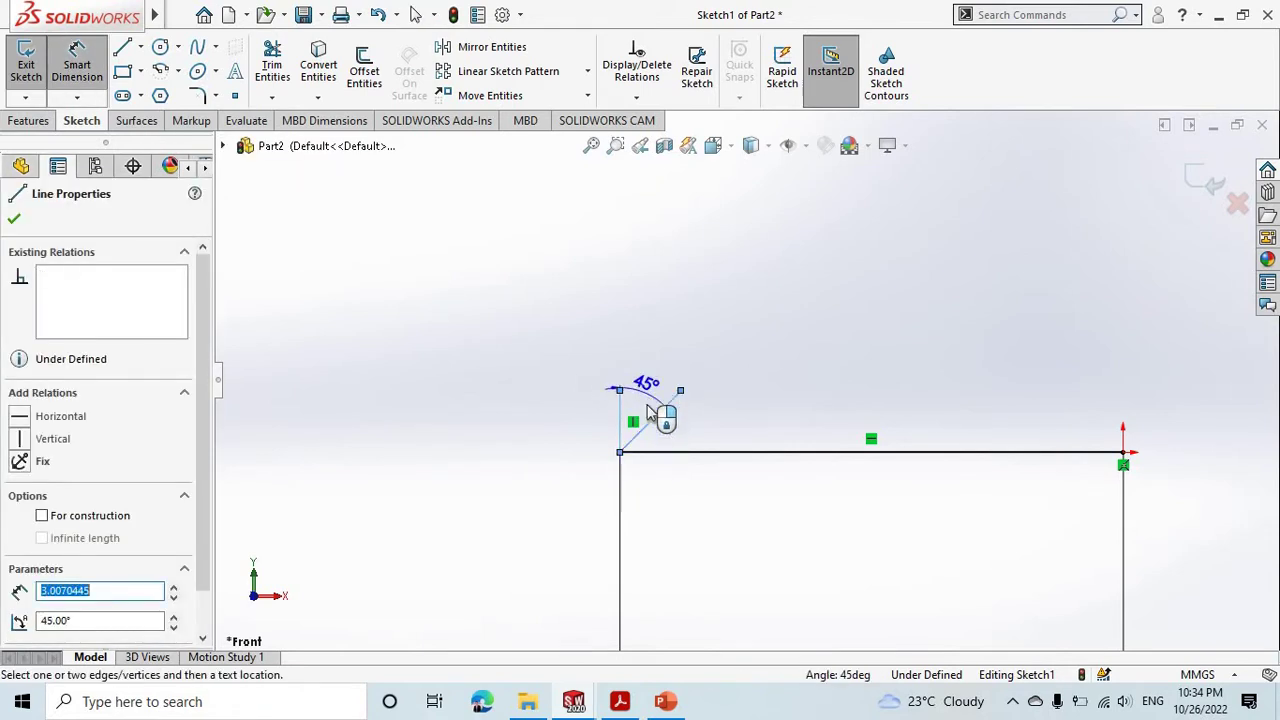
left_click(647, 418)
left_click(647, 418)
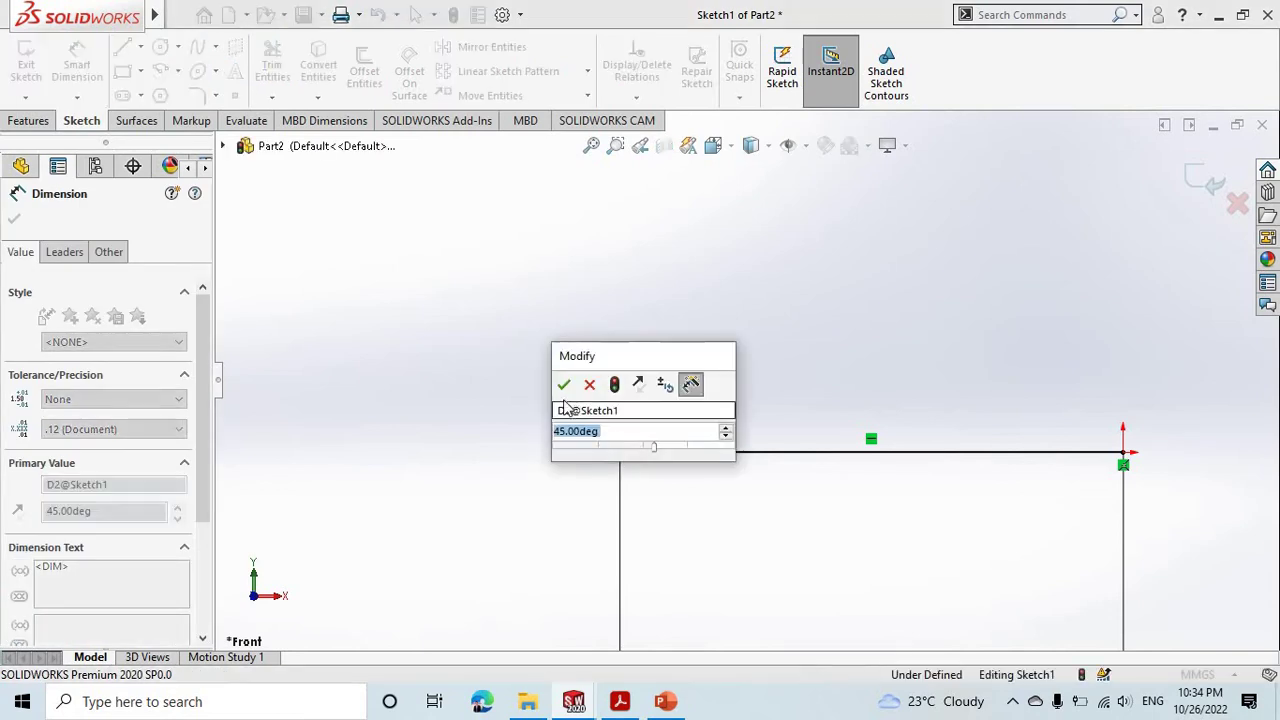
key("Return")
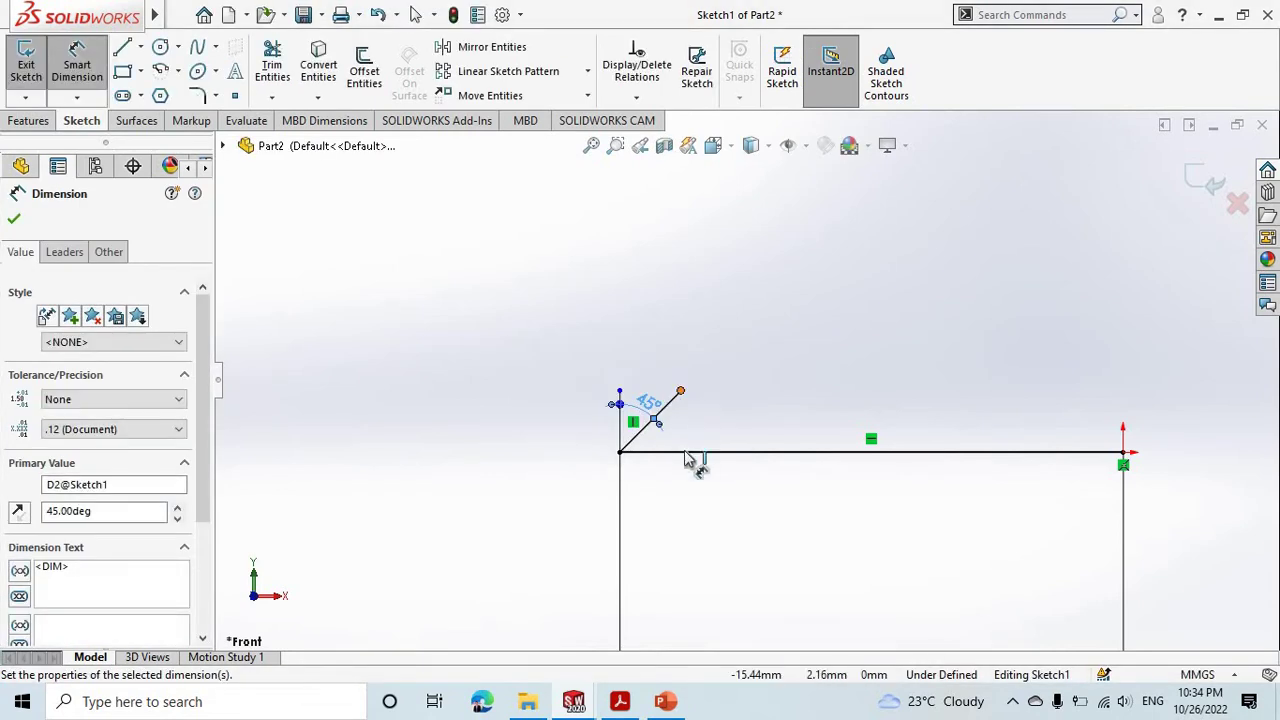
left_click(621, 451)
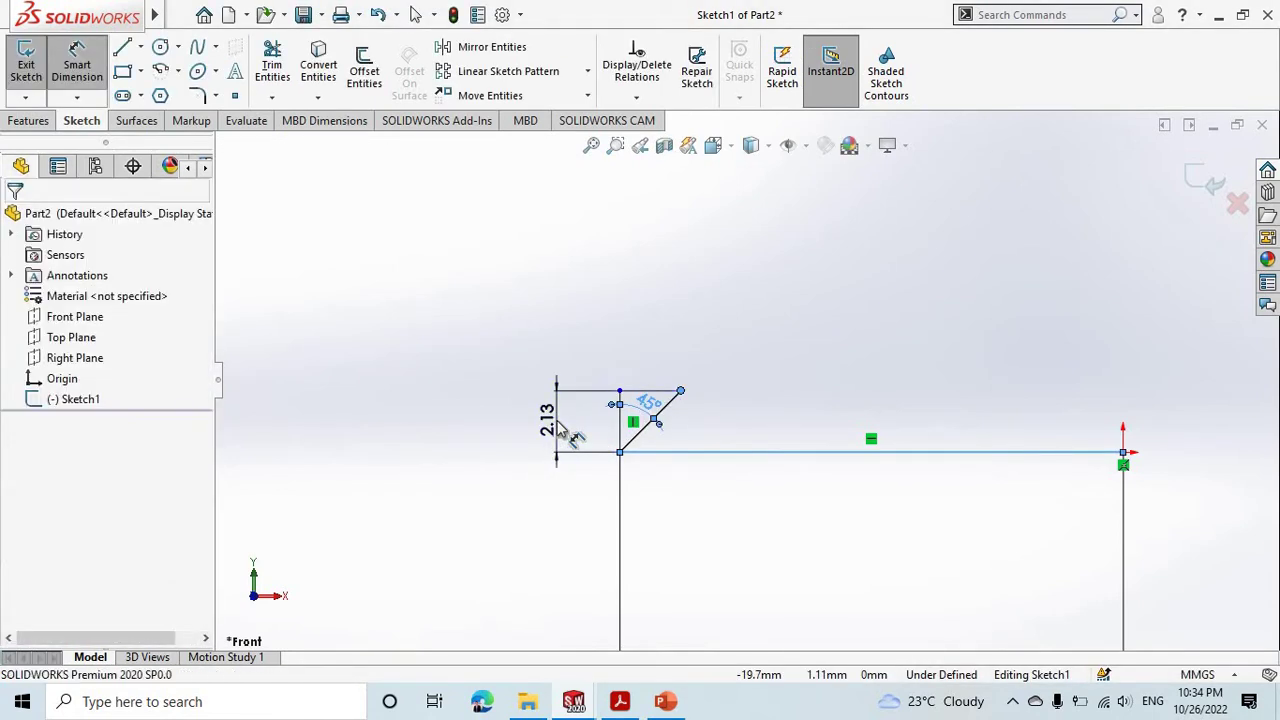
left_click(560, 428)
type("2")
key("Return")
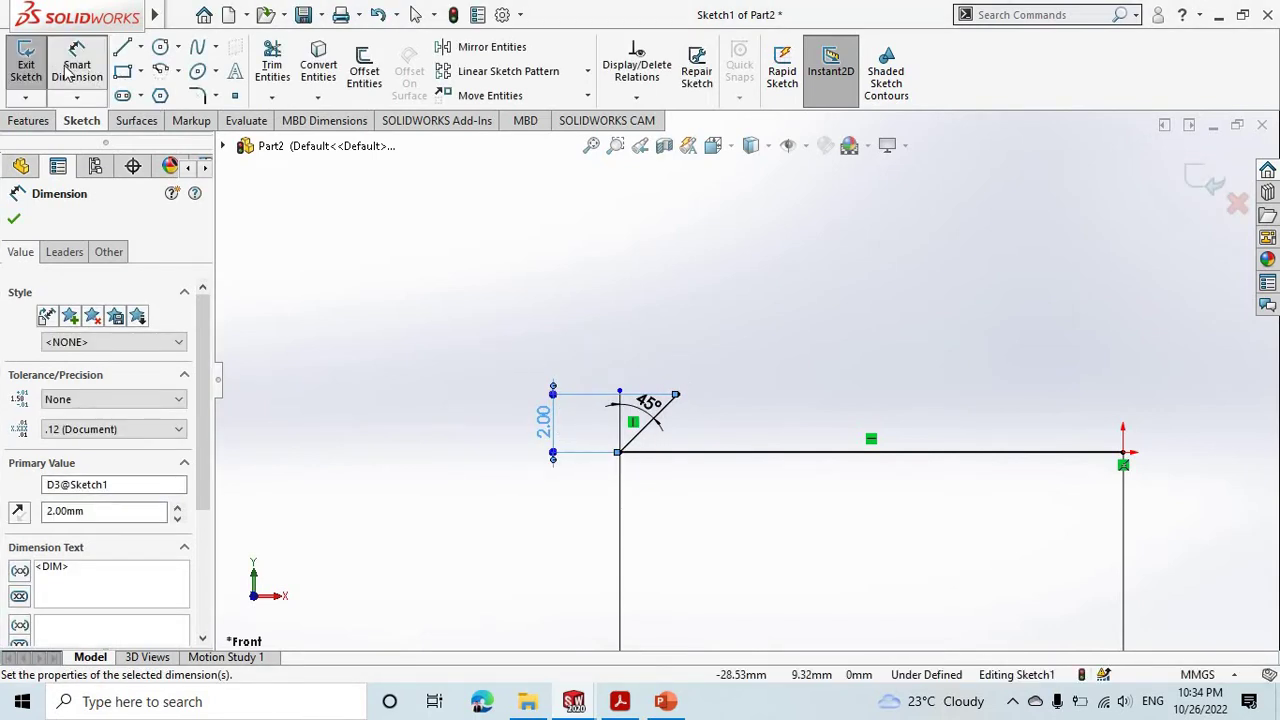
Step: Draw the tall vertical wall lines, closing the profile at the diagonal's top end
left_click(122, 47)
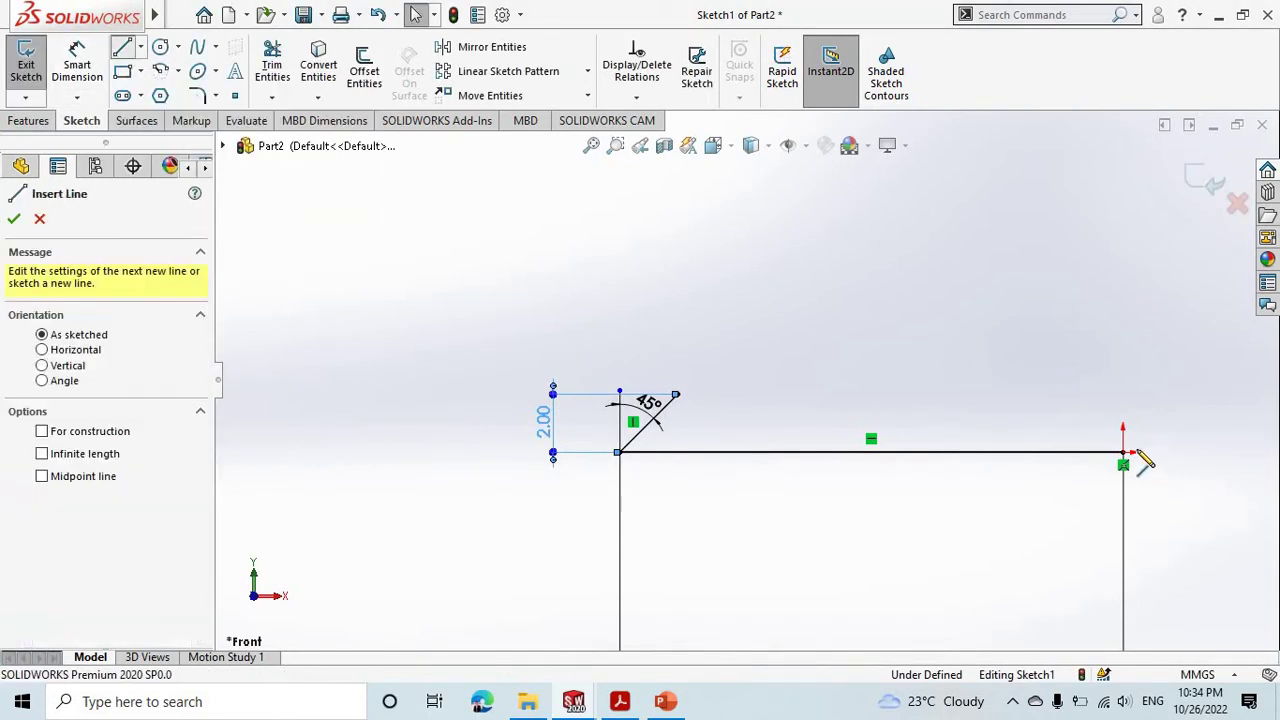
left_click_drag(1124, 453, 1132, 197)
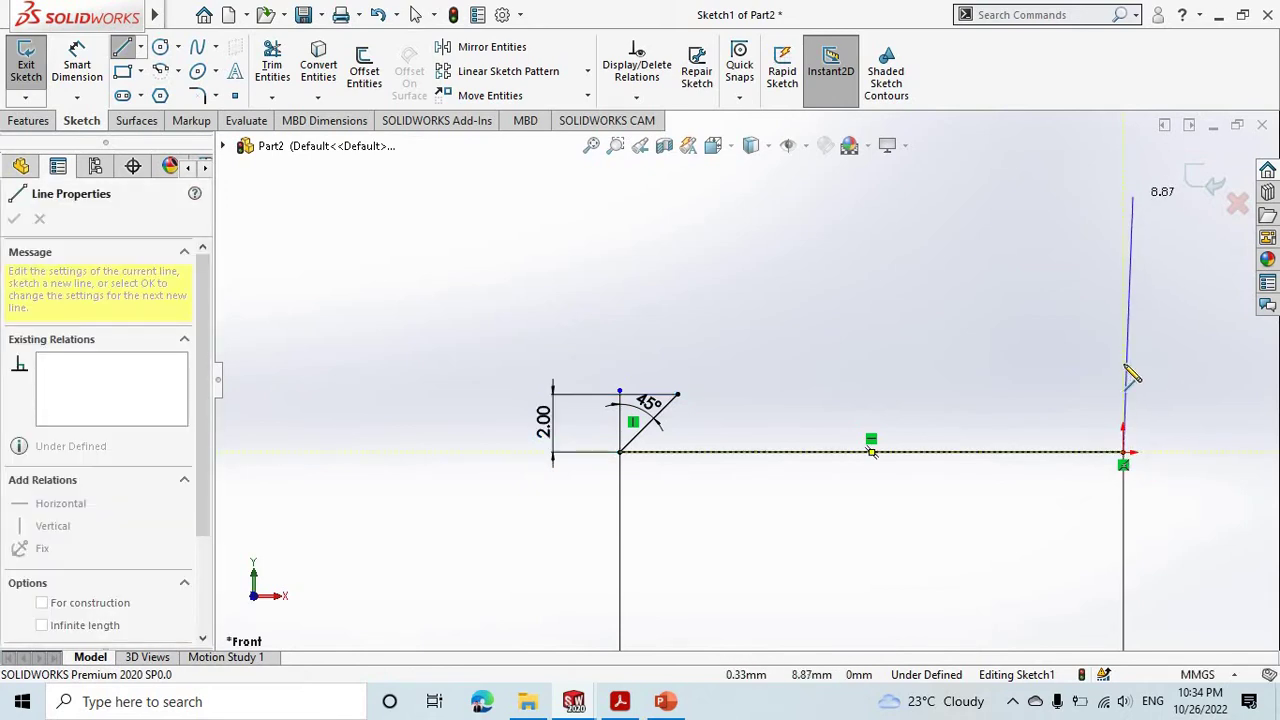
scroll(1080, 378, "up", 1)
scroll(975, 330, "up", 3)
scroll(877, 240, "up", 2)
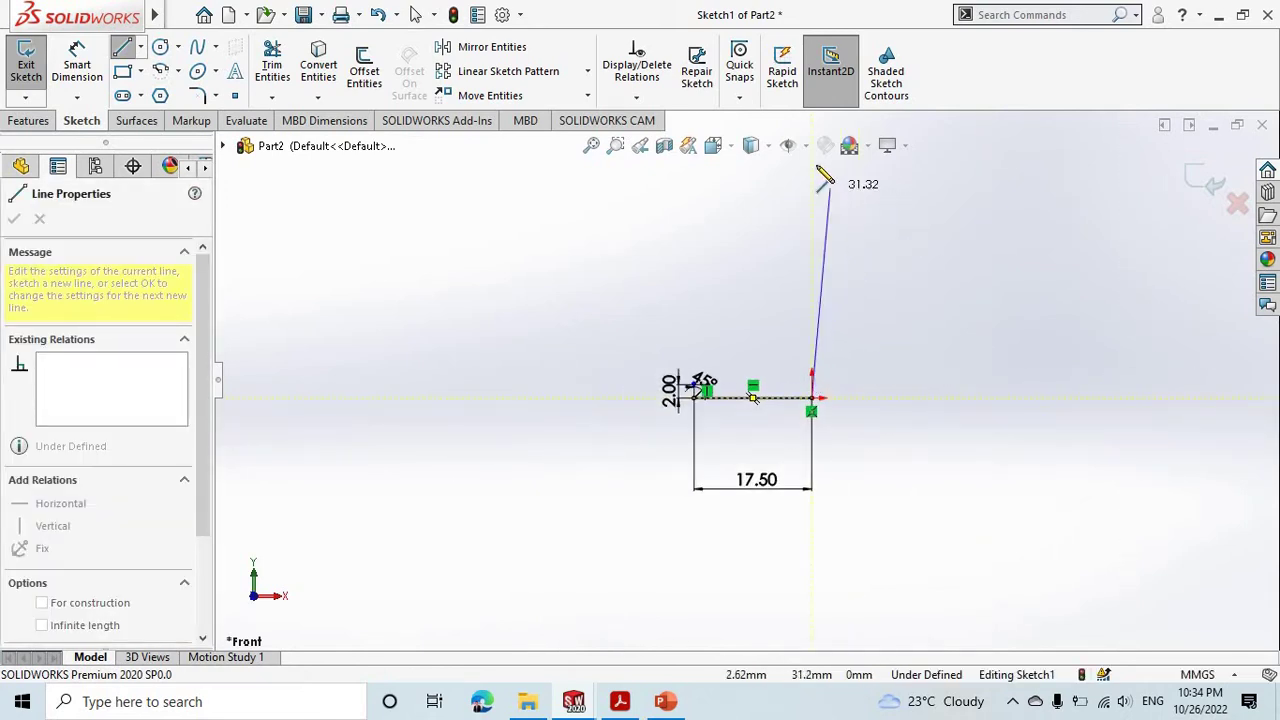
left_click(811, 160)
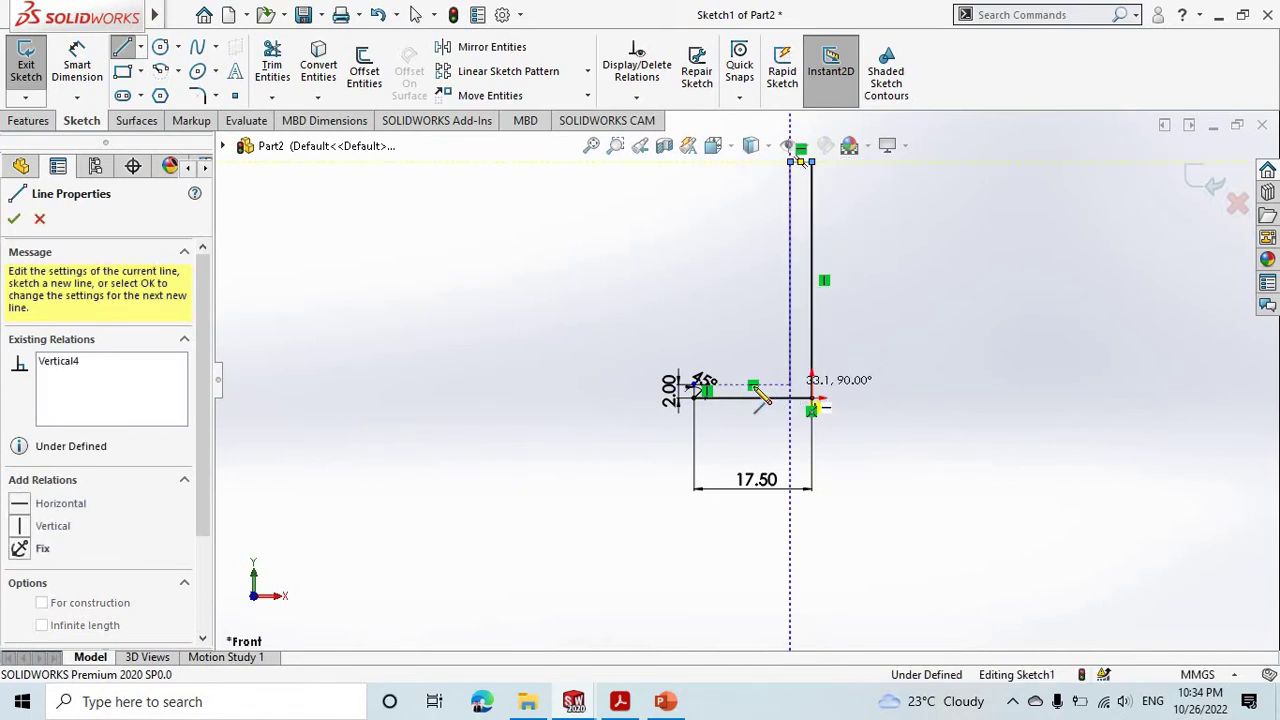
scroll(694, 386, "down", 1)
scroll(614, 391, "down", 3)
scroll(625, 385, "down", 2)
left_click(624, 379)
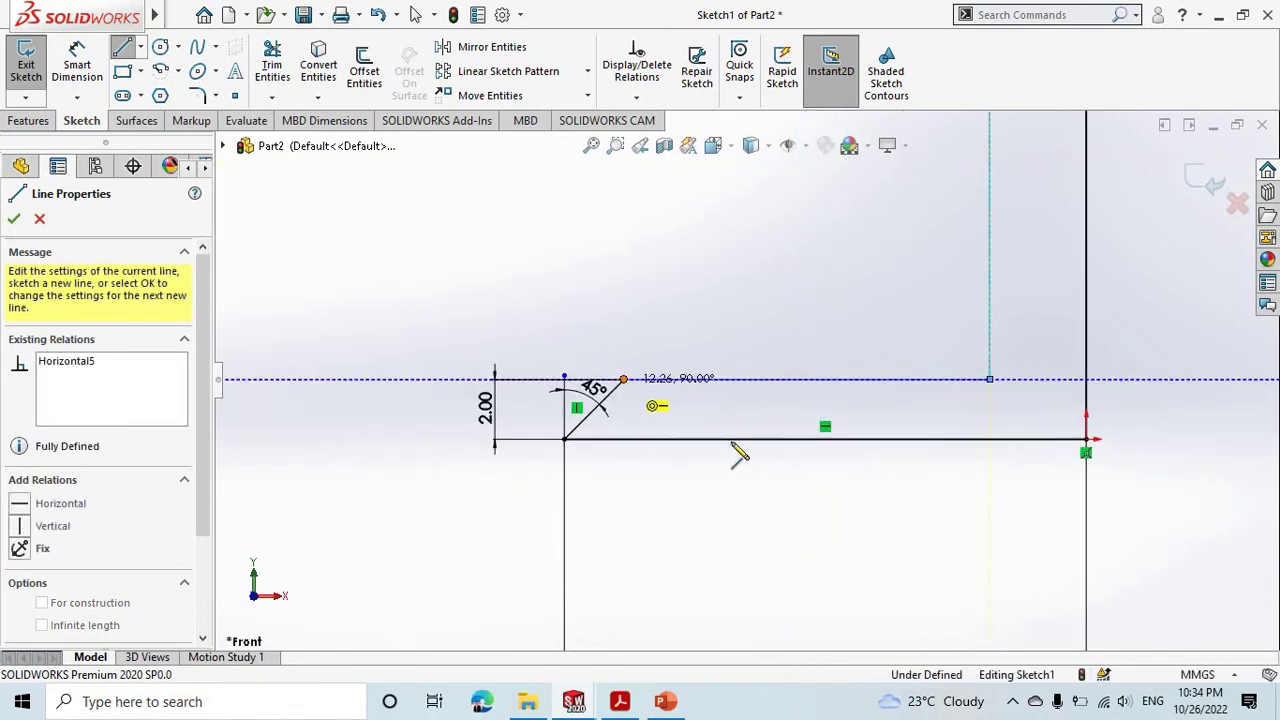
scroll(718, 368, "up", 3)
scroll(700, 350, "up", 2)
scroll(457, 191, "down", 2)
Step: Dimension the wall spacing to 2.5 mm and the outer vertical line to 80 mm
left_click(96, 70)
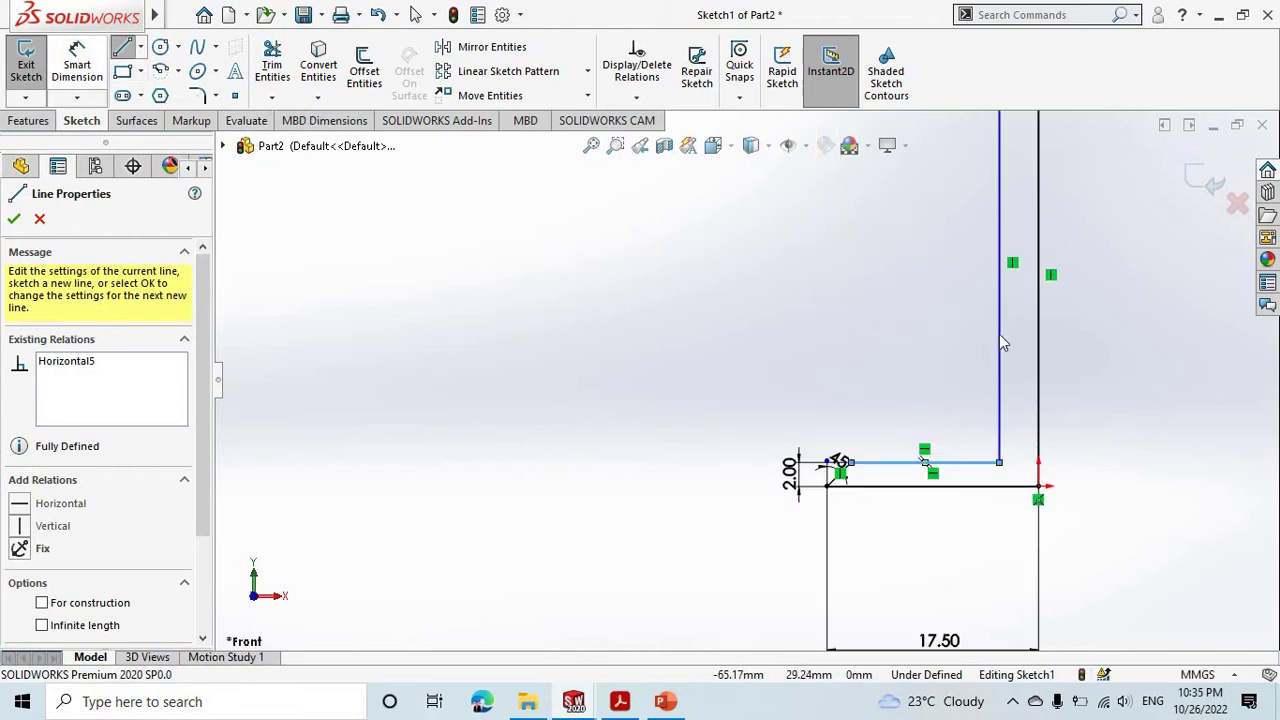
left_click(1039, 373)
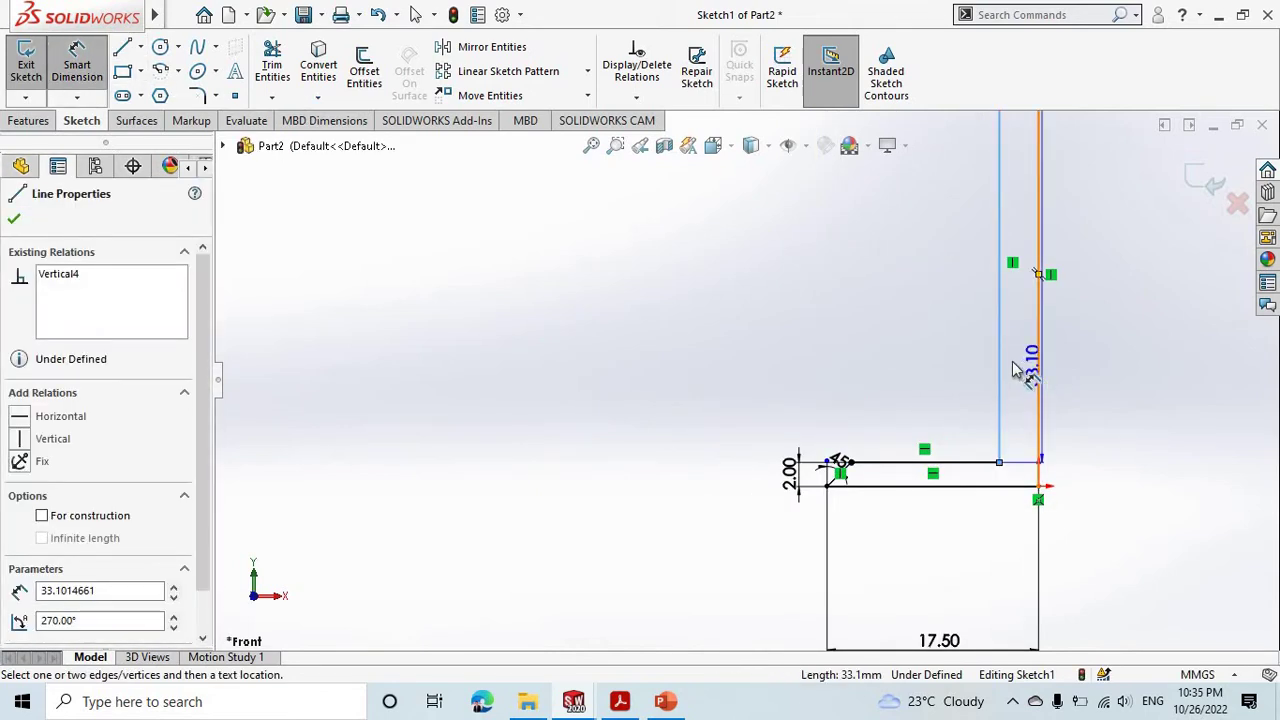
left_click(1000, 368)
left_click(1018, 370)
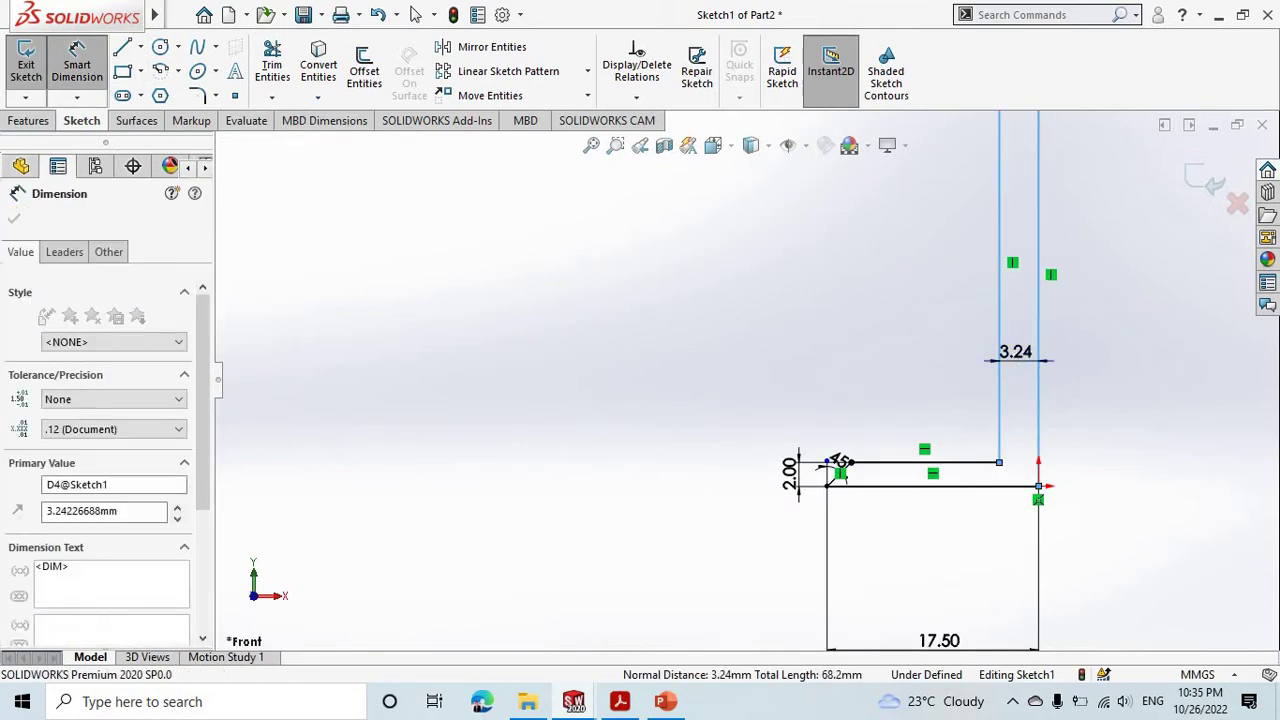
type("2.5")
key("Return")
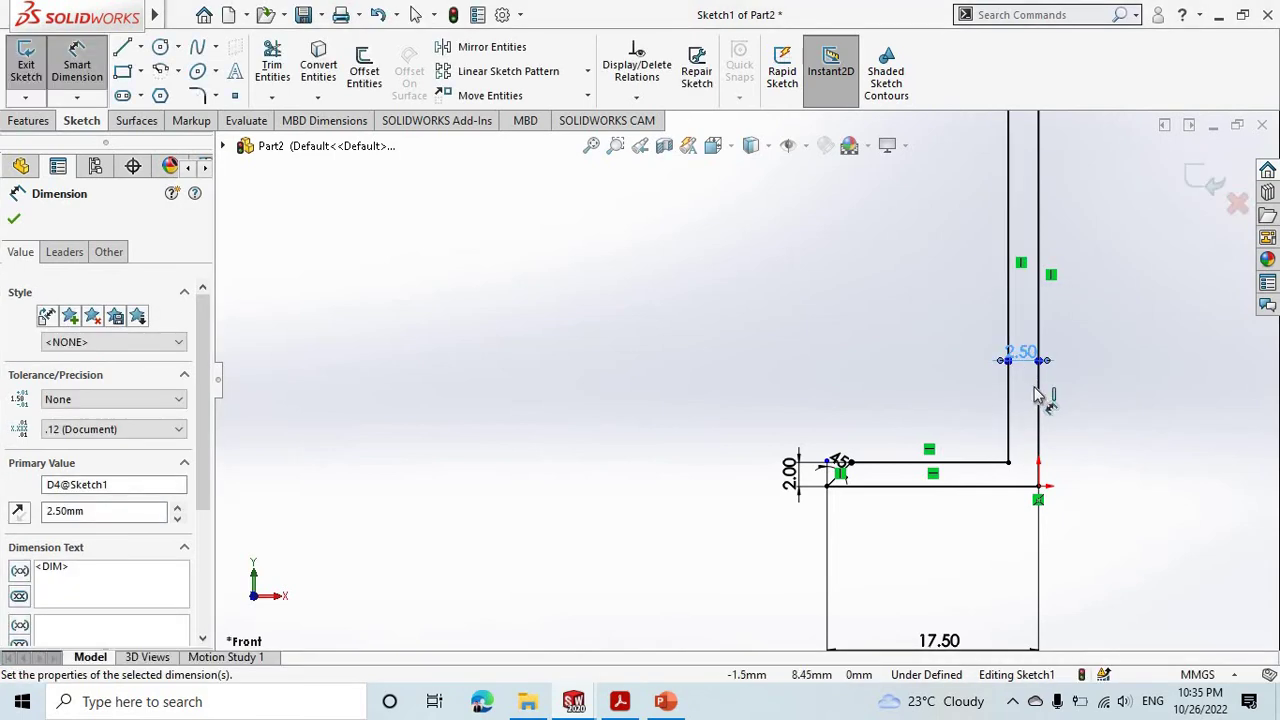
left_click(1040, 285)
left_click(1112, 255)
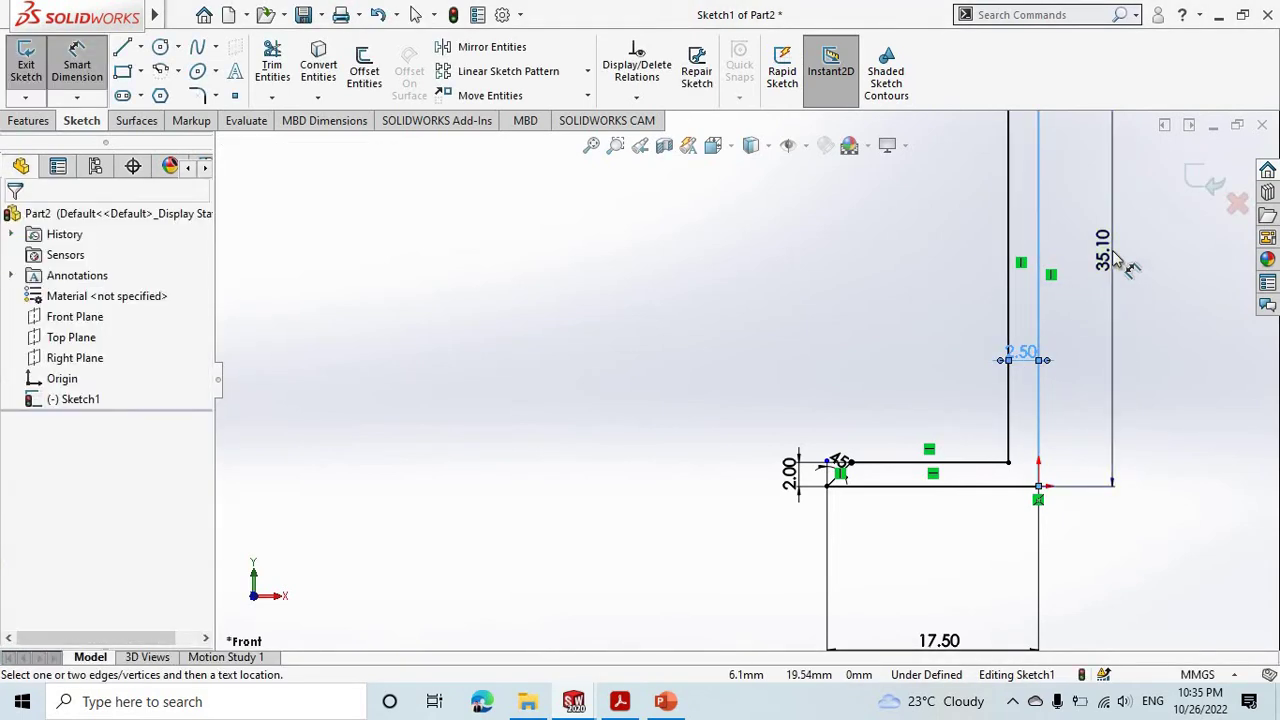
type("80")
key("Return")
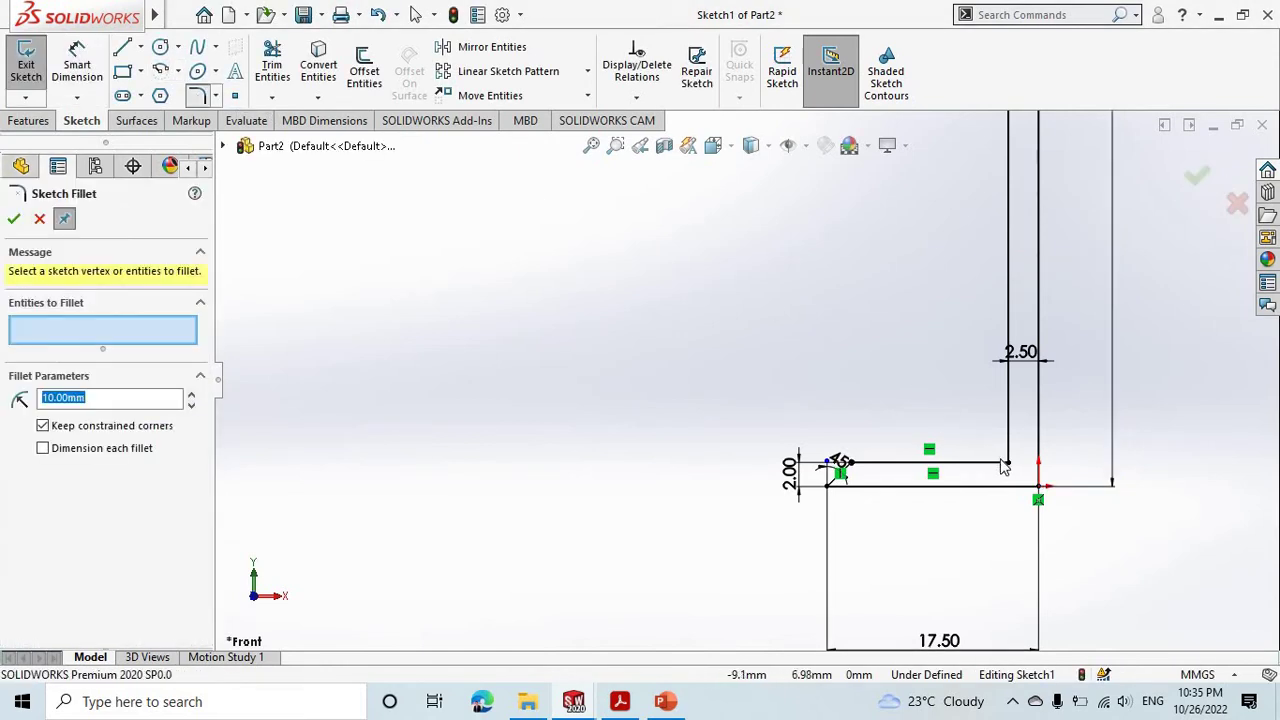
Step: Round the profile's inner corner with an R12 fillet, exit the sketch, and start a revolve
left_click(845, 463)
type("12")
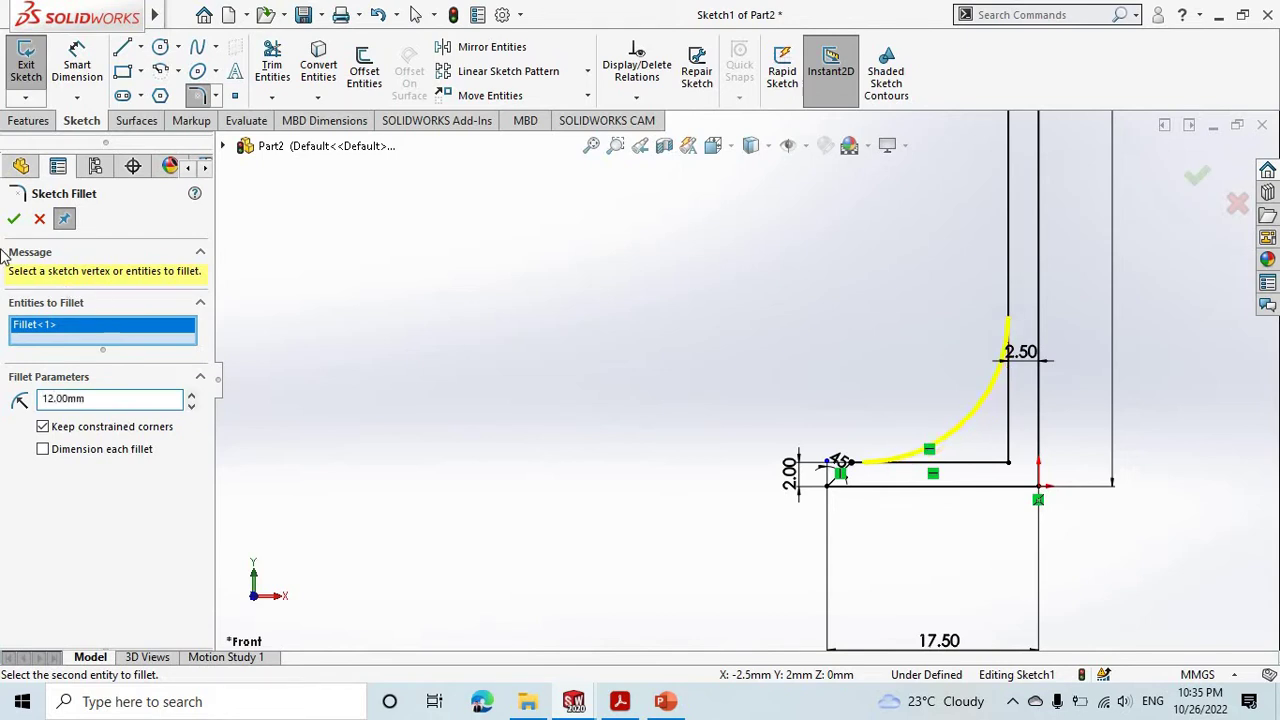
key("Return")
scroll(999, 256, "up", 2)
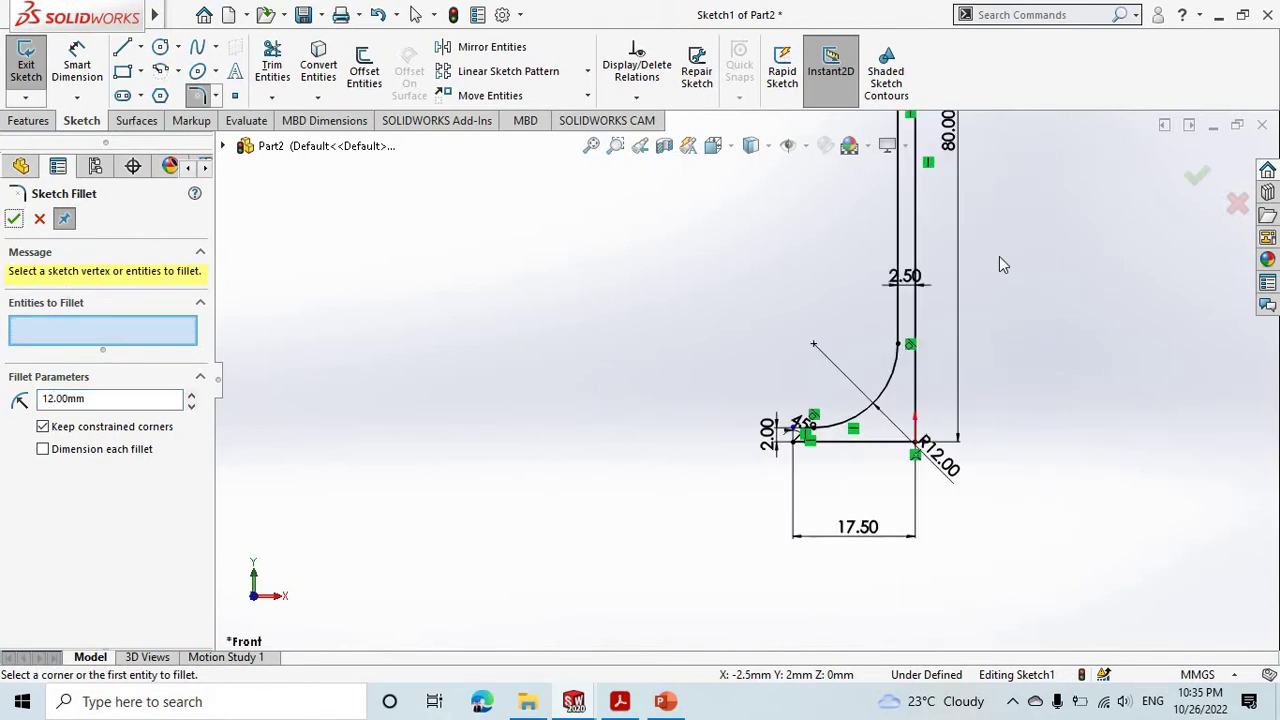
left_click(25, 70)
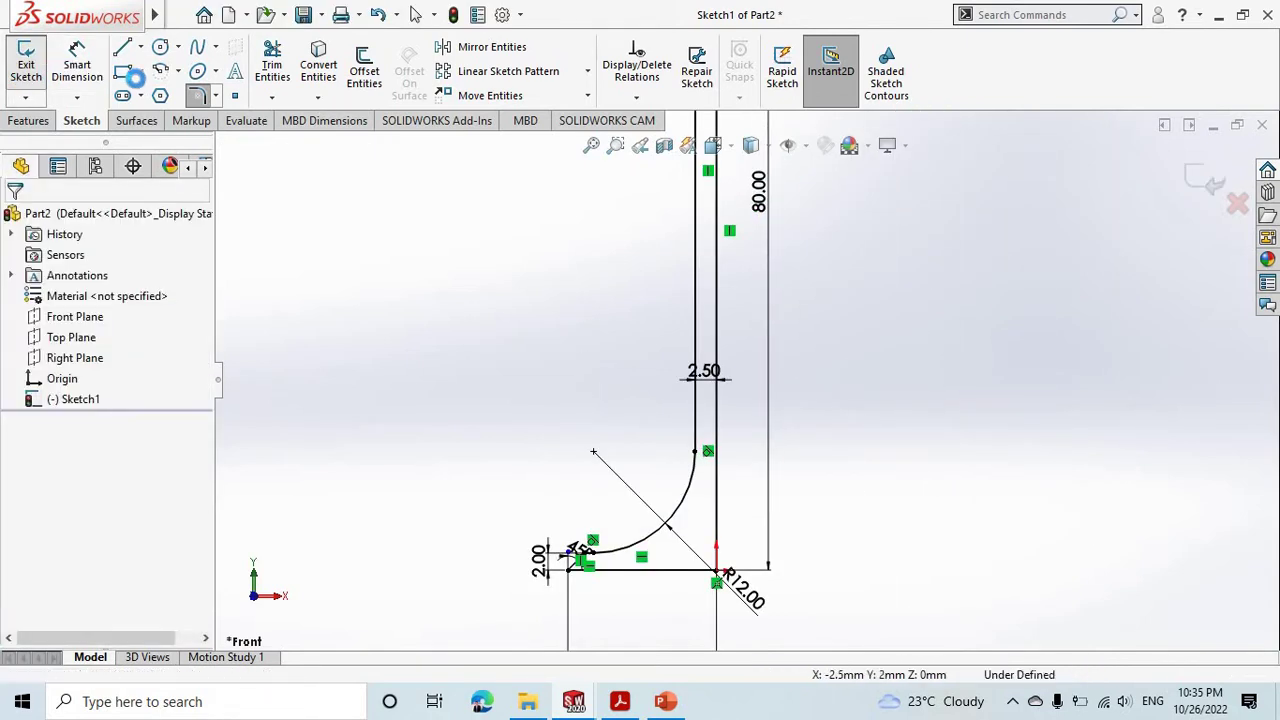
left_click(91, 76)
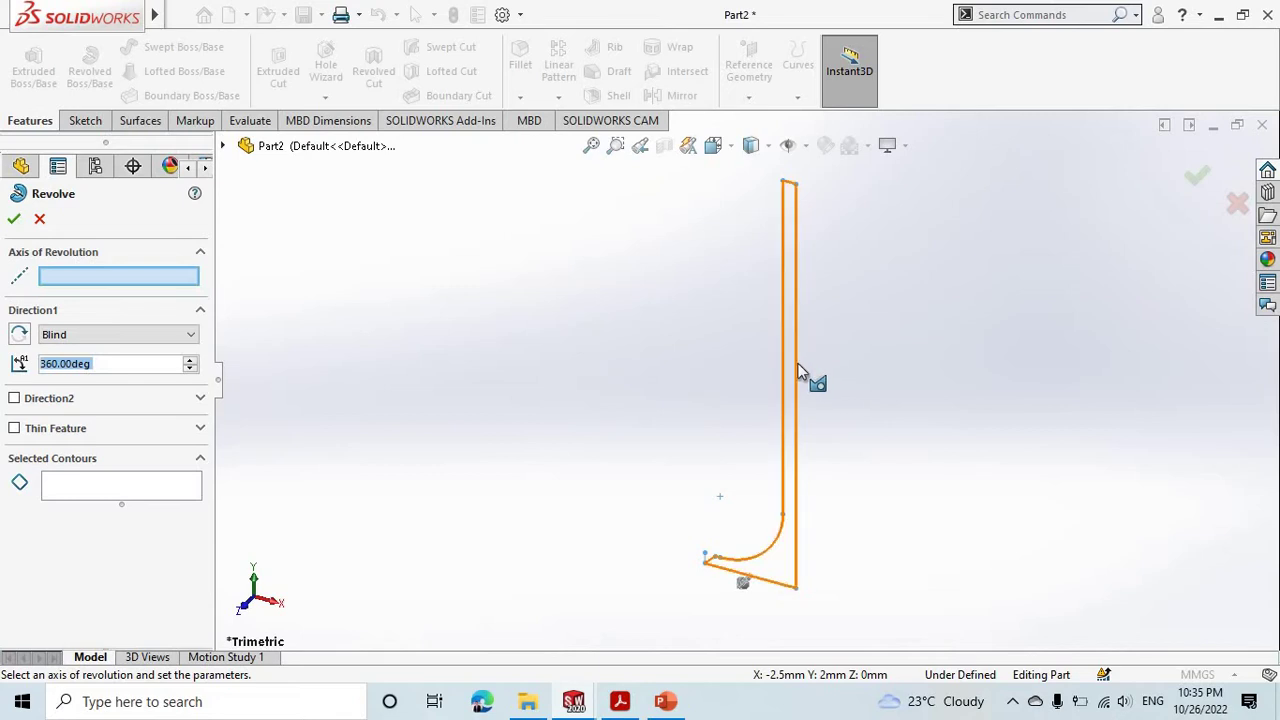
left_click(801, 372)
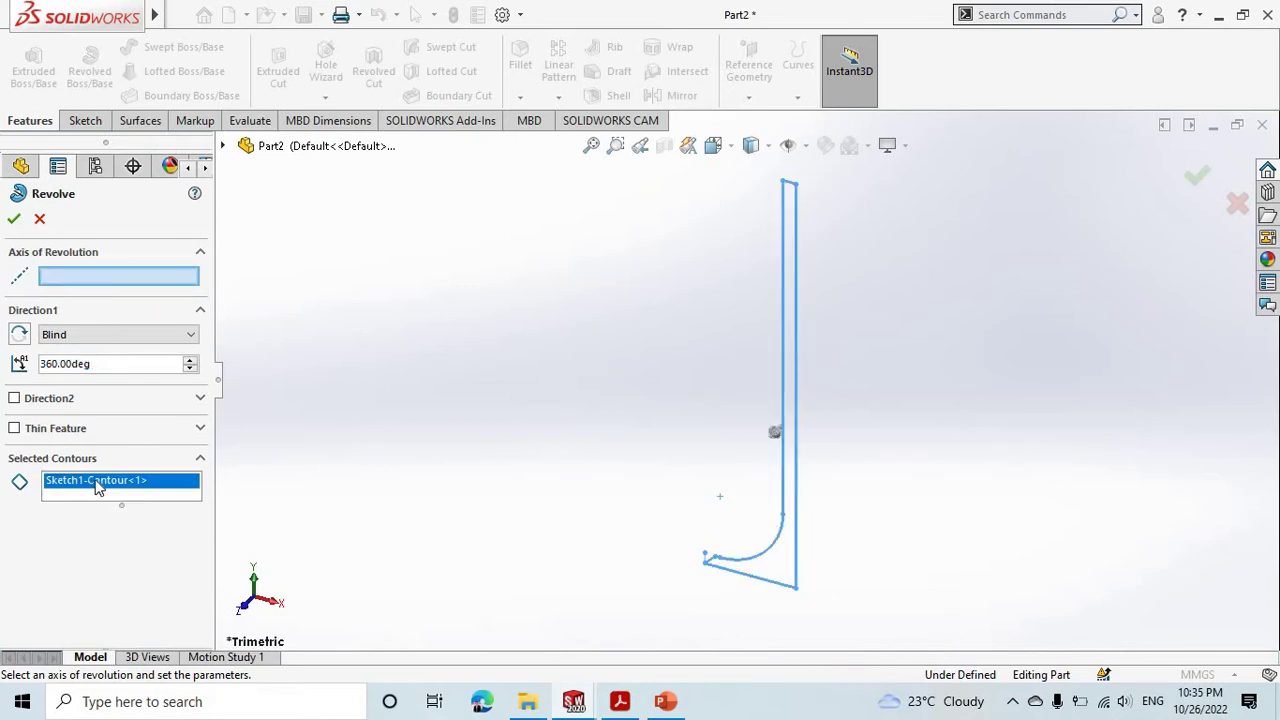
left_click(787, 524)
left_click(100, 489)
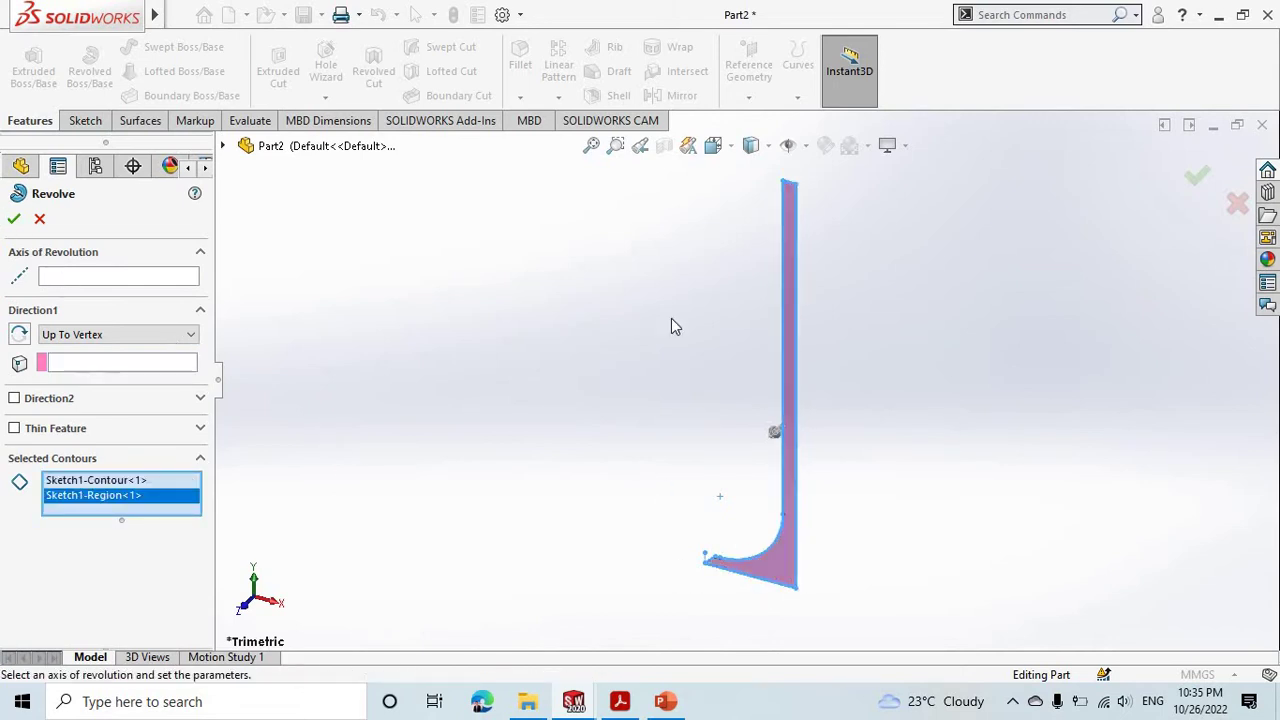
left_click(798, 358)
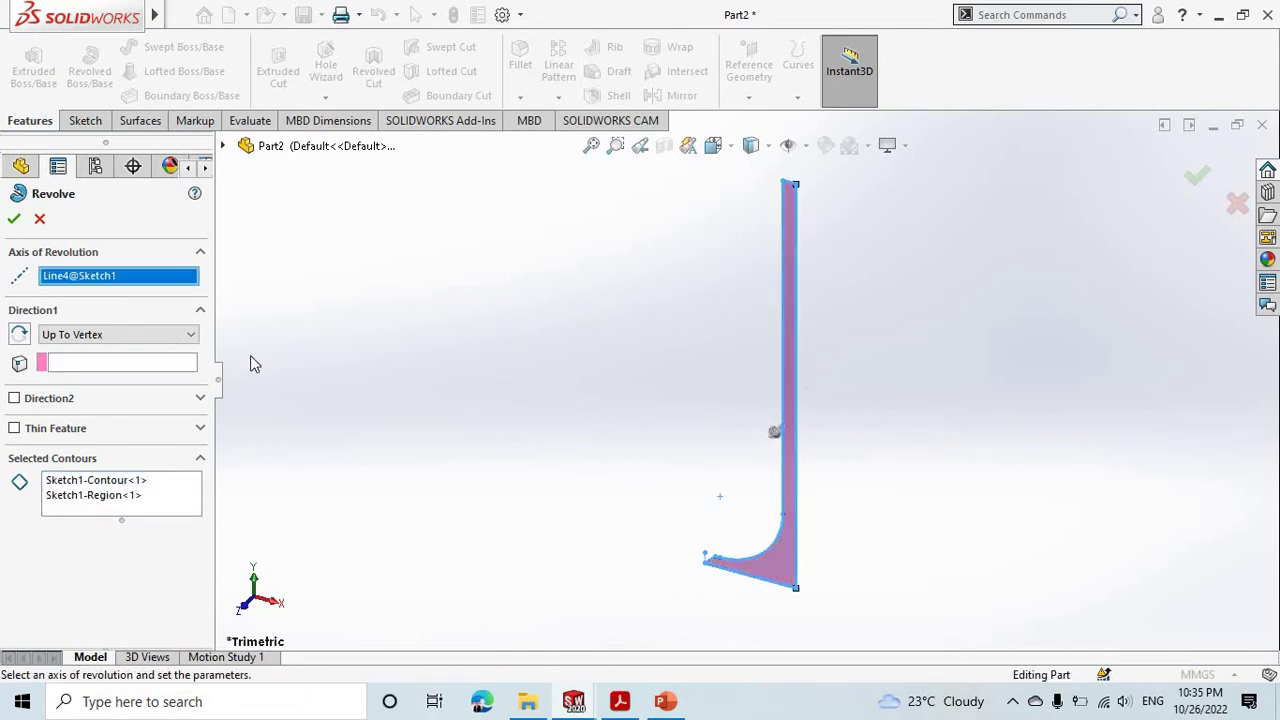
left_click(91, 484)
right_click(119, 497)
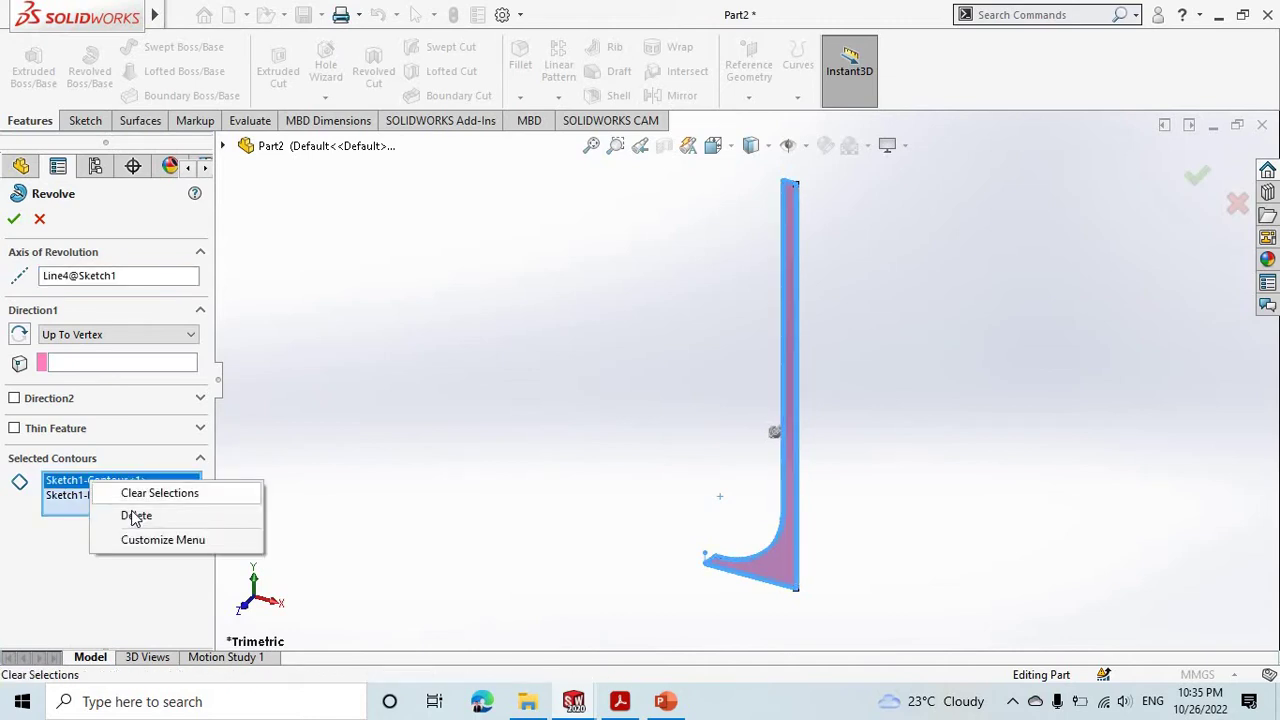
left_click(133, 517)
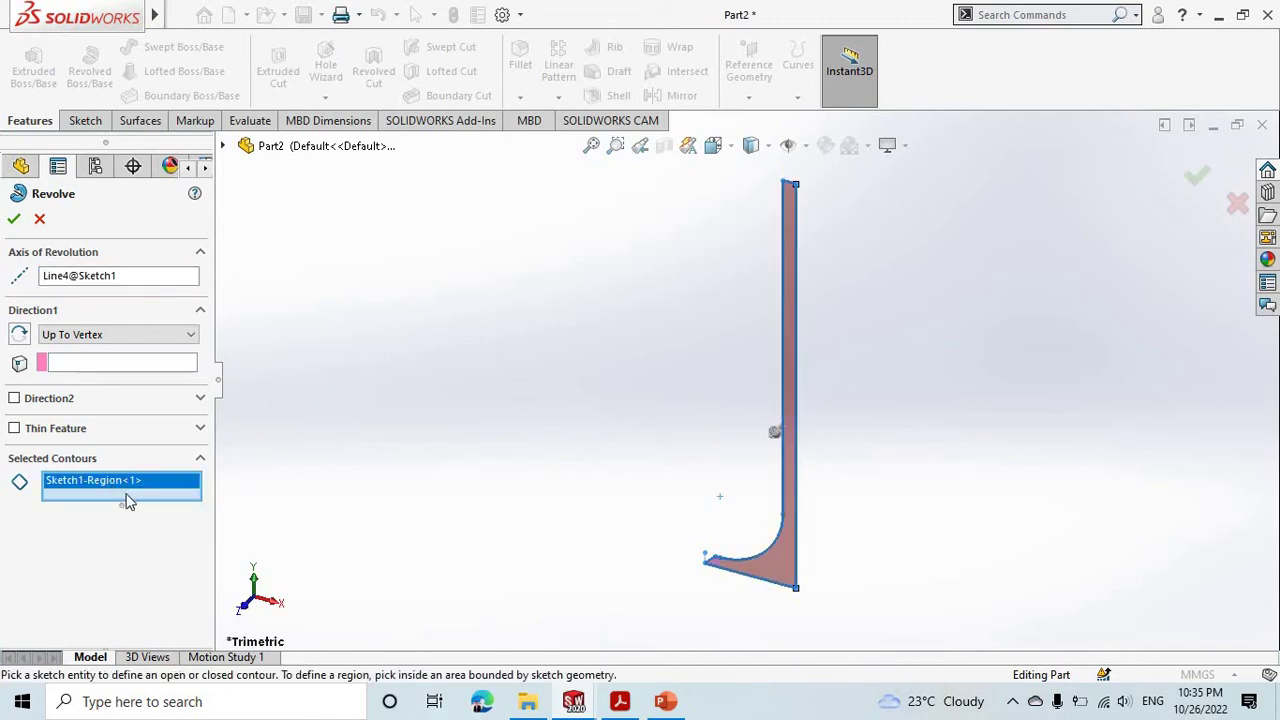
right_click(122, 495)
left_click(135, 517)
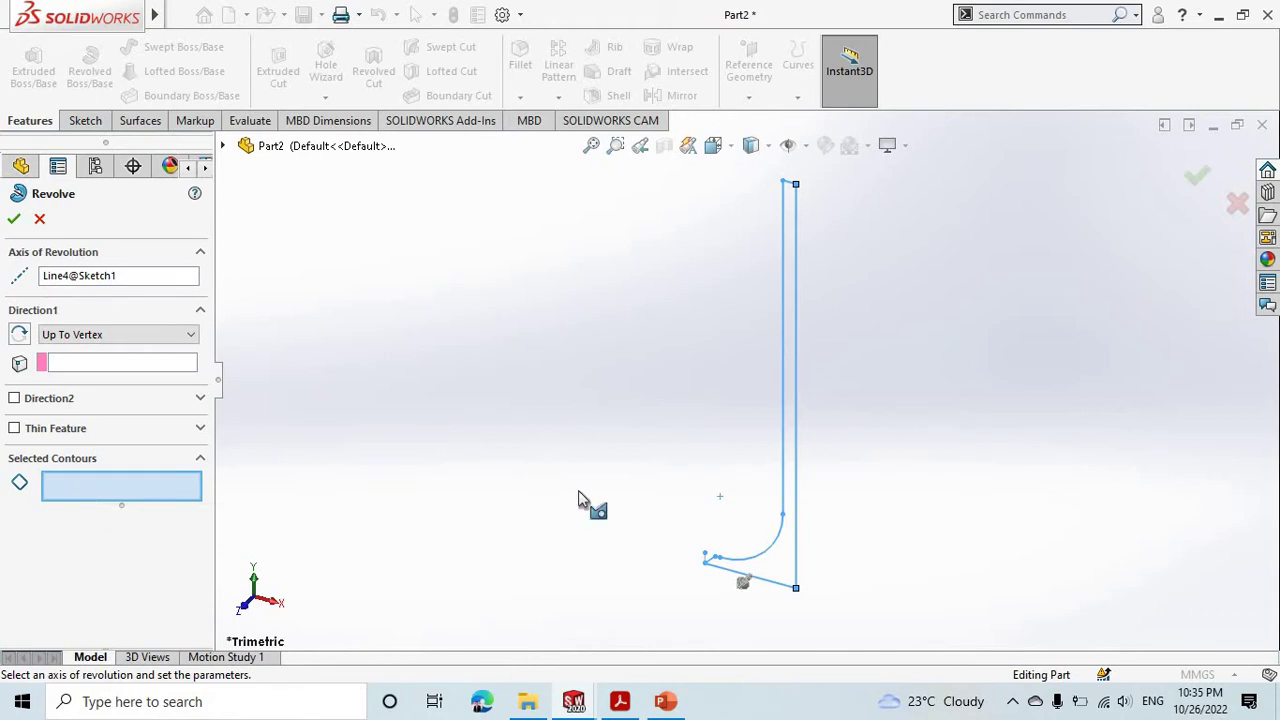
scroll(608, 557, "down", 2)
scroll(891, 537, "down", 2)
scroll(857, 486, "down", 2)
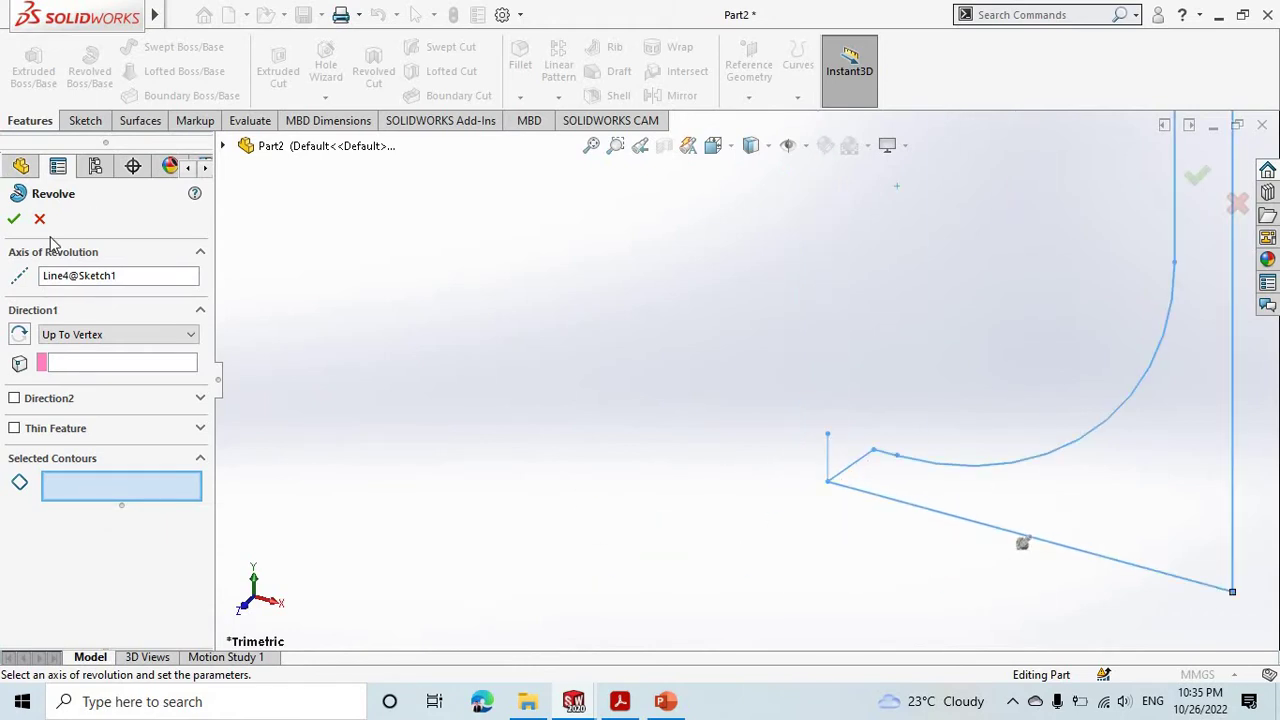
key("Escape")
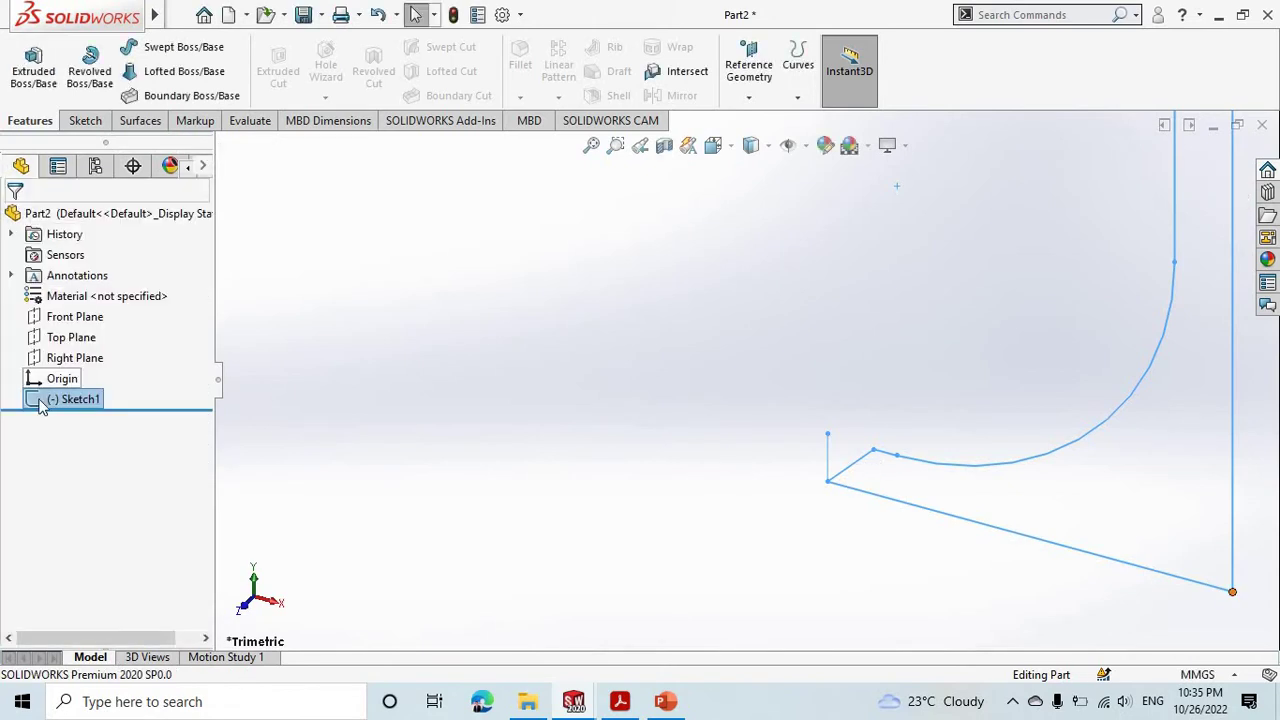
Step: Edit Sketch1 and delete the short vertical line at the profile tip with its dimension
left_click(42, 400)
left_click(52, 342)
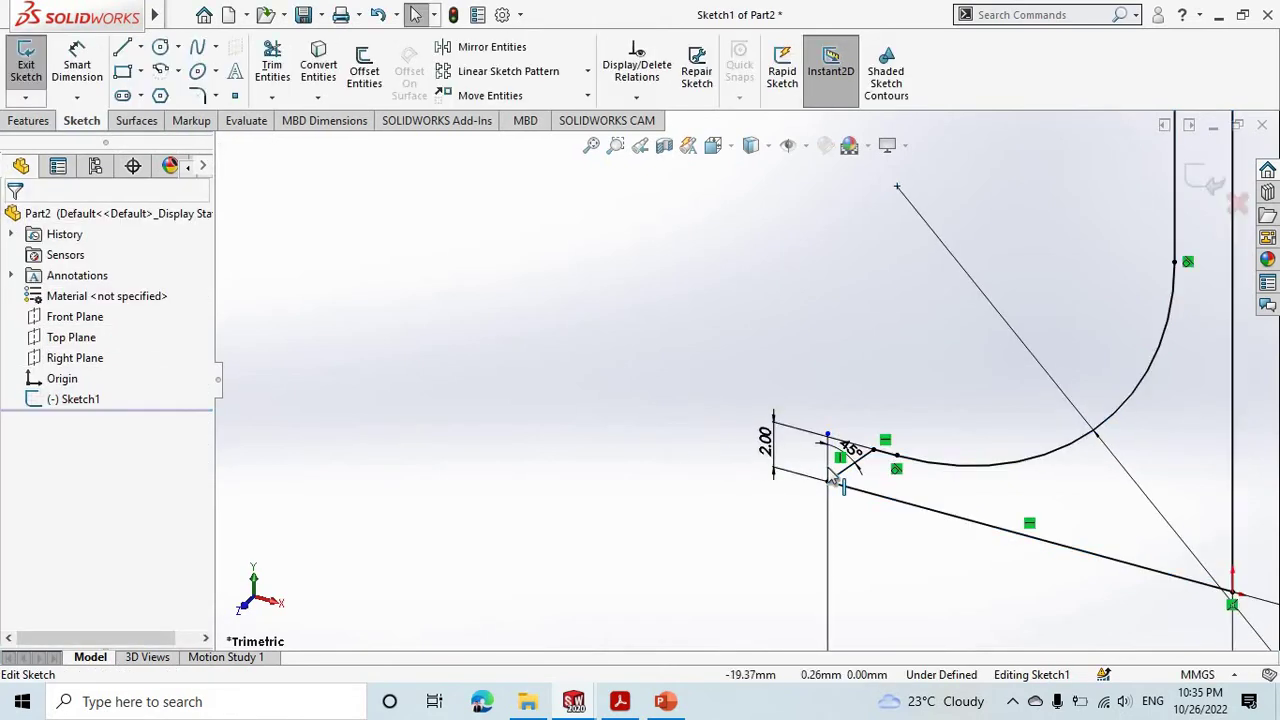
left_click(829, 468)
key("Delete")
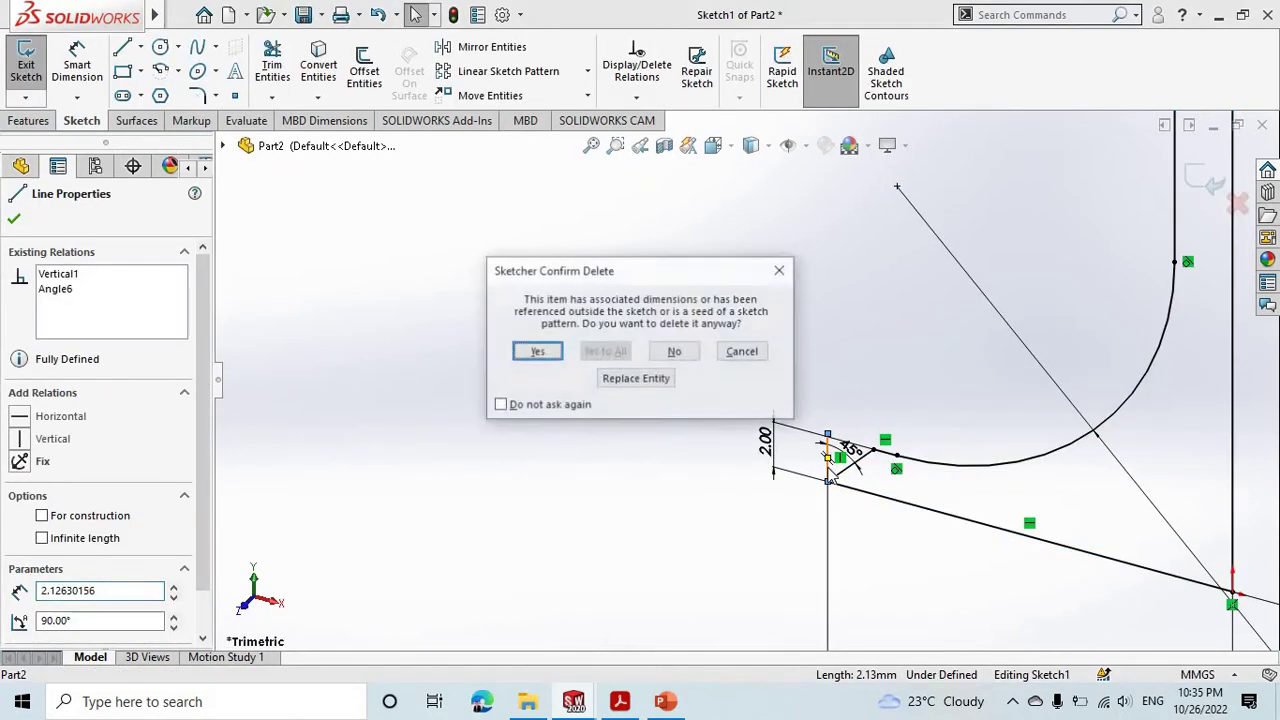
left_click(531, 351)
Step: Revolve Sketch1 360° into a valve solid and open its colour editor
left_click(25, 63)
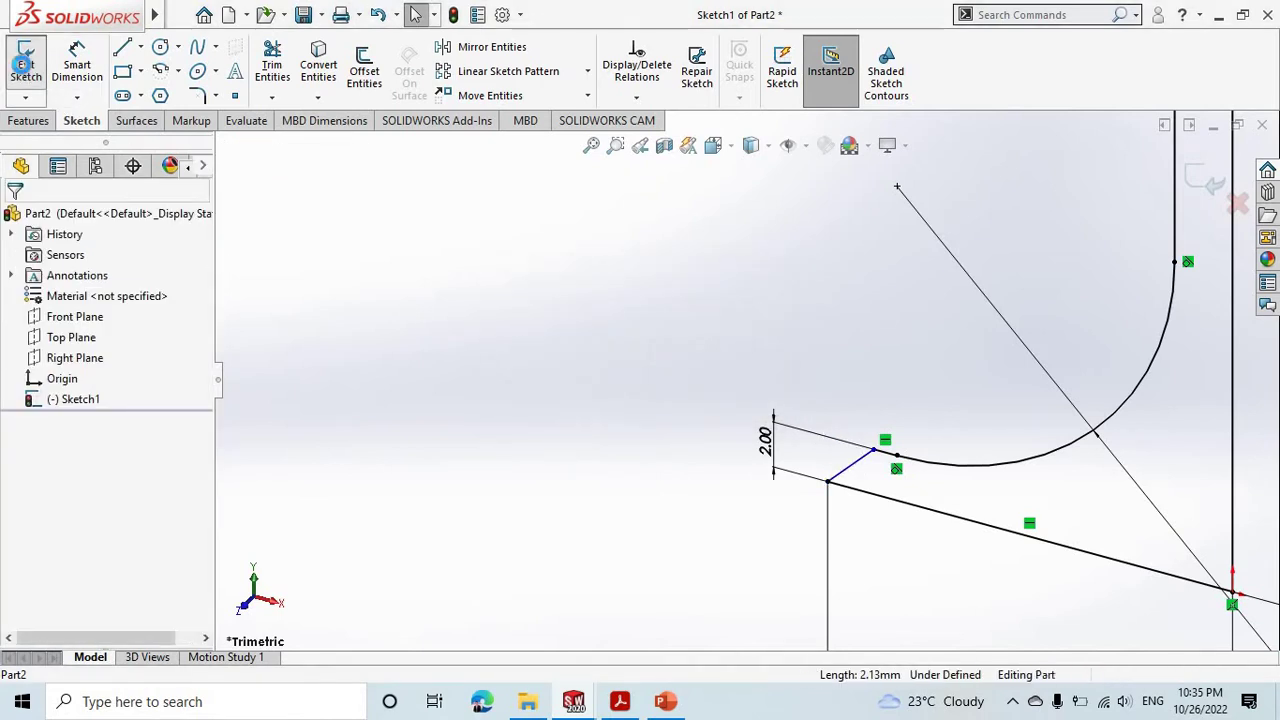
left_click(89, 65)
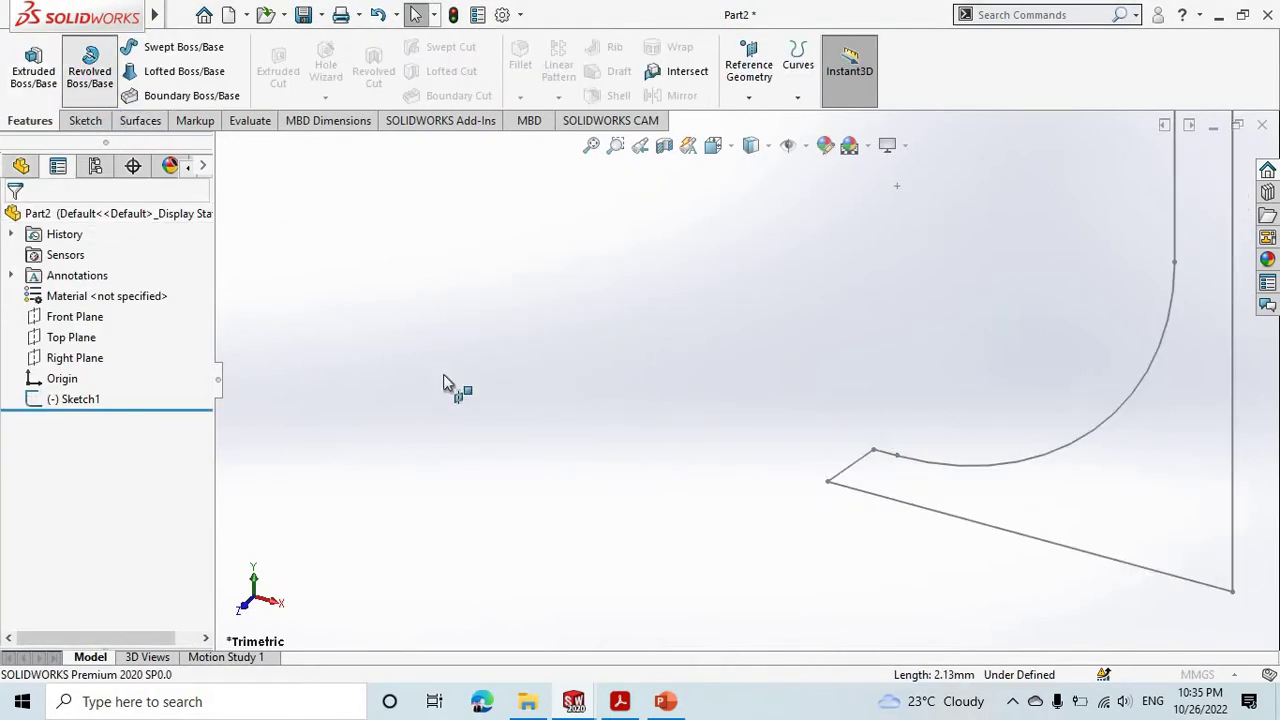
left_click(1086, 432)
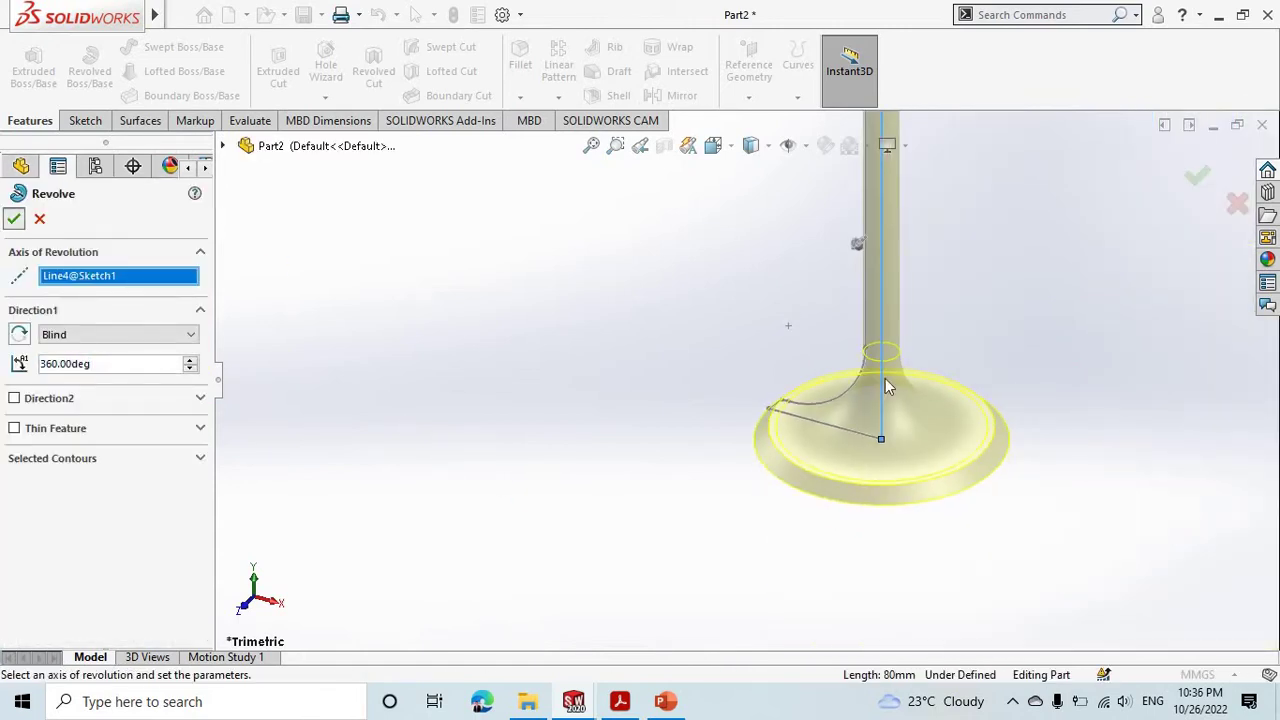
key("Return")
mouse_move(717, 400)
middle_mouse_down()
mouse_move(718, 387)
mouse_move(733, 413)
mouse_move(877, 289)
mouse_move(849, 209)
mouse_move(762, 241)
mouse_move(820, 189)
middle_mouse_up()
left_click(822, 180)
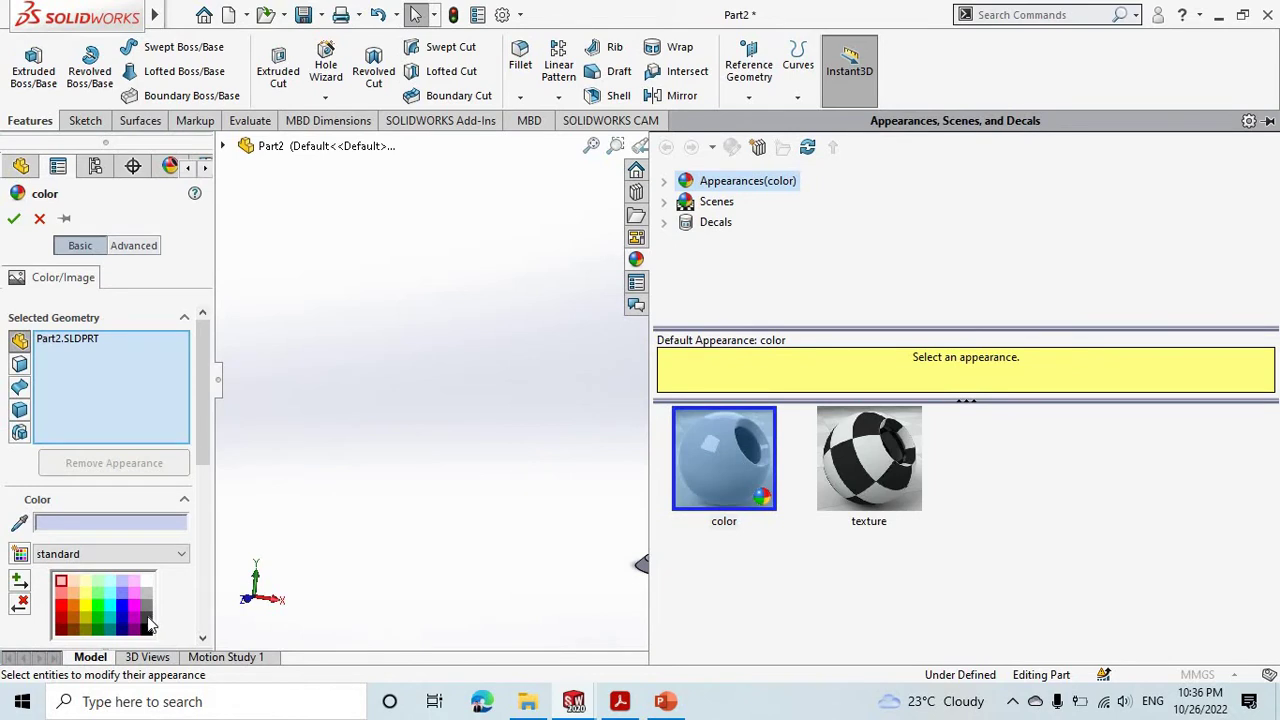
Step: Apply black to the whole valve solid, then expand Revolve1 to reveal its sketch
left_click(147, 621)
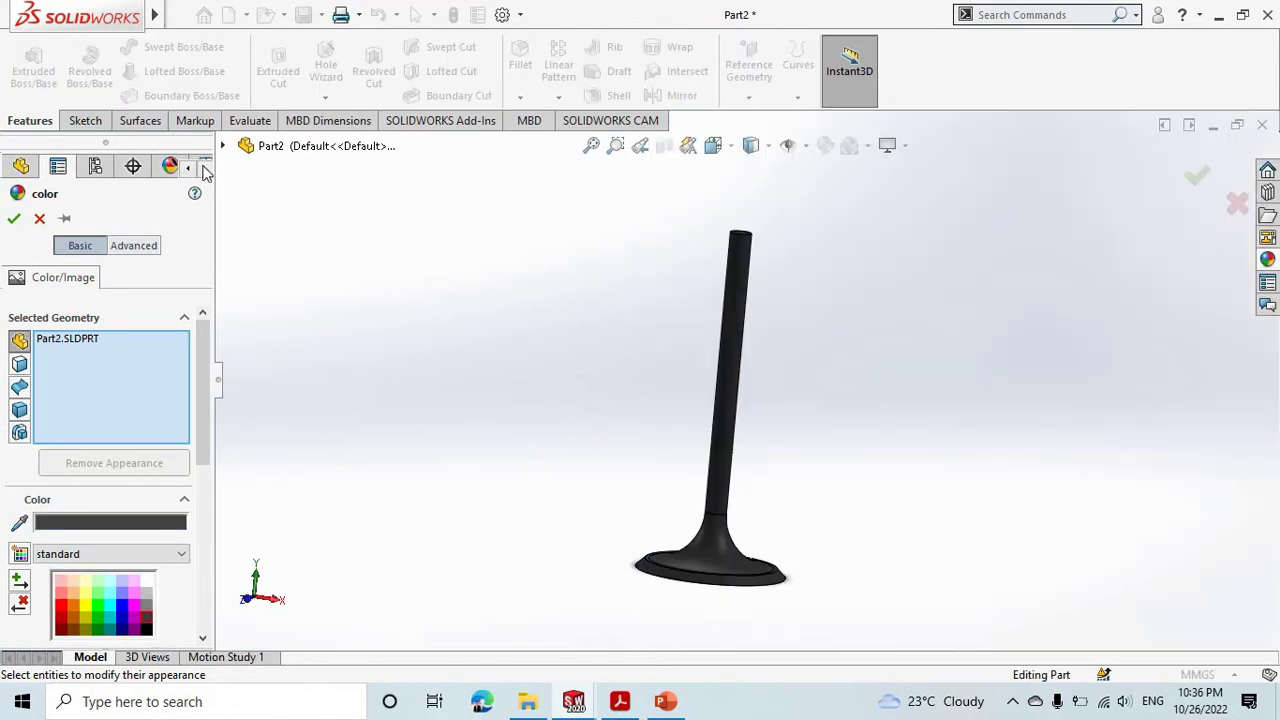
left_click(12, 219)
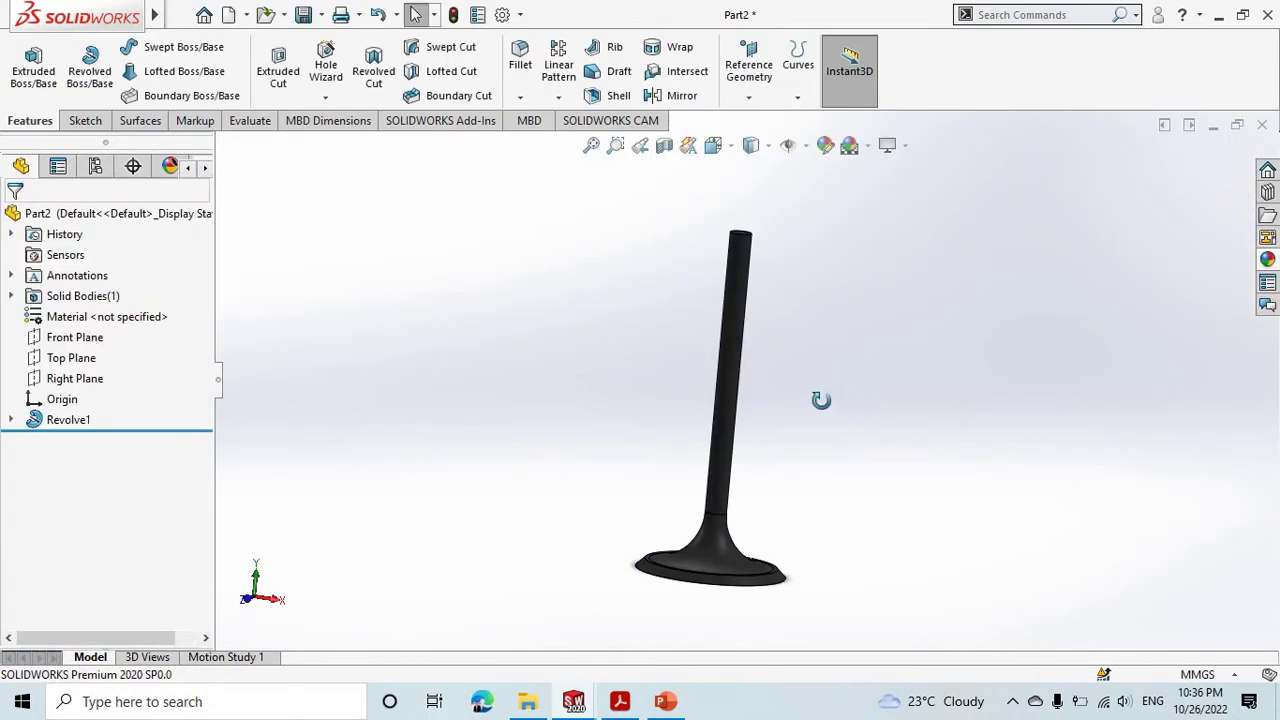
mouse_move(823, 397)
middle_mouse_down()
mouse_move(803, 451)
mouse_move(805, 431)
mouse_move(829, 420)
mouse_move(800, 440)
middle_mouse_up()
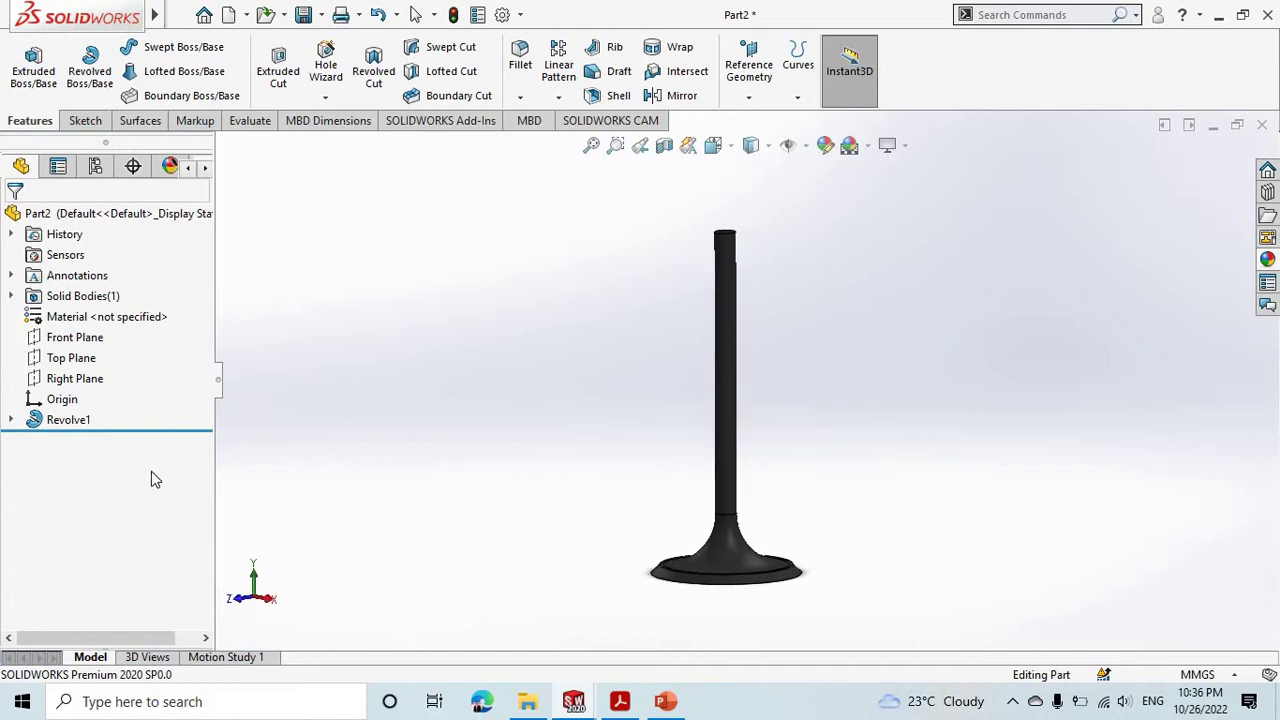
left_click(12, 421)
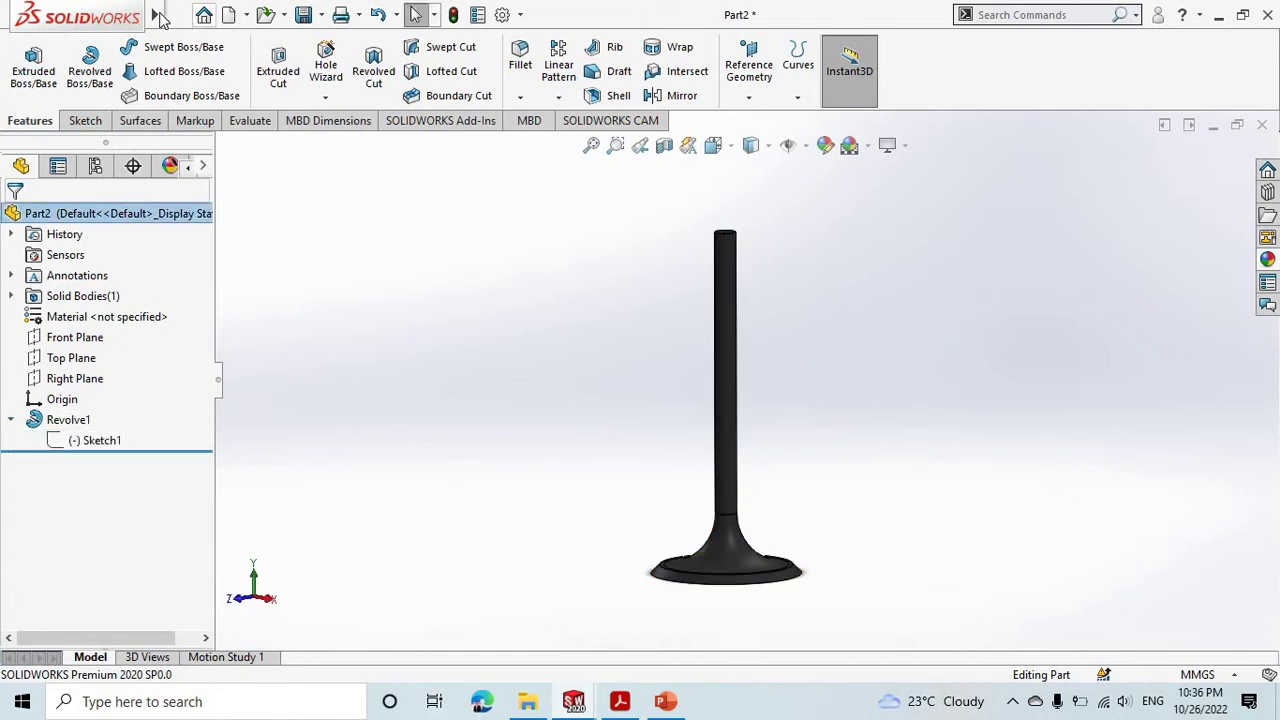
Step: Save As 'valve' and overwrite the existing valve.SLDPRT on Local Disk (F:)
mouse_move(157, 15)
left_click(180, 15)
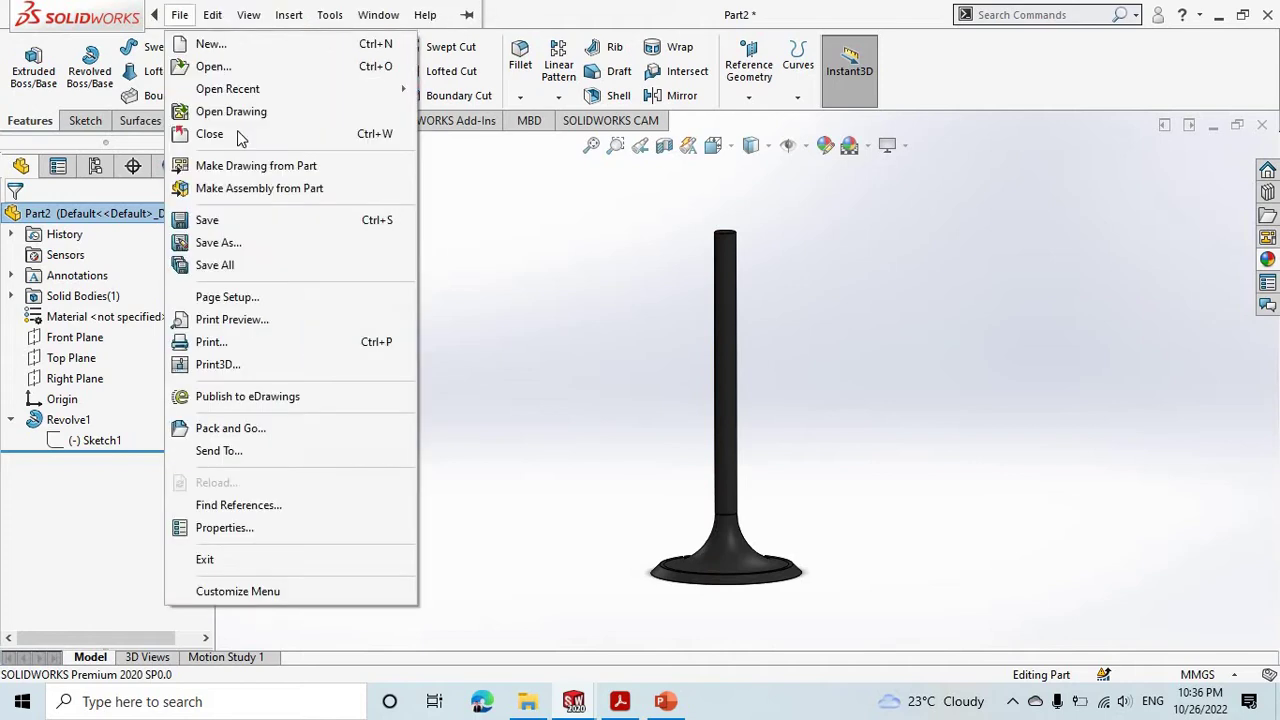
left_click(248, 243)
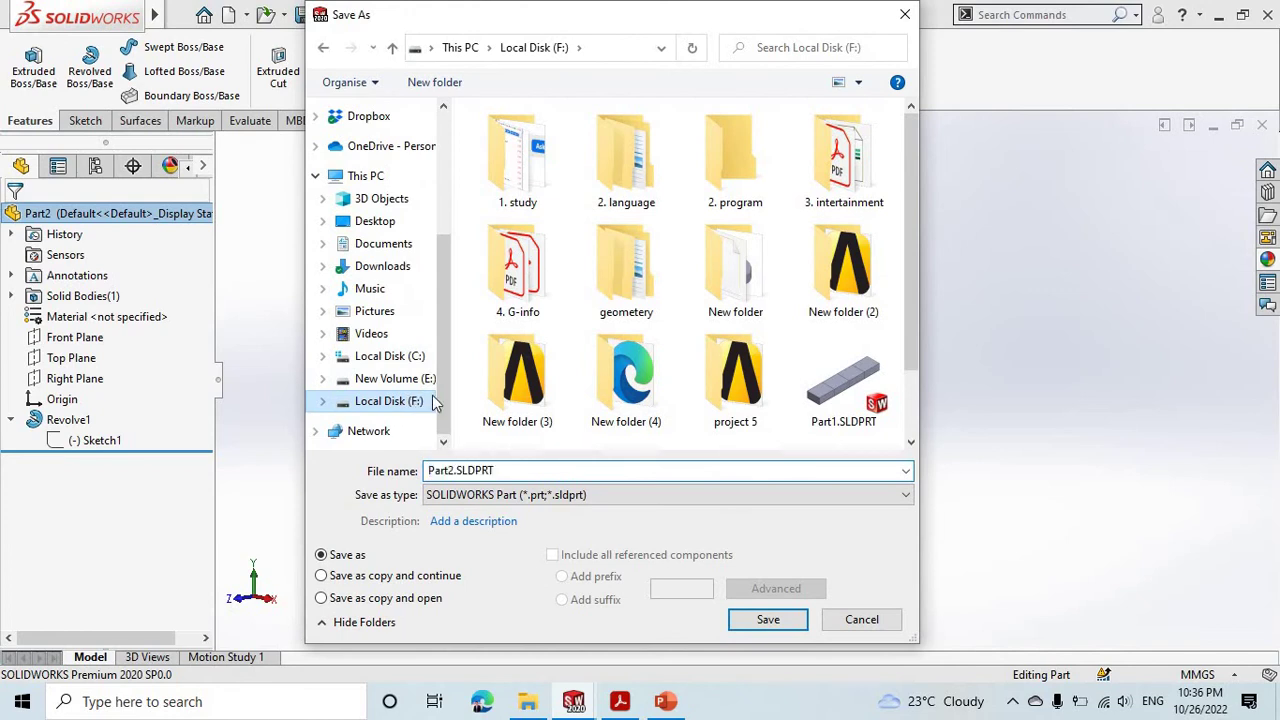
double_click(500, 471)
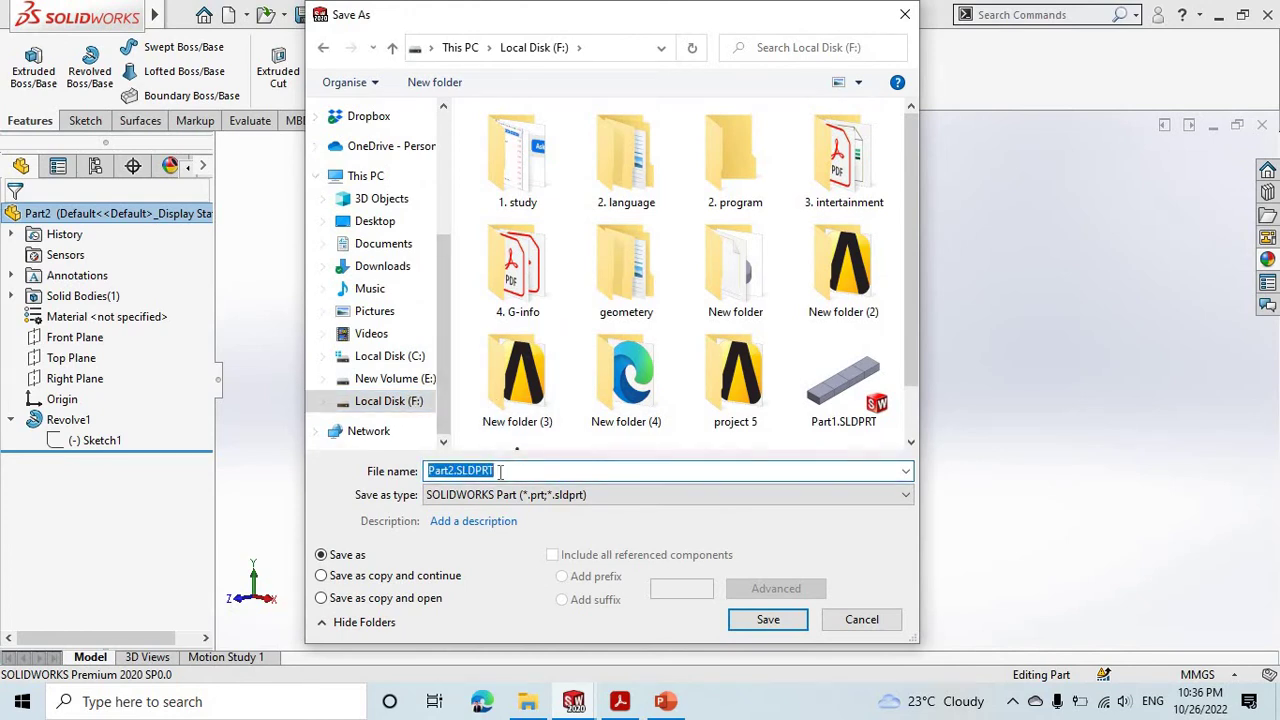
type("valve")
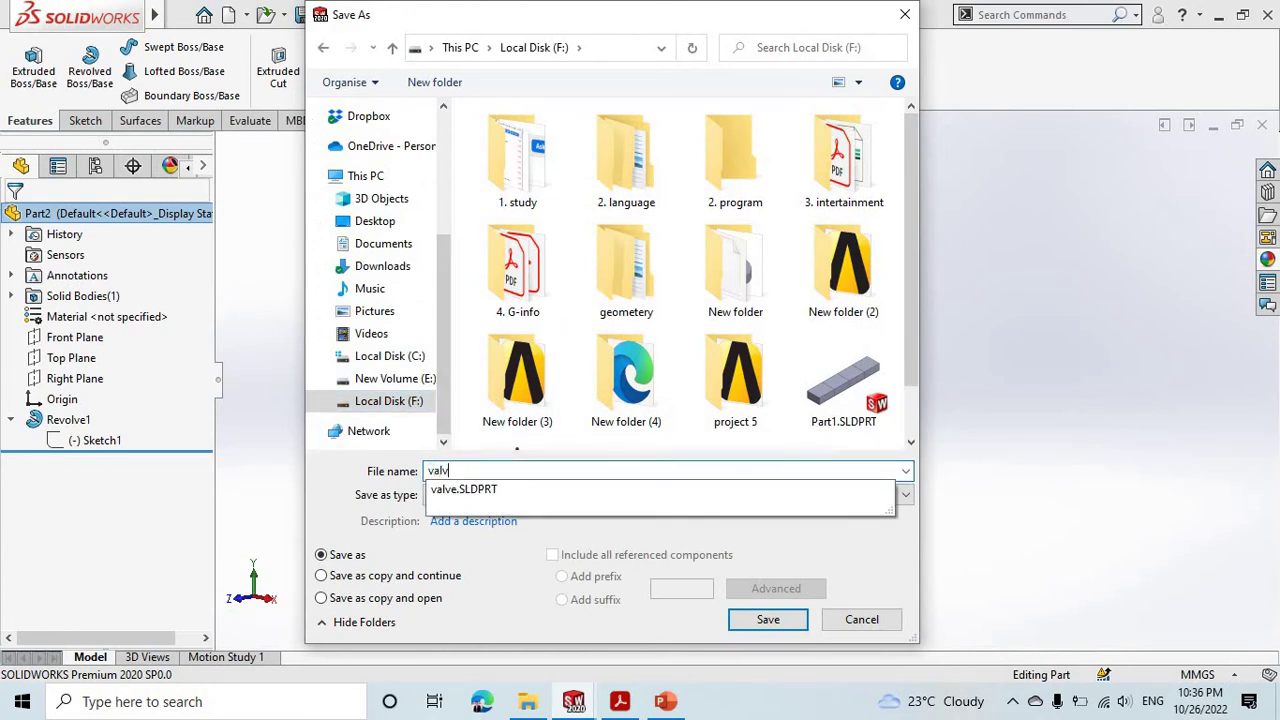
left_click(755, 621)
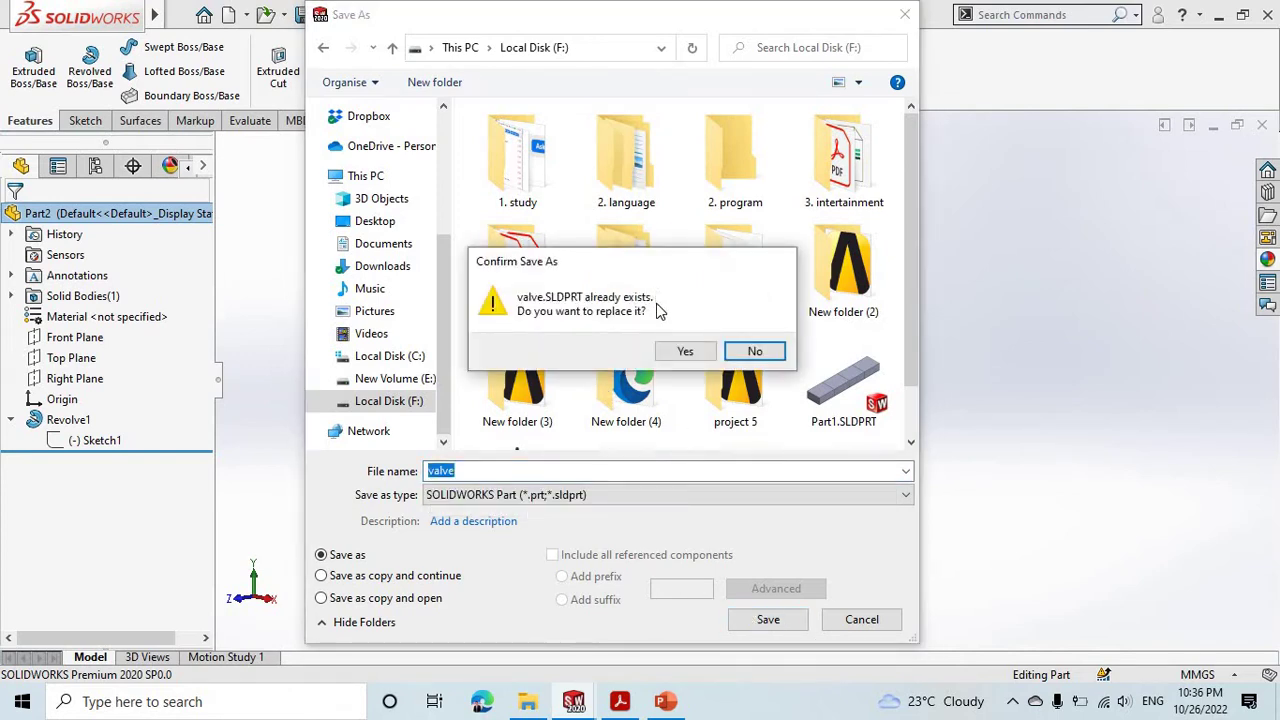
left_click(686, 352)
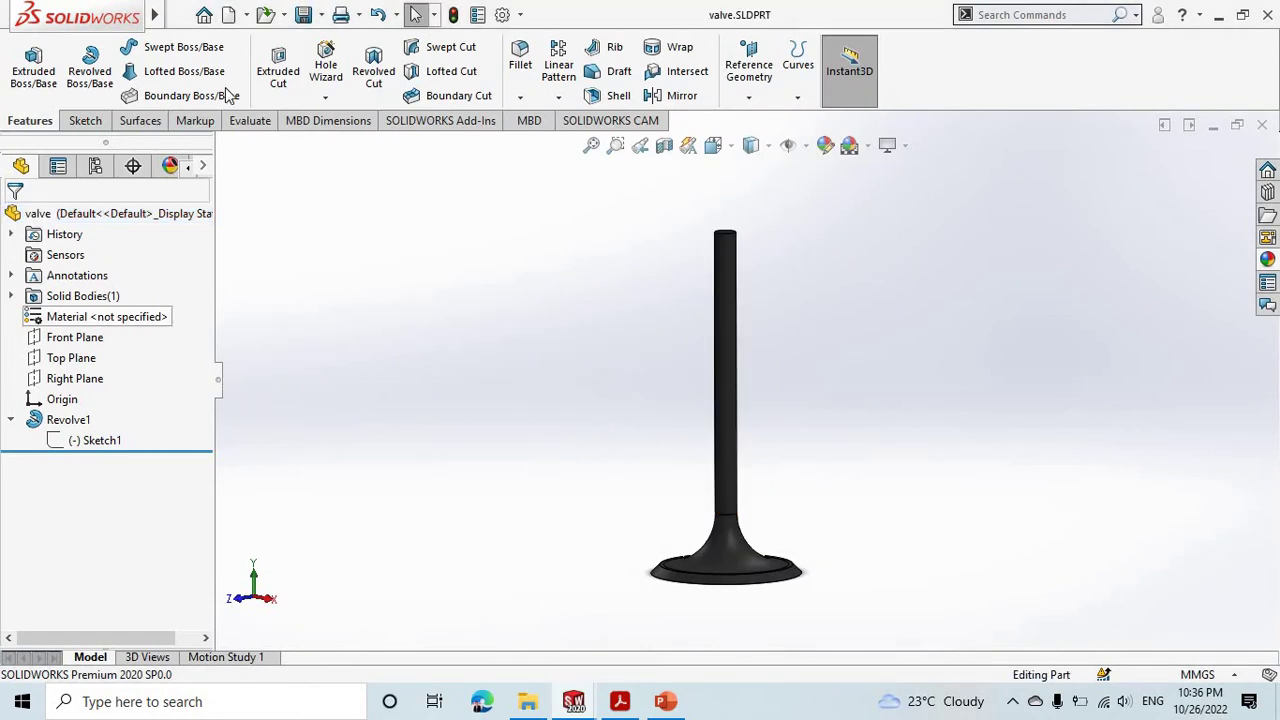
Step: Edit the valve's Sketch1 viewed face-on and box-select the whole profile with its dimensions
left_click(100, 440)
left_click(112, 382)
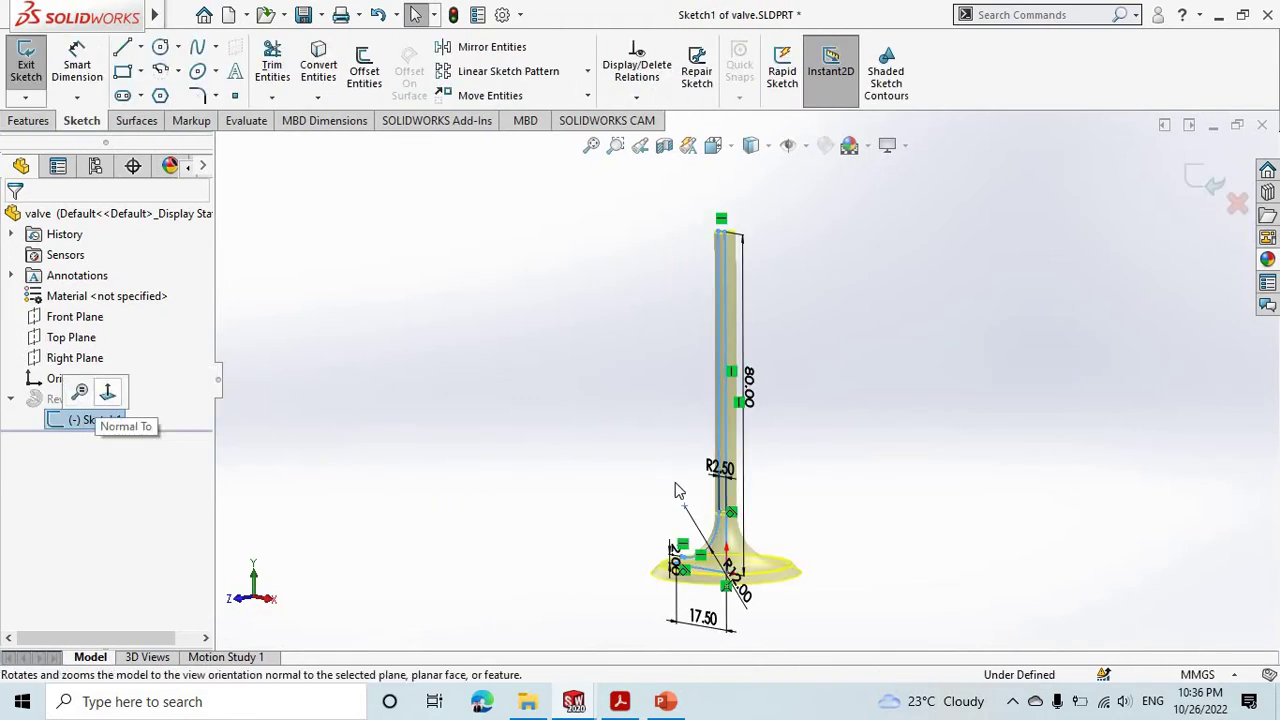
left_click(107, 394)
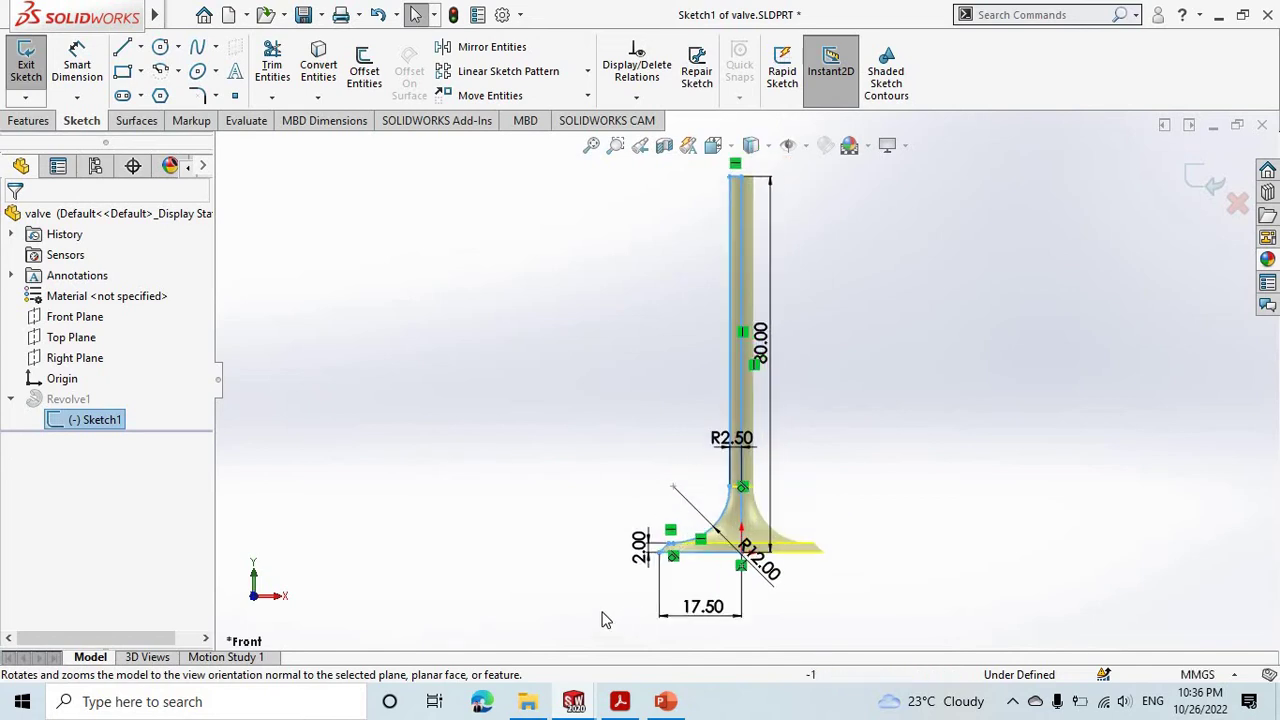
left_click_drag(598, 590, 858, 170)
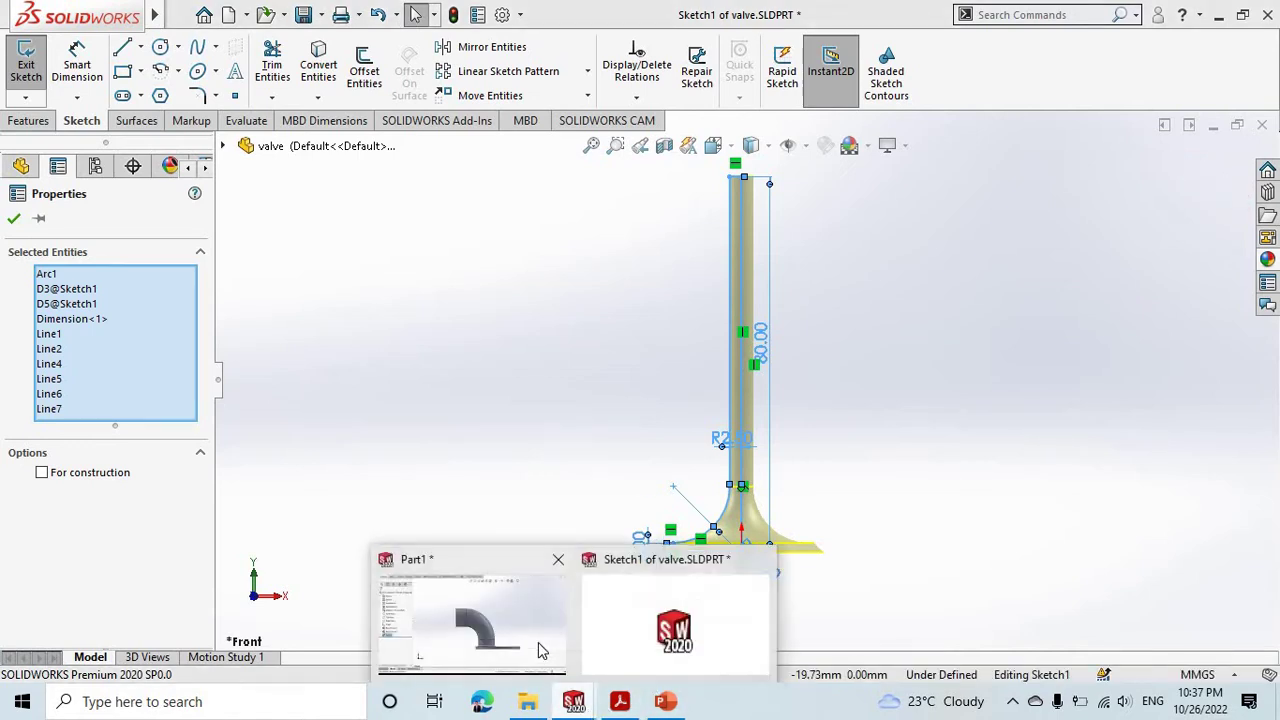
Step: Switch to Part1 and start a new sketch on the Front Plane, viewed face-on
left_click(543, 650)
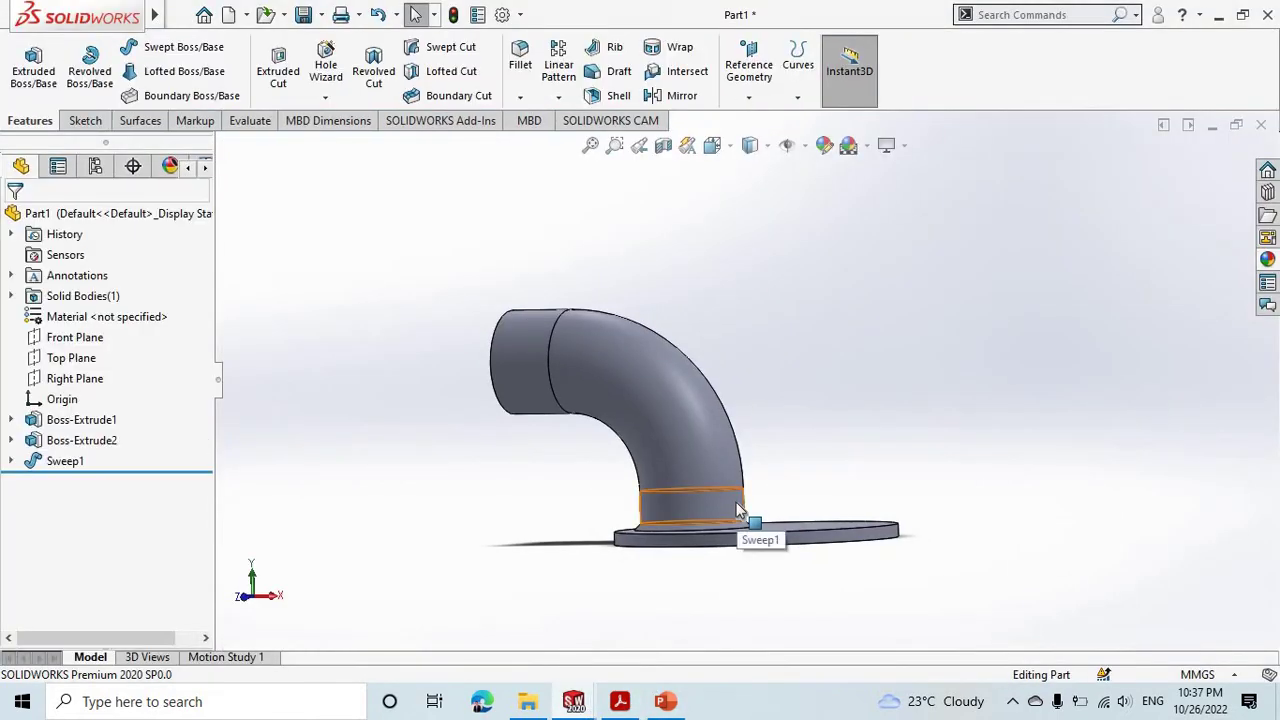
scroll(736, 502, "down", 2)
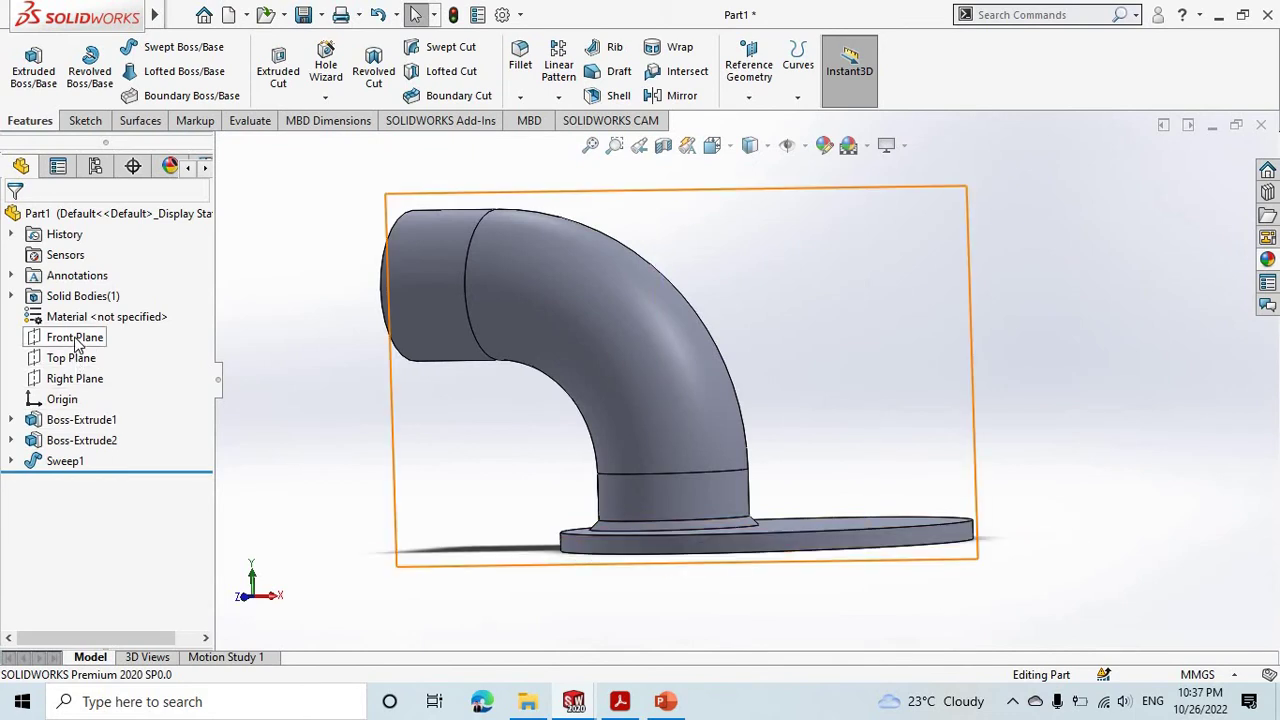
left_click(75, 340)
left_click(91, 310)
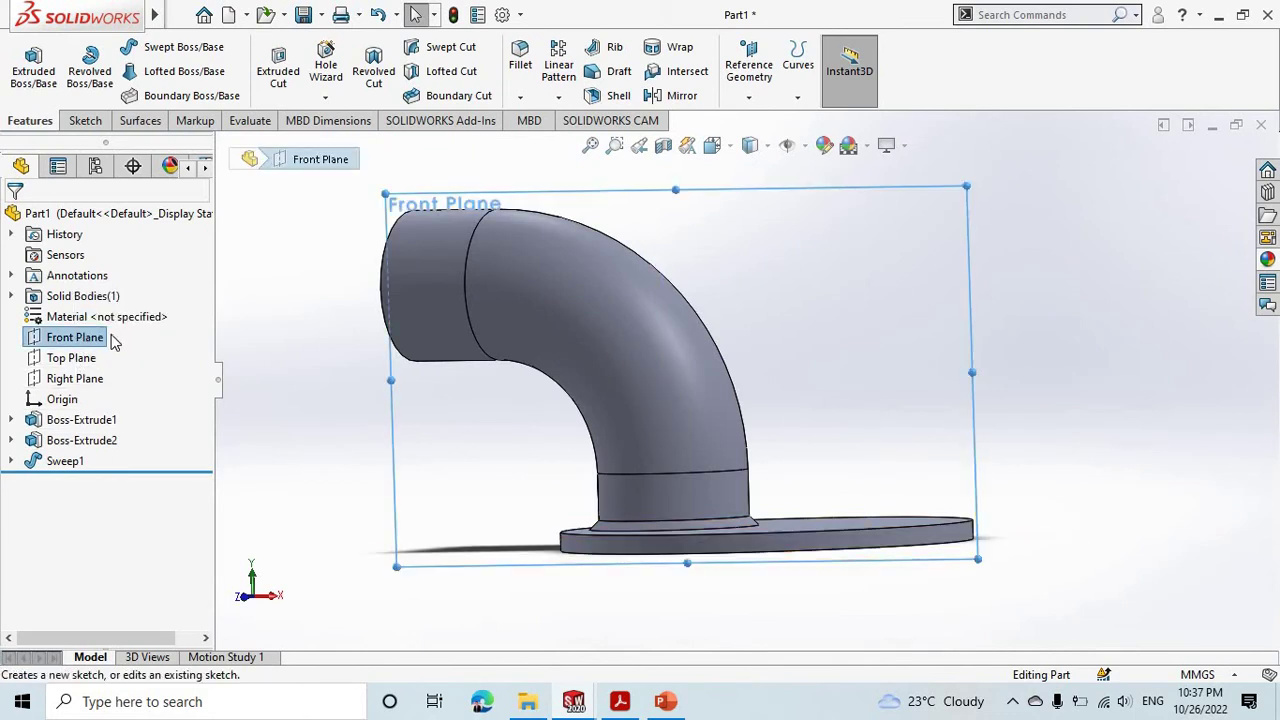
left_click(74, 481)
left_click(82, 458)
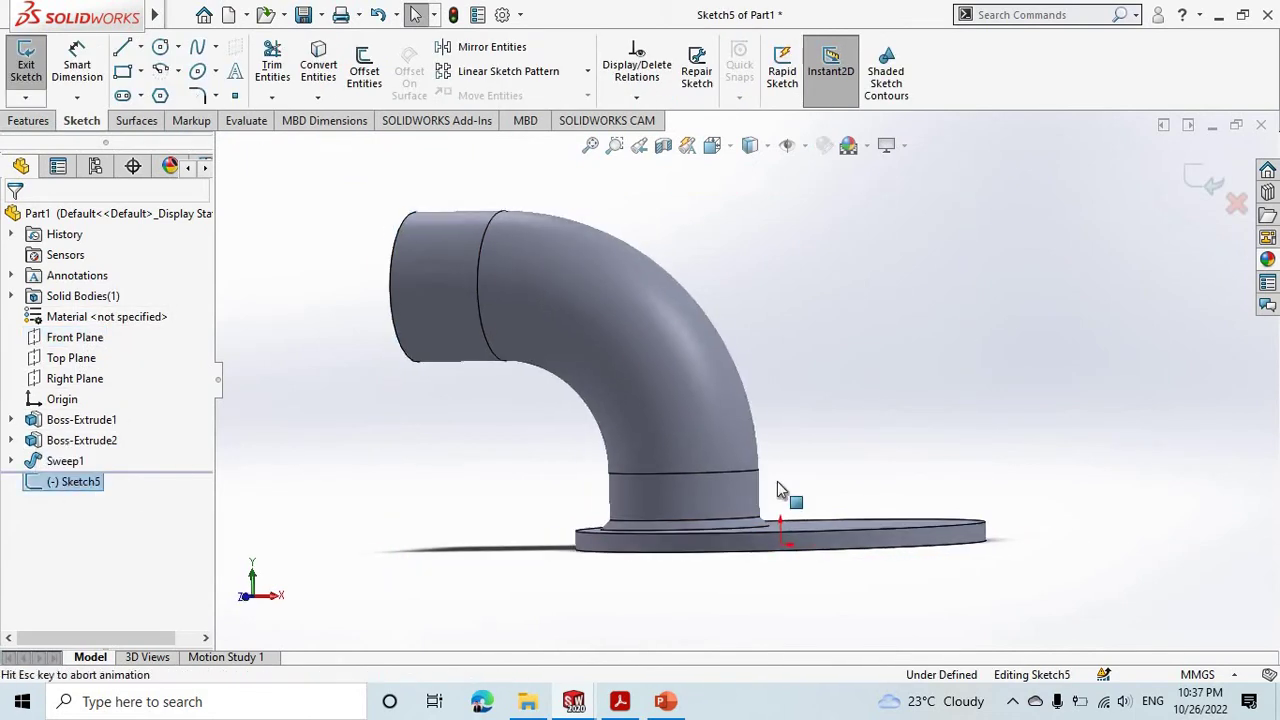
scroll(640, 420, "down", 3)
scroll(495, 190, "up", 4)
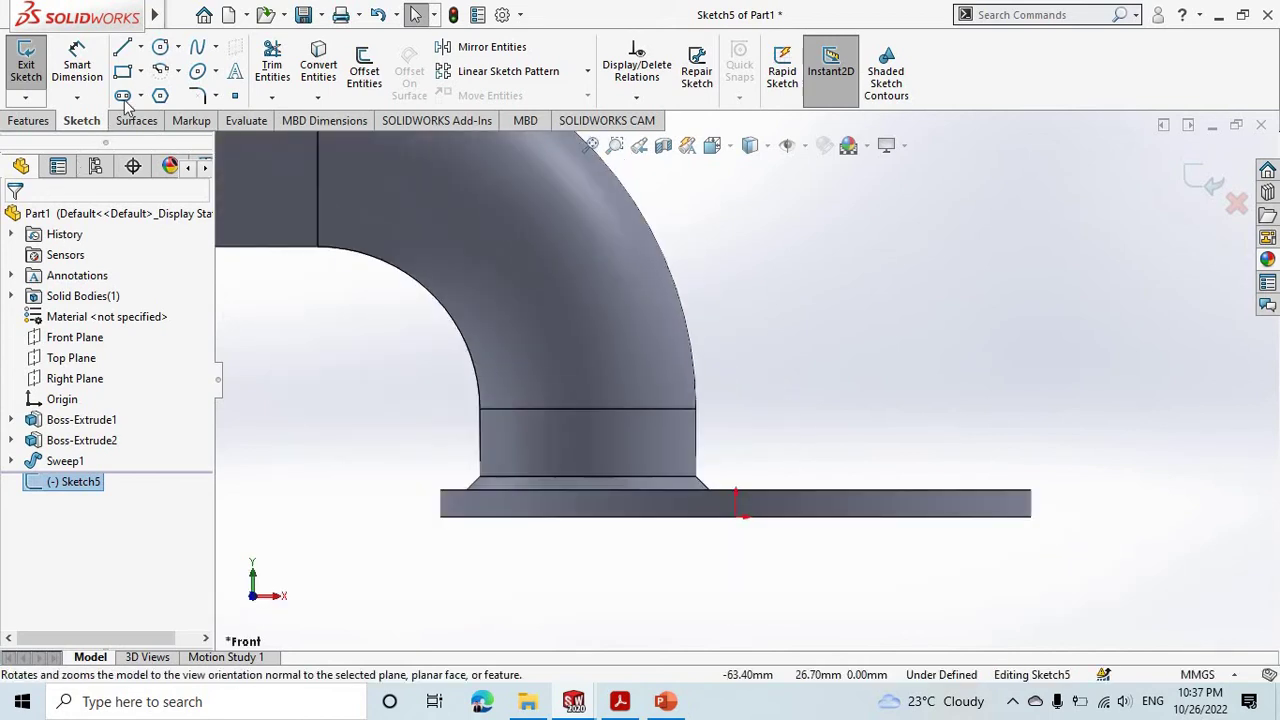
Step: Draw a horizontal line along the base plate's top edge to the chamfer corner
key("l")
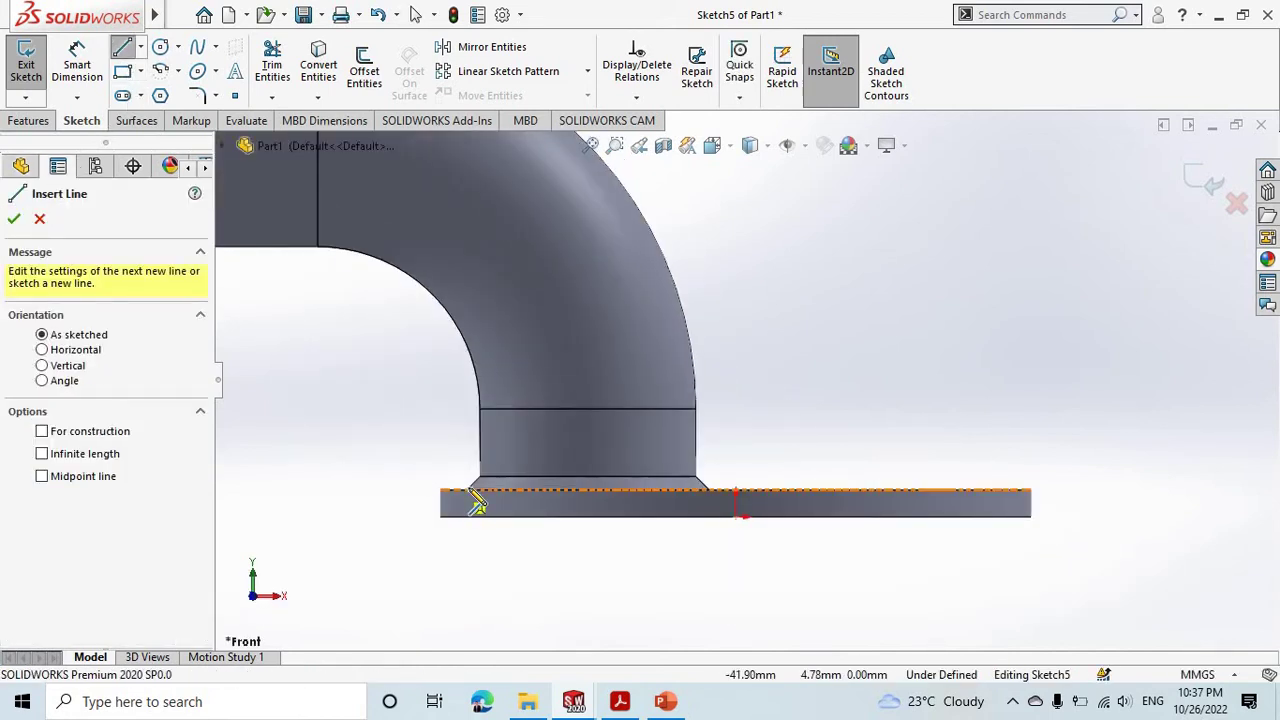
scroll(488, 500, "down", 3)
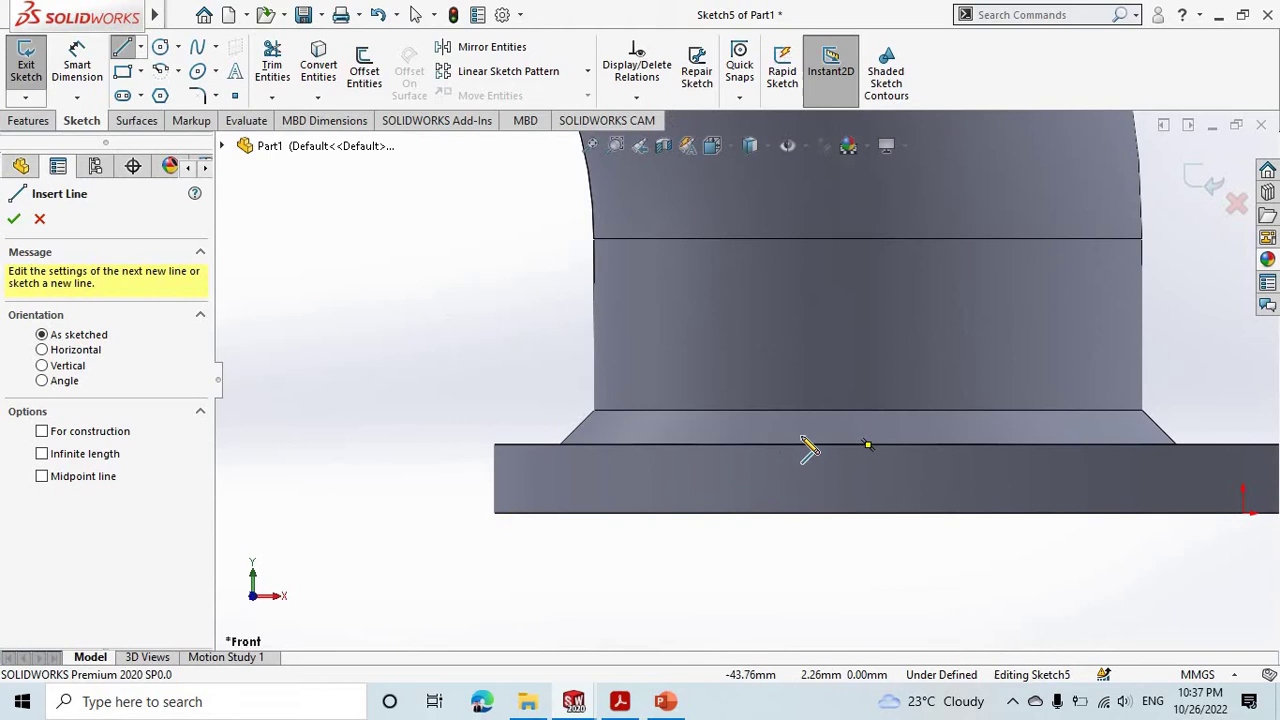
left_click(868, 444)
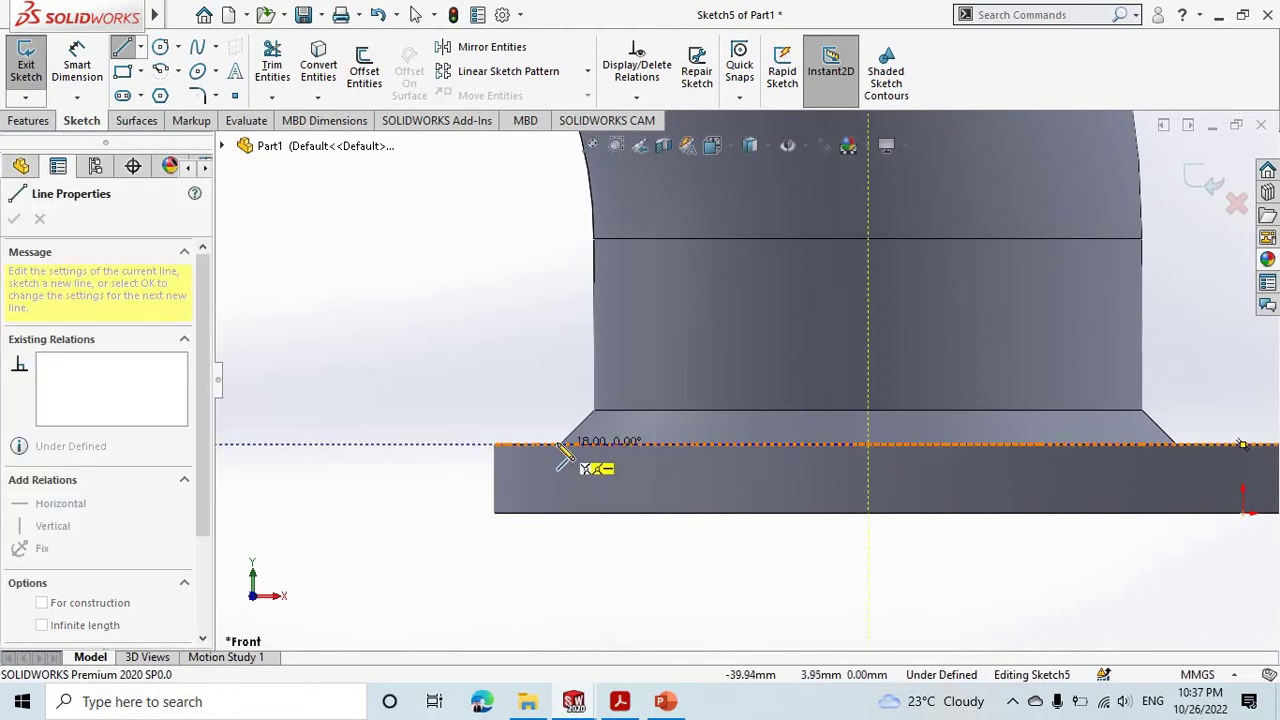
scroll(560, 450, "down", 3)
scroll(668, 440, "down", 1)
left_click(662, 409)
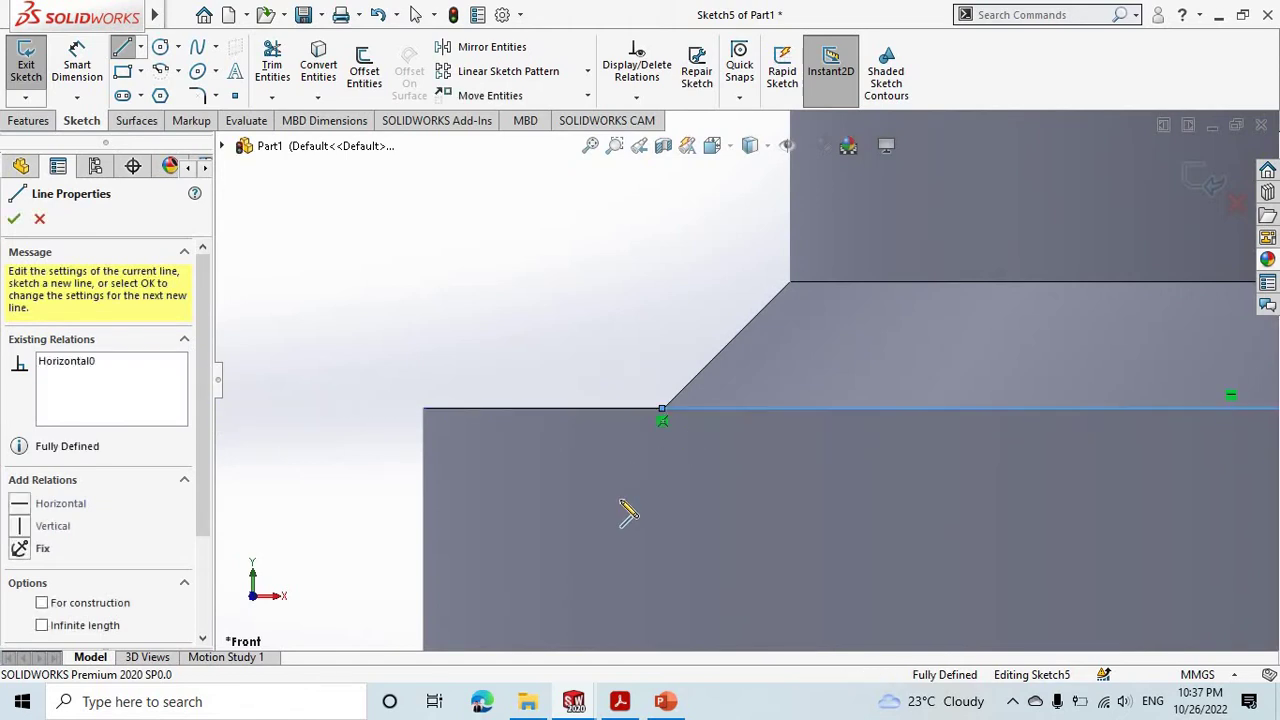
scroll(794, 474, "up", 1)
scroll(798, 472, "up", 2)
scroll(792, 464, "up", 1)
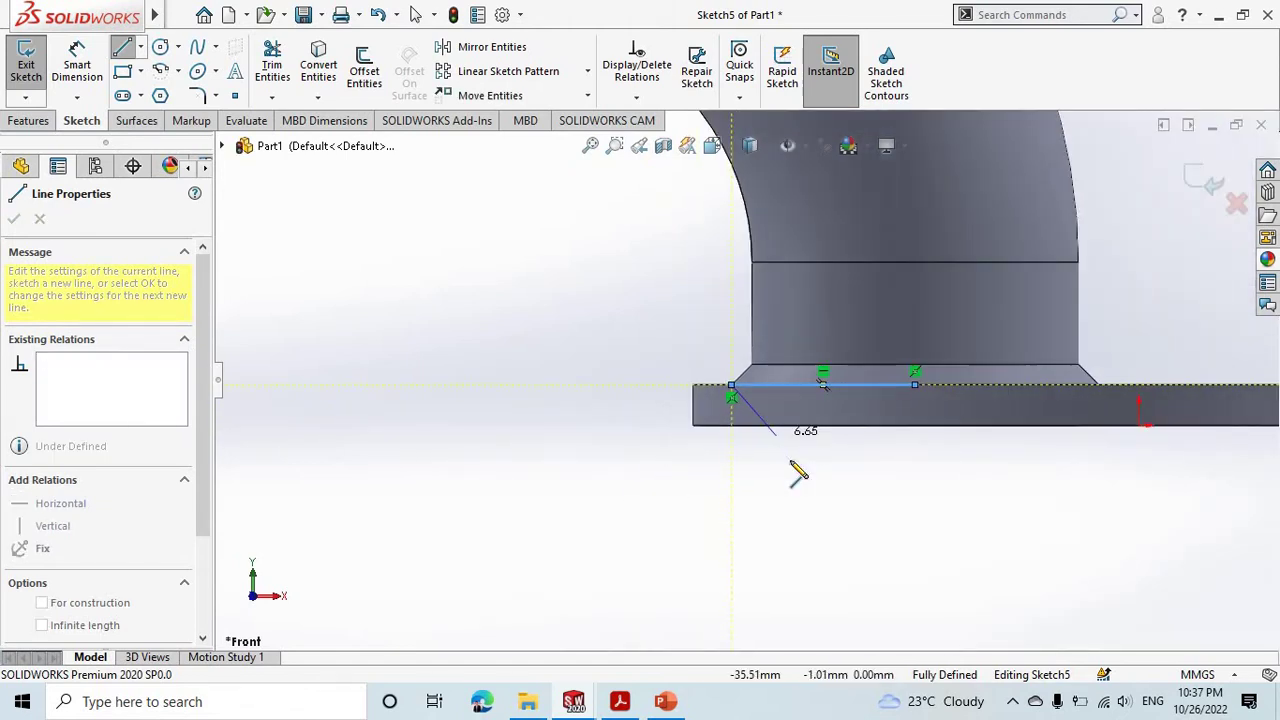
Step: Move the valve profile lines and arc from their base point onto the base plate corner
key("Escape")
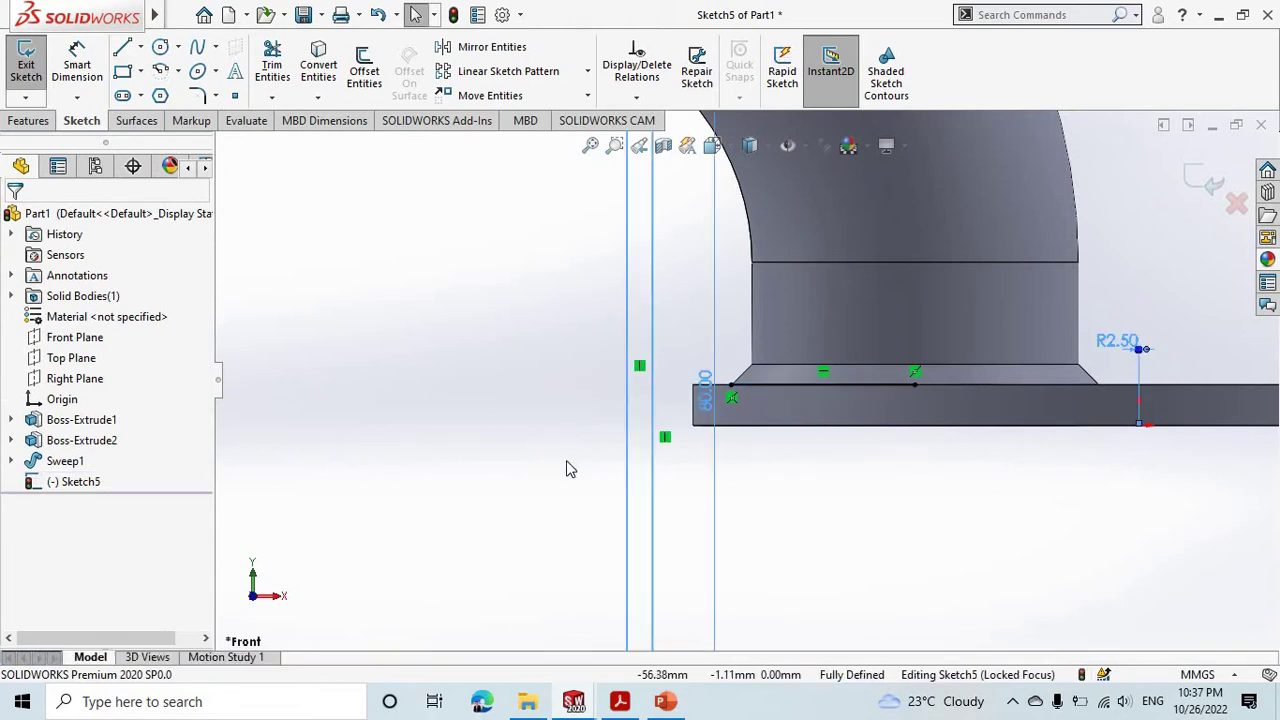
scroll(745, 390, "up", 3)
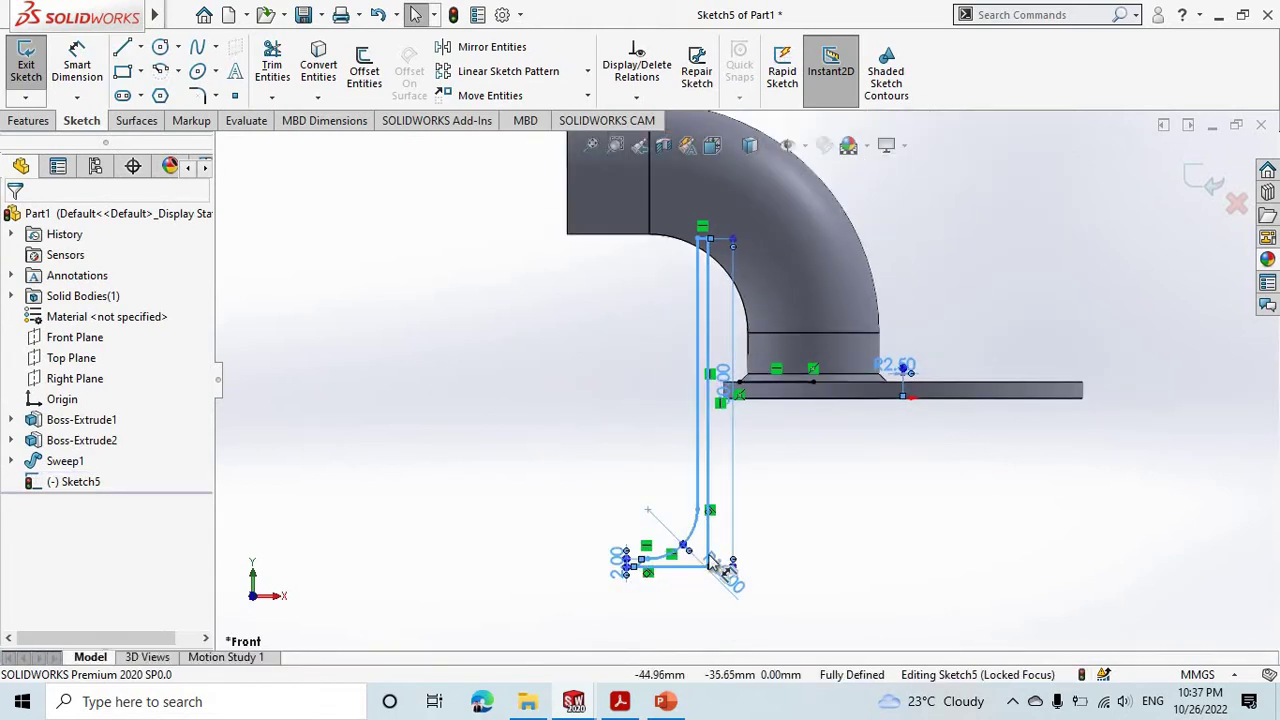
scroll(712, 565, "down", 1)
scroll(714, 562, "down", 1)
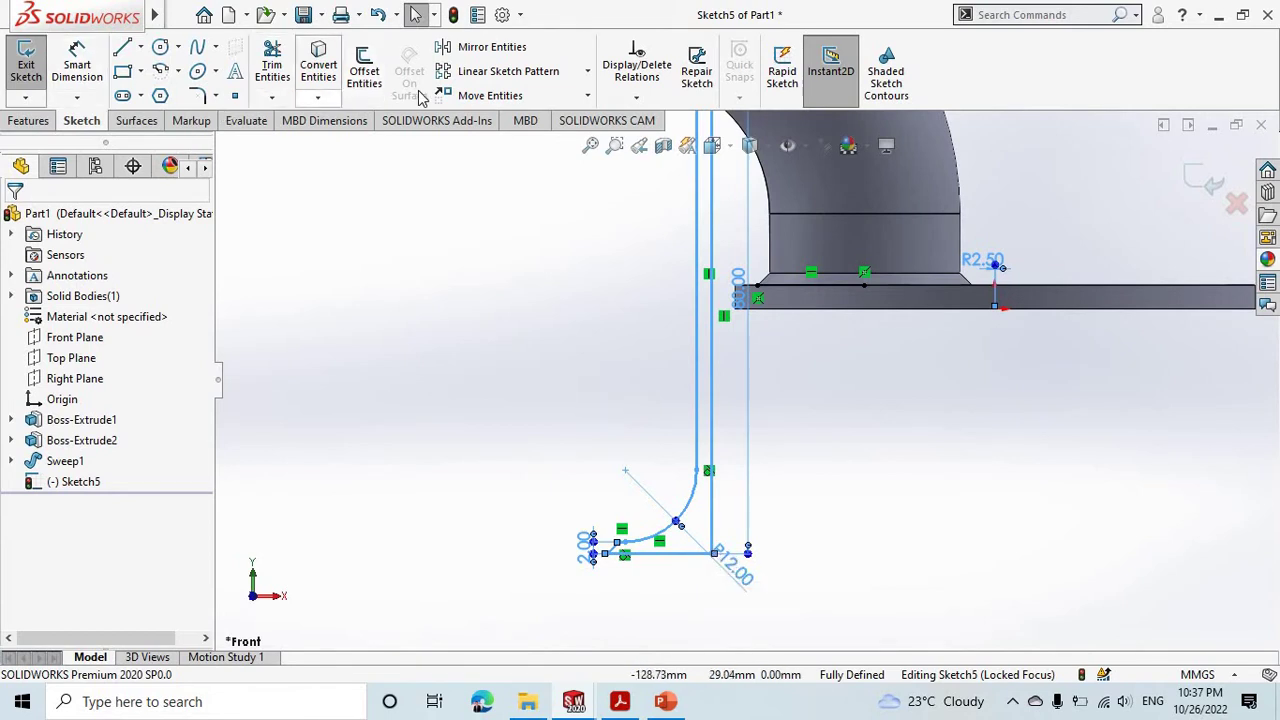
left_click(475, 96)
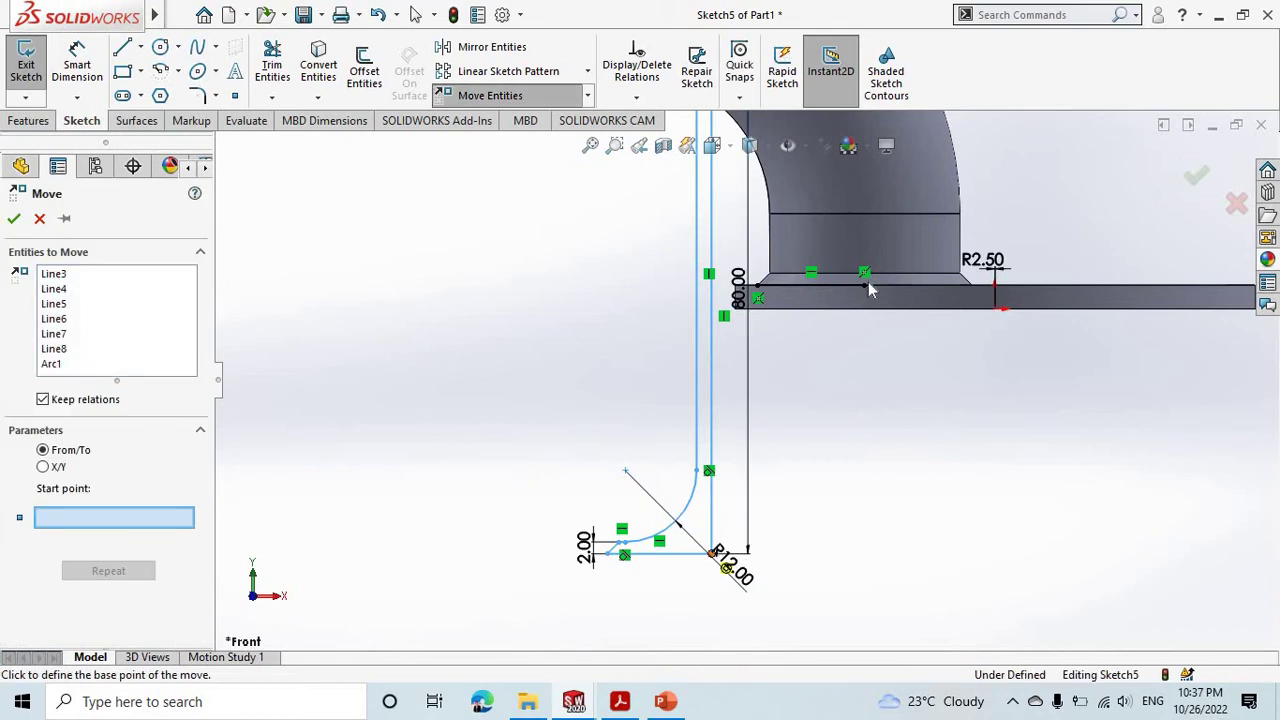
left_click(712, 552)
scroll(880, 291, "down", 2)
scroll(815, 347, "down", 3)
left_click(801, 343)
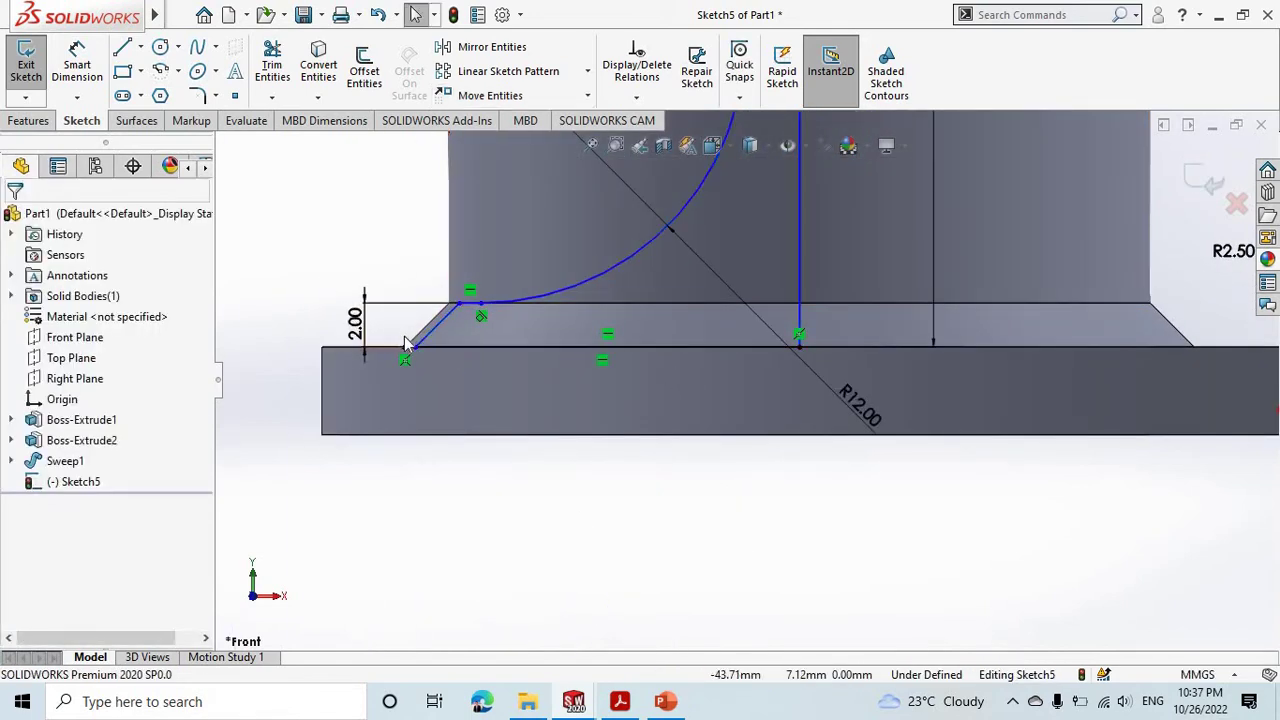
Step: Delete the valve profile's bottom horizontal line
scroll(650, 330, "up", 3)
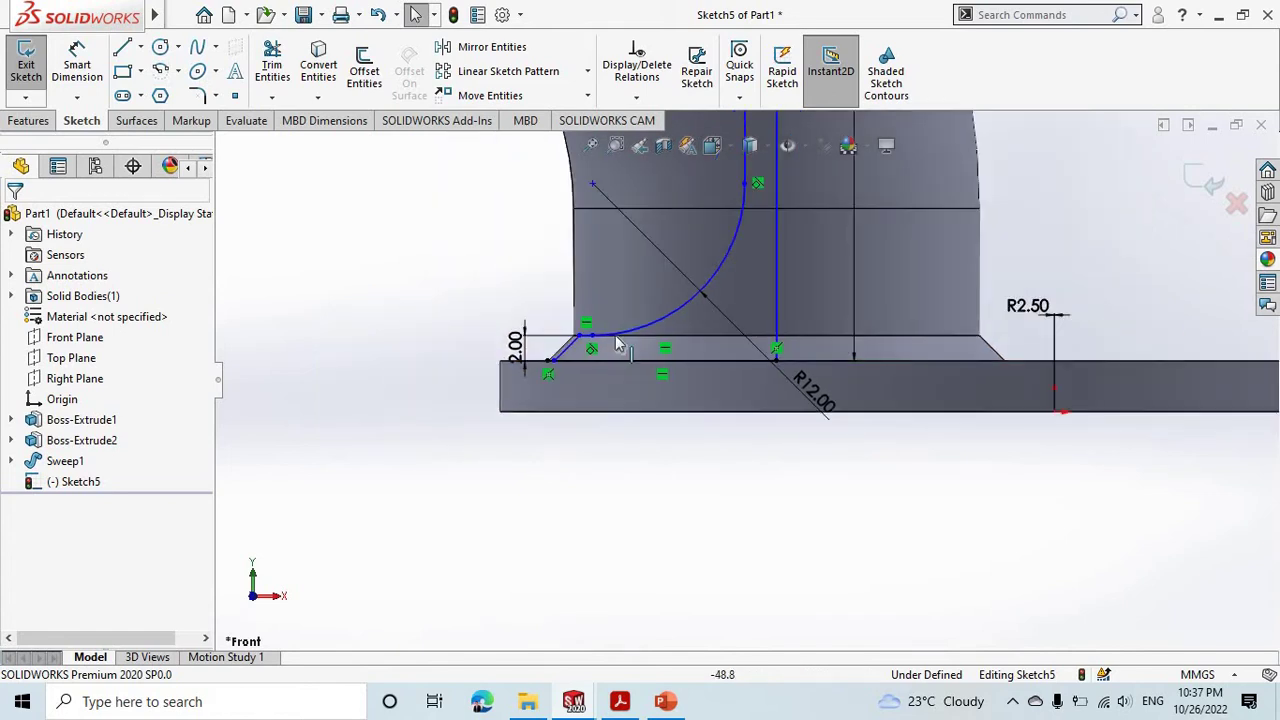
scroll(650, 330, "up", 1)
scroll(650, 330, "up", 2)
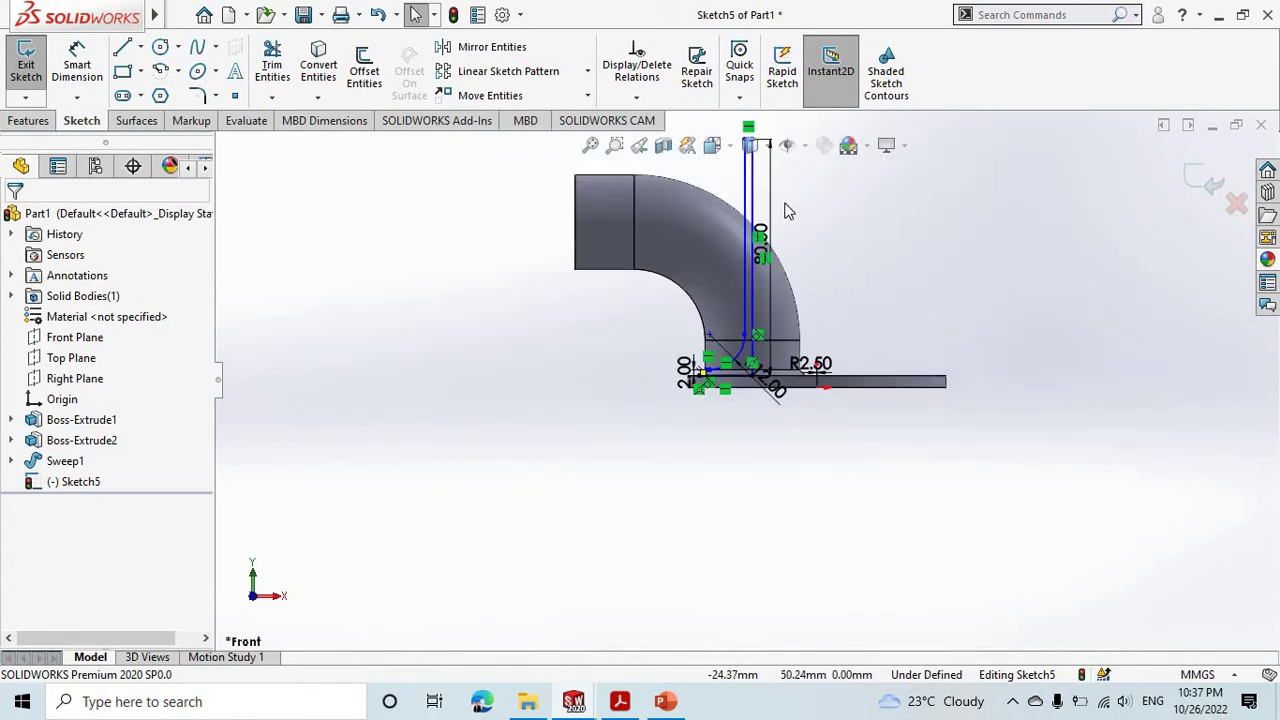
scroll(785, 210, "down", 1)
scroll(792, 297, "down", 2)
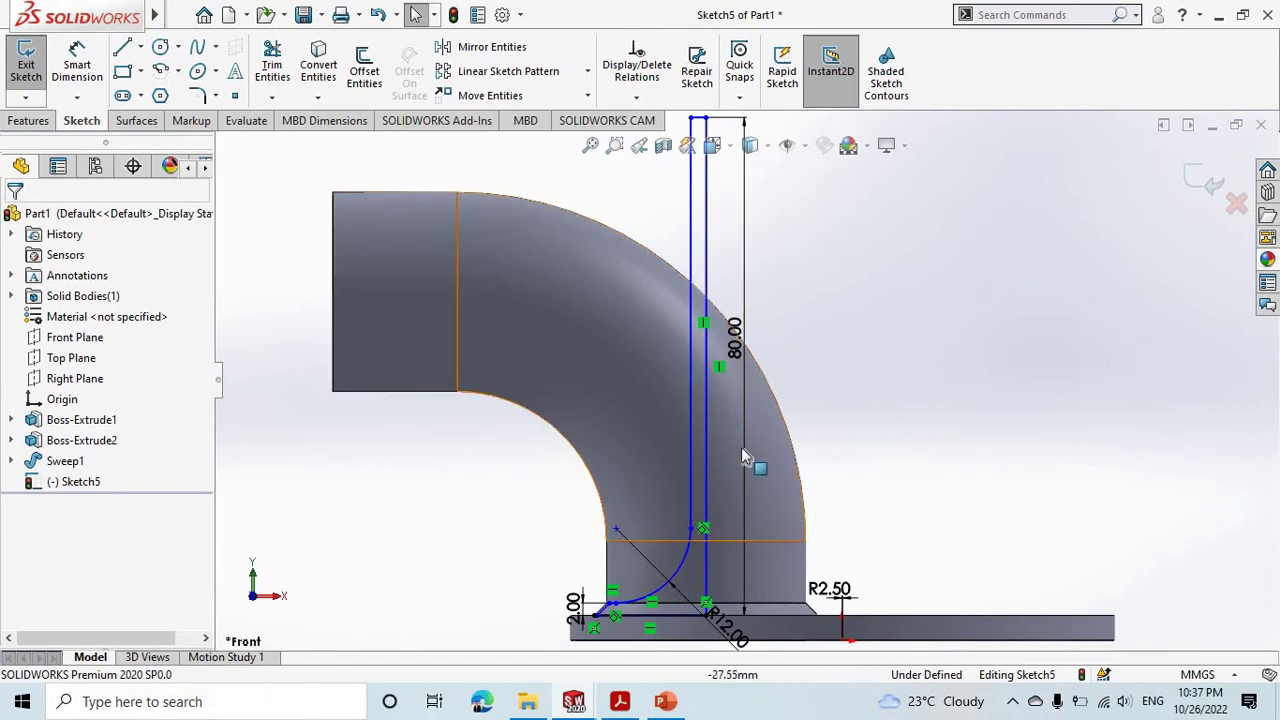
scroll(720, 448, "up", 2)
scroll(693, 450, "down", 2)
scroll(670, 490, "down", 1)
scroll(625, 520, "down", 2)
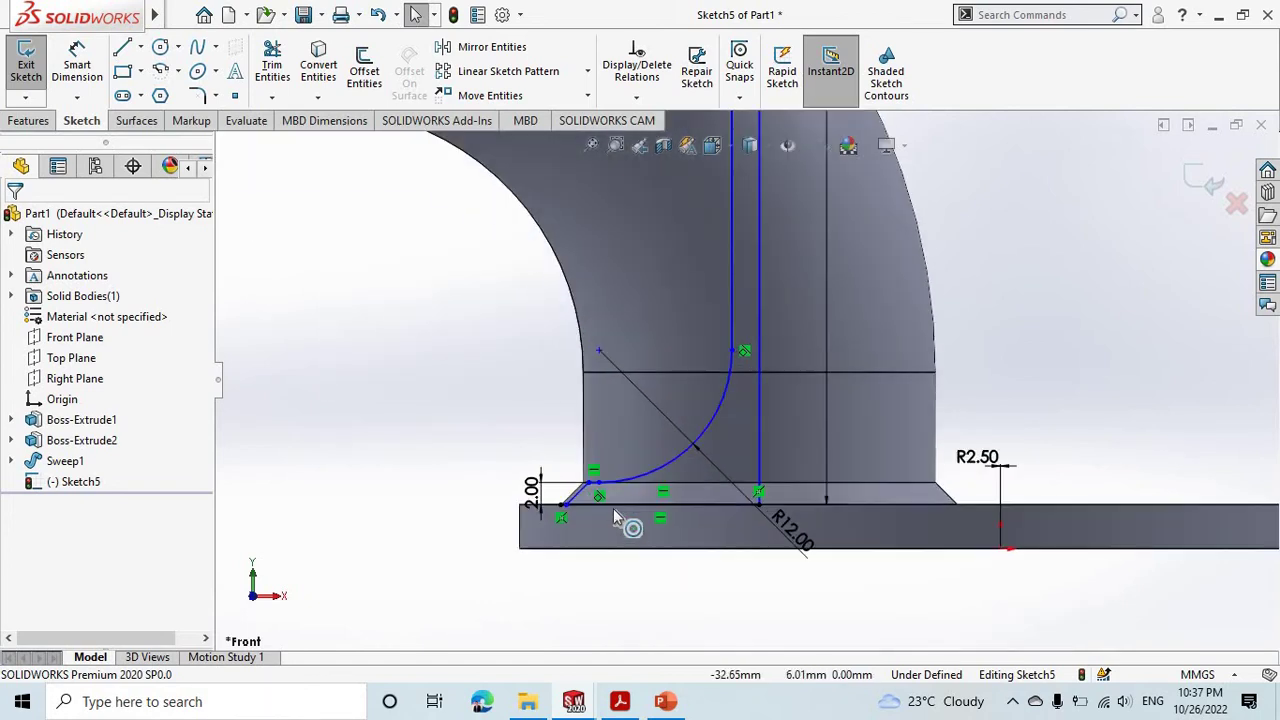
scroll(615, 500, "down", 1)
scroll(531, 478, "down", 1)
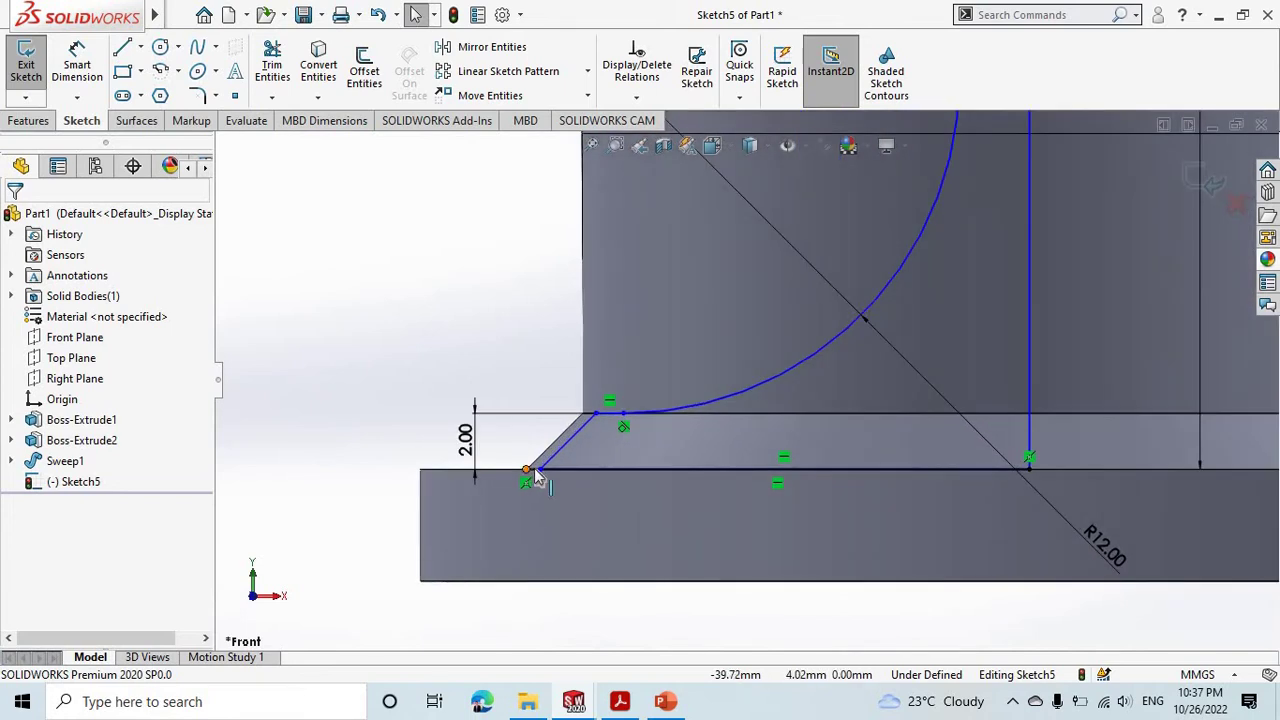
left_click(602, 466)
key("Delete")
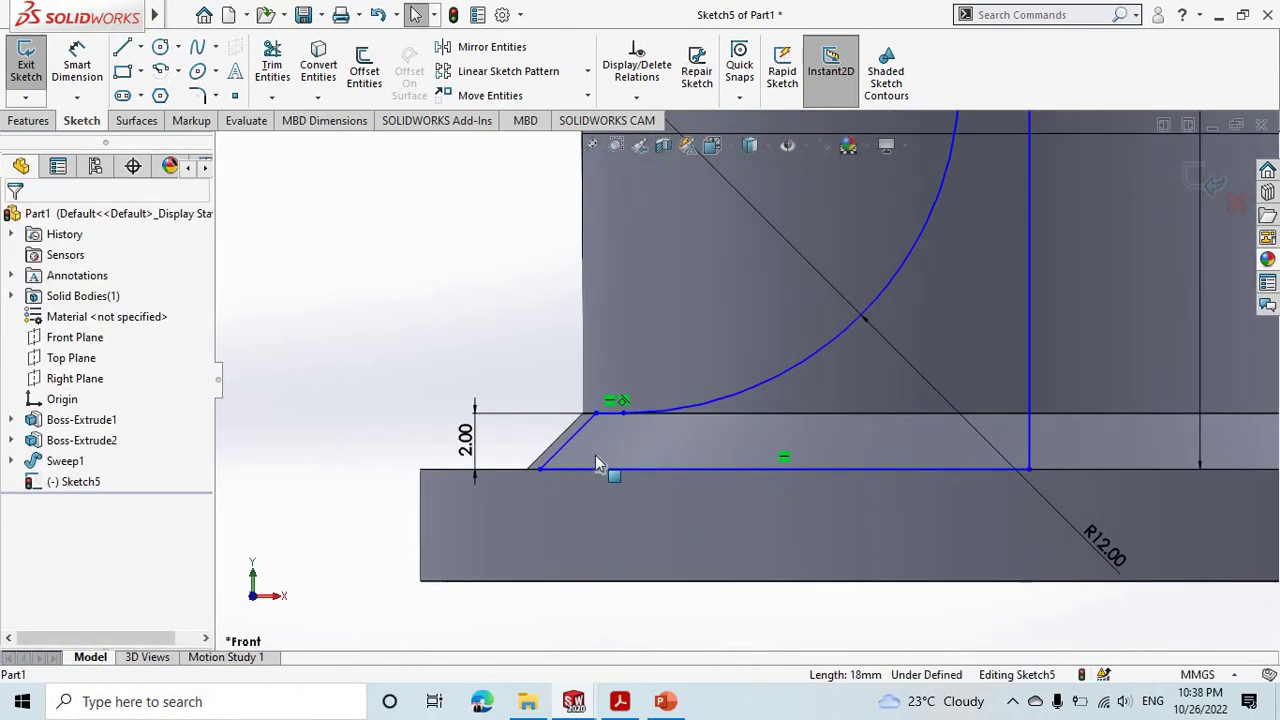
scroll(690, 446, "up", 2)
scroll(857, 351, "up", 2)
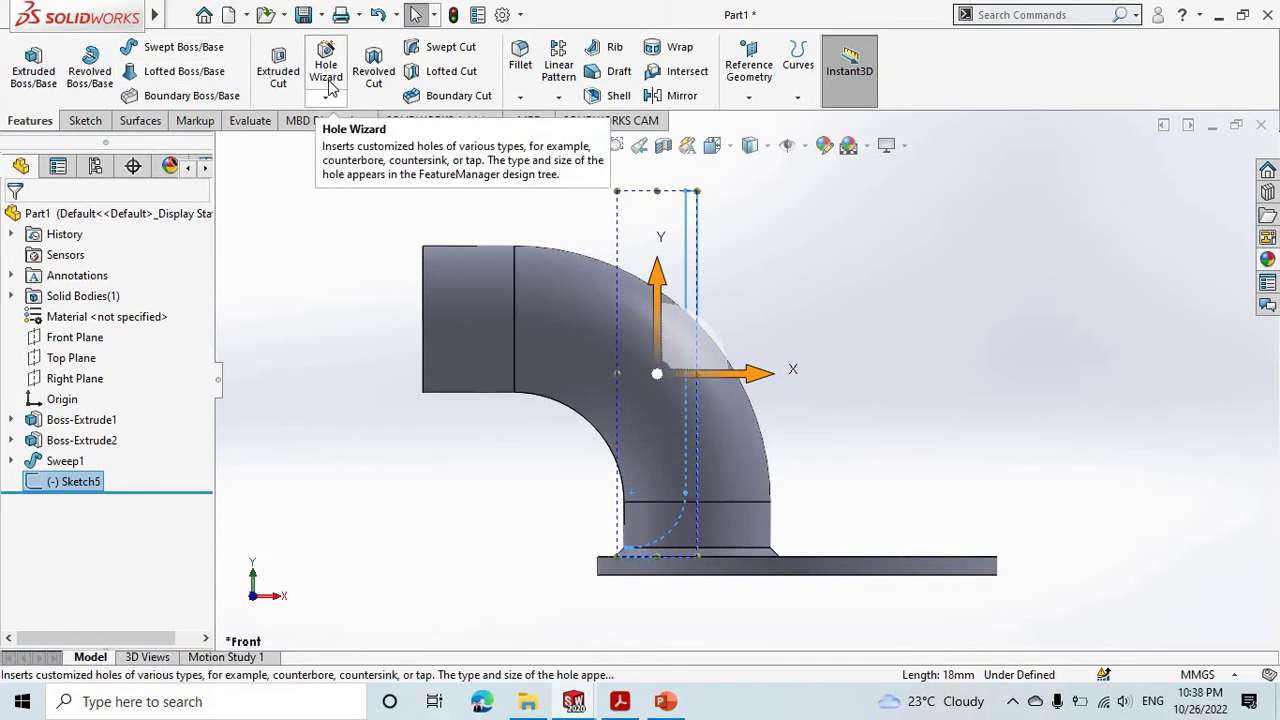
Step: Make a 360° revolved cut of the valve profile around the vertical sketch line
left_click(373, 70)
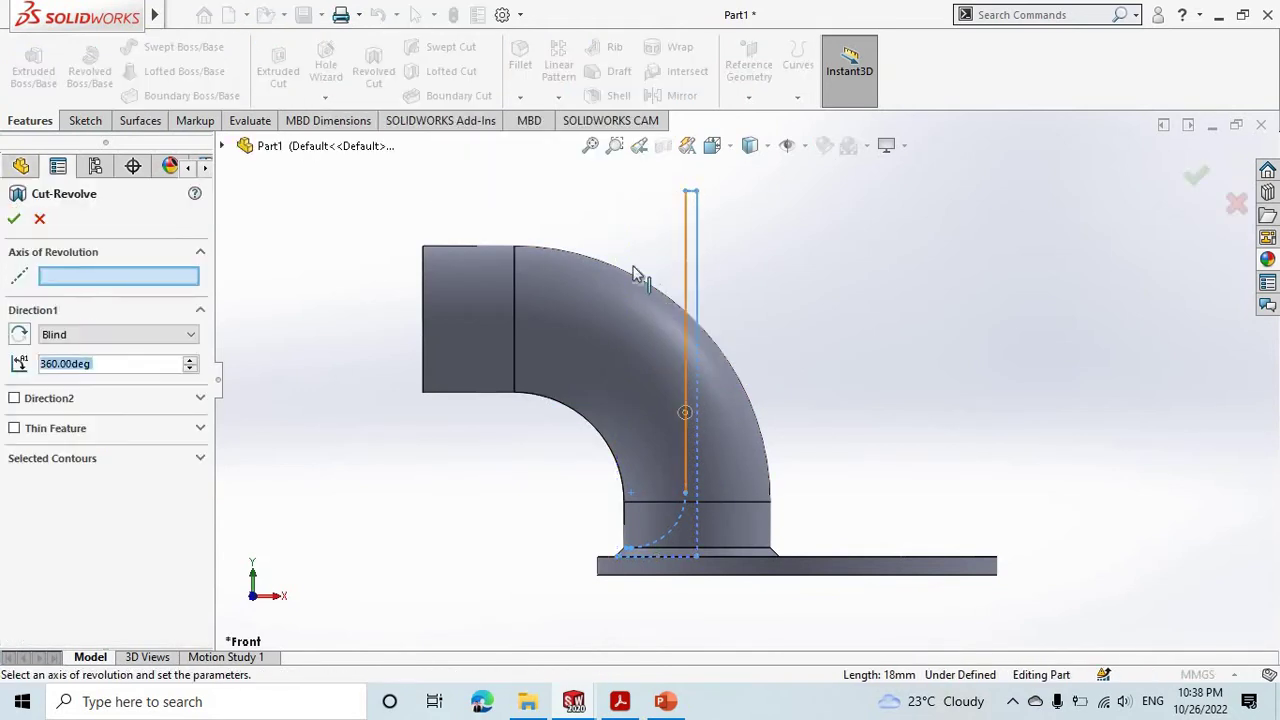
left_click(697, 286)
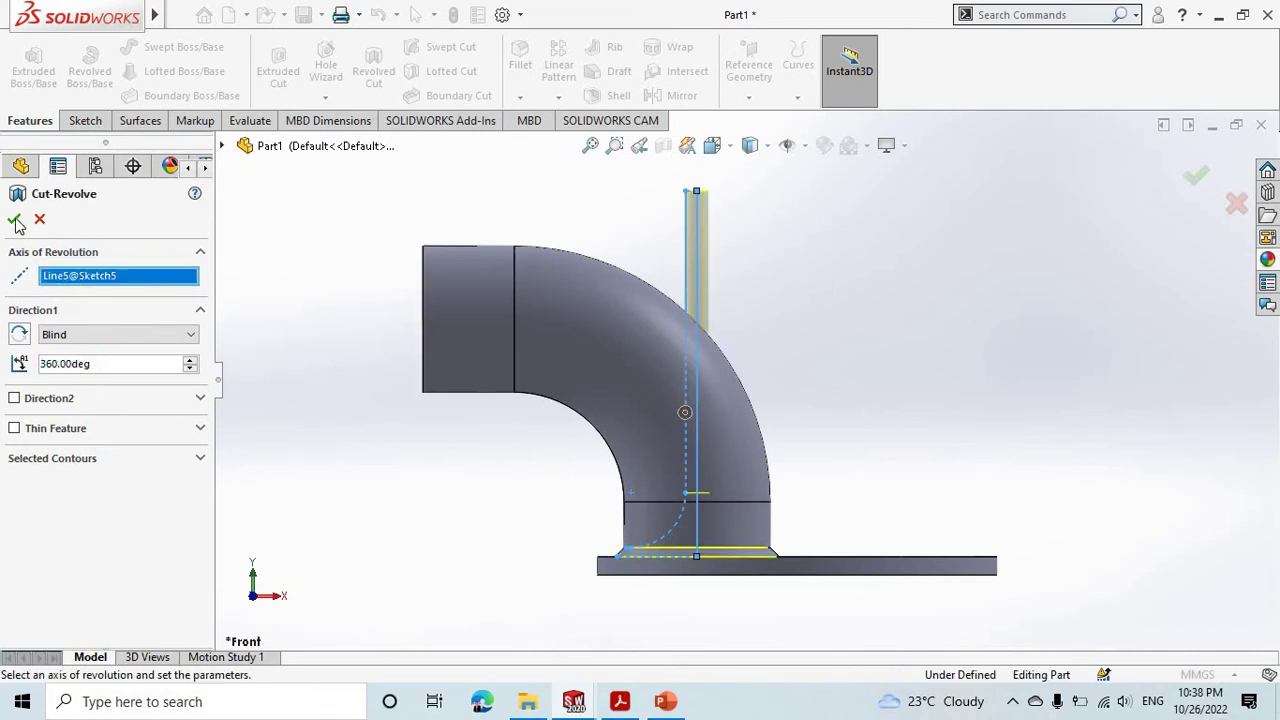
right_click(737, 594)
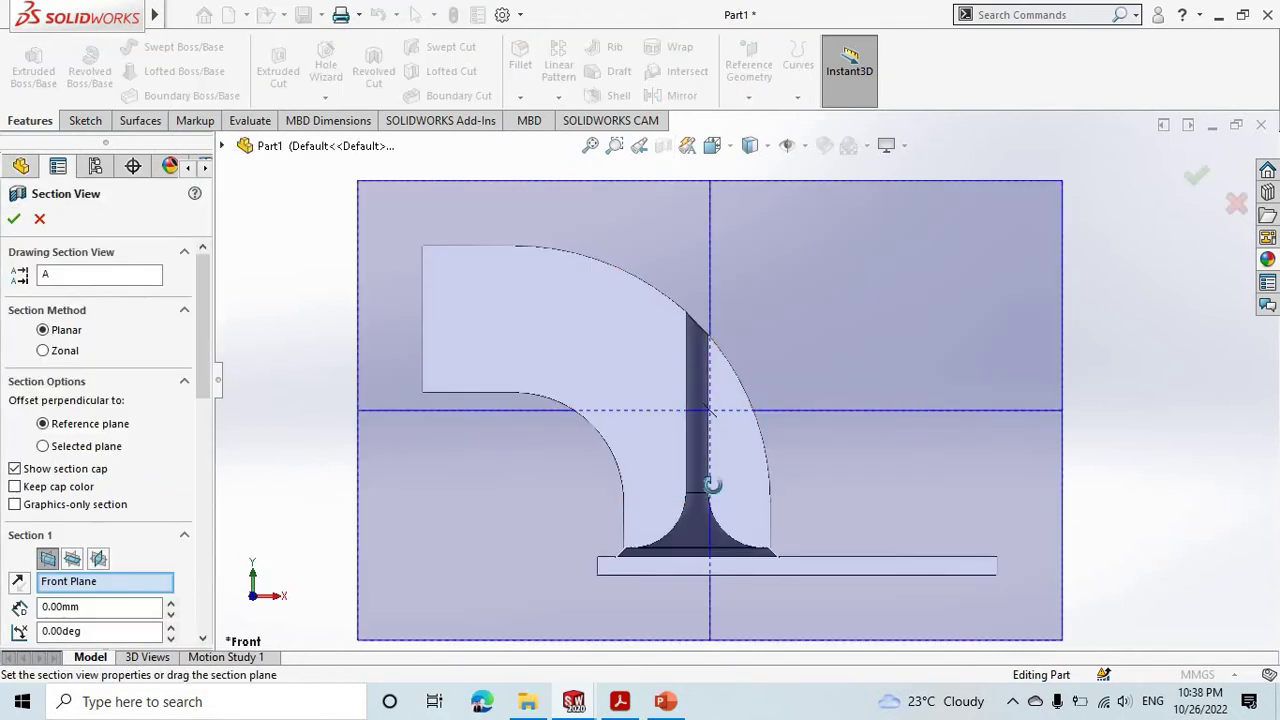
Step: Inspect the cut in a cross-section view, then close the section and reorient the model
key("Right")
key("Right")
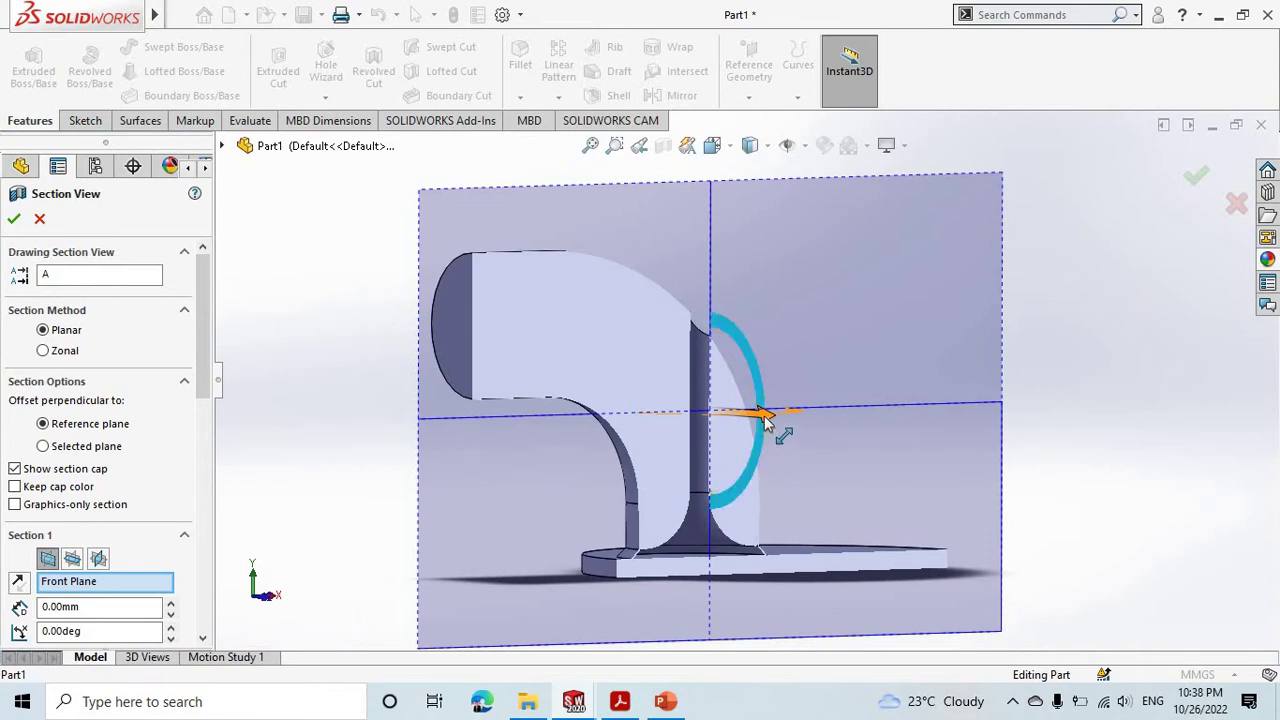
mouse_move(765, 420)
left_mouse_down()
mouse_move(837, 449)
mouse_move(755, 421)
mouse_move(764, 427)
left_mouse_up()
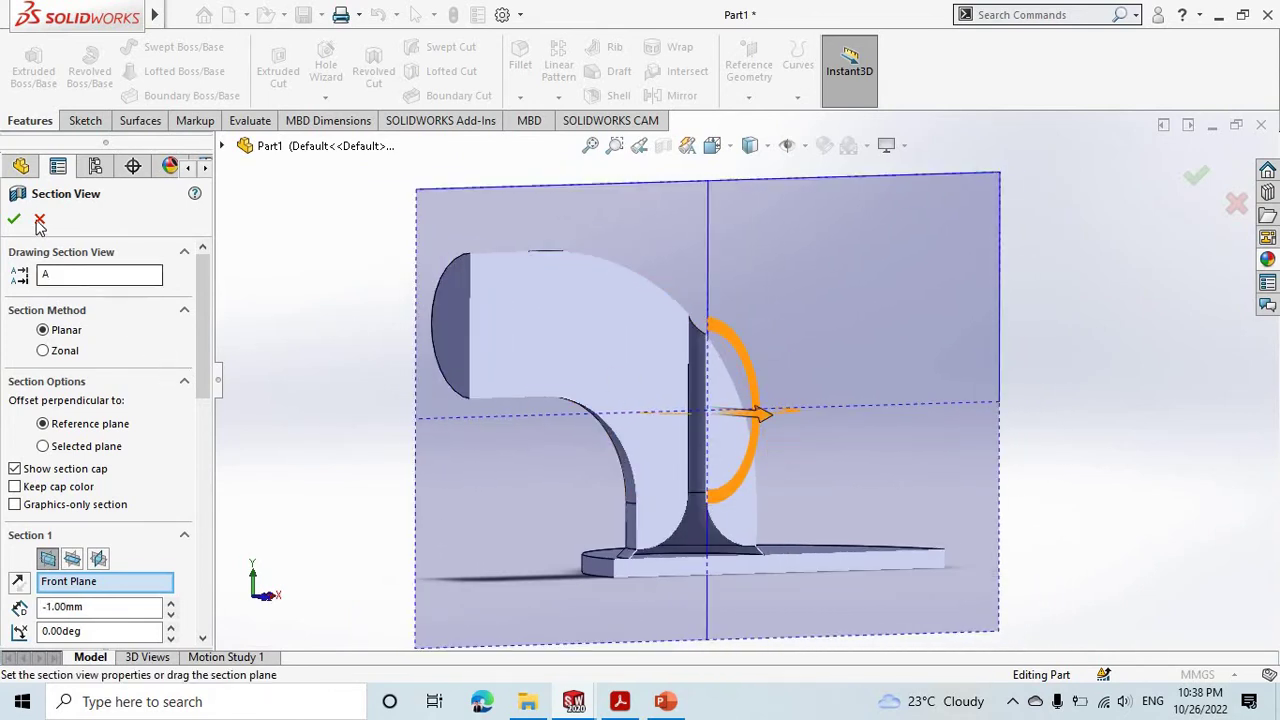
key("Escape")
mouse_move(436, 468)
middle_mouse_down()
mouse_move(376, 490)
mouse_move(372, 530)
middle_mouse_up()
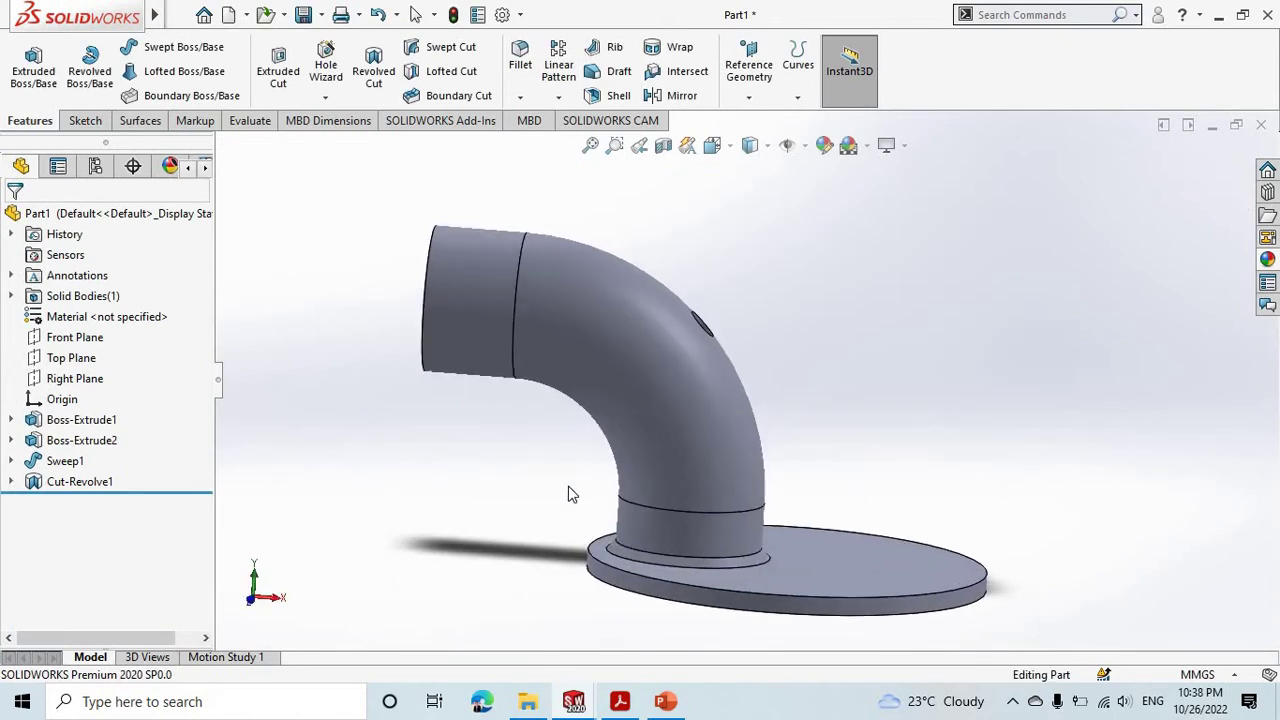
Step: Mirror Boss-Extrude2, Sweep1 and Cut-Revolve1 about the Right Plane, then orbit to view both pipes
left_click(67, 380)
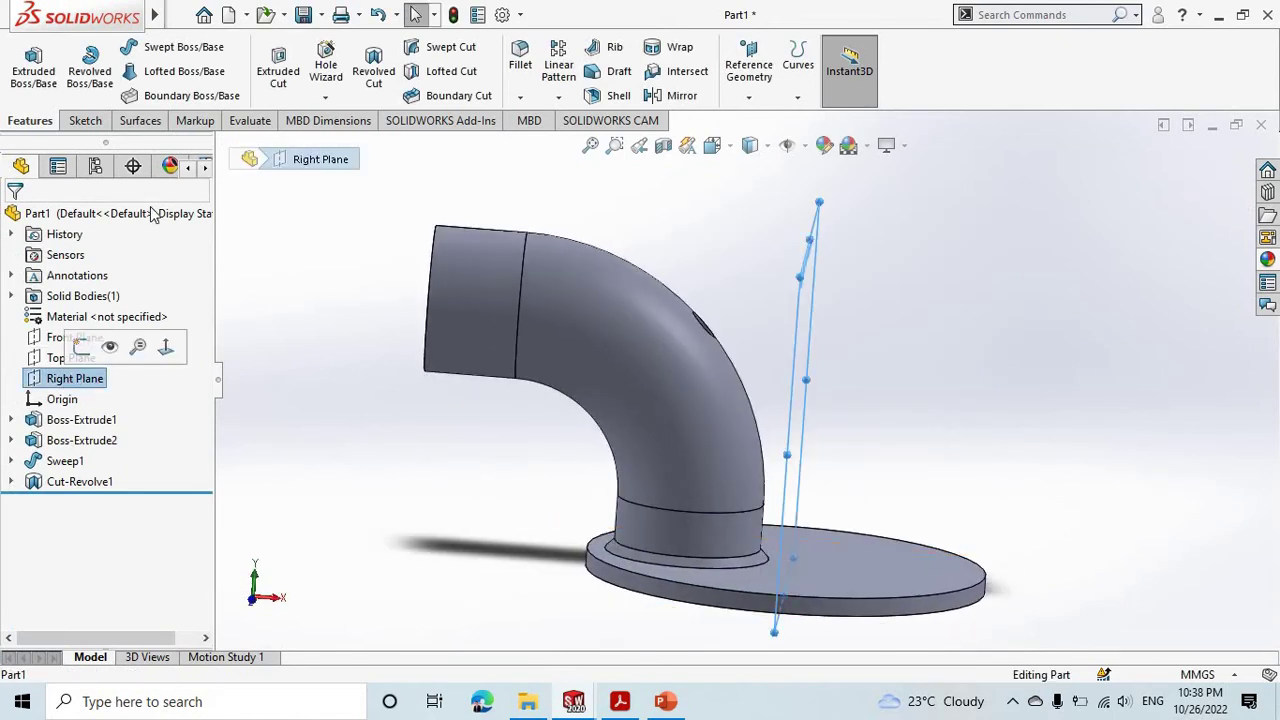
left_click(682, 95)
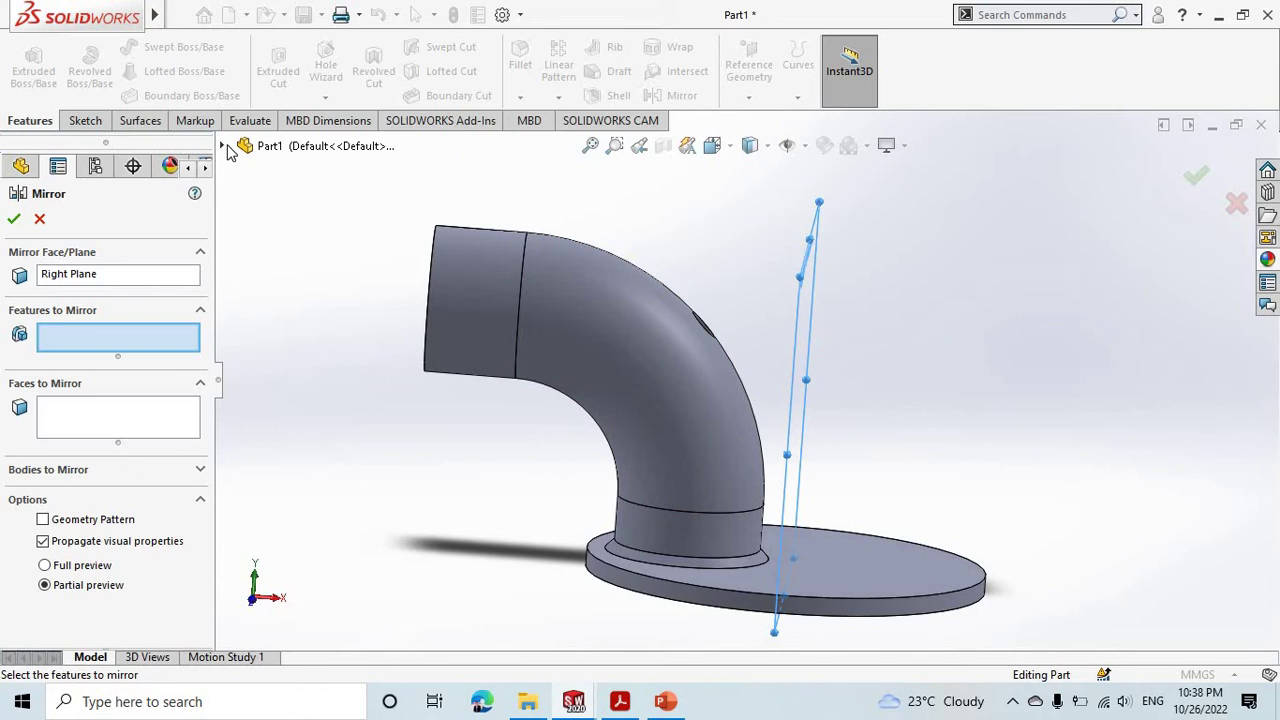
left_click(223, 146)
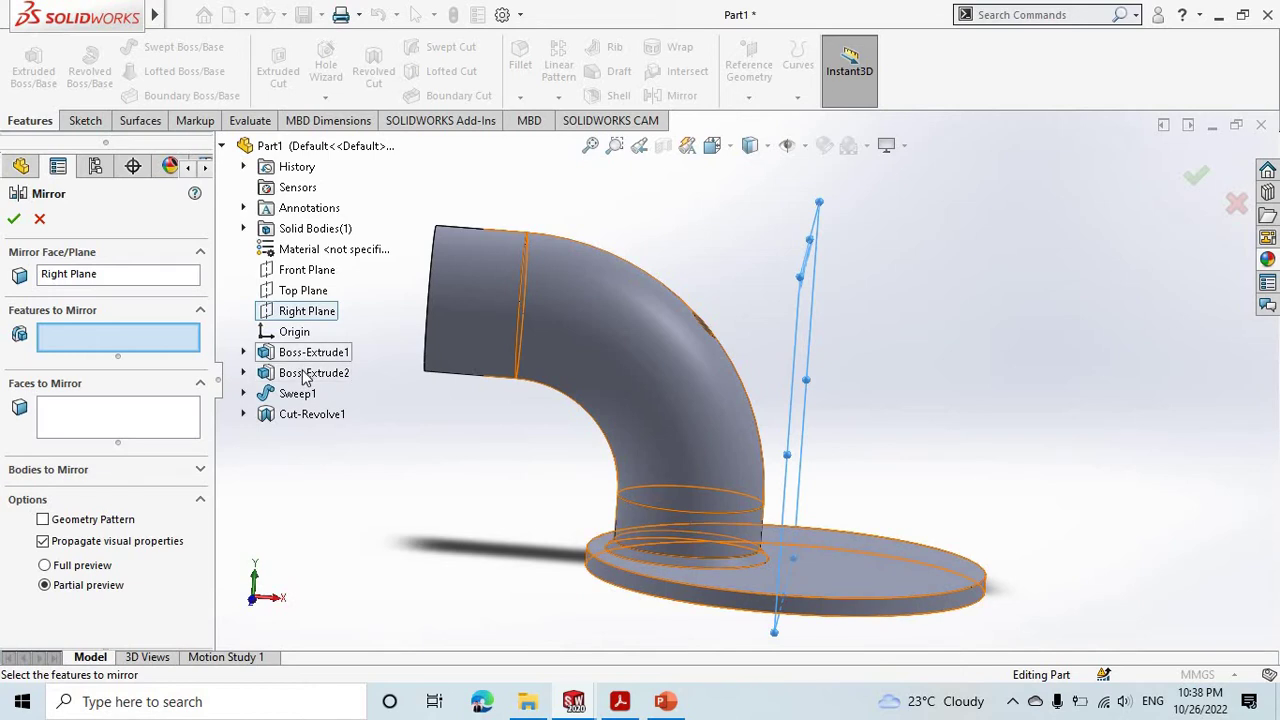
left_click(305, 377)
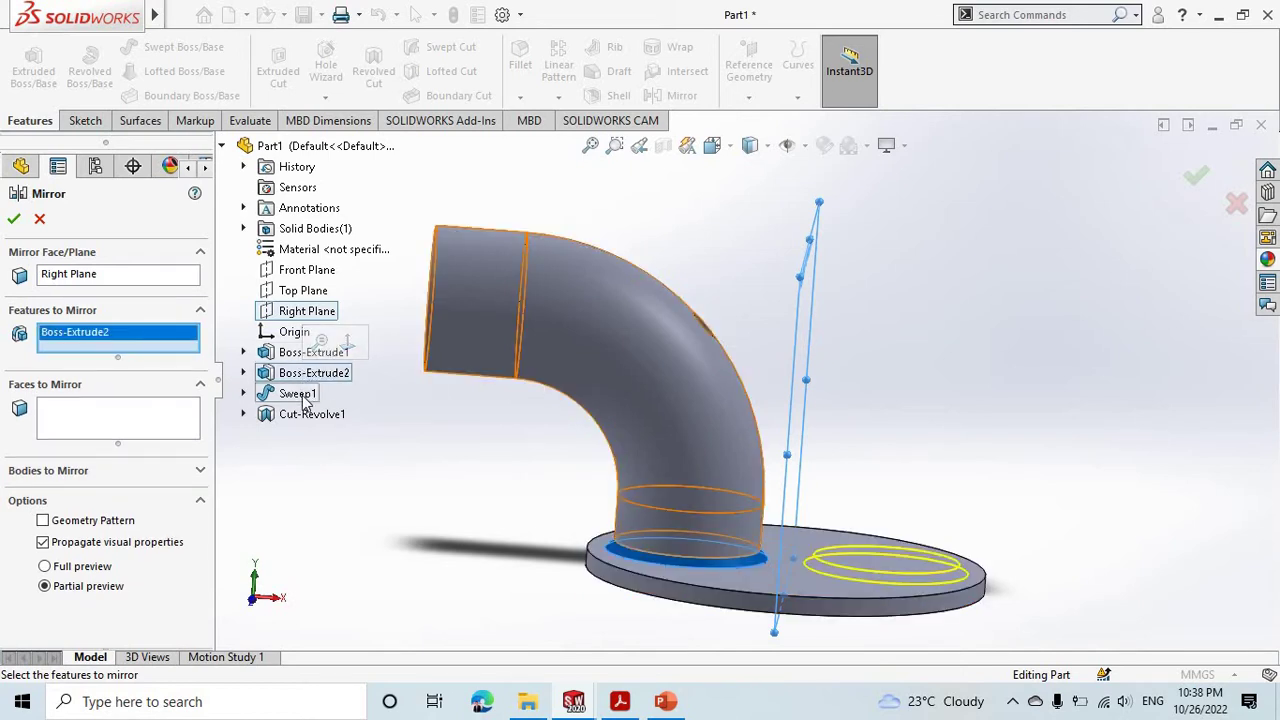
left_click(298, 393)
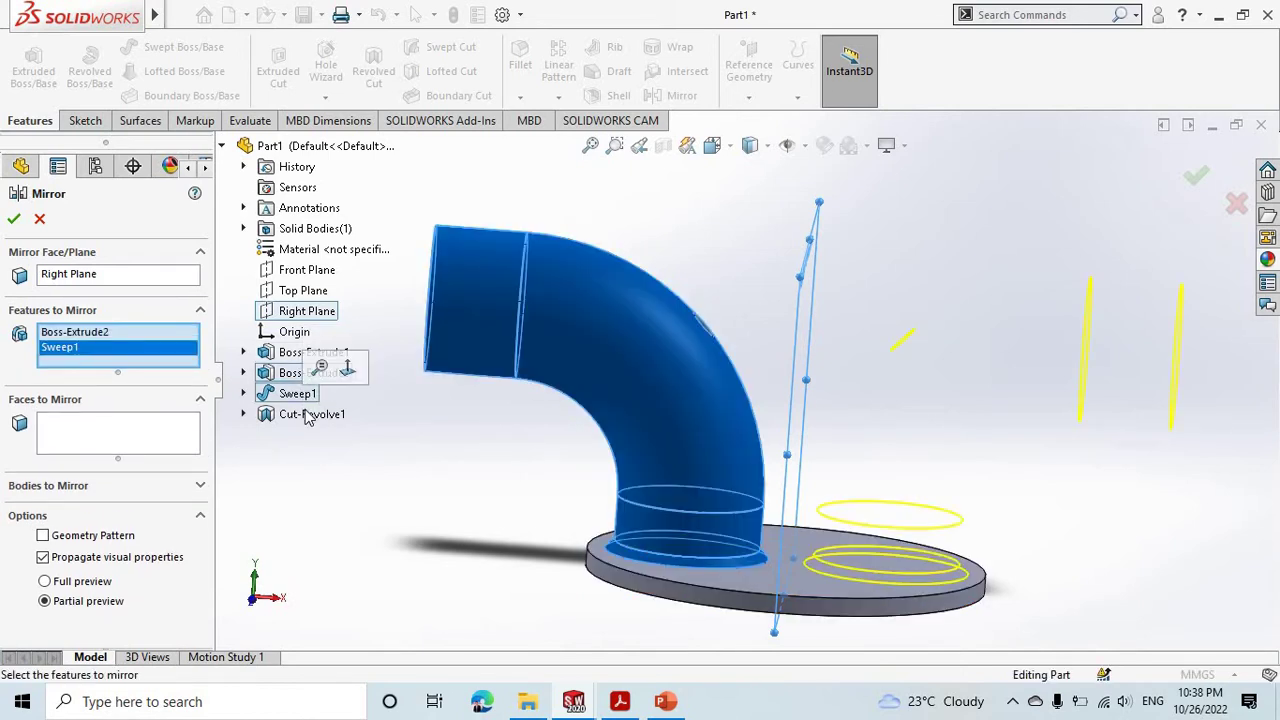
left_click(309, 414)
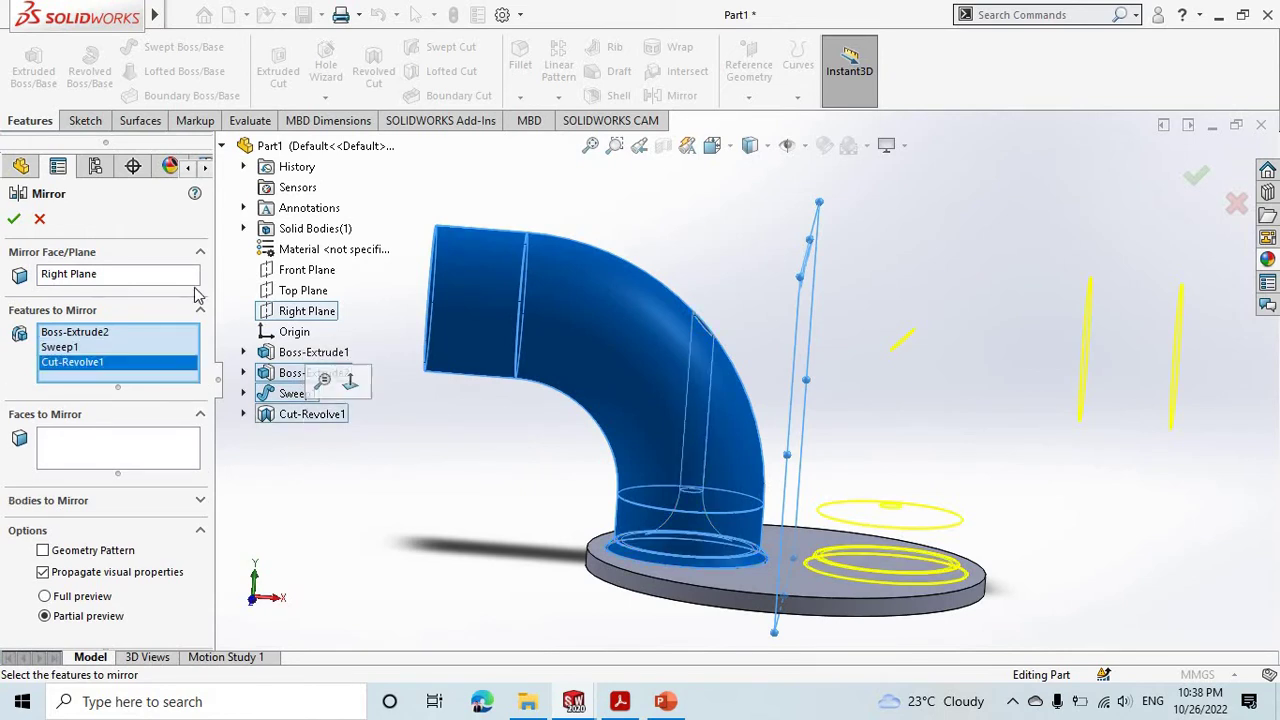
left_click(13, 220)
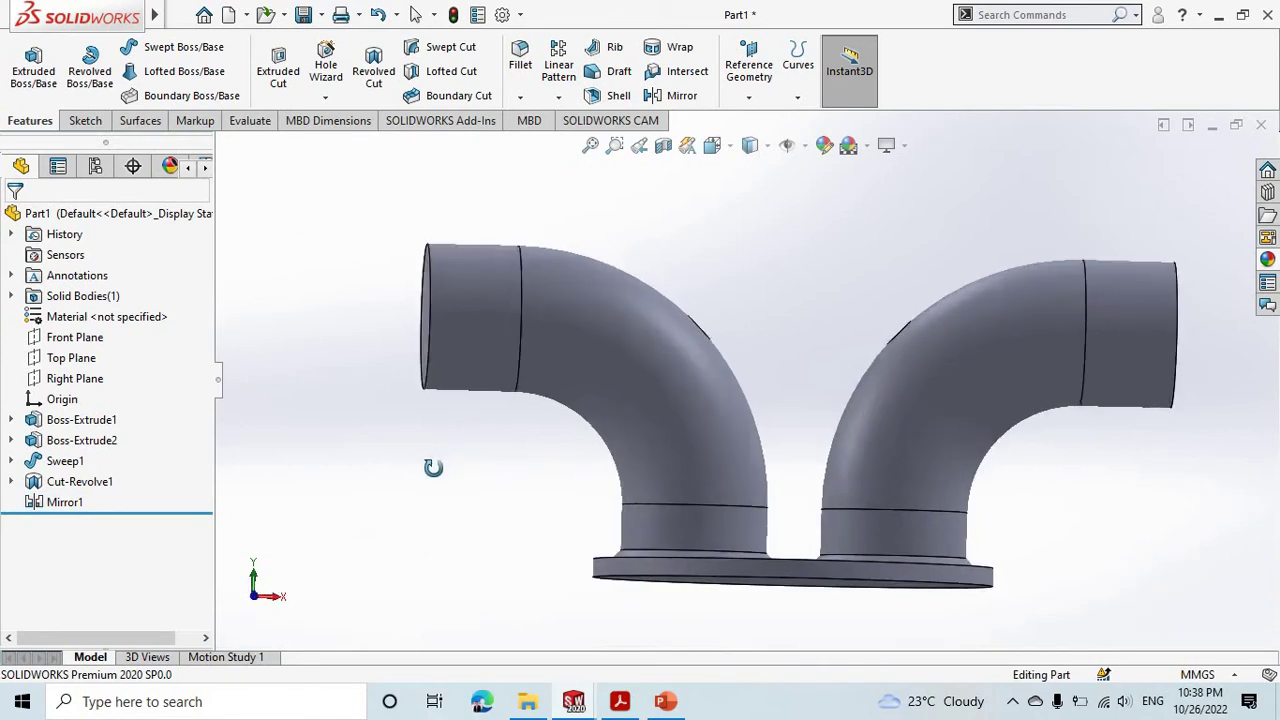
middle_click_drag(470, 424, 500, 491)
scroll(678, 527, "down", 2)
middle_click_drag(678, 527, 736, 503)
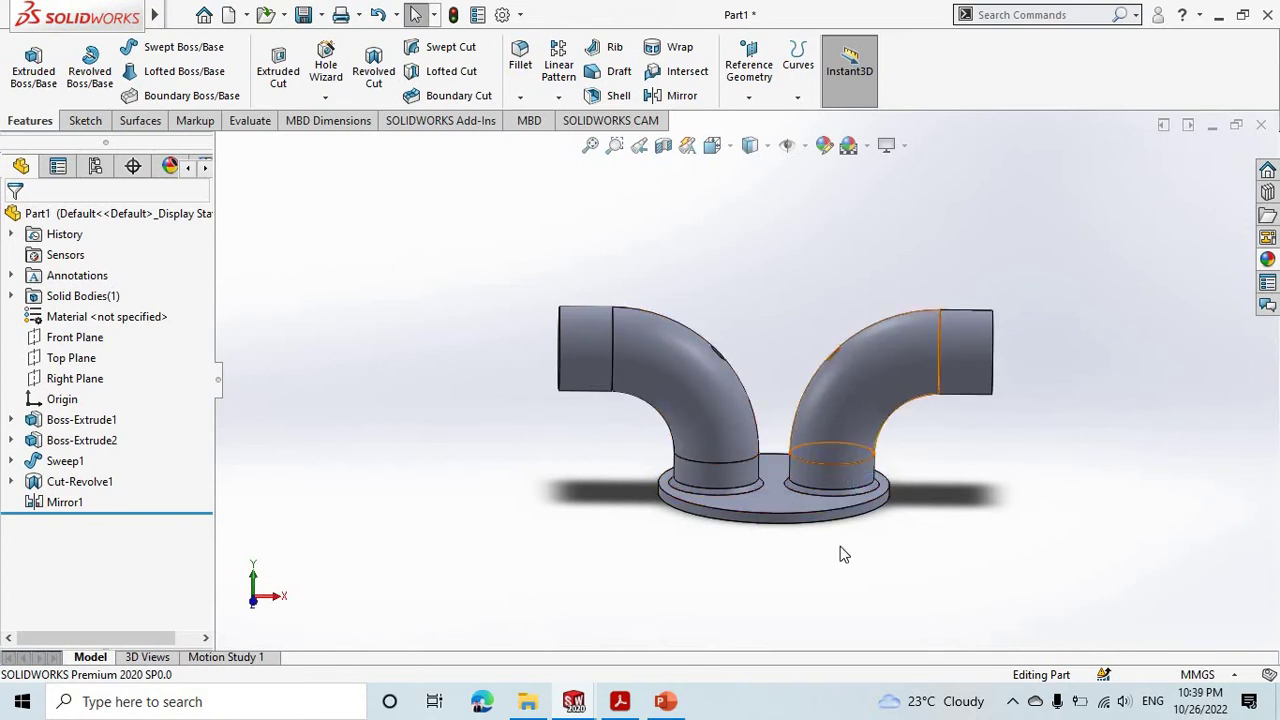
Step: Switch to the ANSYS tutorial PDF and scroll to Figure 3.1 Problem Schematic
left_click(622, 705)
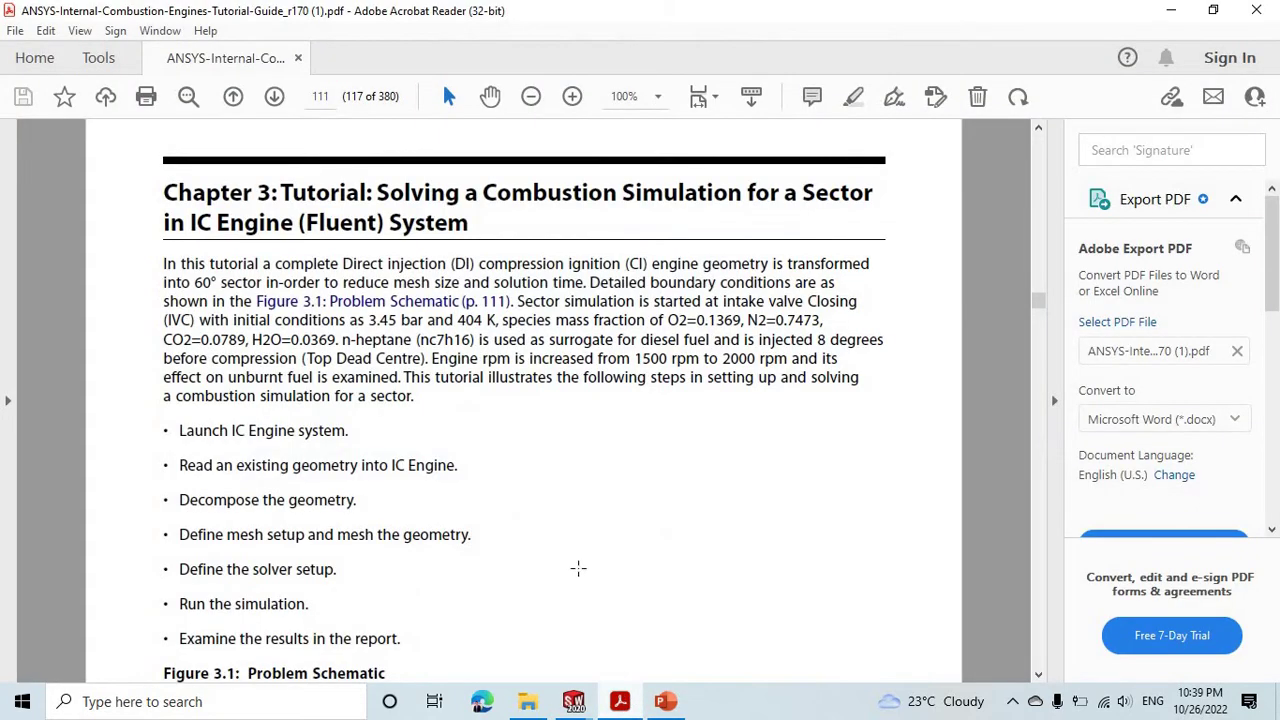
scroll(407, 438, "down", 5)
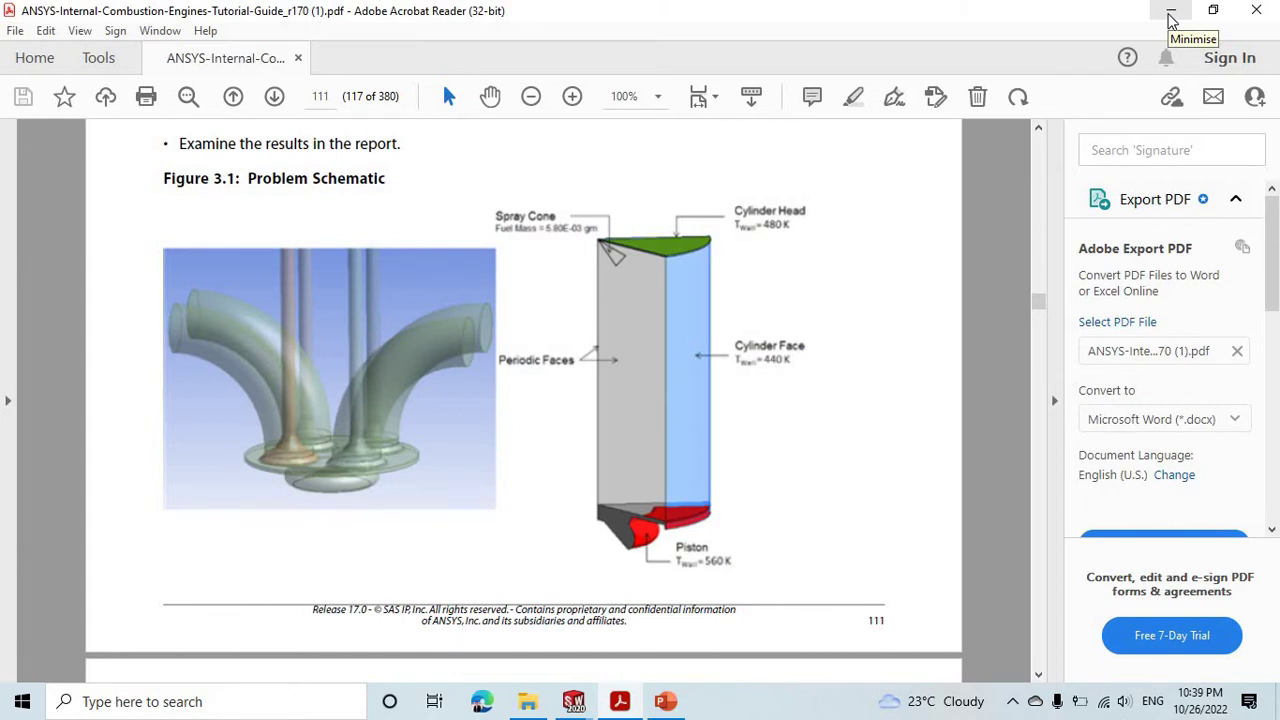
Step: Back in Part1, start a new sketch on the Front Plane and view it normal to
left_click(1171, 15)
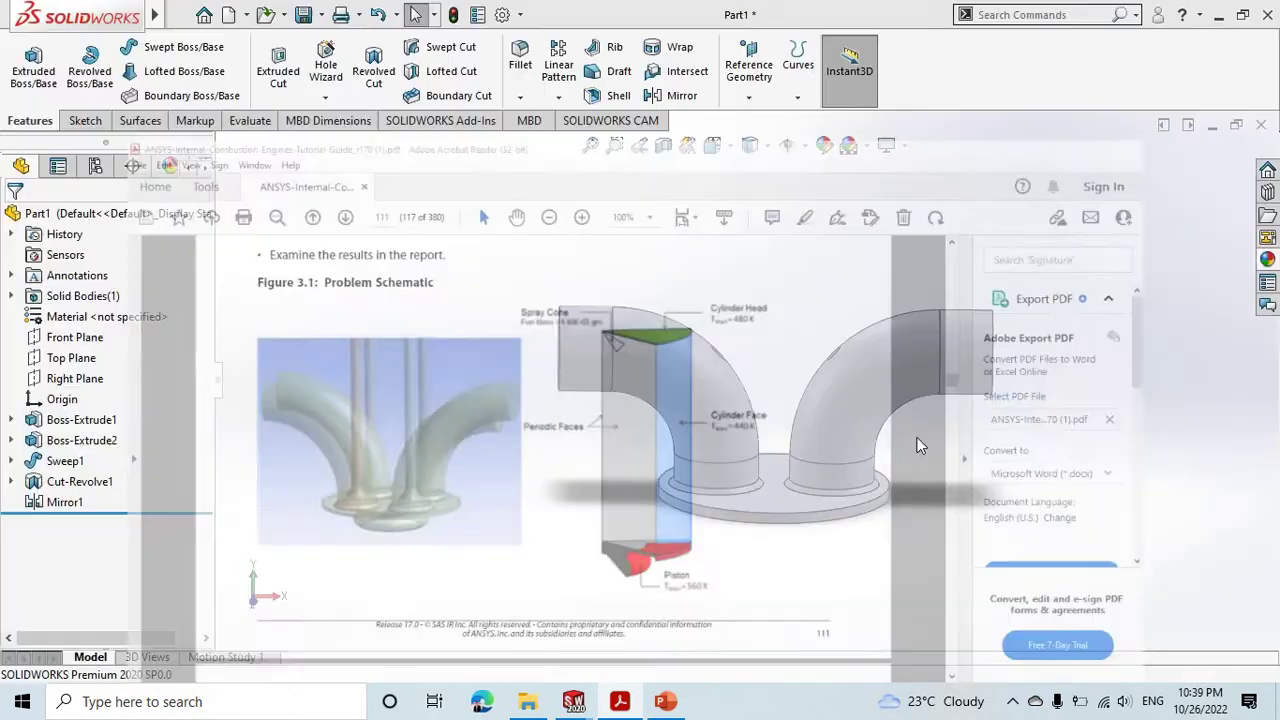
scroll(810, 455, "down", 2)
middle_click_drag(802, 450, 806, 458)
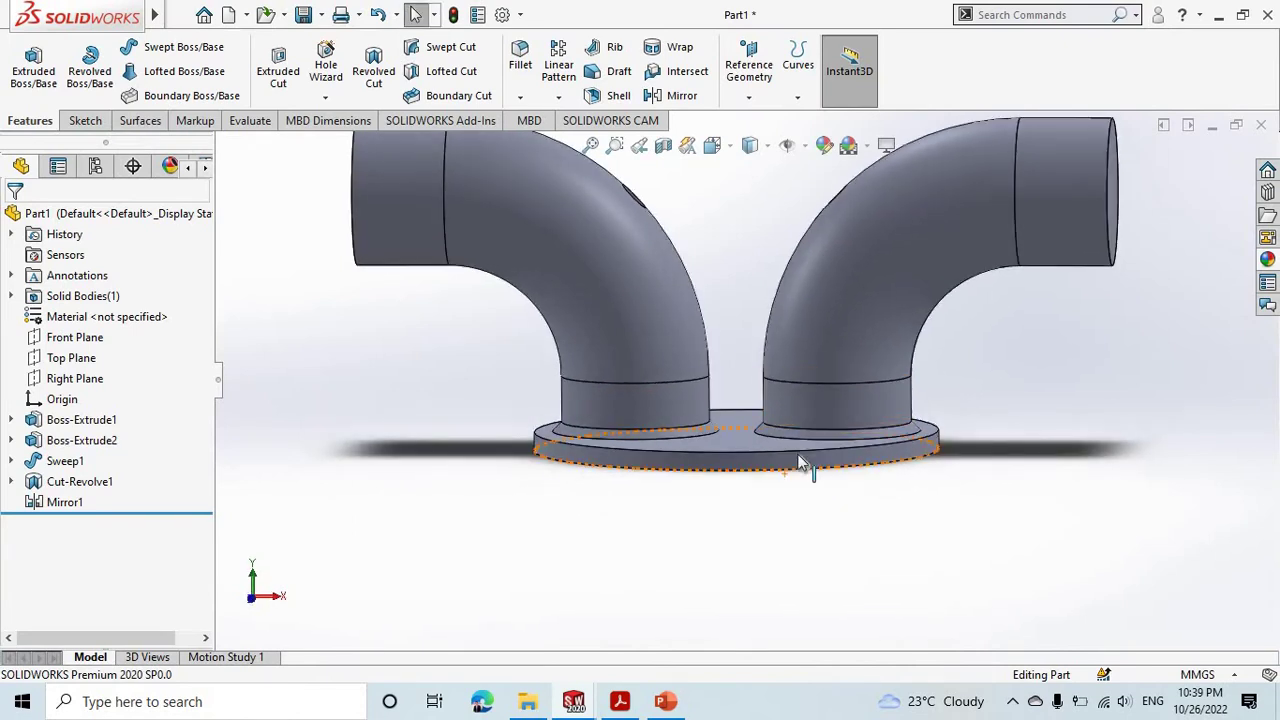
scroll(802, 457, "down", 1)
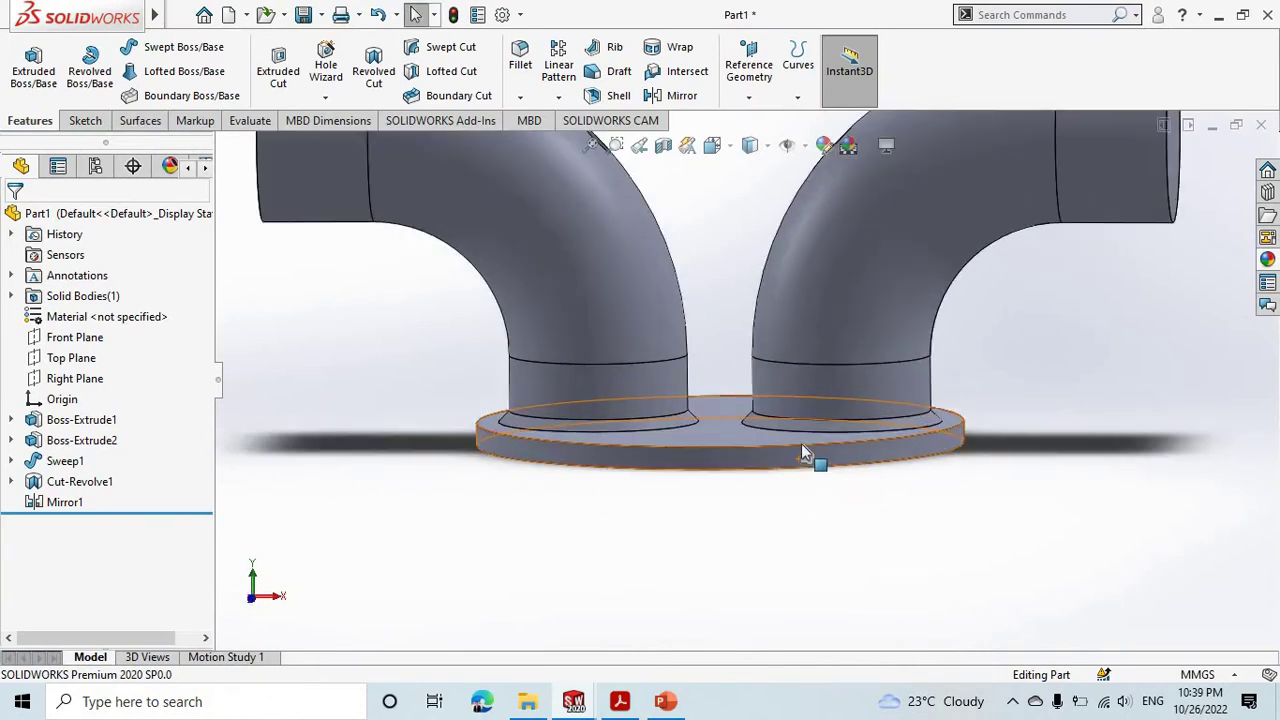
scroll(801, 452, "down", 2)
scroll(705, 514, "down", 2)
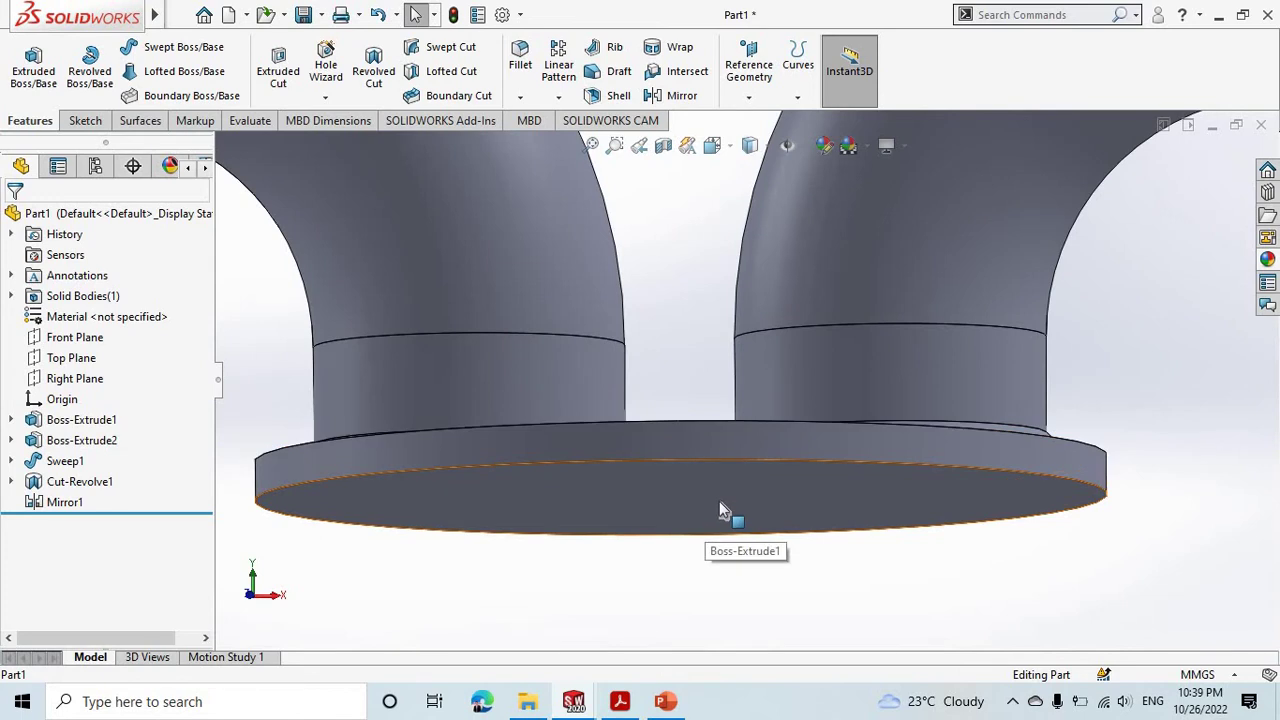
scroll(696, 508, "up", 3)
scroll(696, 504, "up", 2)
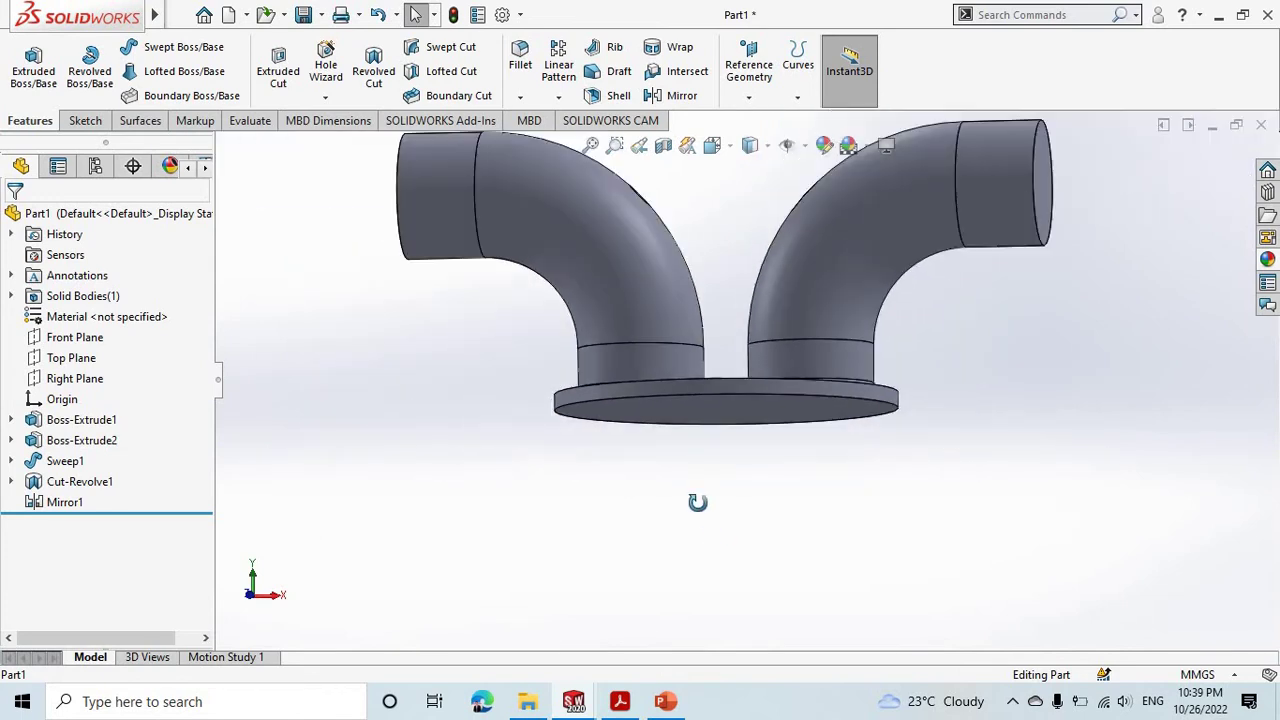
left_click(55, 344)
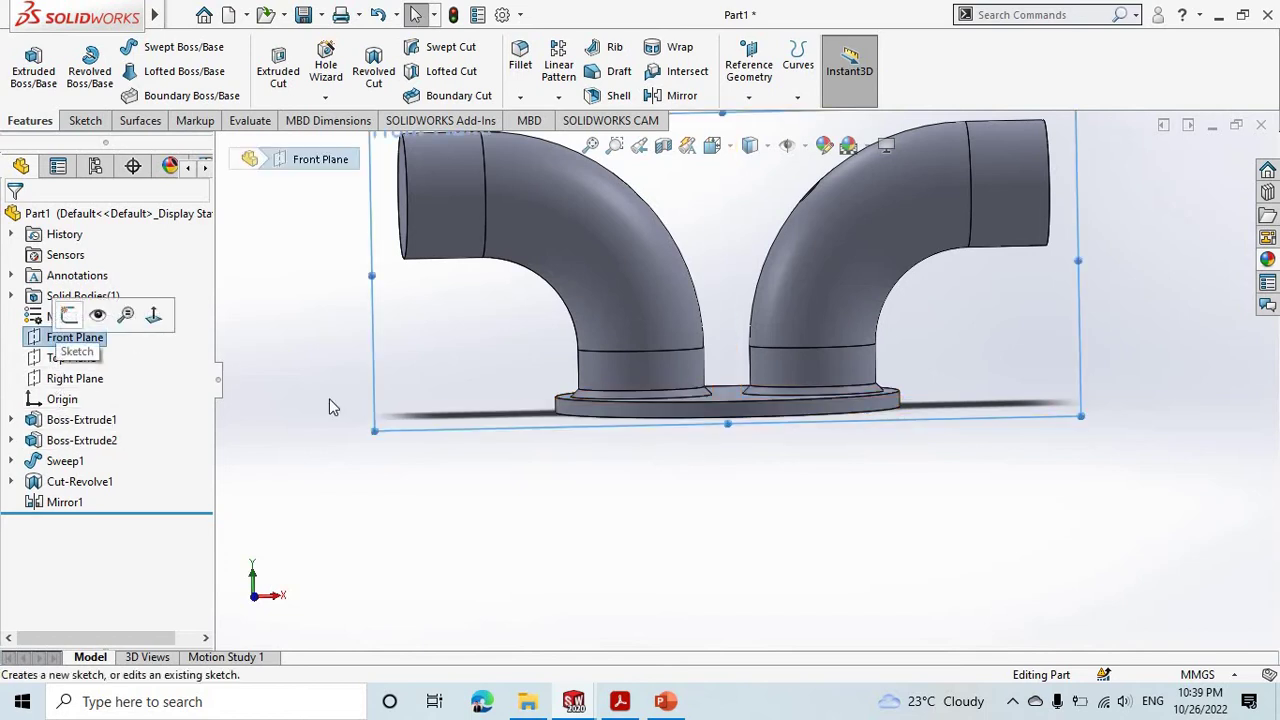
left_click(73, 324)
left_click(80, 523)
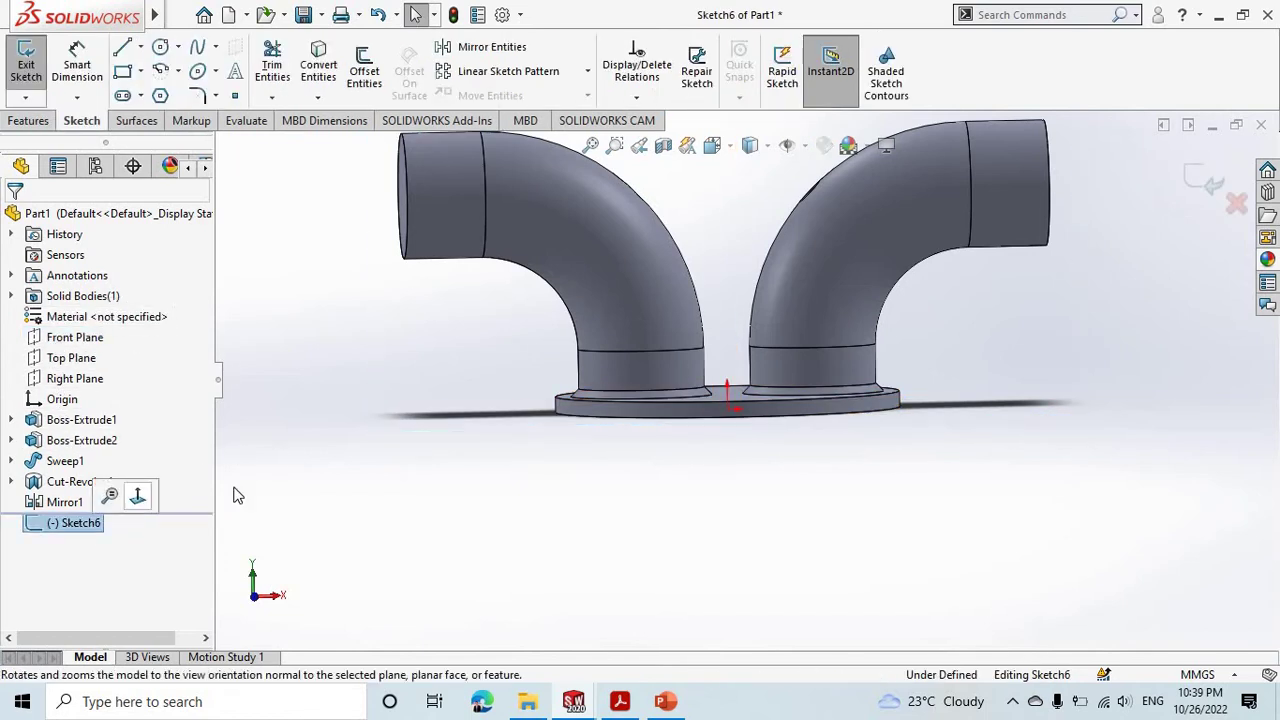
left_click(139, 496)
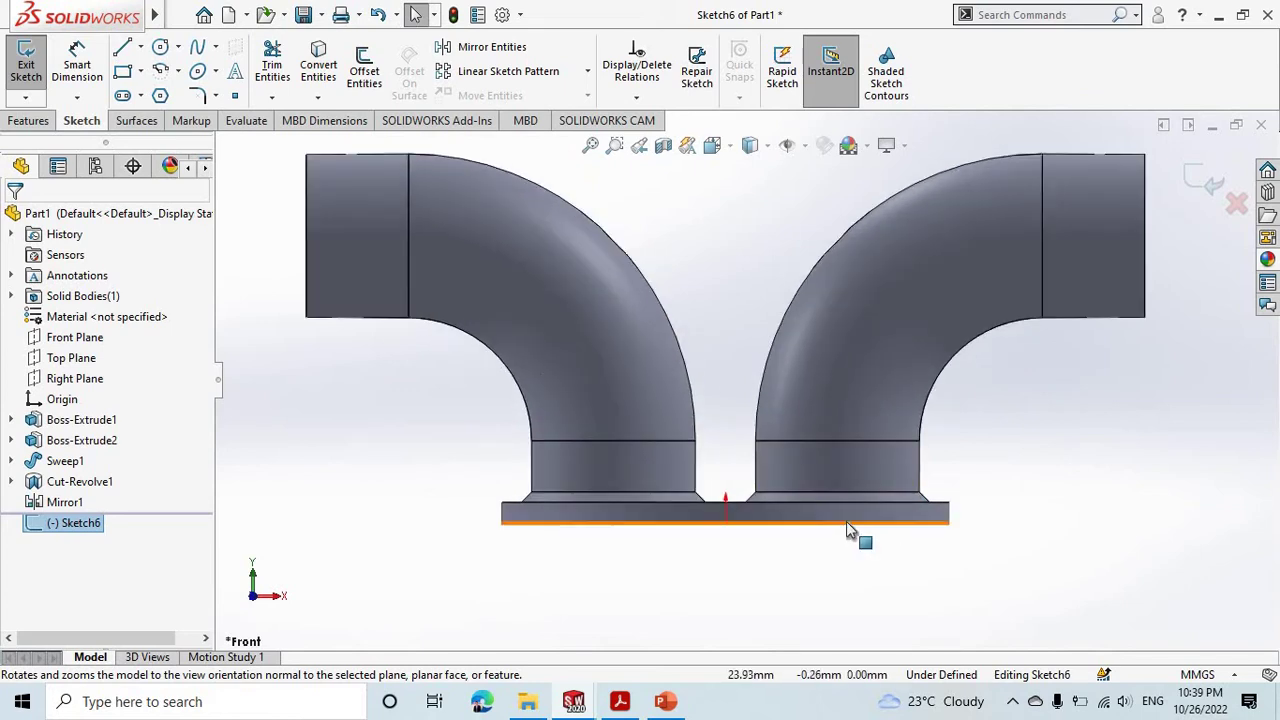
scroll(846, 521, "down", 5)
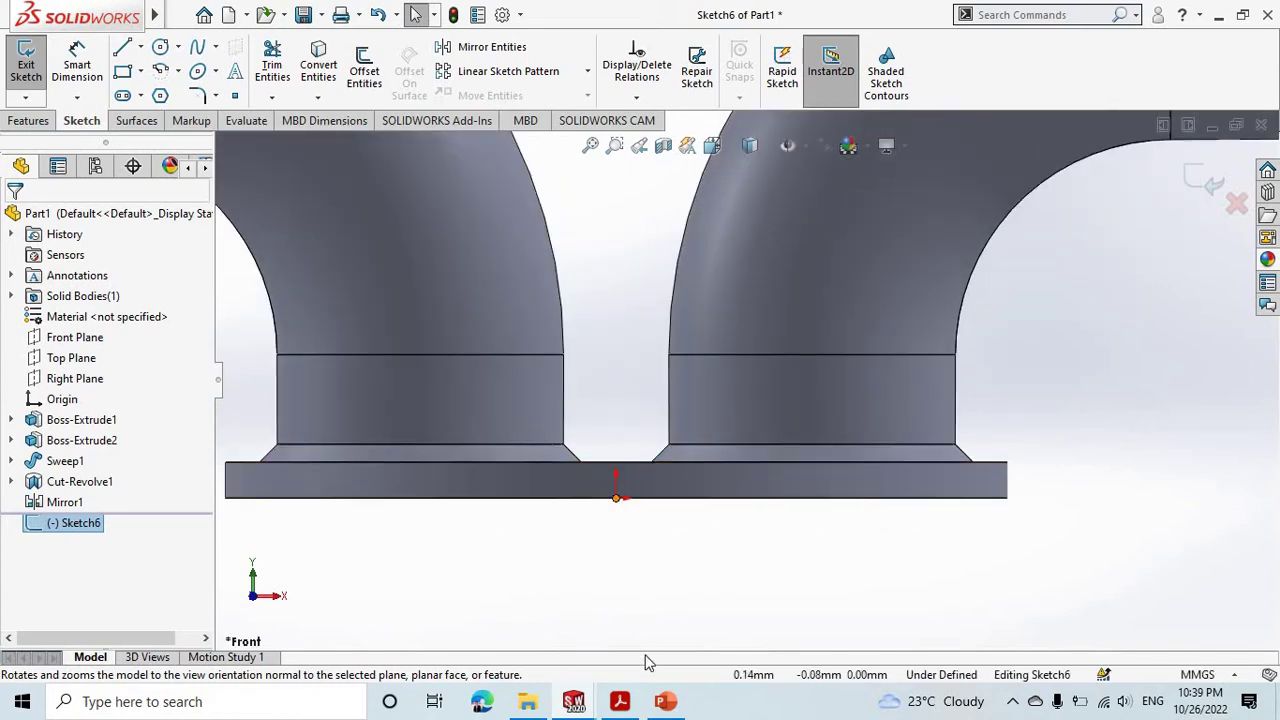
Step: Draw connected lines from the origin forming a rectangular profile under the base plate
left_click(122, 47)
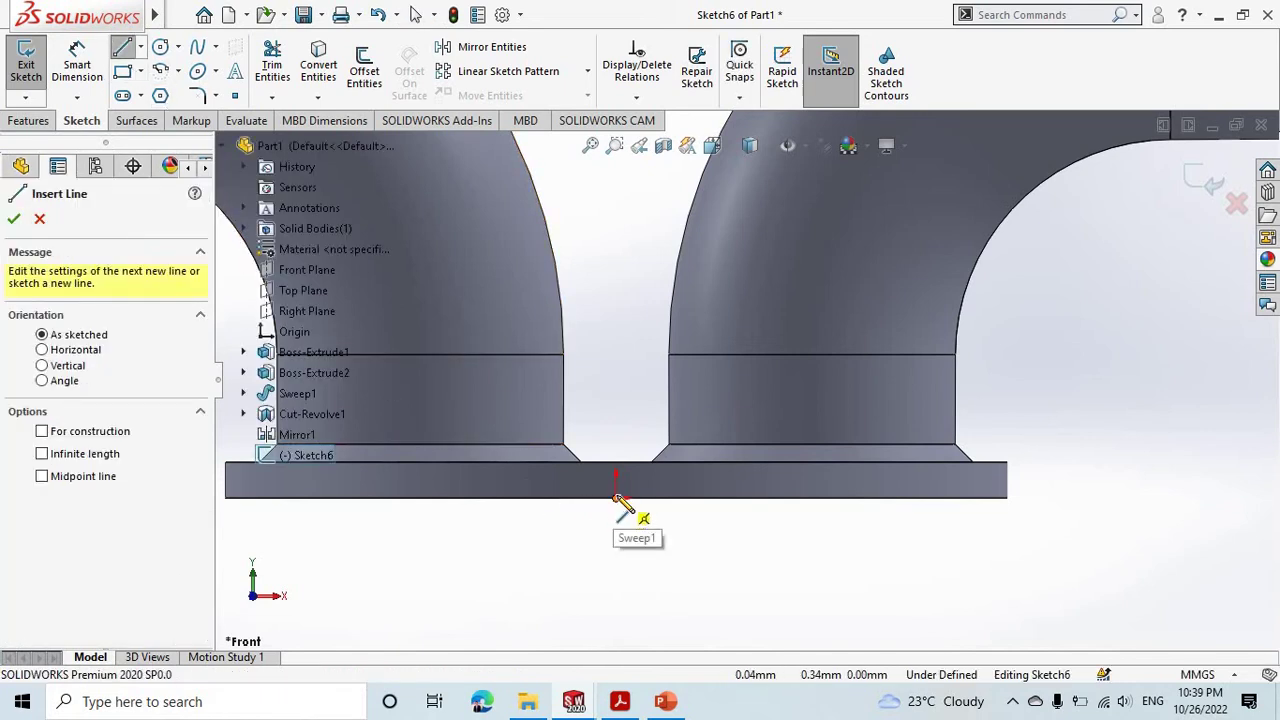
left_click(617, 497)
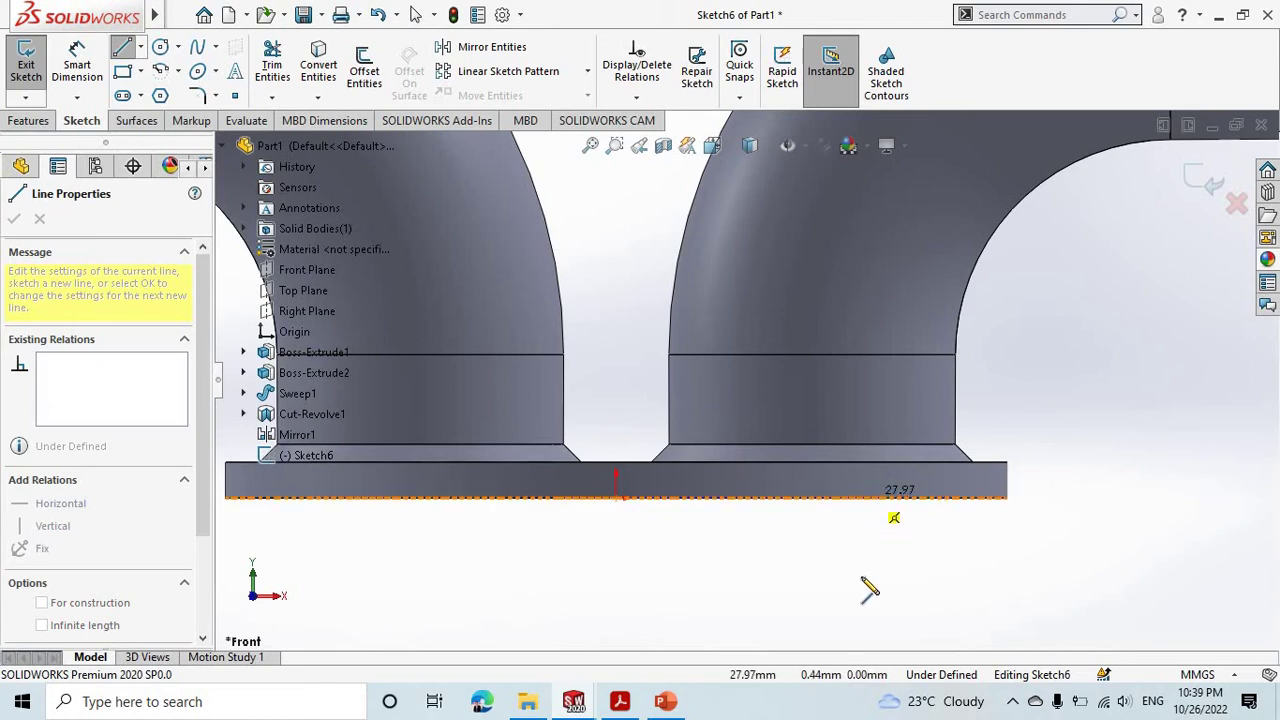
left_click(866, 497)
scroll(870, 600, "down", 3)
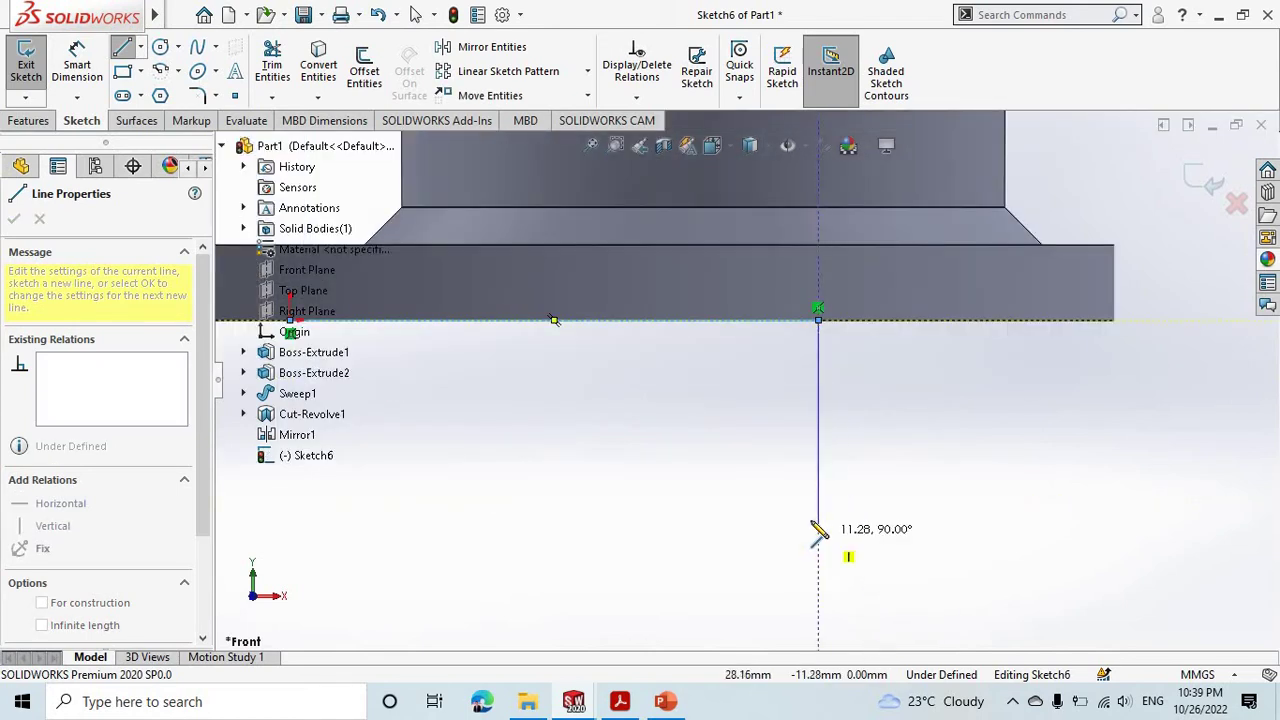
scroll(808, 515, "up", 2)
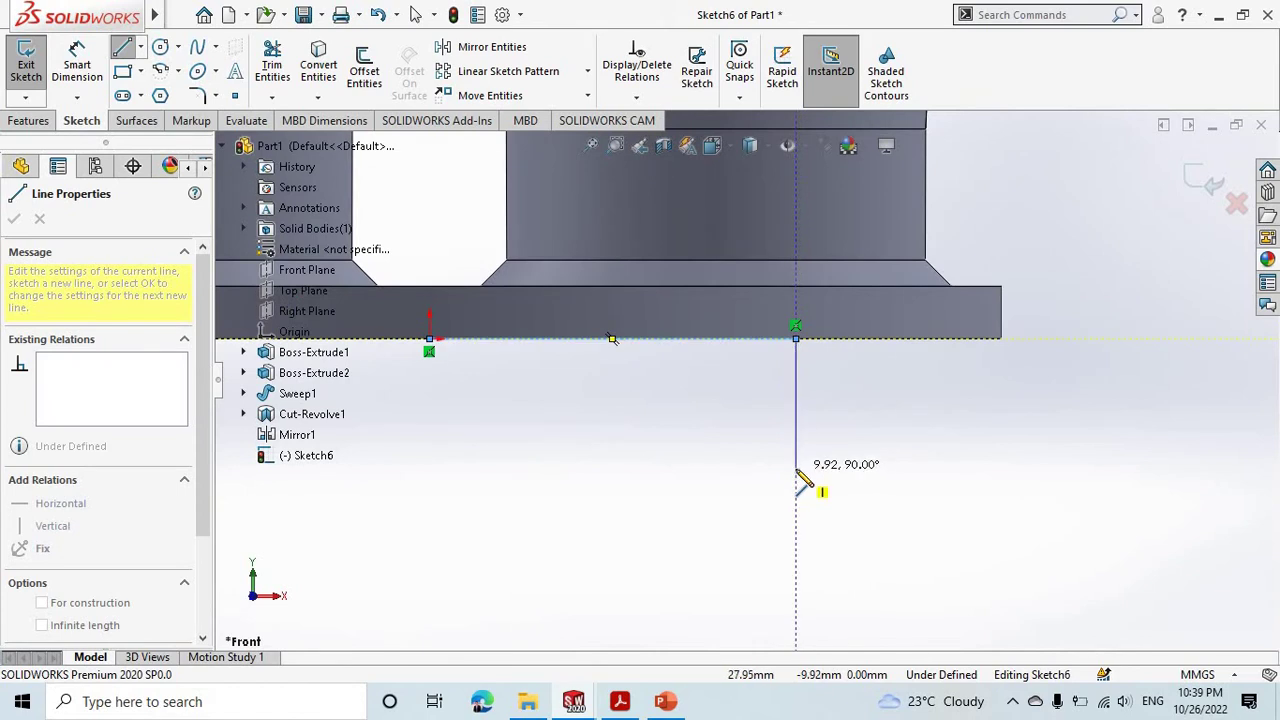
left_click(796, 469)
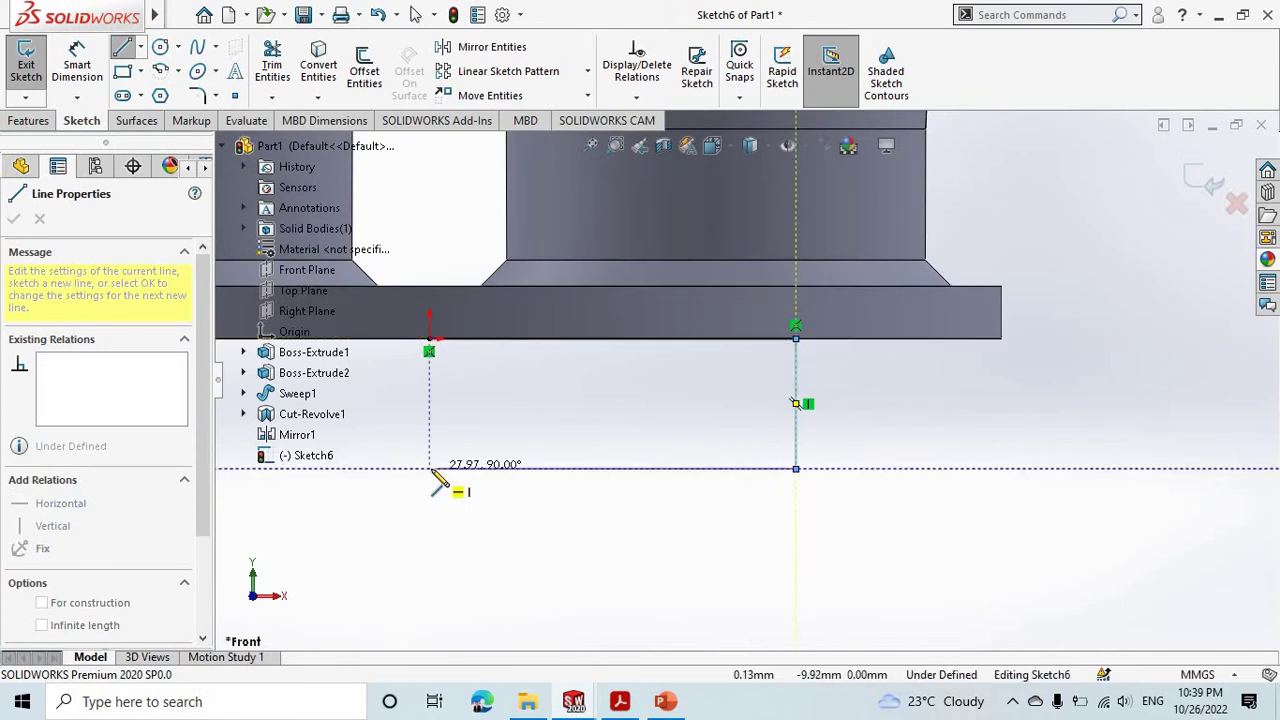
left_click(429, 468)
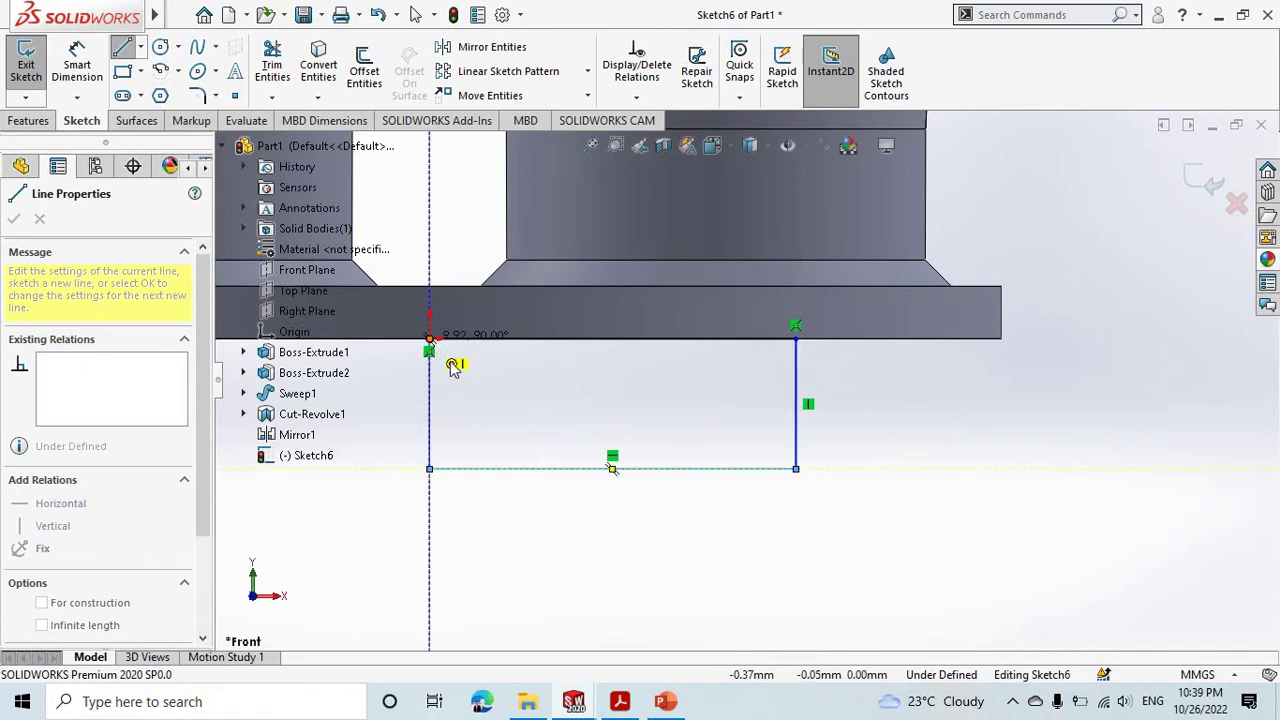
left_click(429, 338)
scroll(490, 500, "down", 1)
scroll(617, 646, "up", 2)
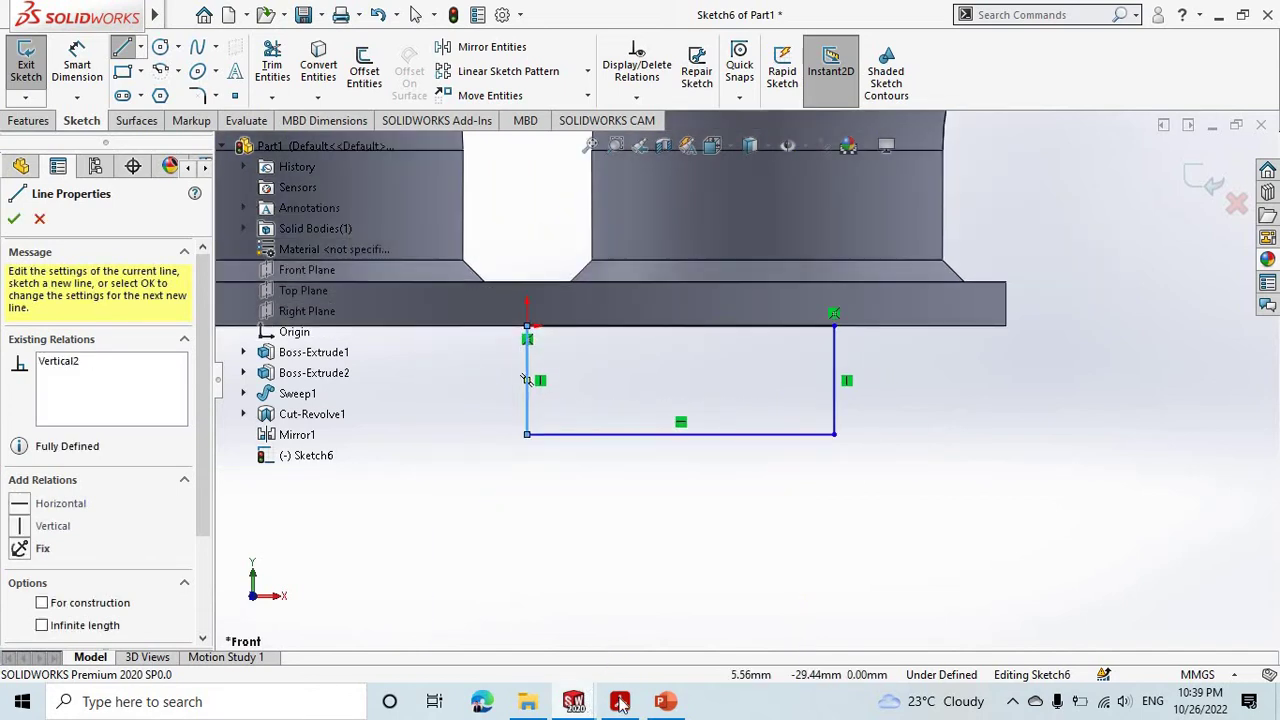
left_click(620, 702)
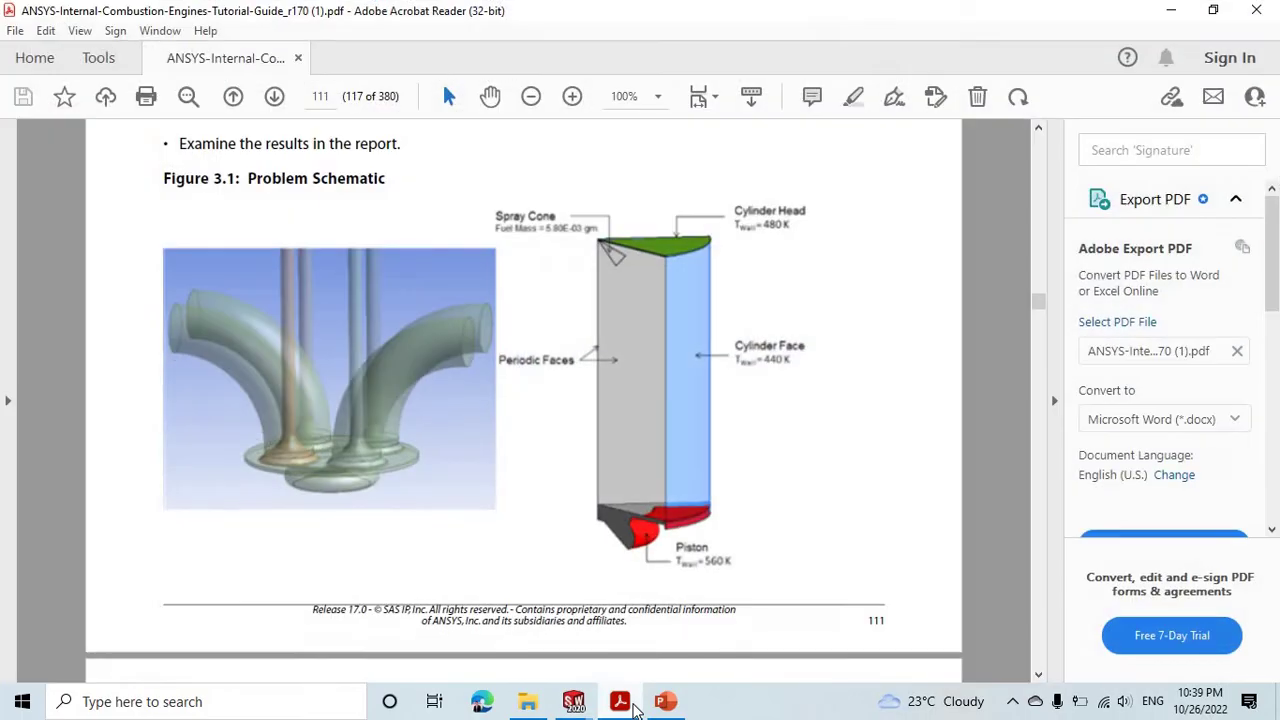
key("alt+Tab")
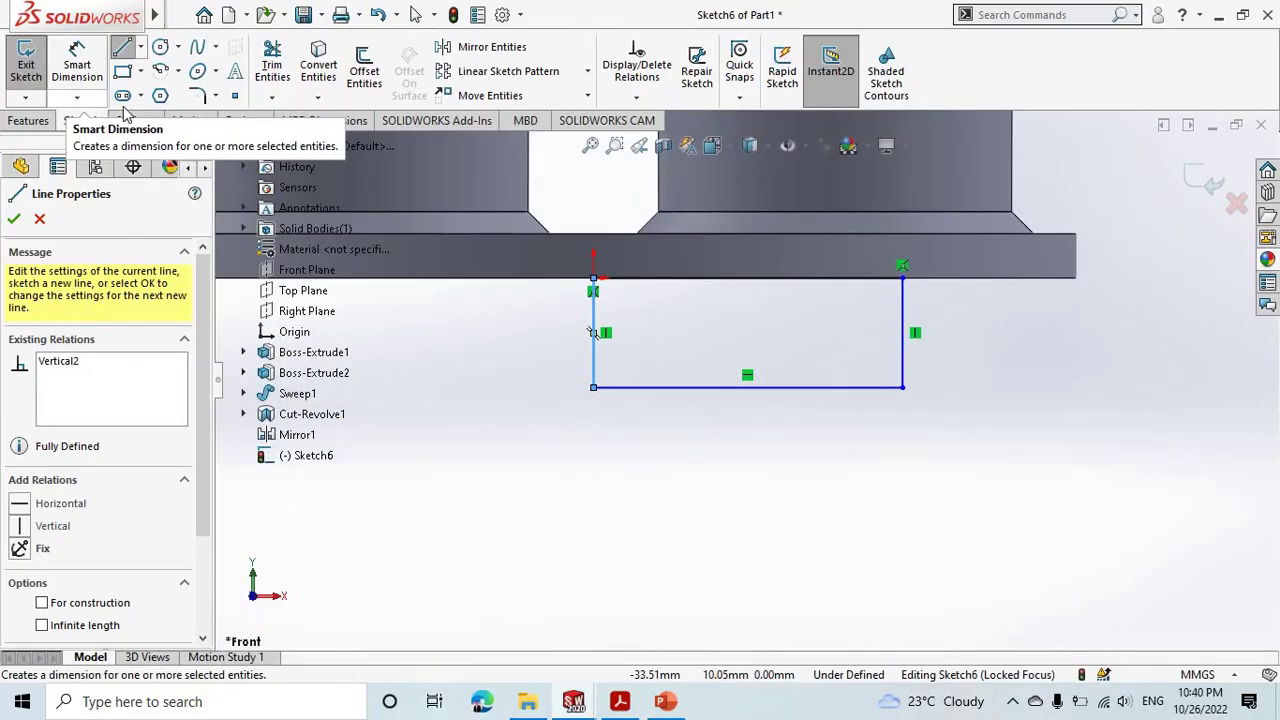
Step: Round the profile's bottom-right corner with a 5 mm sketch fillet
left_click(197, 95)
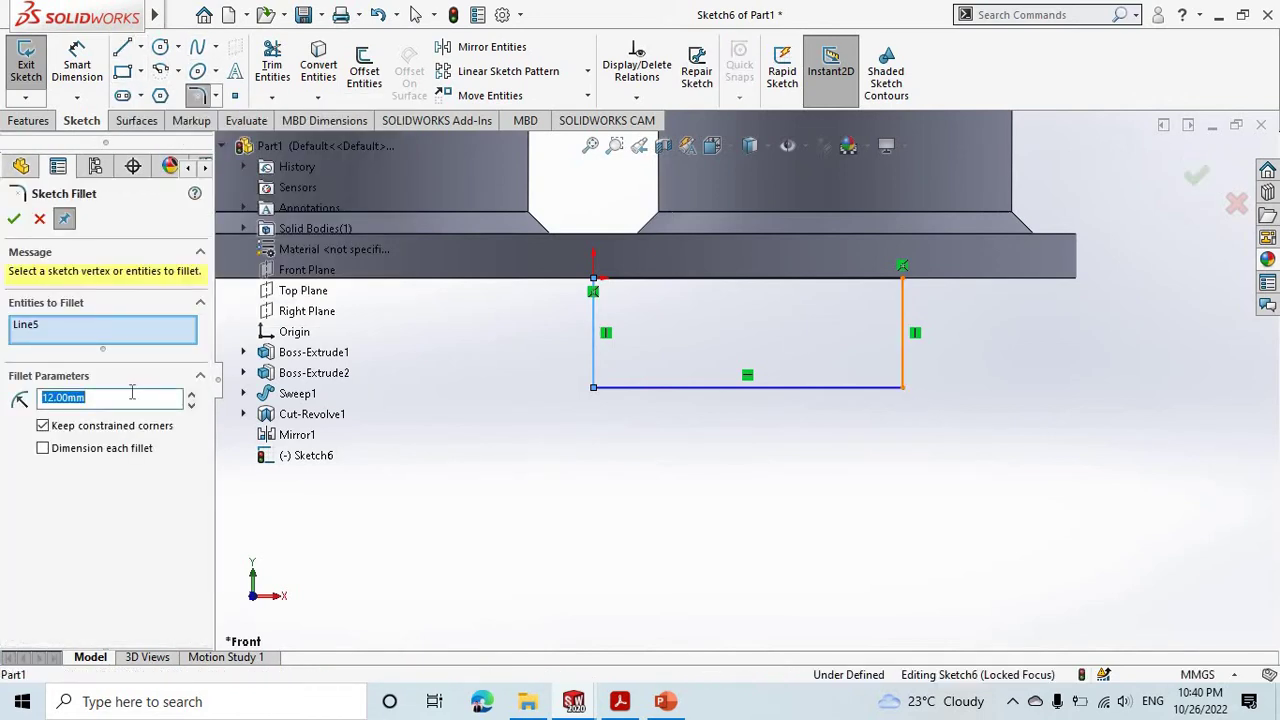
left_click(903, 389)
type("1")
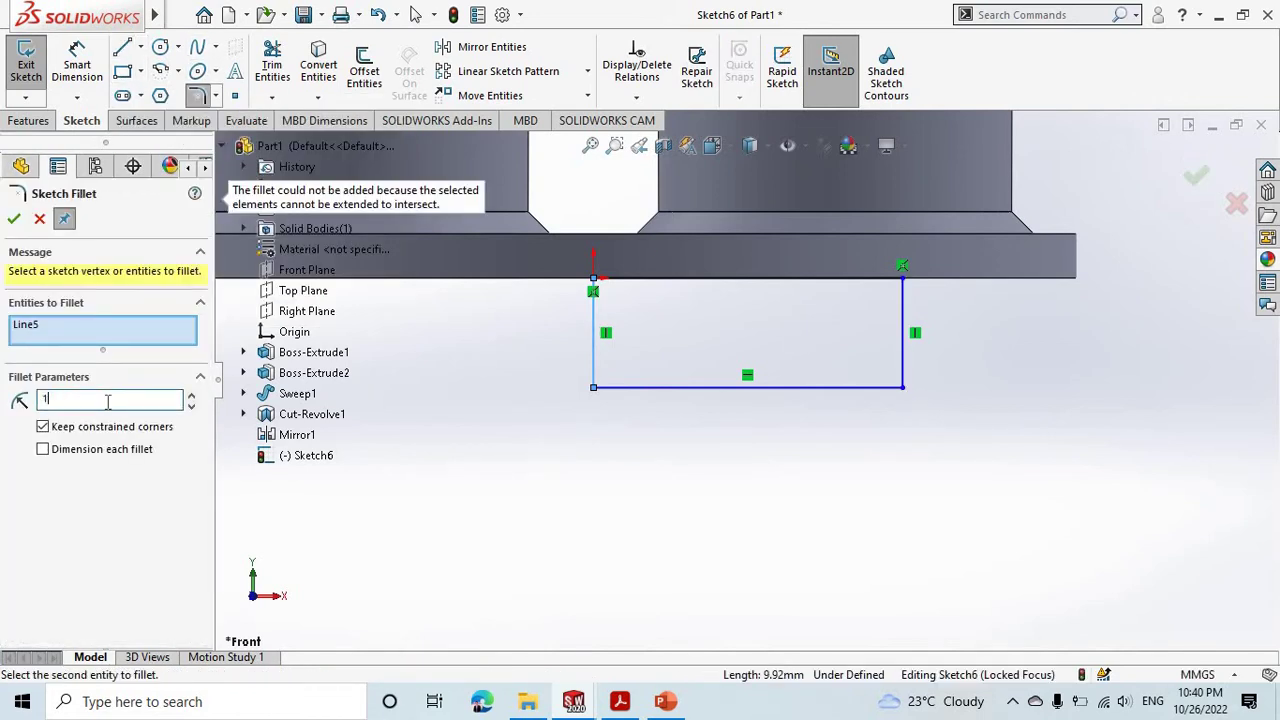
left_click(905, 397)
right_click(88, 324)
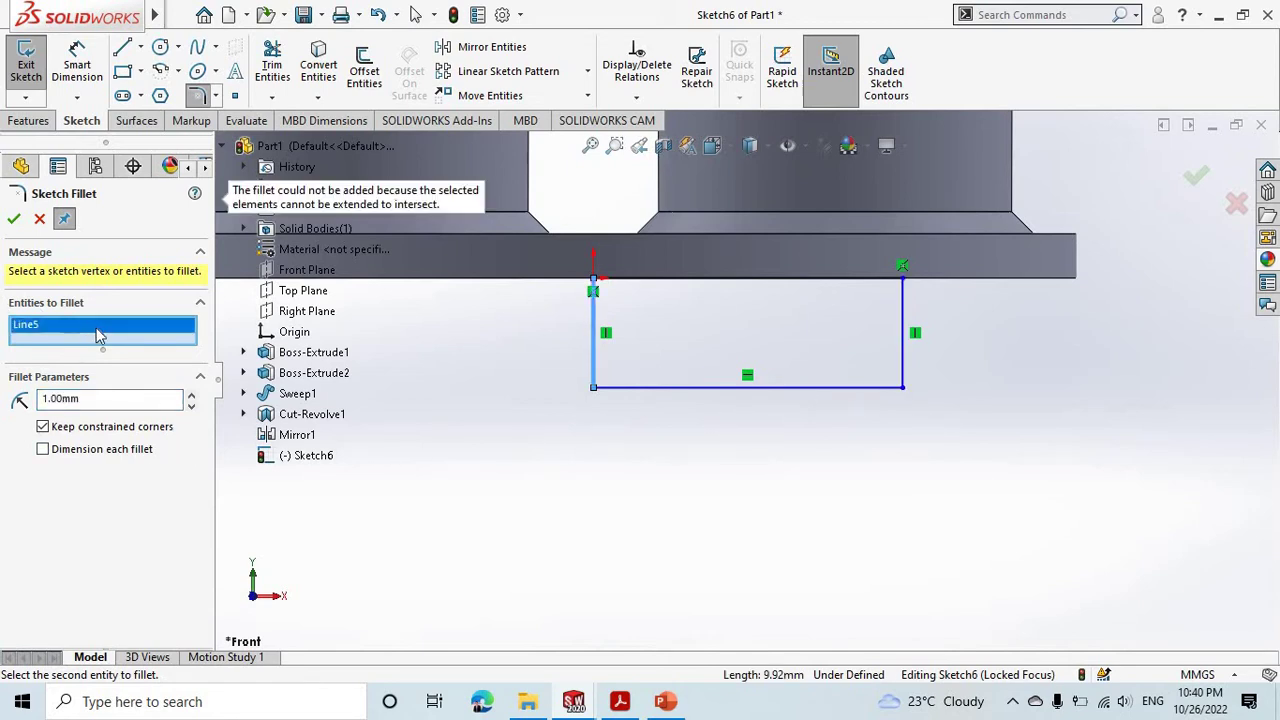
left_click(125, 340)
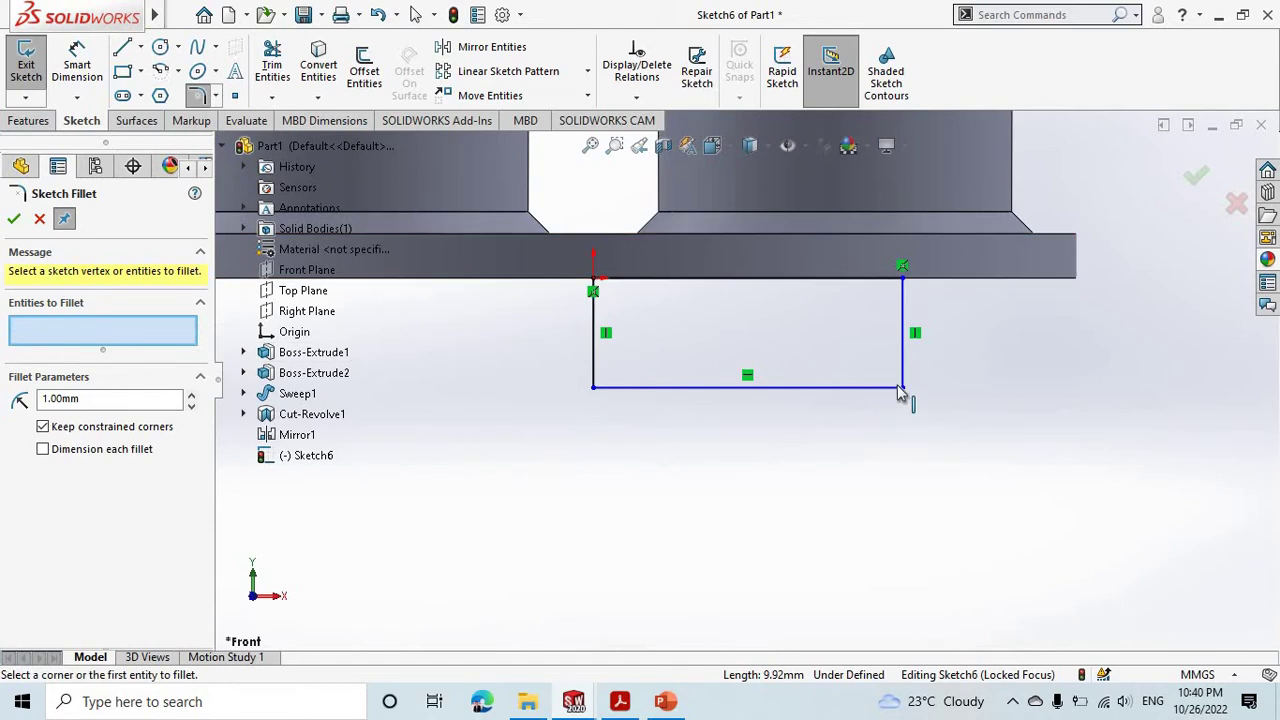
left_click(901, 389)
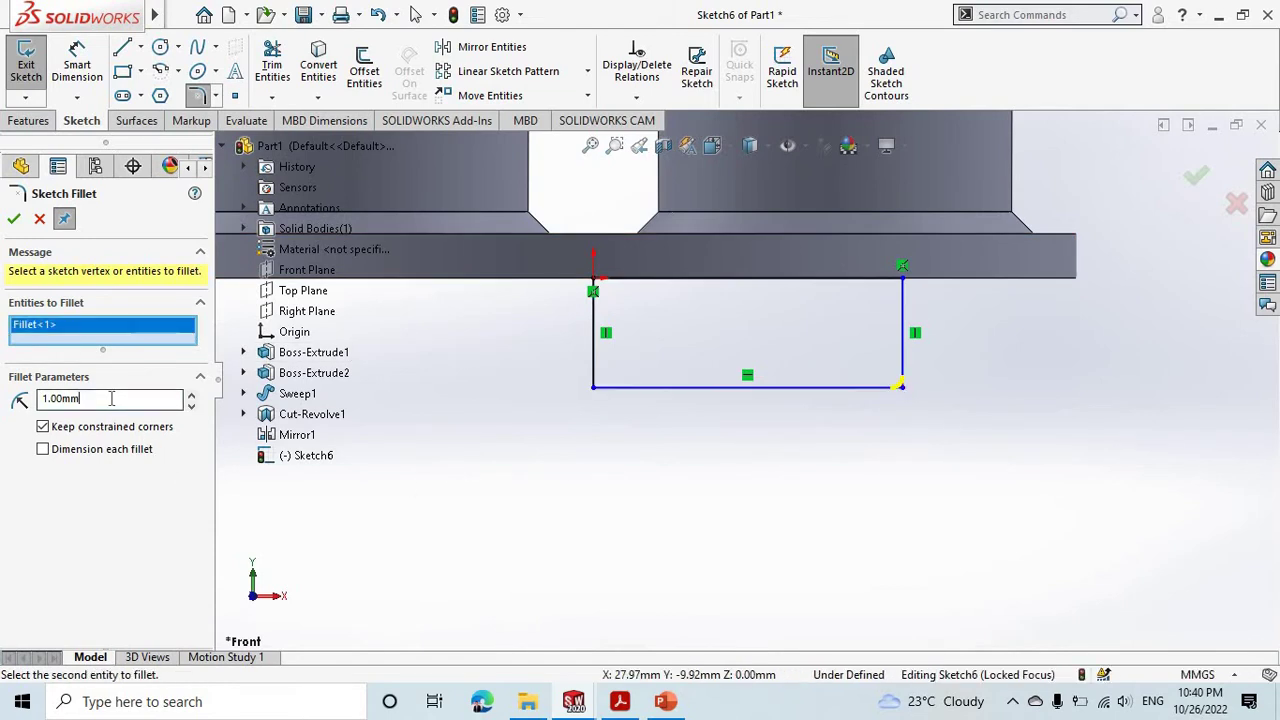
left_click(110, 398)
type("10")
type("5")
key("Return")
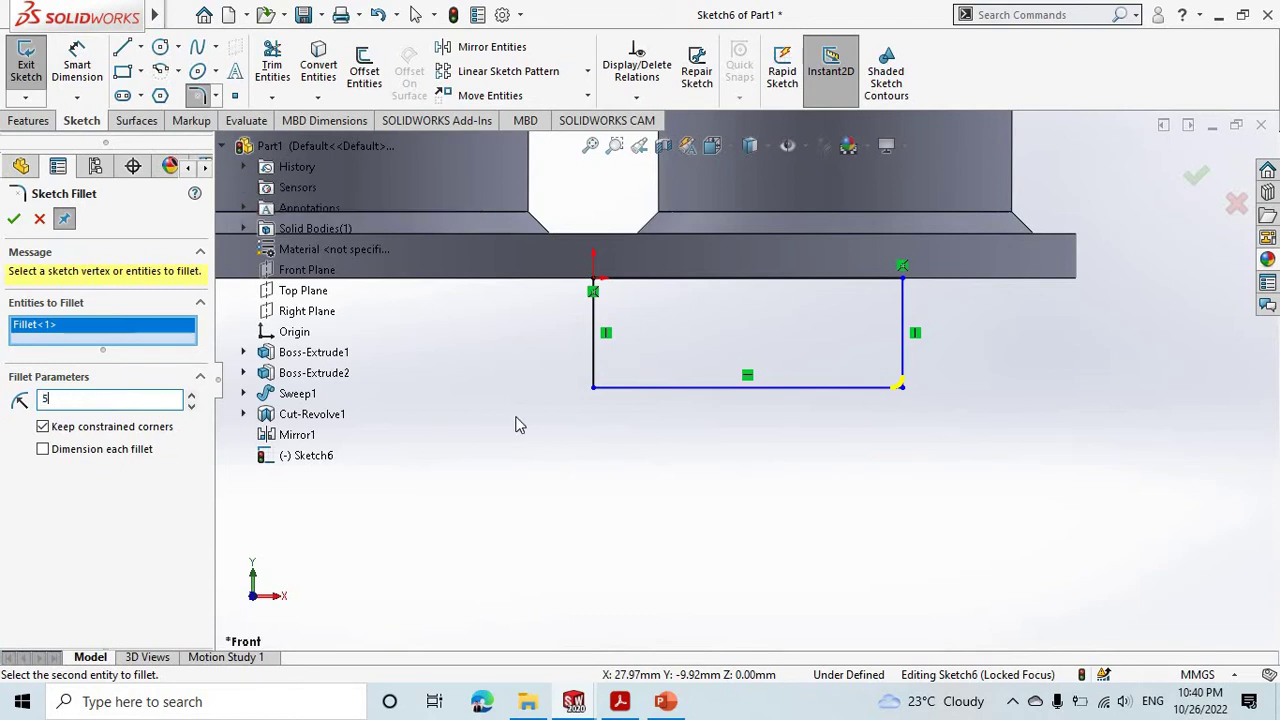
key("Return")
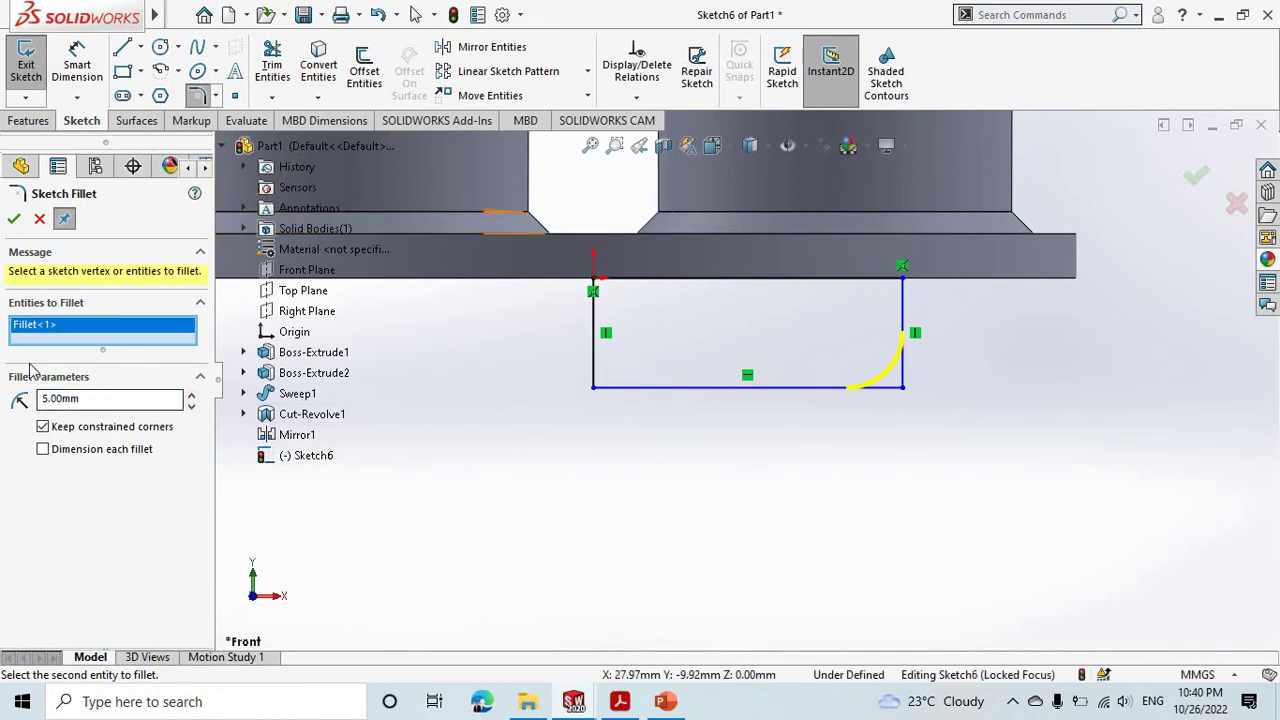
left_click(15, 220)
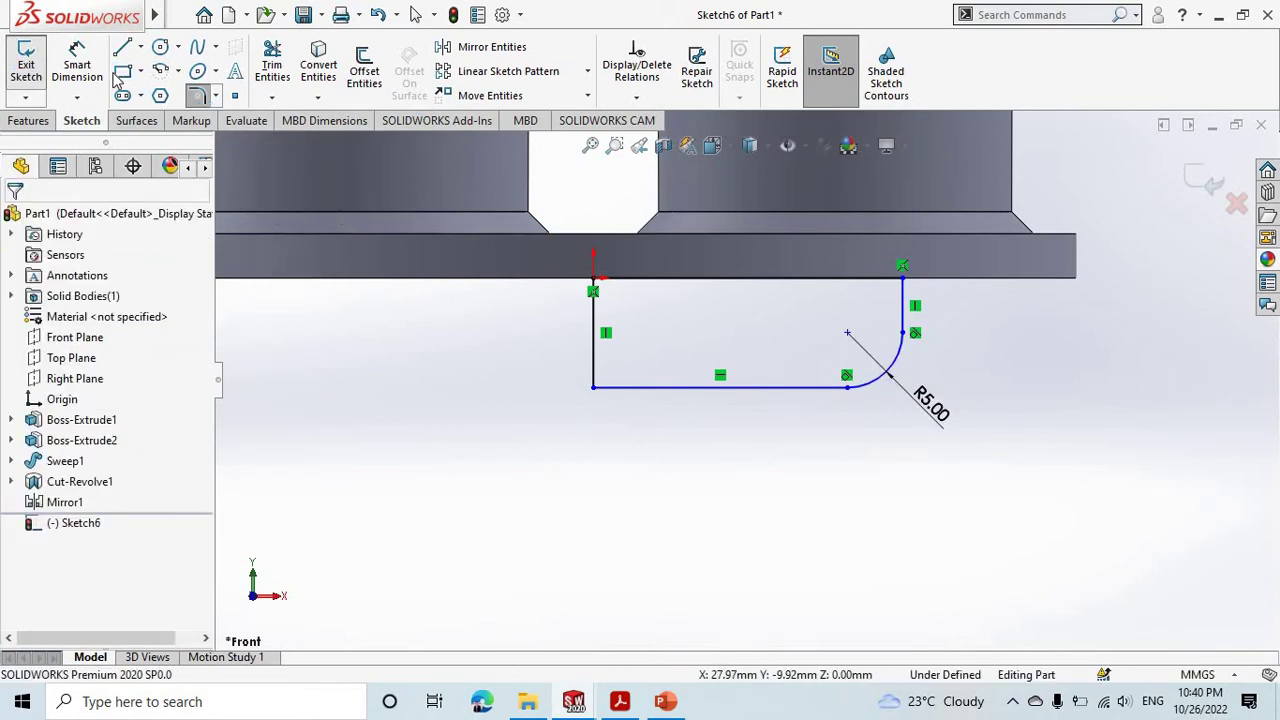
Step: Revolve the profile 360° about its left line and orbit to inspect the boss
left_click(595, 345)
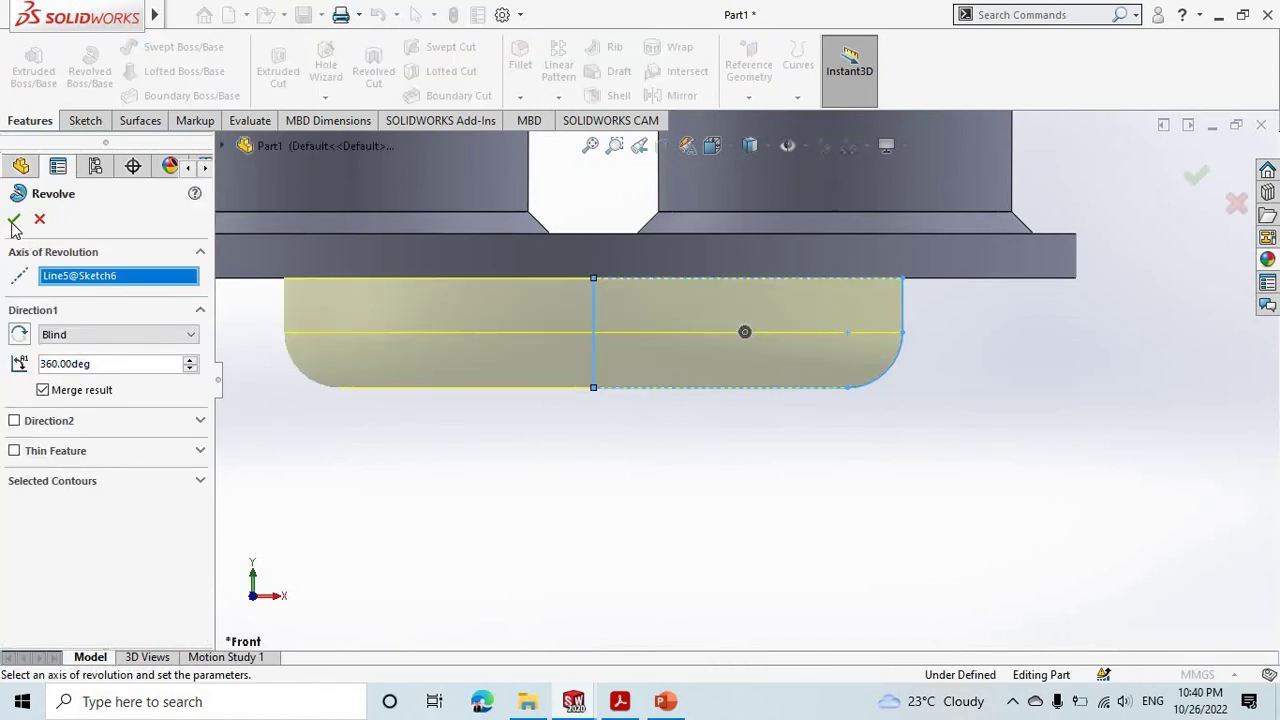
key("Return")
mouse_move(553, 403)
middle_mouse_down()
mouse_move(565, 452)
mouse_move(556, 414)
mouse_move(480, 395)
middle_mouse_up()
scroll(480, 395, "down", 3)
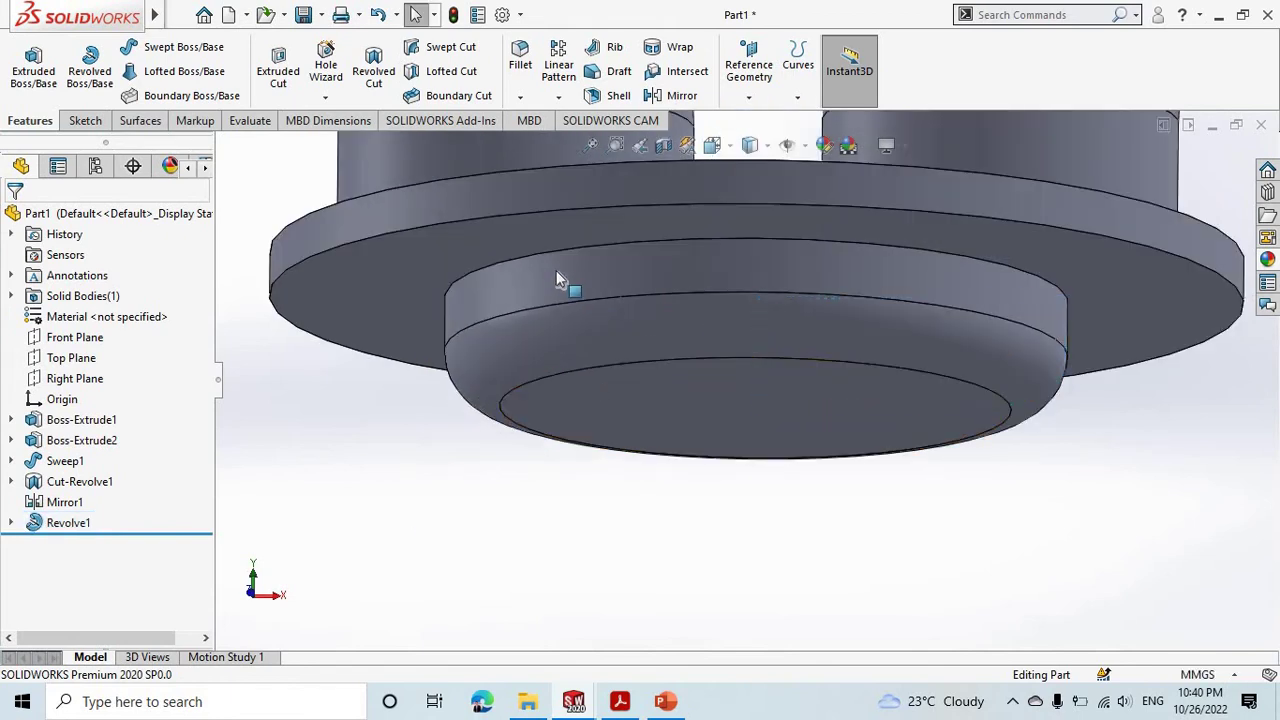
mouse_move(556, 270)
middle_mouse_down()
mouse_move(561, 292)
mouse_move(543, 271)
mouse_move(563, 294)
mouse_move(557, 346)
middle_mouse_up()
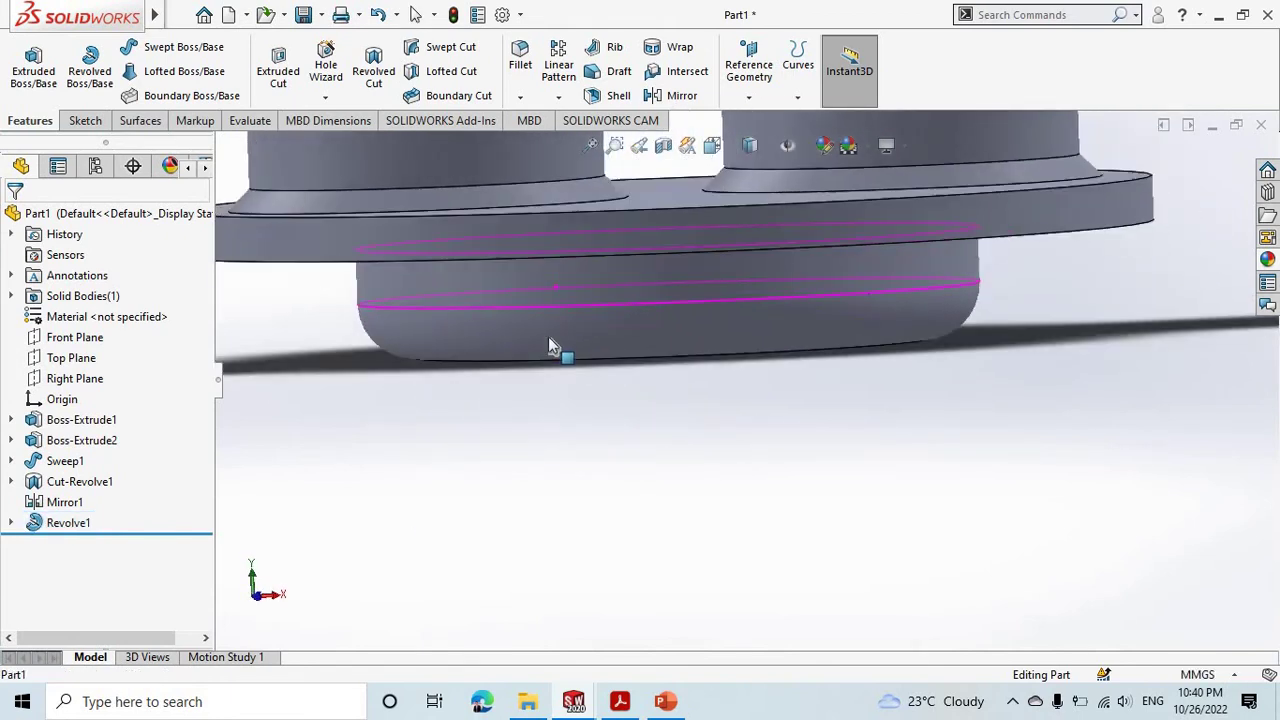
Step: Edit Sketch6 and dimension its vertical profile line to 15 mm, then exit the sketch
left_click(11, 522)
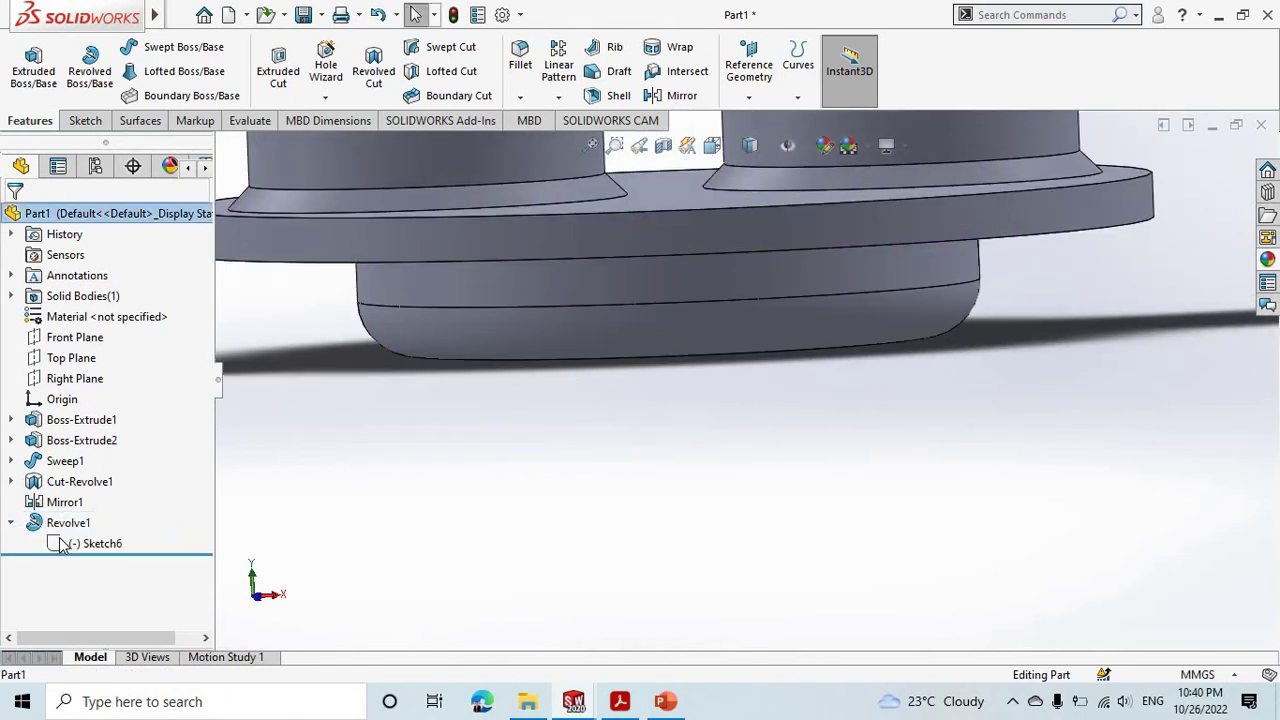
left_click(90, 543)
left_click(78, 488)
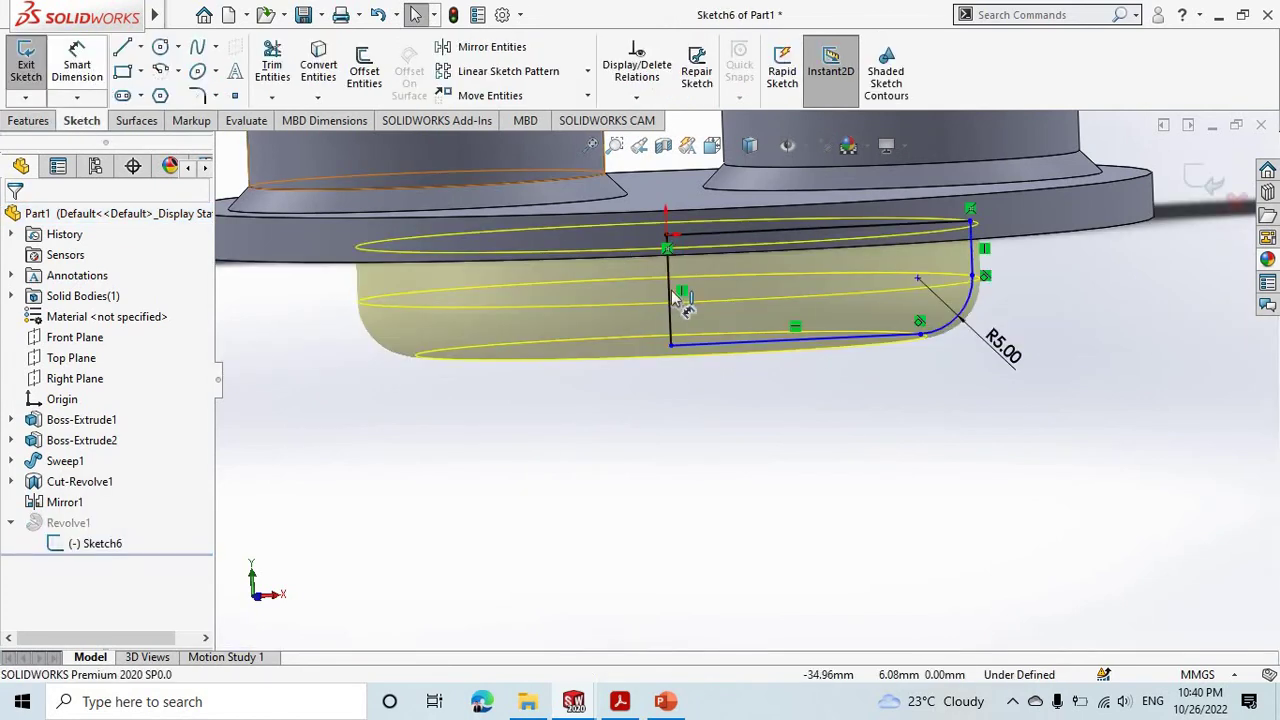
left_click(671, 292)
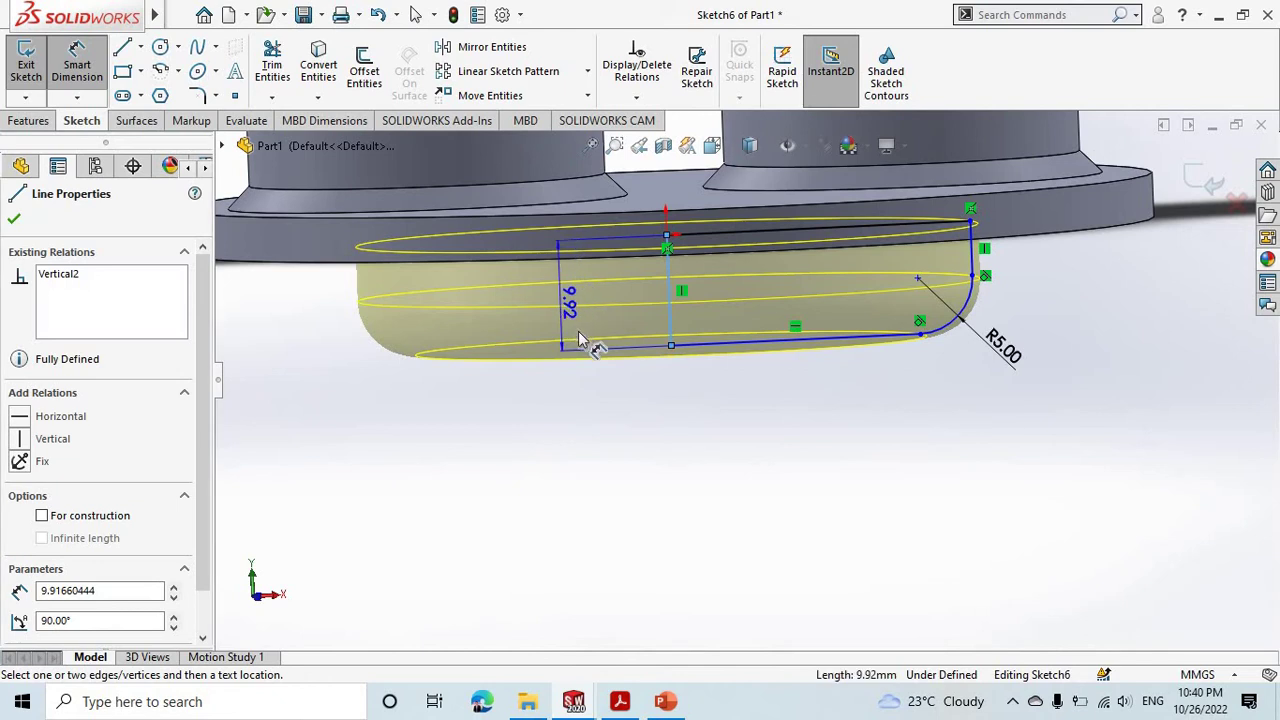
left_click(578, 340)
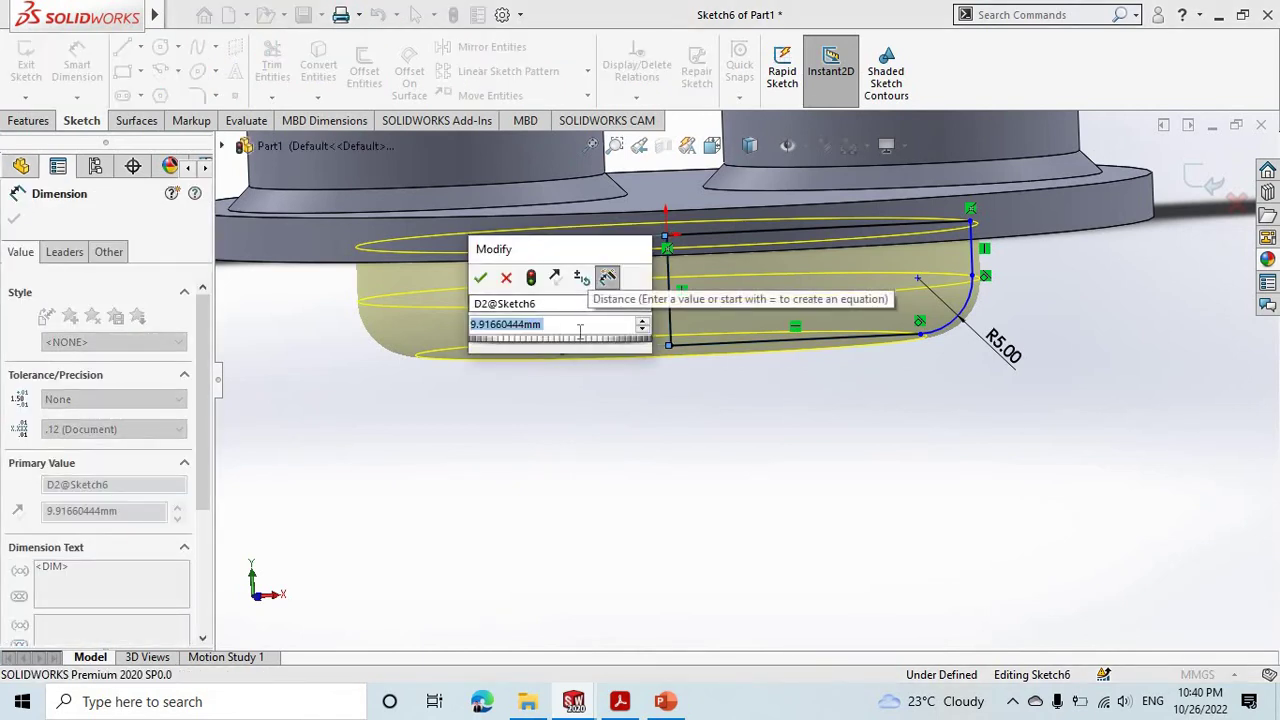
type("15")
key("Return")
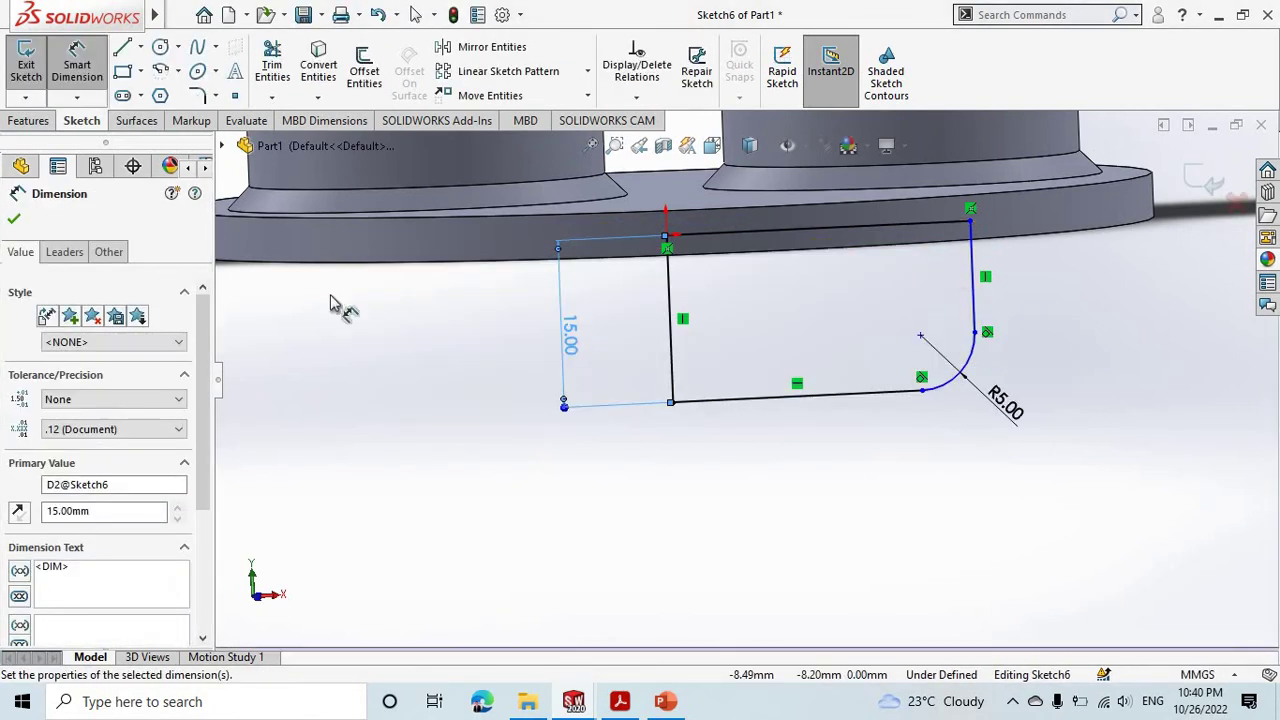
left_click(26, 65)
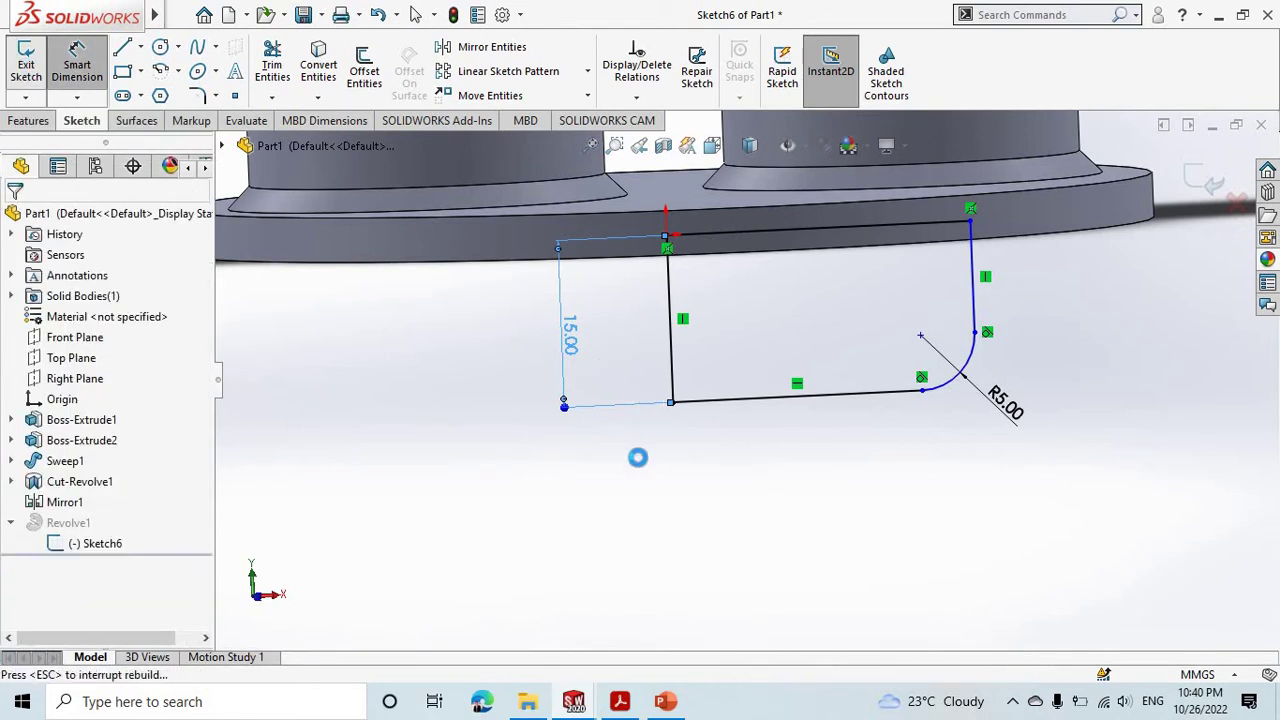
mouse_move(664, 452)
middle_mouse_down()
mouse_move(631, 443)
mouse_move(766, 280)
middle_mouse_up()
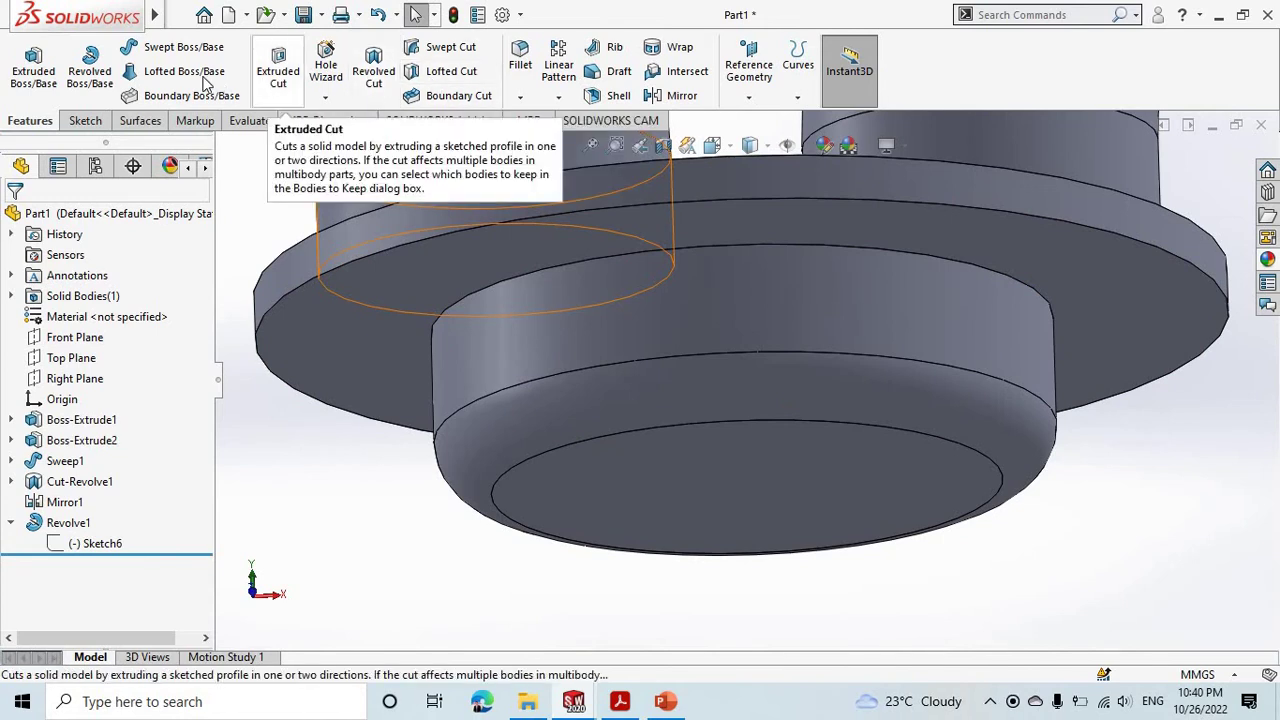
Step: Fillet the circular boss-to-flange edge with a 1 mm radius
left_click(520, 60)
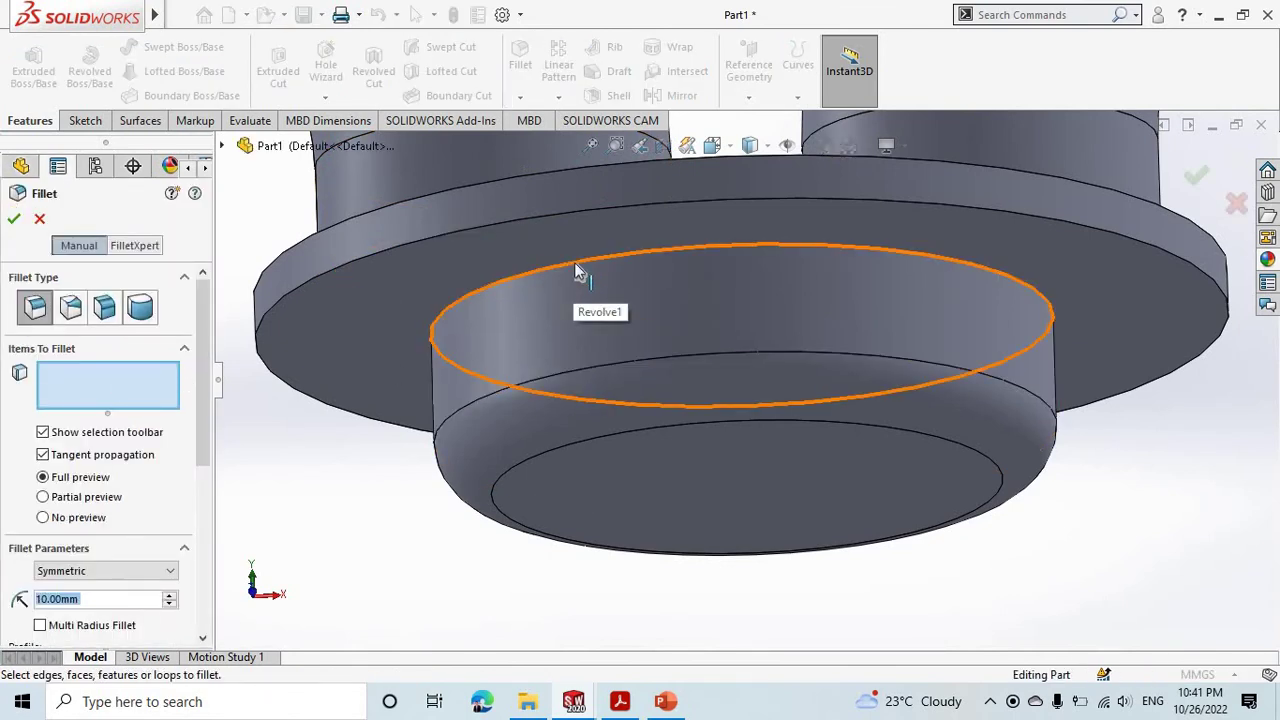
left_click(574, 262)
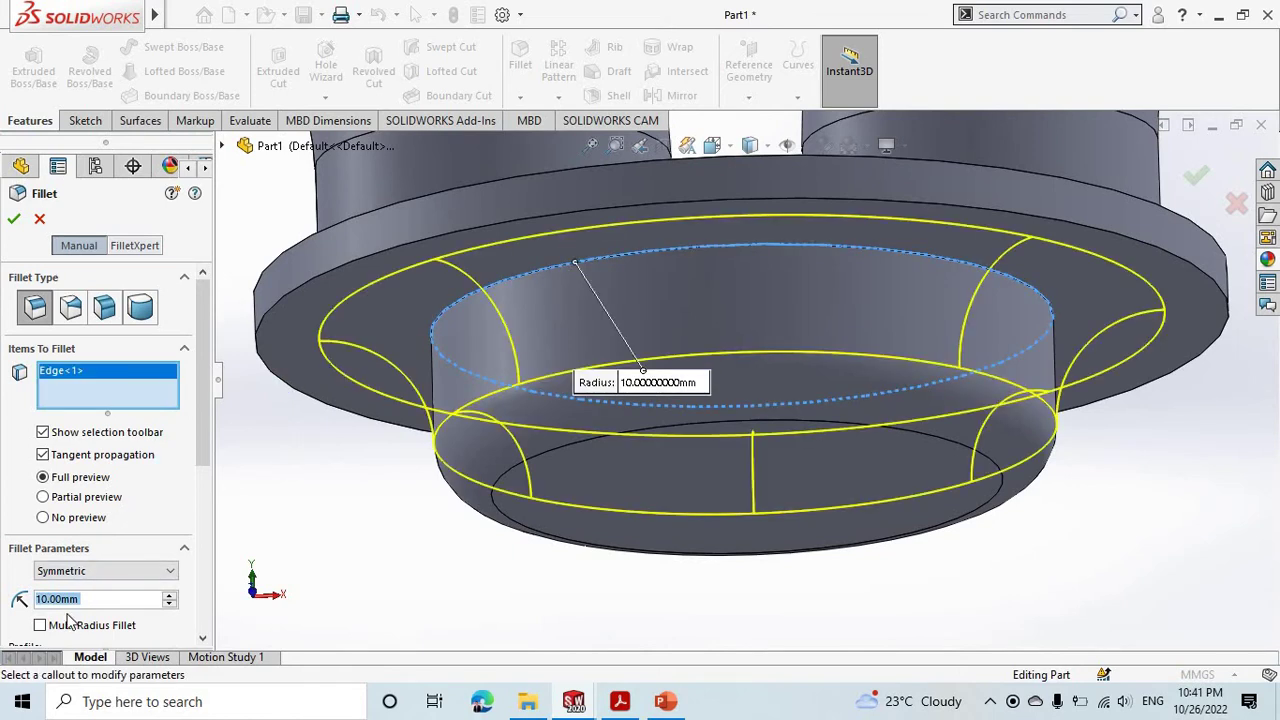
type("1")
key("Return")
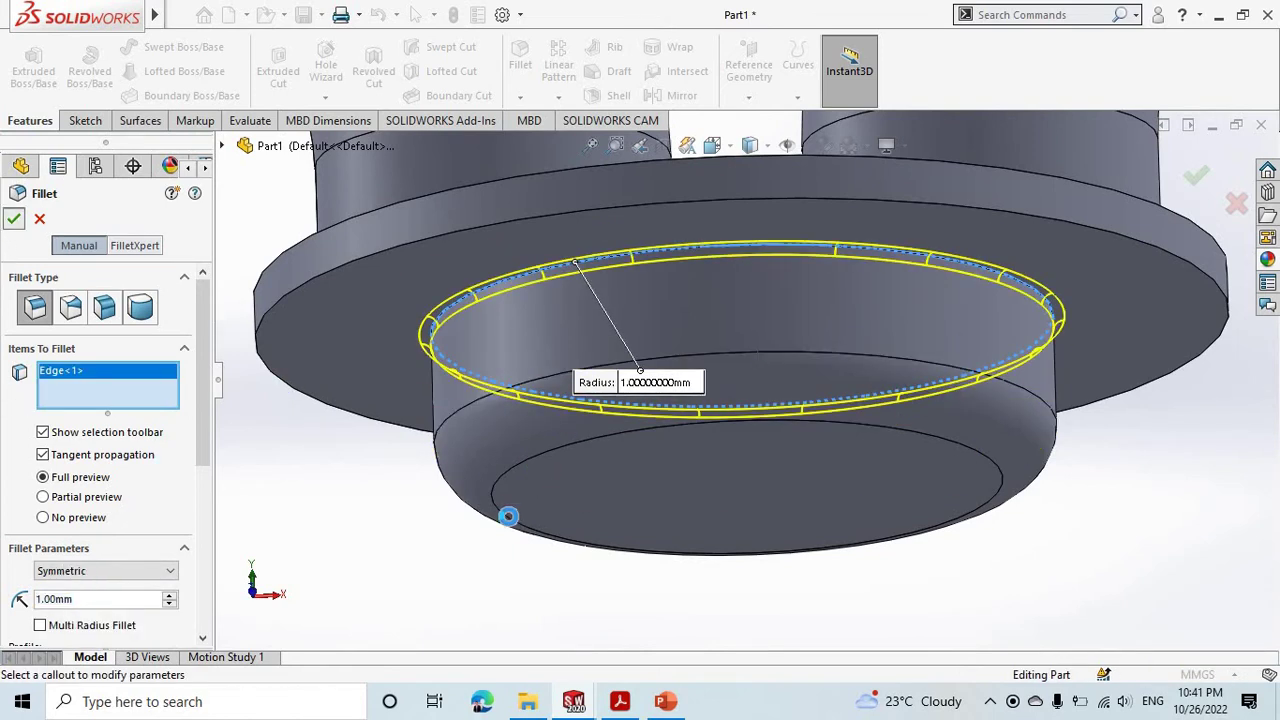
key("Return")
key("Up")
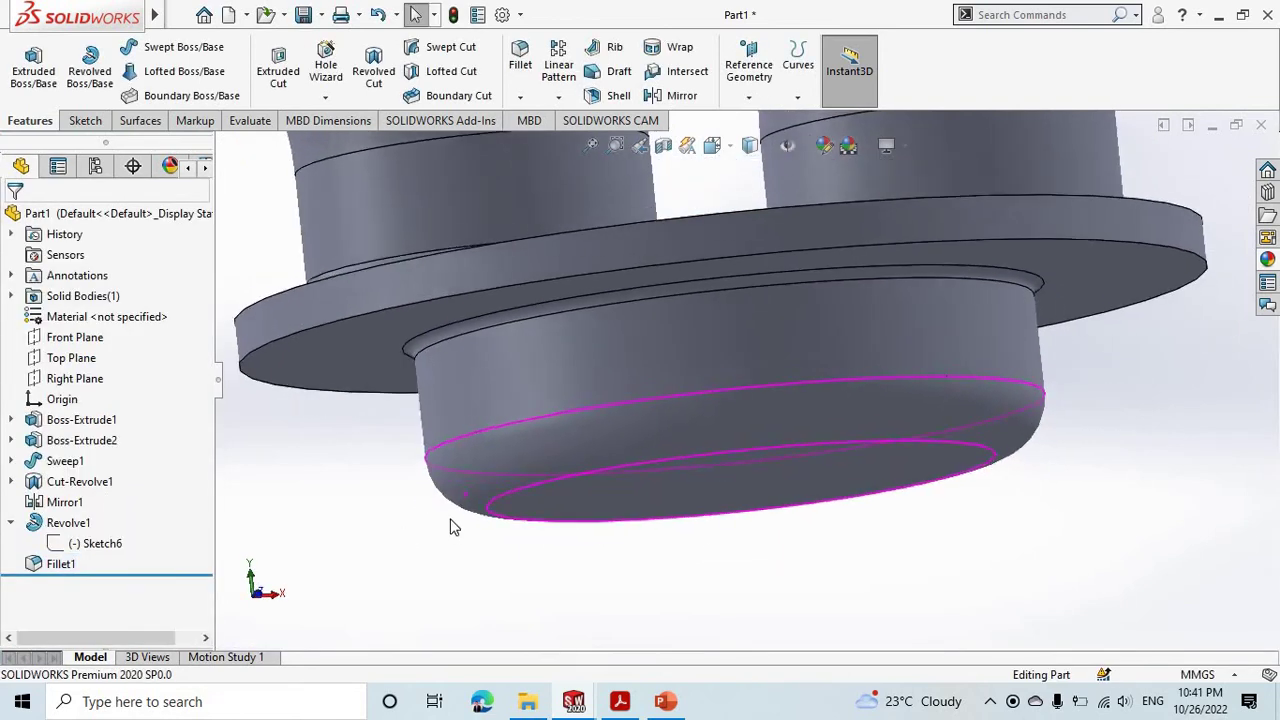
key("Down")
key("Down")
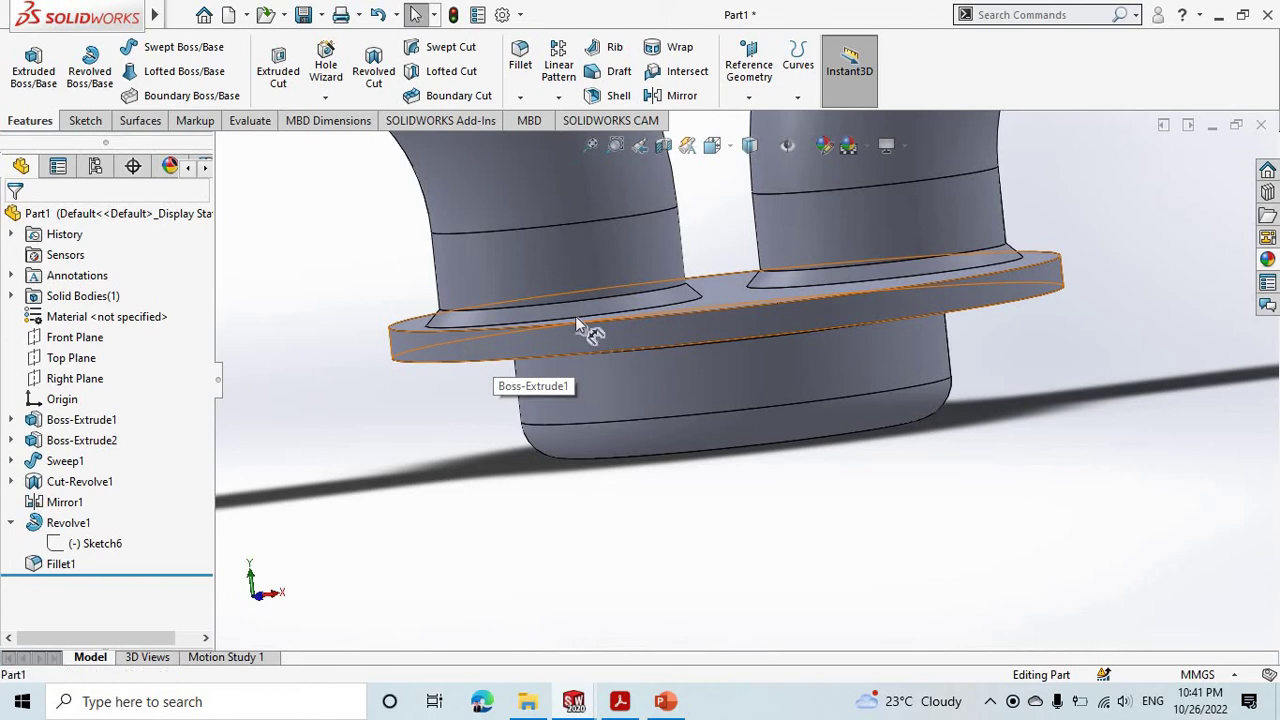
left_click(465, 341)
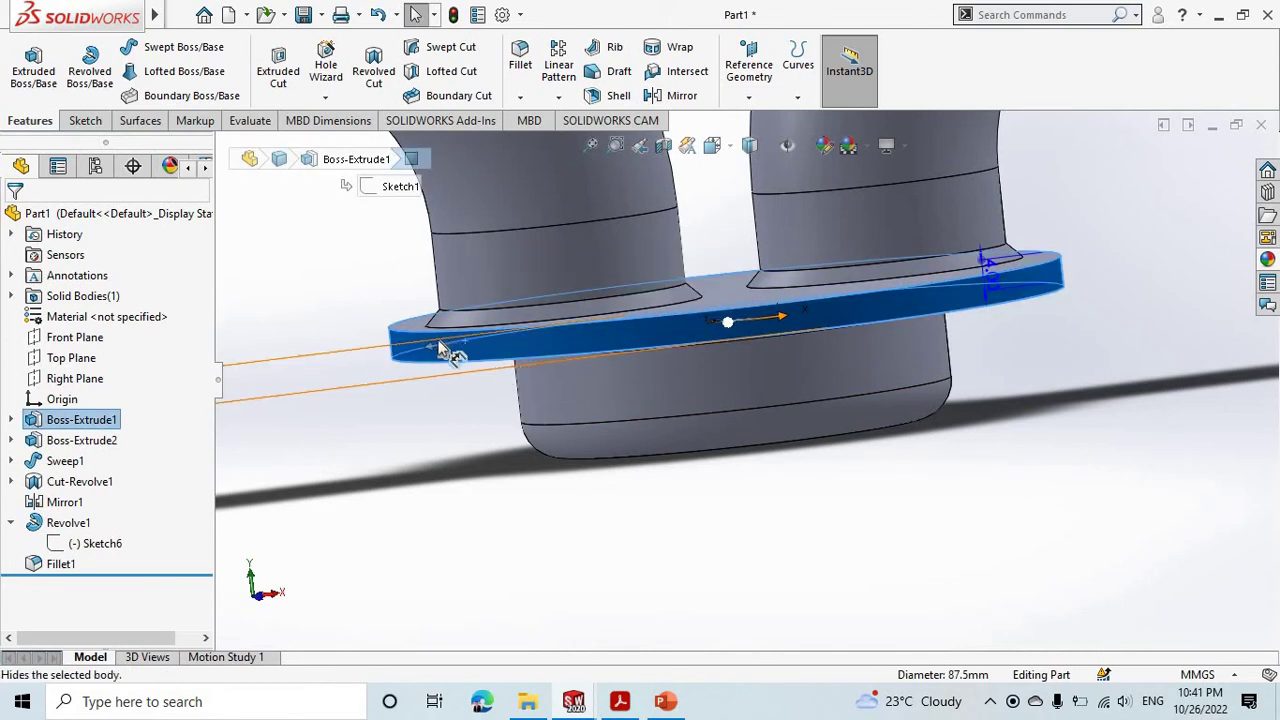
left_click(772, 400)
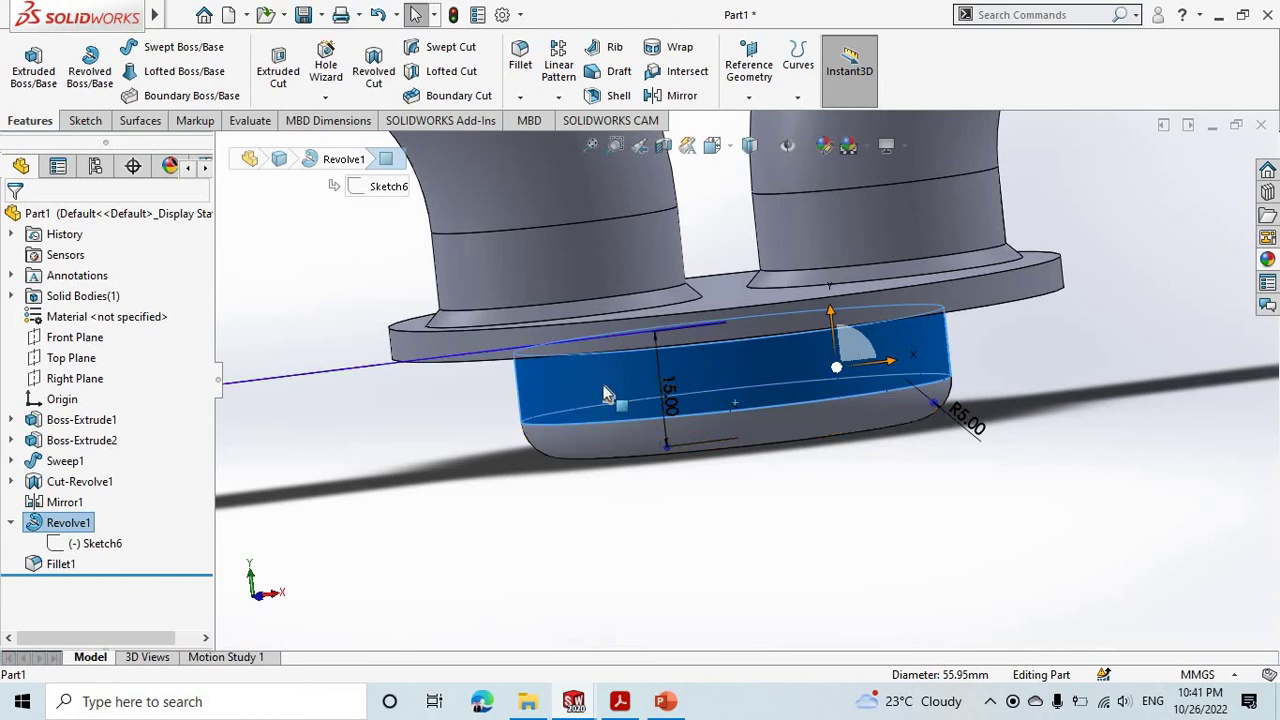
middle_click_drag(607, 393, 590, 350)
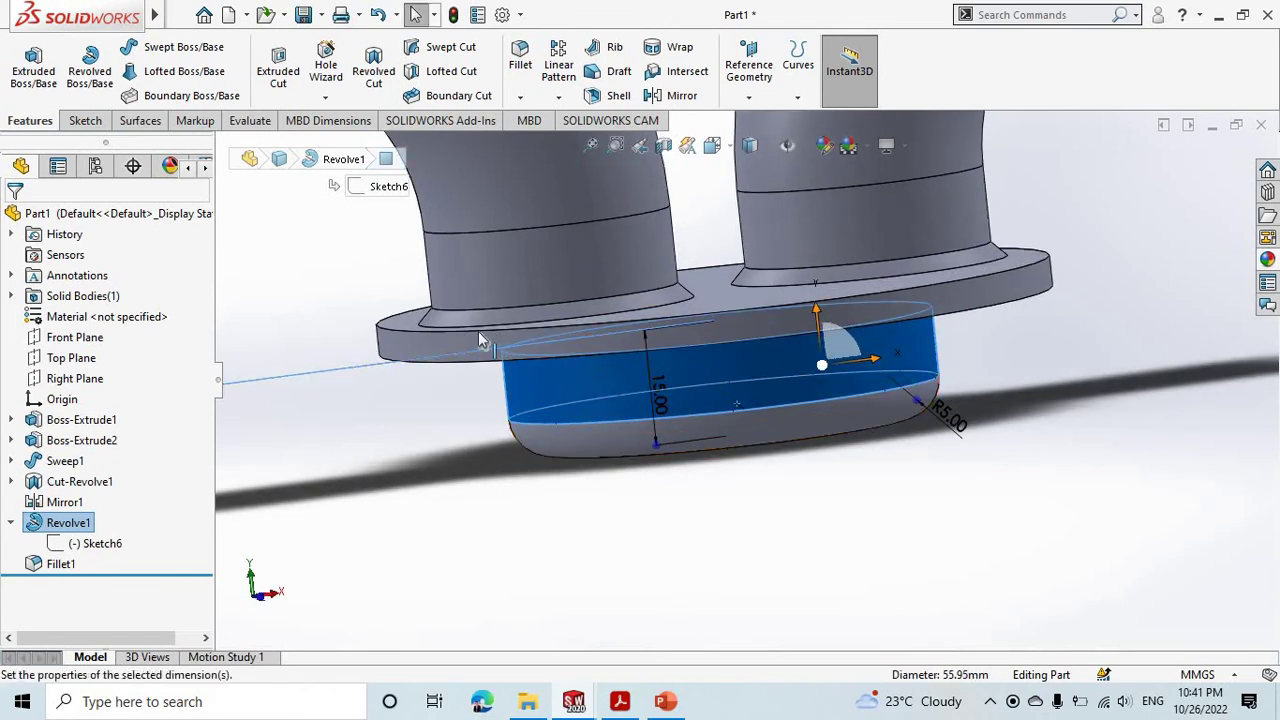
left_click(426, 346)
left_click(426, 346)
middle_click_drag(428, 370, 760, 261)
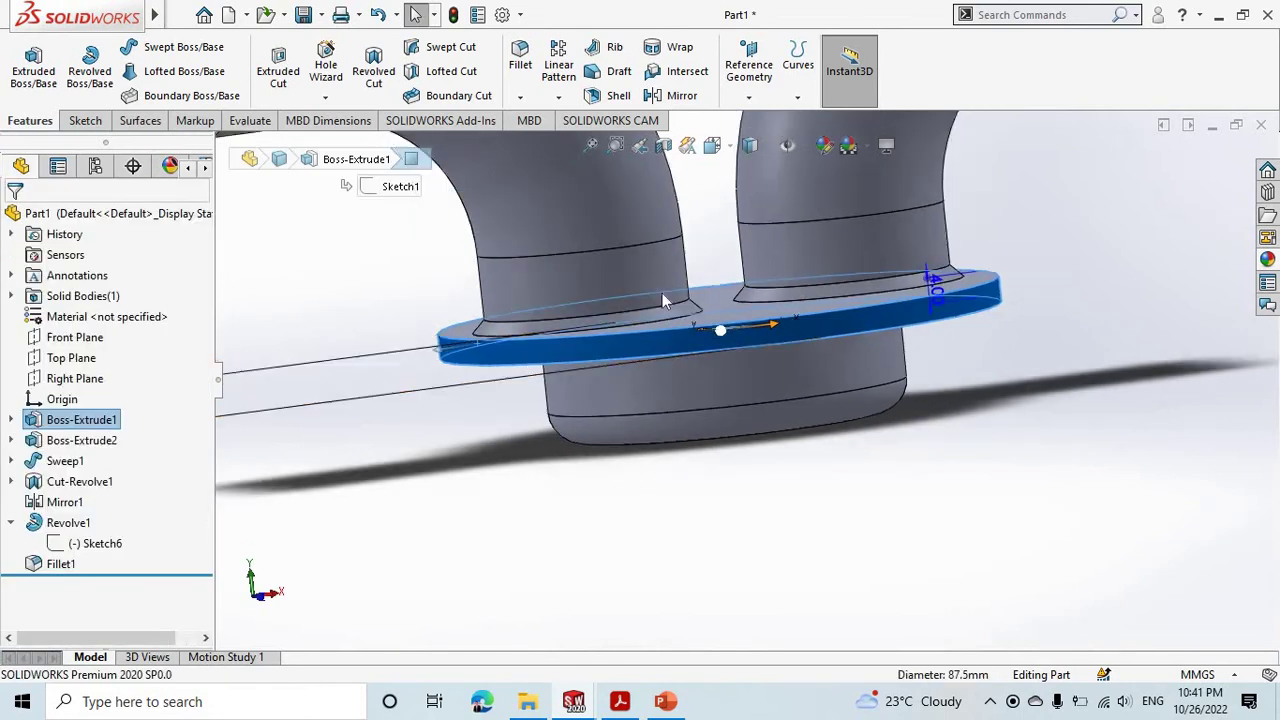
left_click(700, 240)
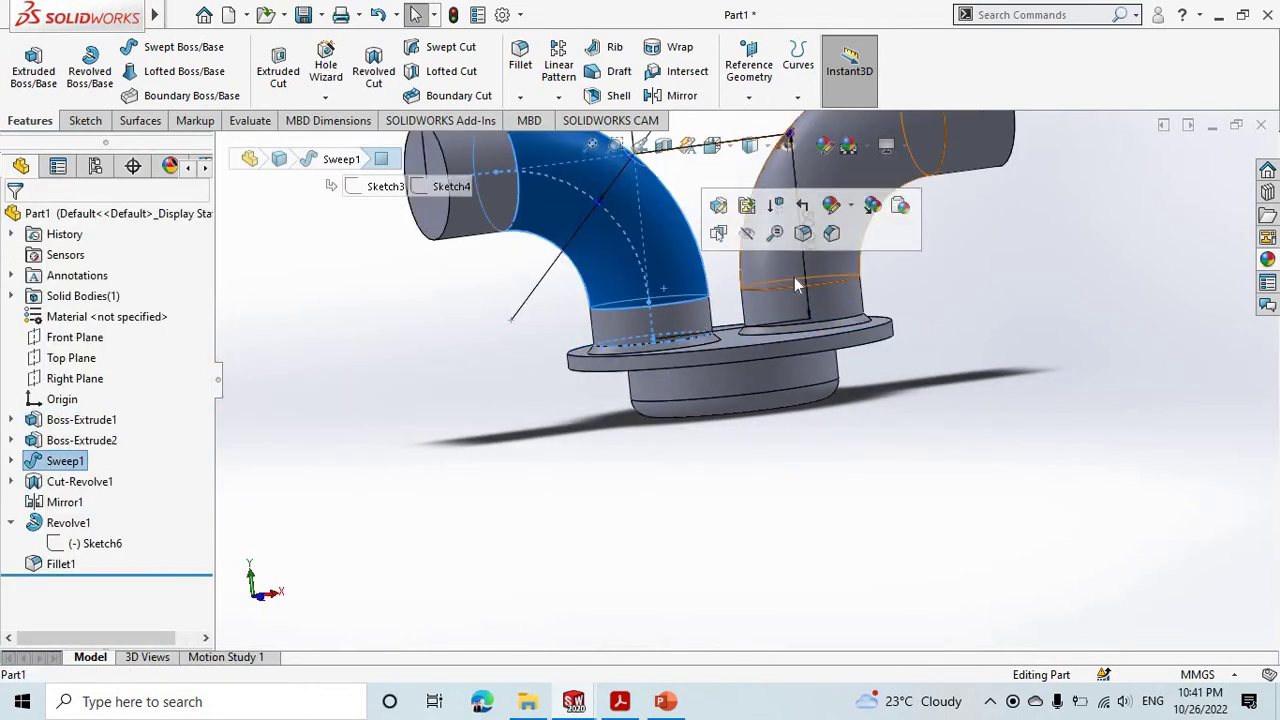
left_click(810, 230)
middle_click_drag(657, 421, 643, 400)
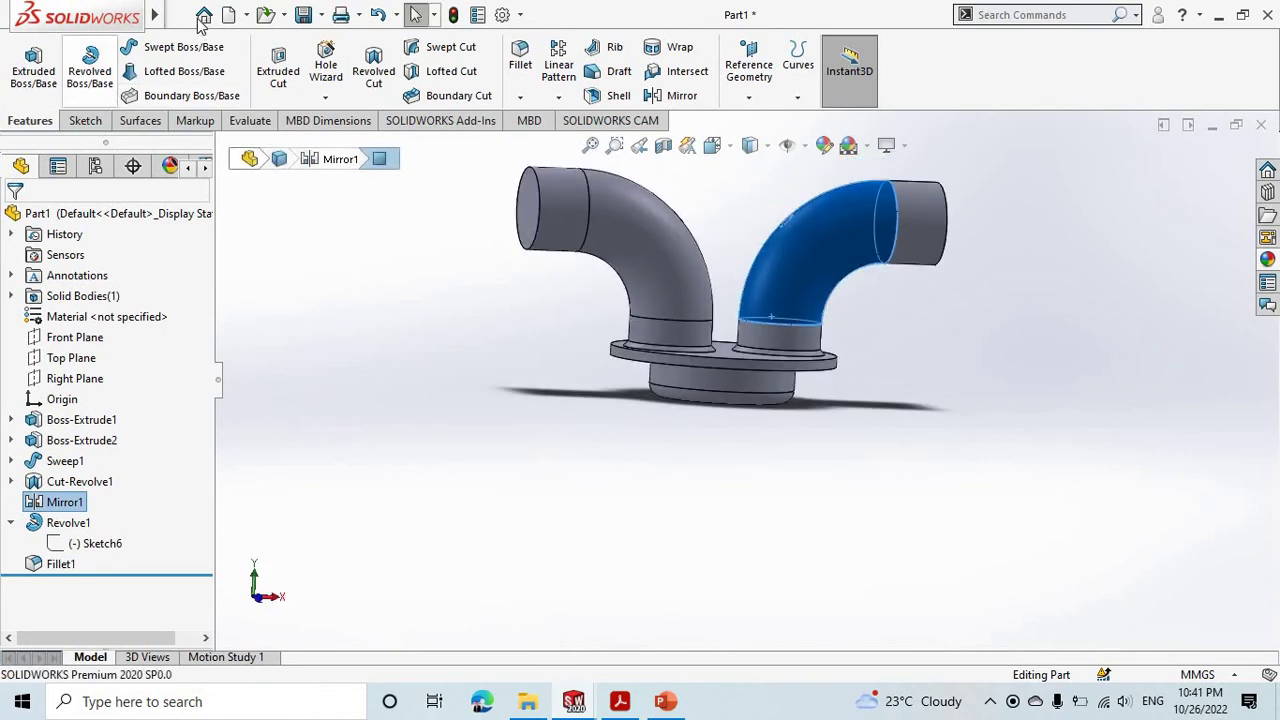
Step: Save the part as body.SLDPRT and close it
left_click(179, 15)
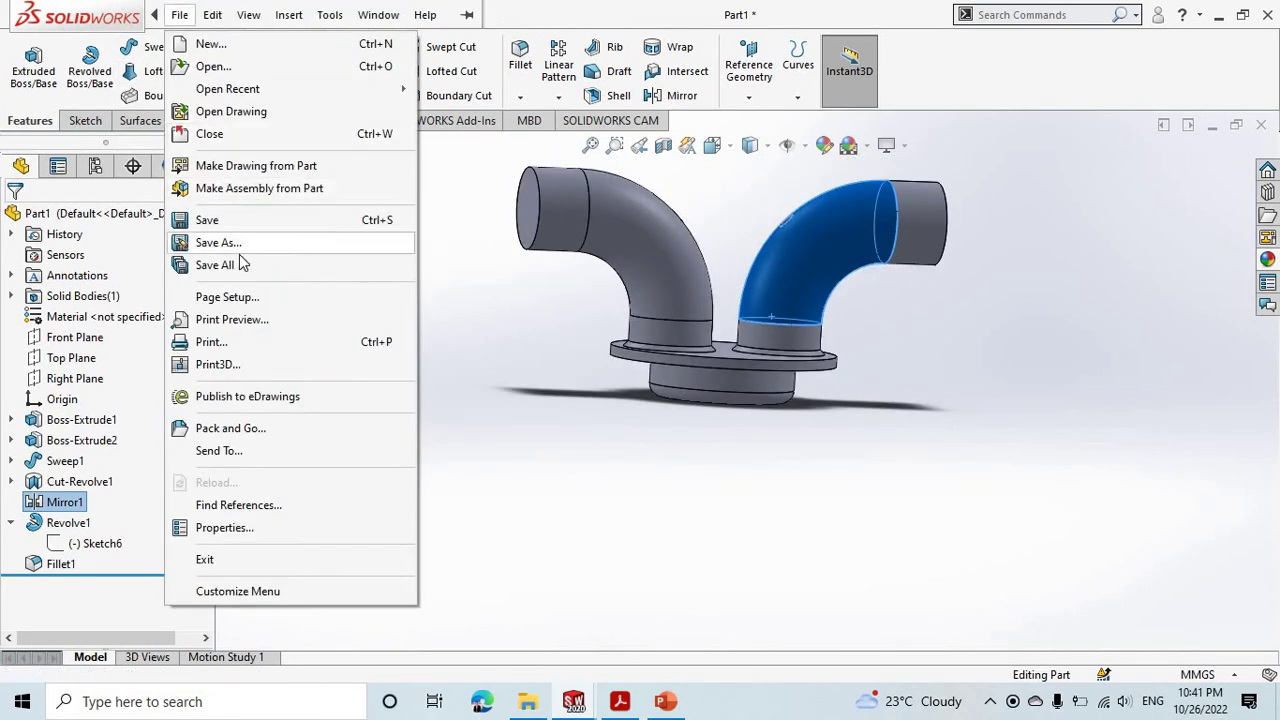
left_click(237, 244)
type("body")
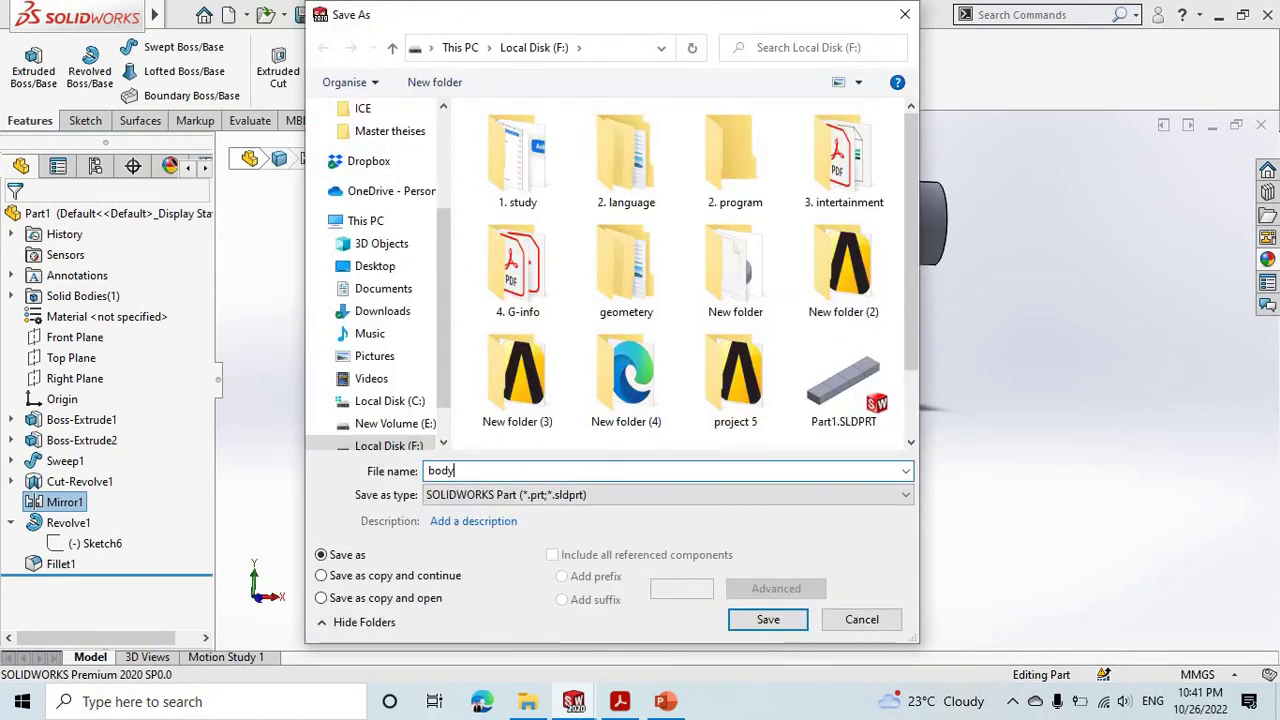
key("Return")
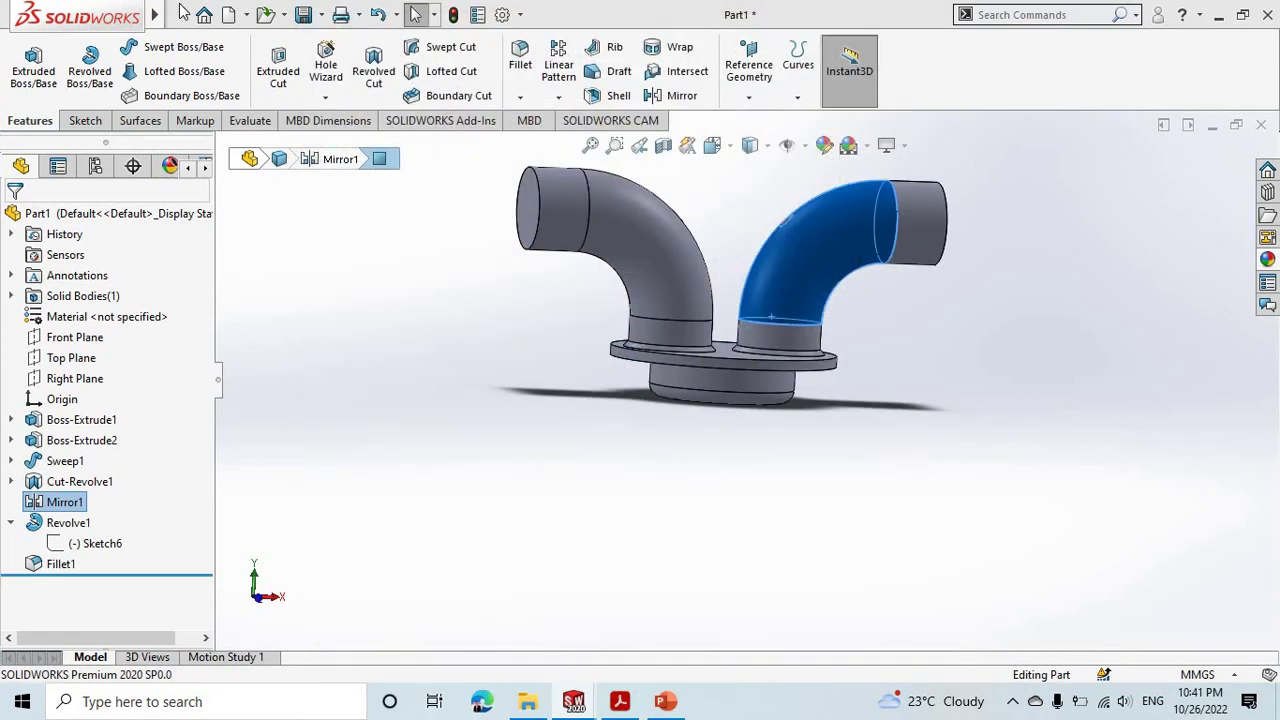
left_click(179, 15)
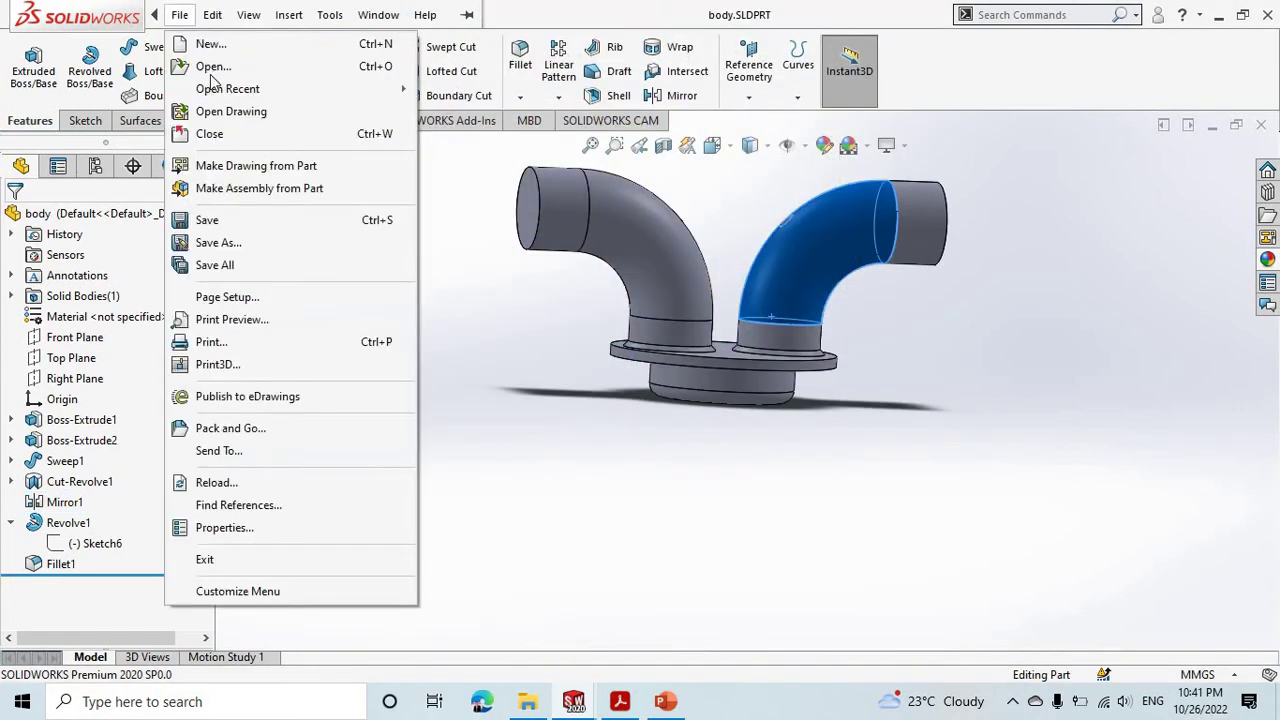
left_click(209, 133)
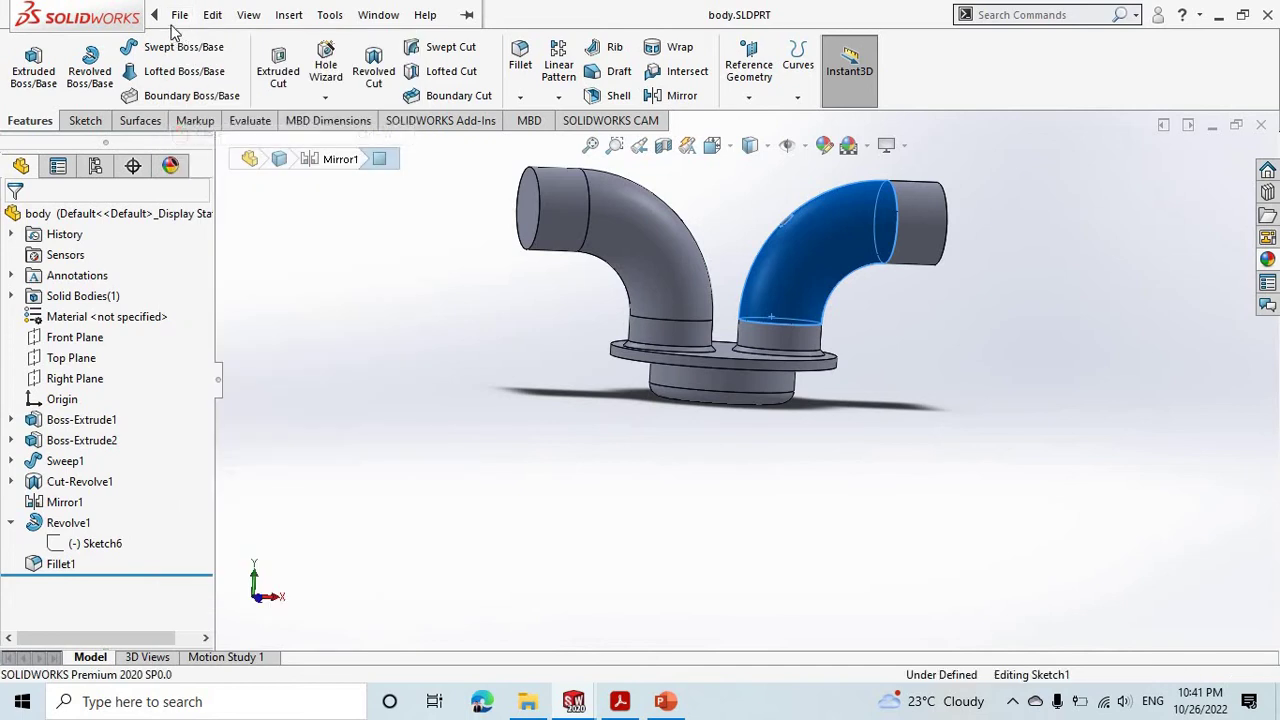
Step: Exit the valve sketch so the revolve rebuilds, then close the valve part
left_click(179, 15)
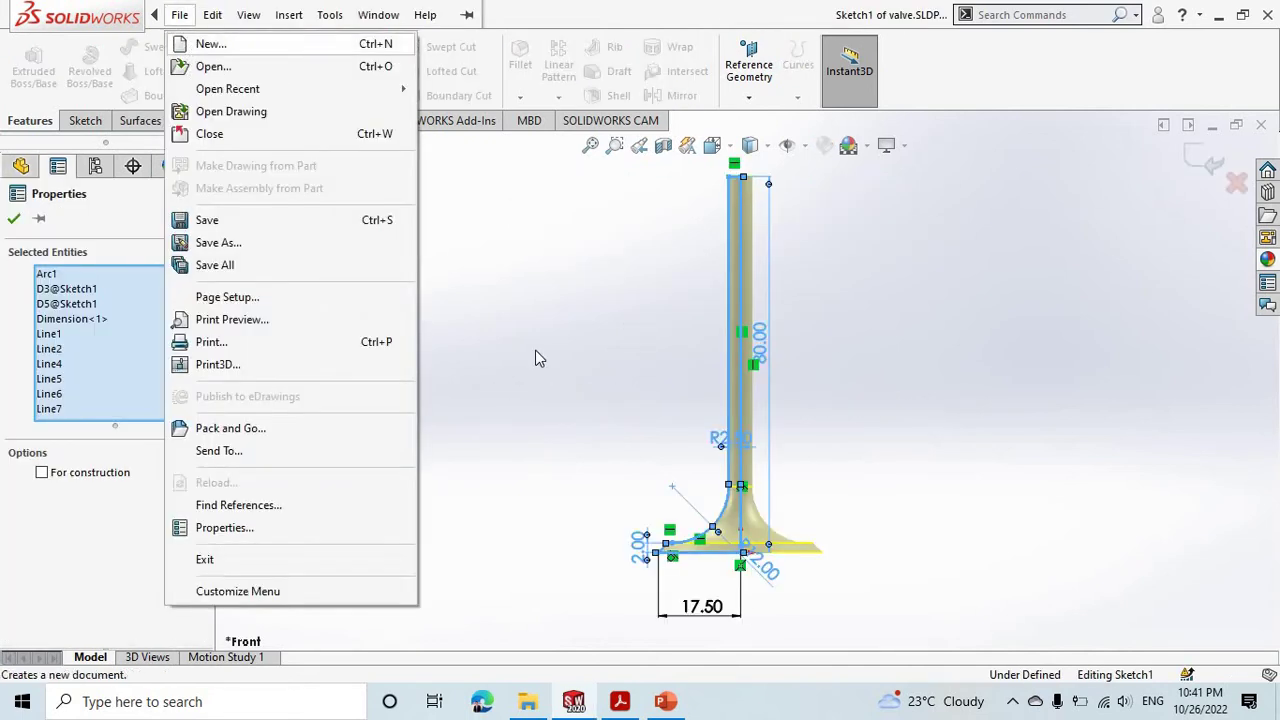
left_click(179, 15)
left_click(179, 15)
left_click(307, 265)
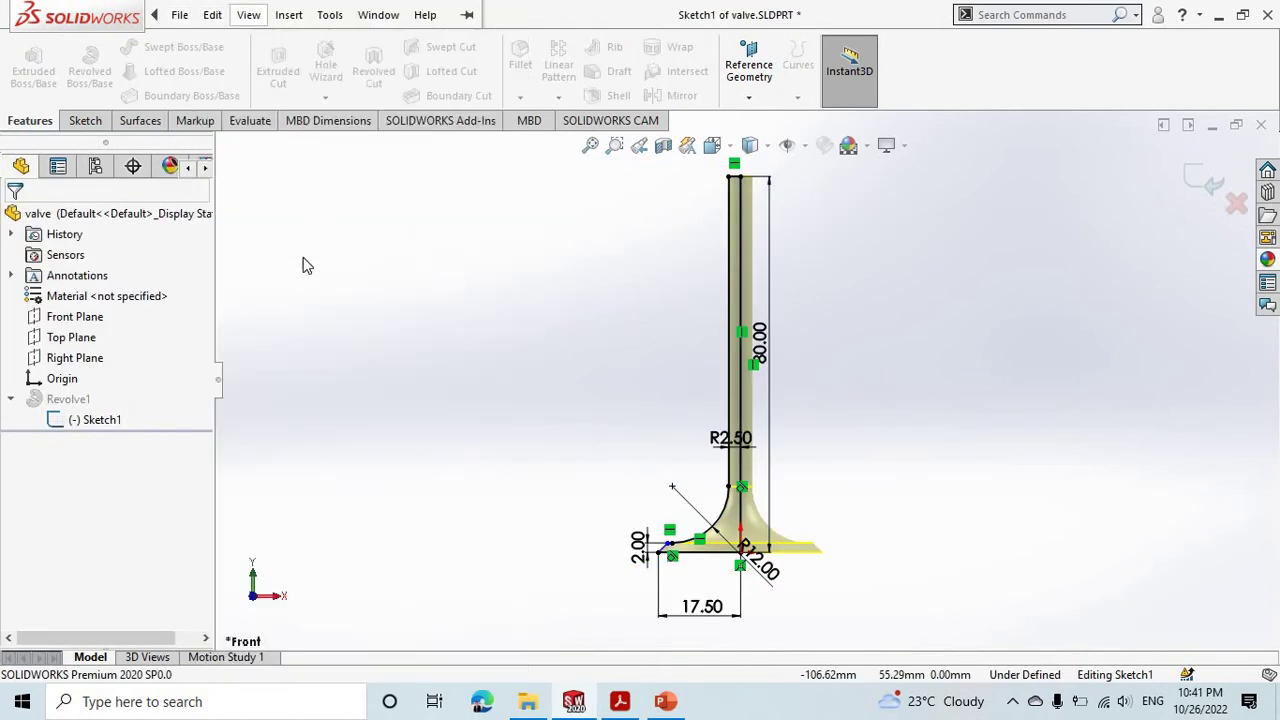
left_click(248, 14)
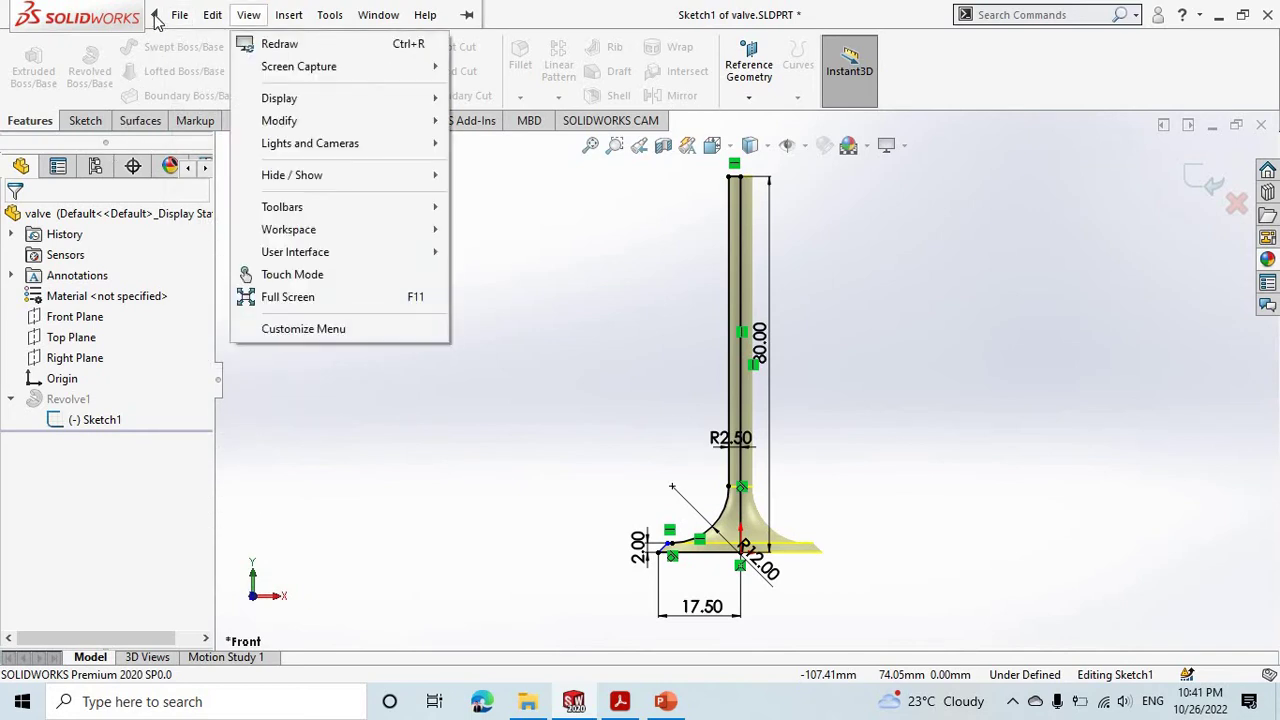
left_click(155, 20)
left_click(179, 15)
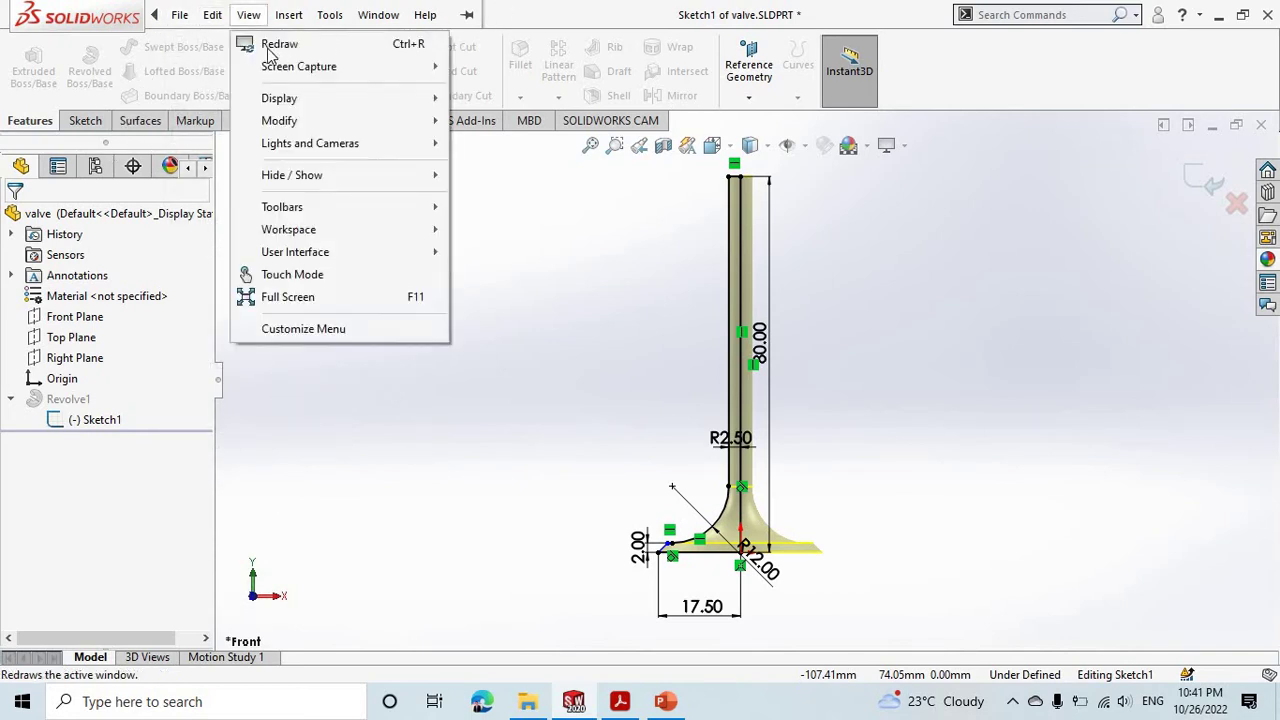
left_click(107, 386)
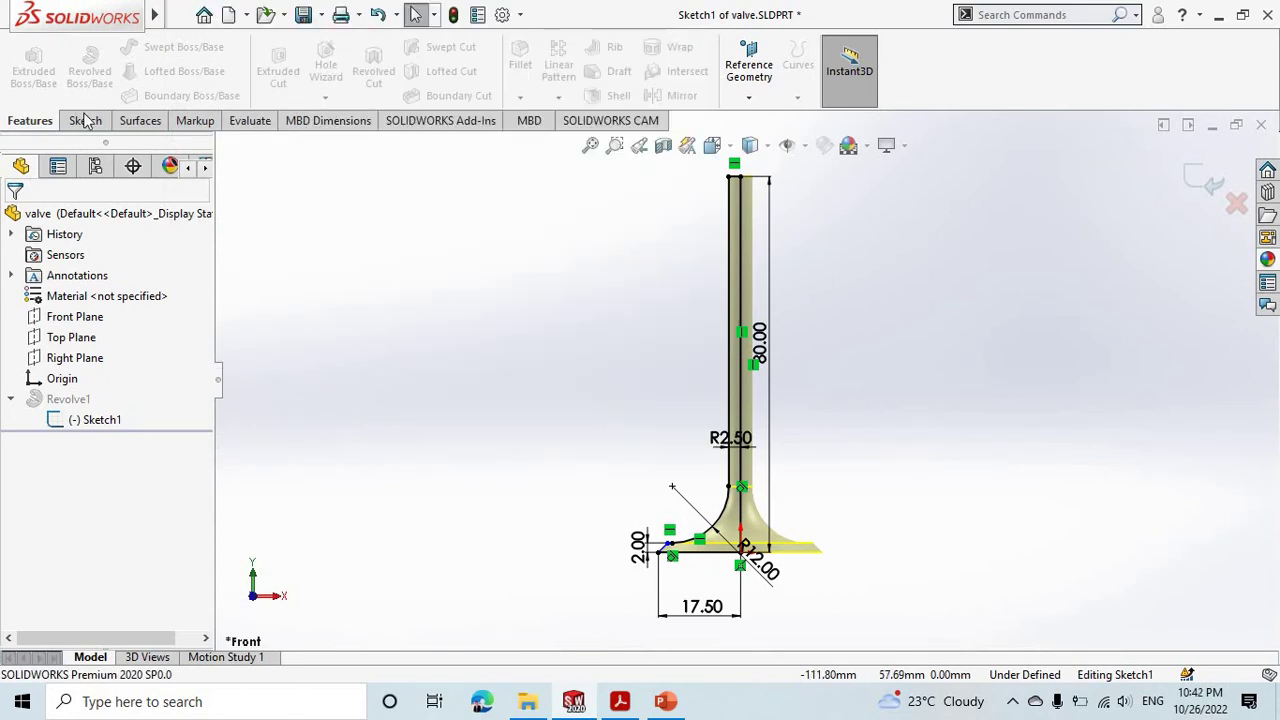
left_click(30, 62)
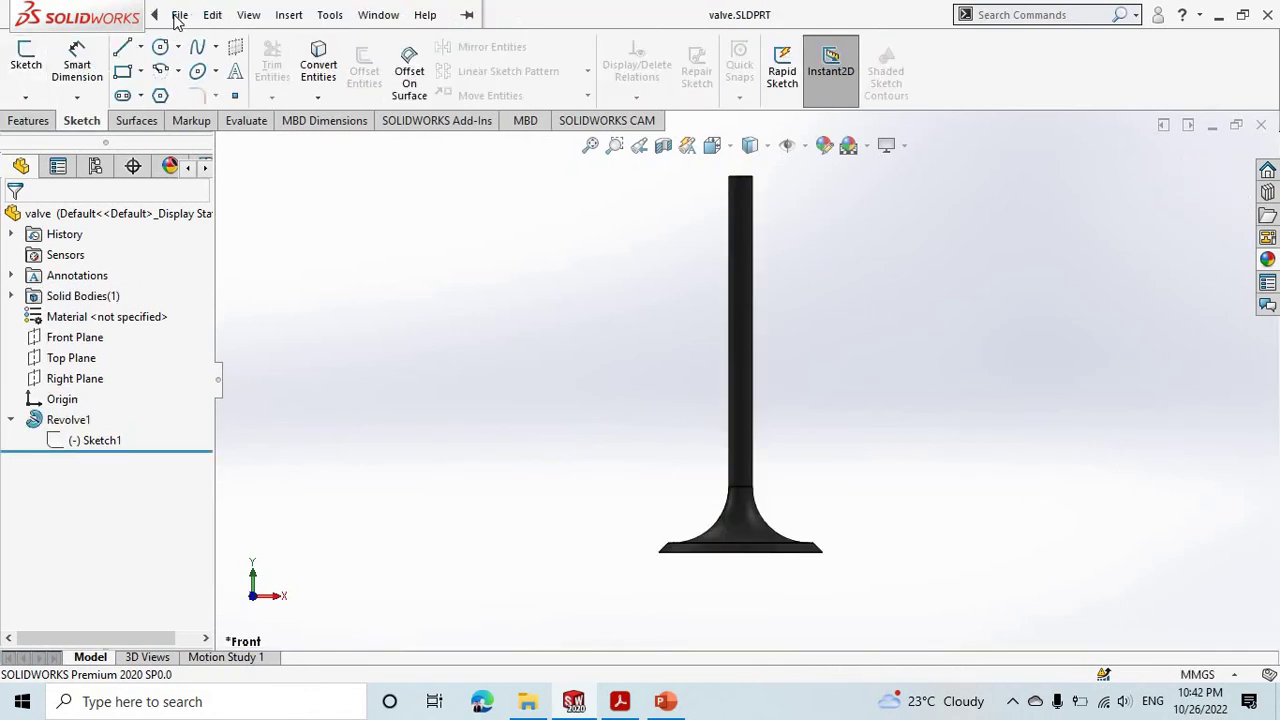
left_click(179, 15)
left_click(209, 133)
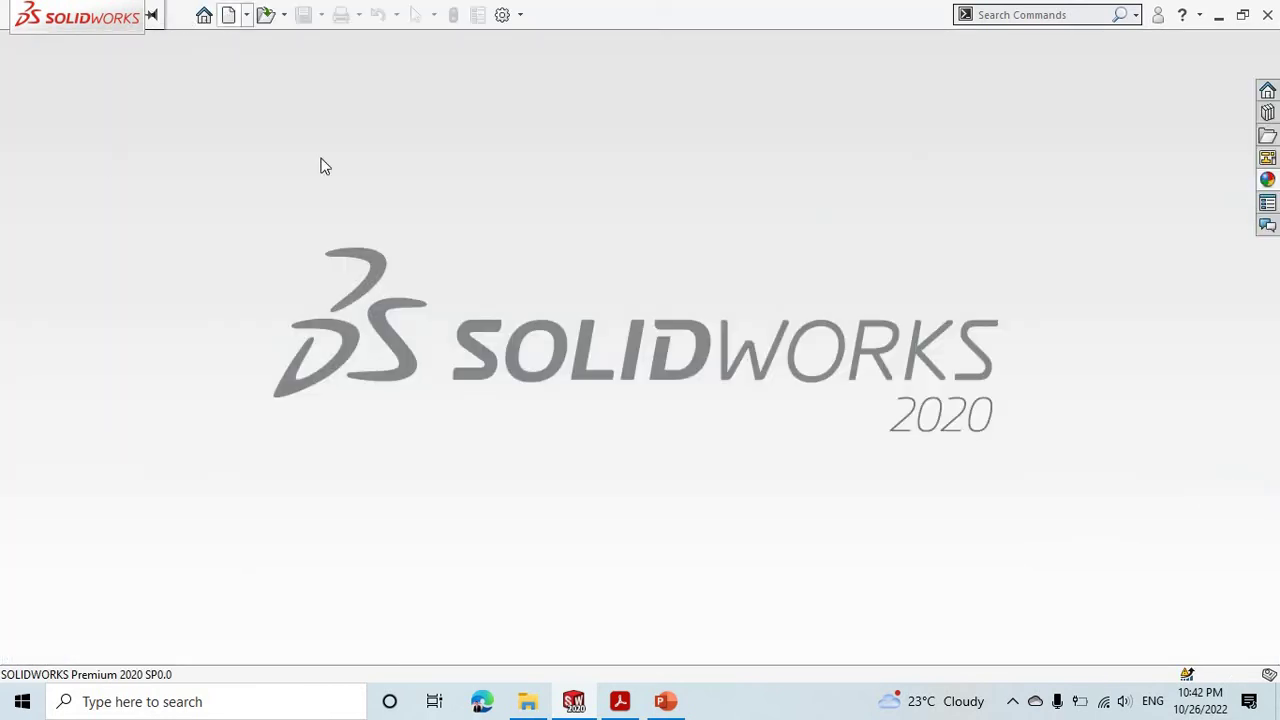
Step: Create a new assembly and select body.SLDPRT and valve.SLDPRT as components to insert
key("ctrl+n")
left_click(676, 438)
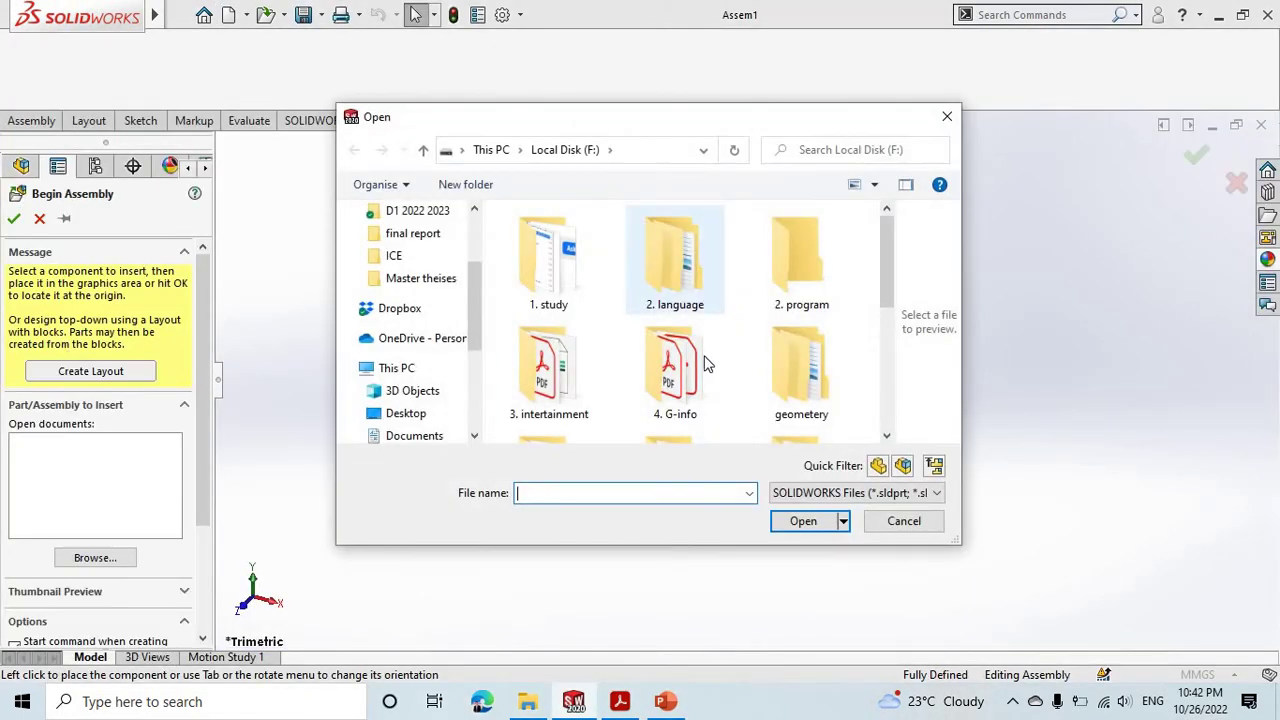
scroll(705, 363, "down", 2)
scroll(700, 366, "down", 1)
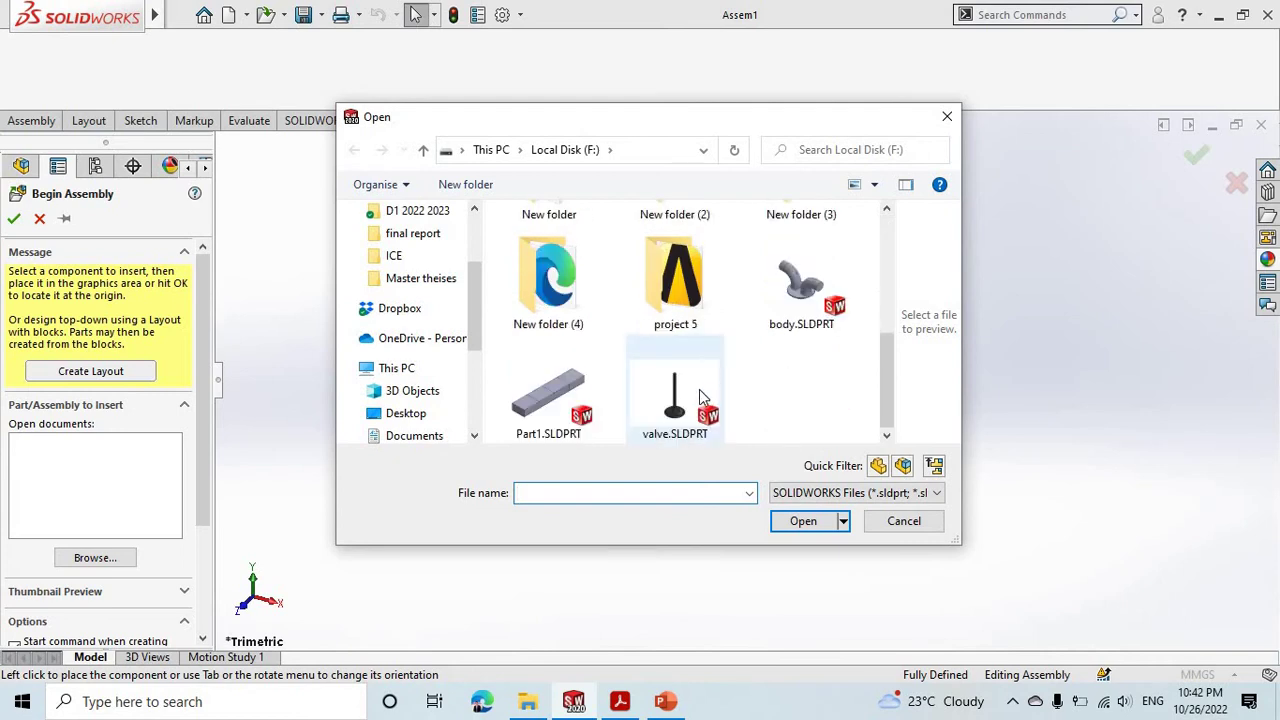
left_click(790, 316)
scroll(847, 310, "down", 1)
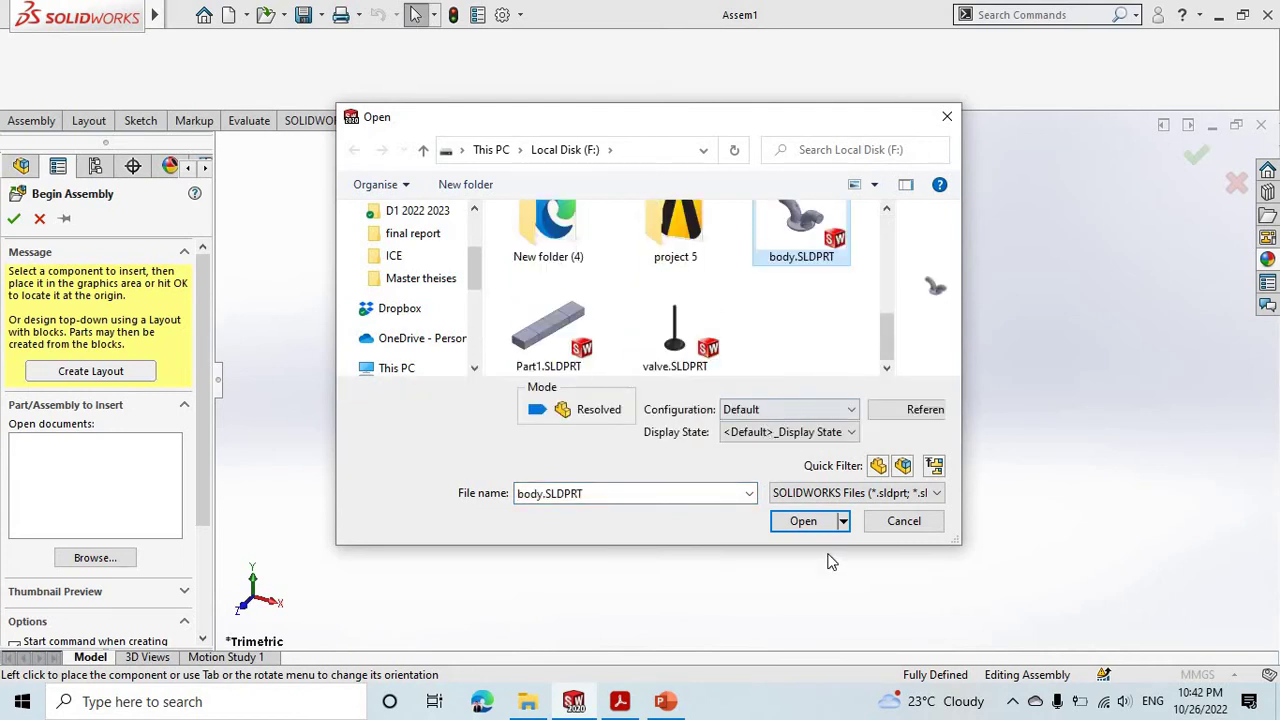
left_click(677, 345, "ctrl")
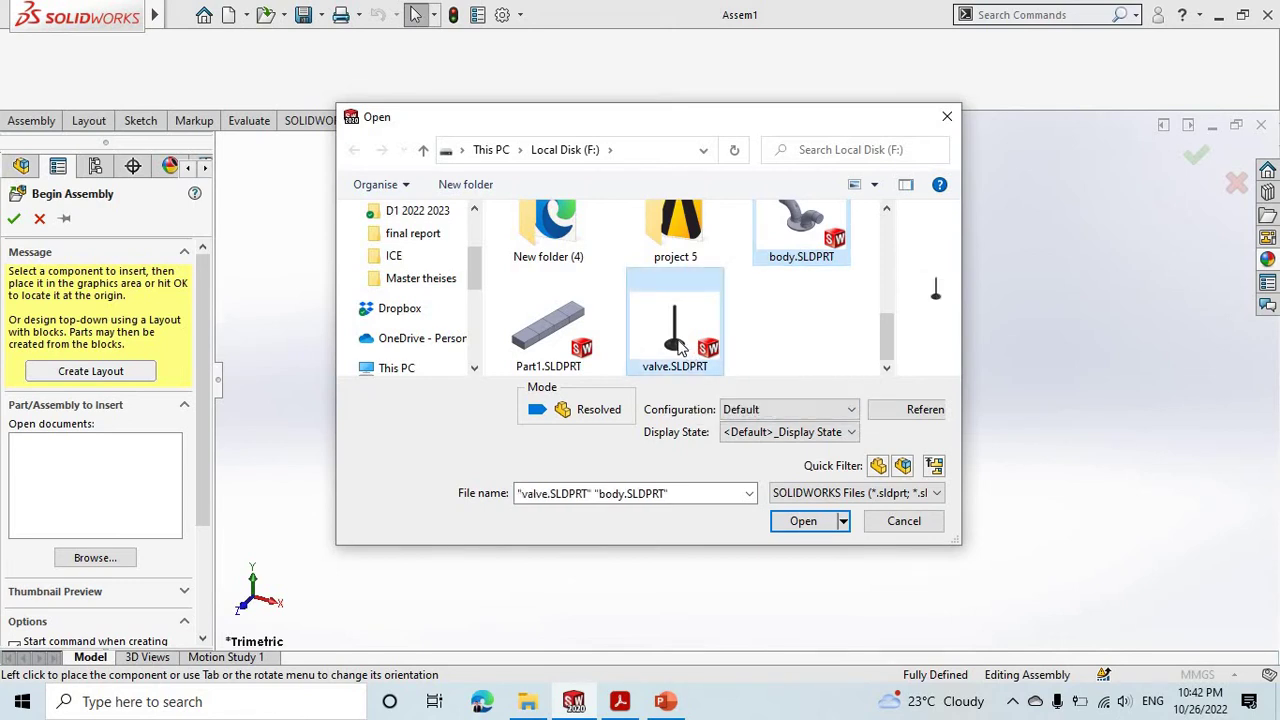
key("Return")
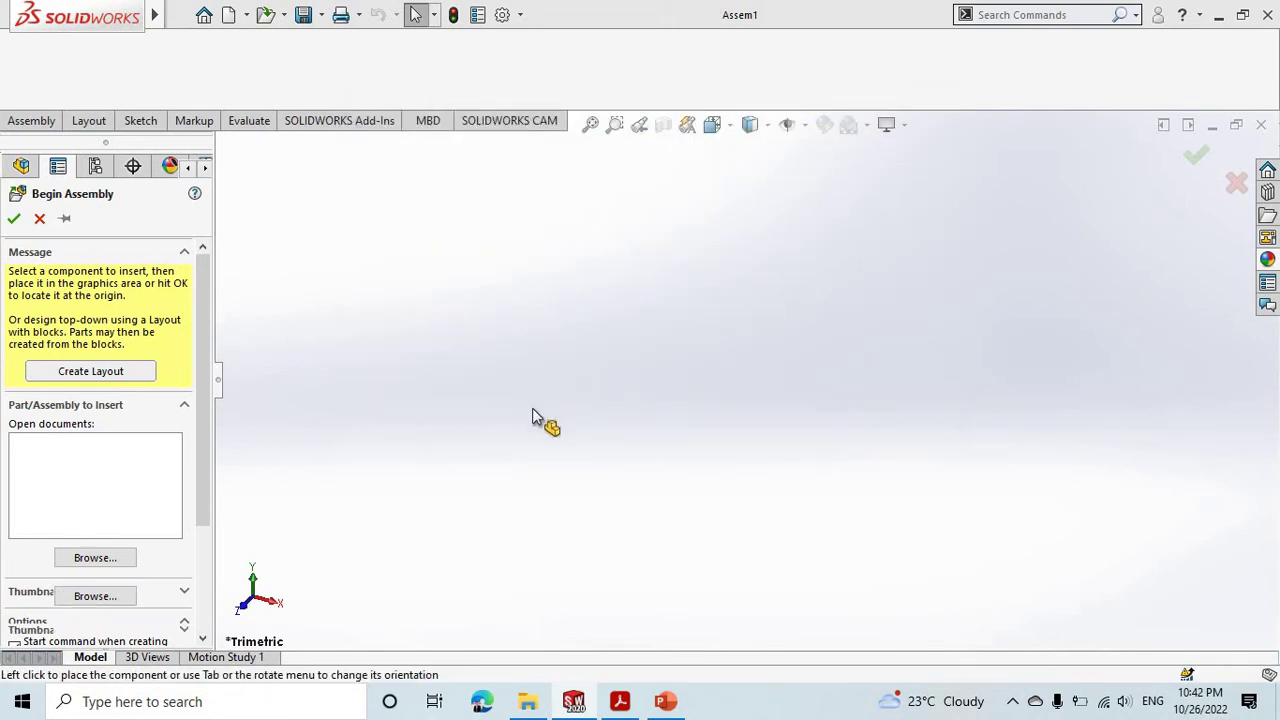
Step: Place the body and valve in the assembly and move the valve behind the right pipe
left_click(604, 446)
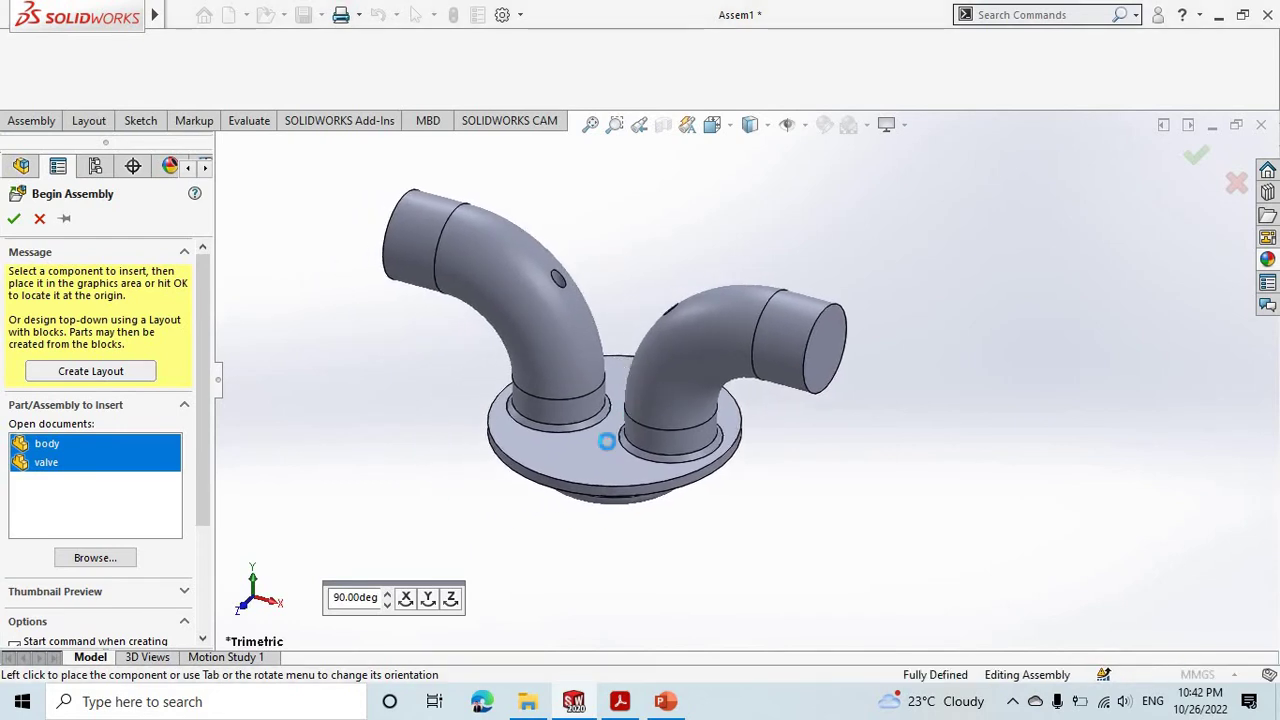
scroll(700, 375, "down", 3)
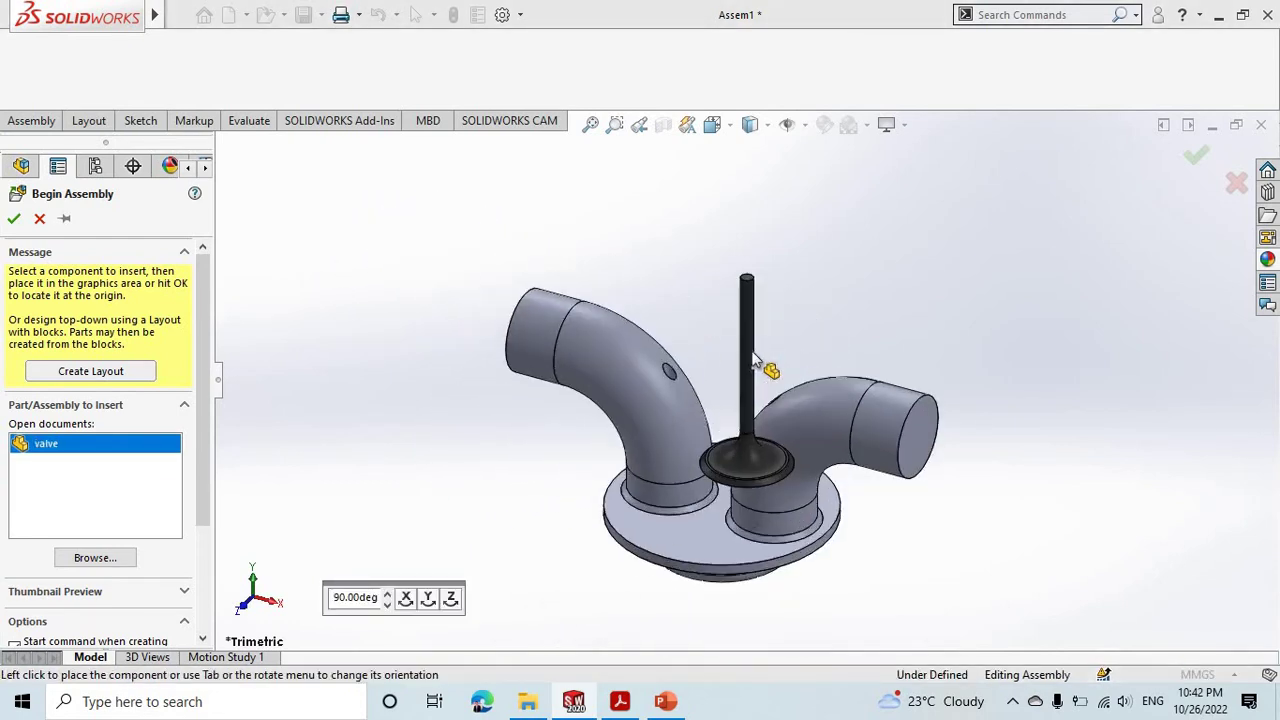
scroll(760, 340, "down", 3)
left_click(770, 450)
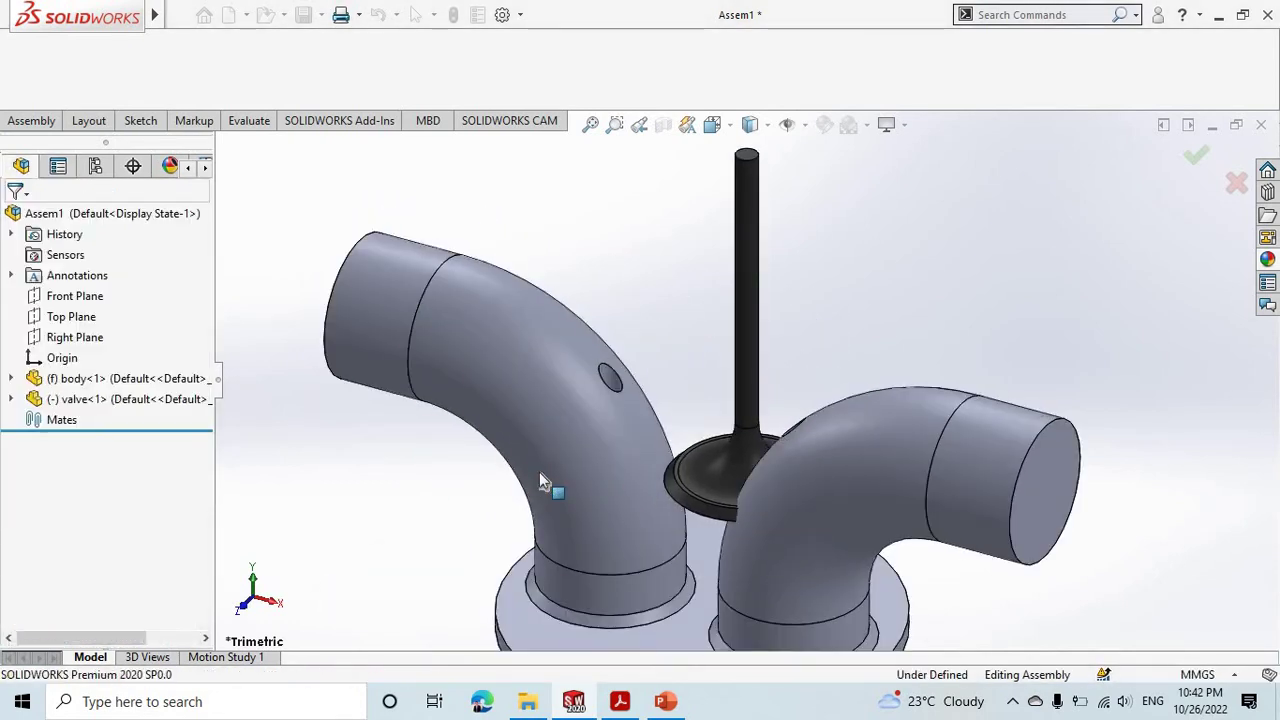
left_click_drag(558, 472, 403, 511)
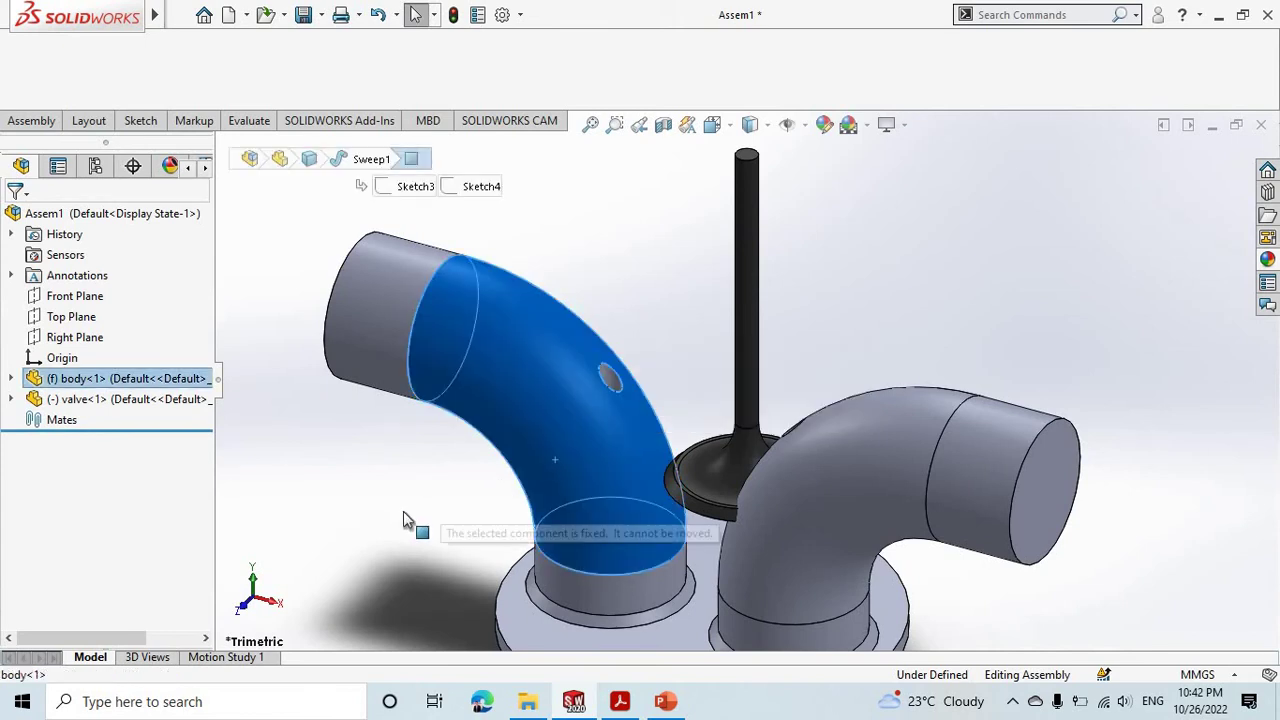
scroll(840, 430, "up", 3)
scroll(840, 430, "down", 3)
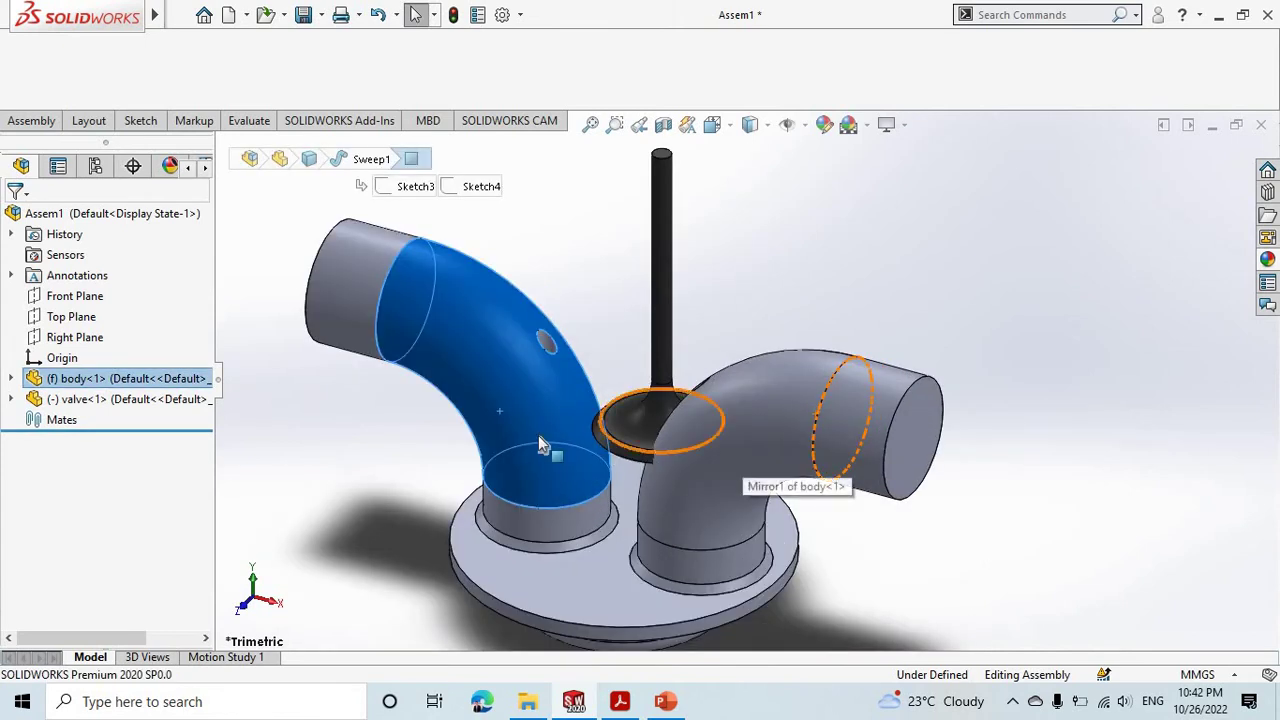
left_click(662, 345)
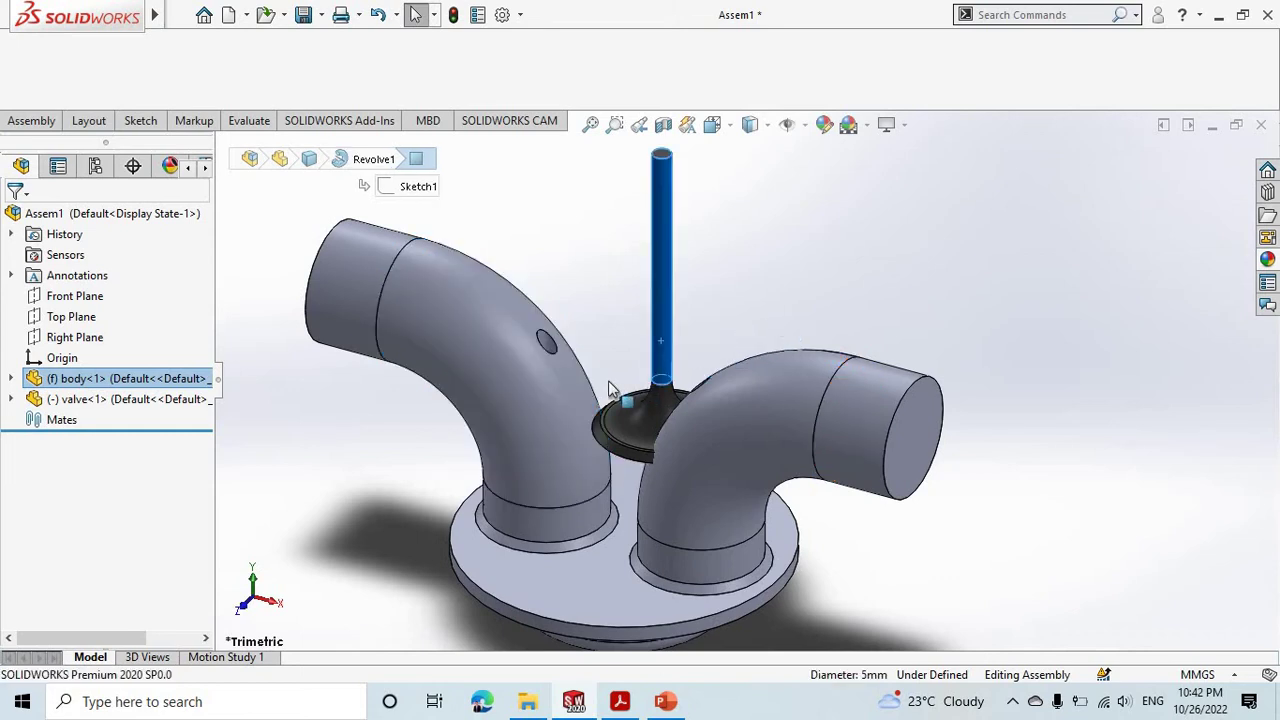
left_click_drag(623, 400, 768, 335)
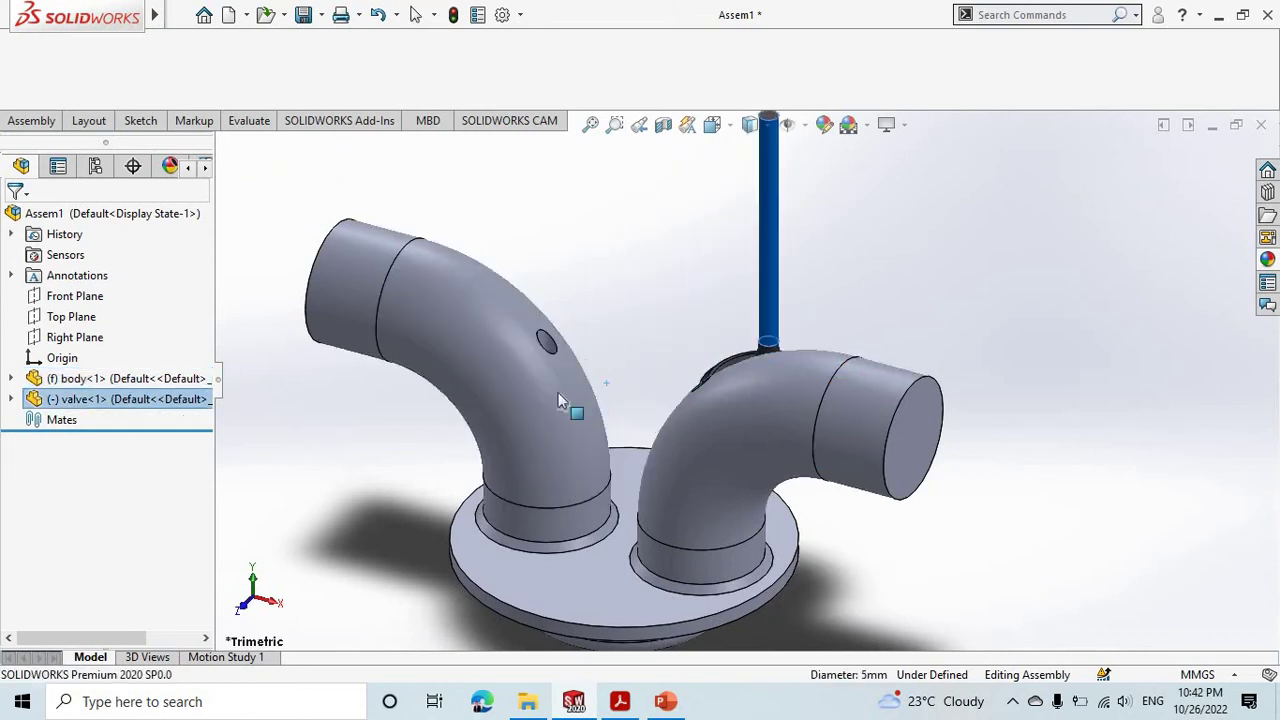
Step: Float the body, reposition it, then fix it in place again
left_click(507, 392)
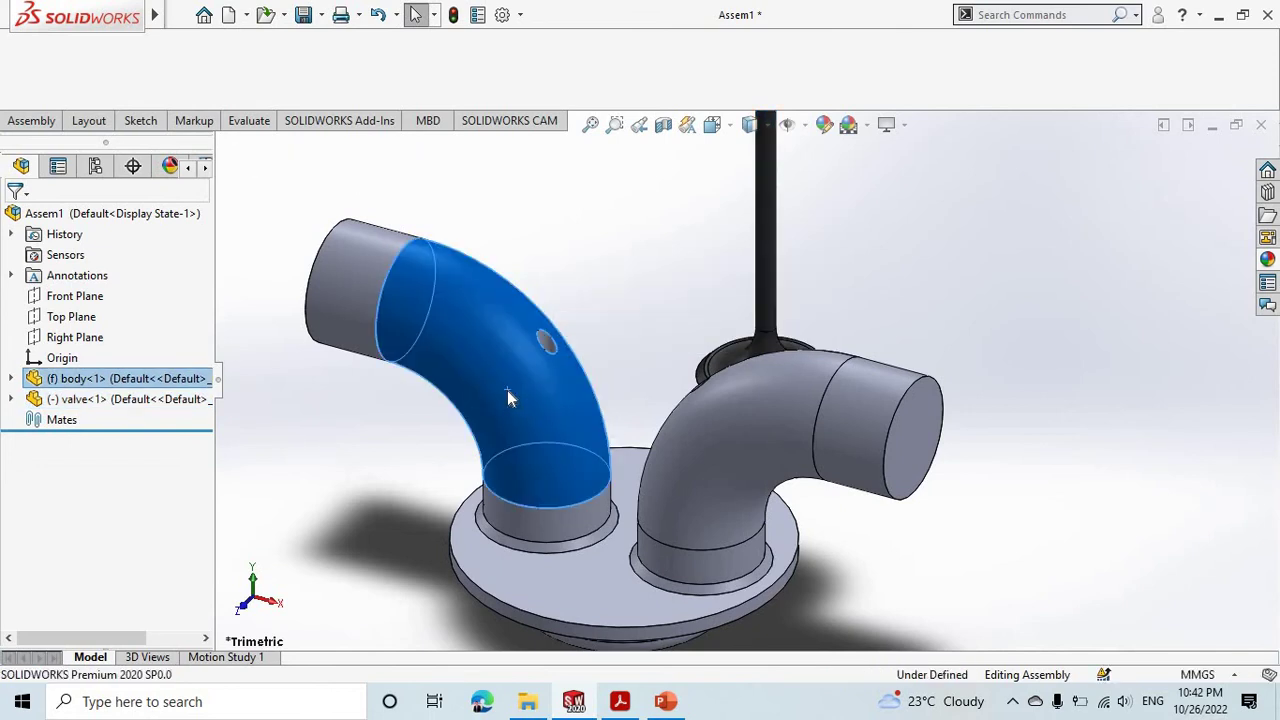
right_click(507, 390)
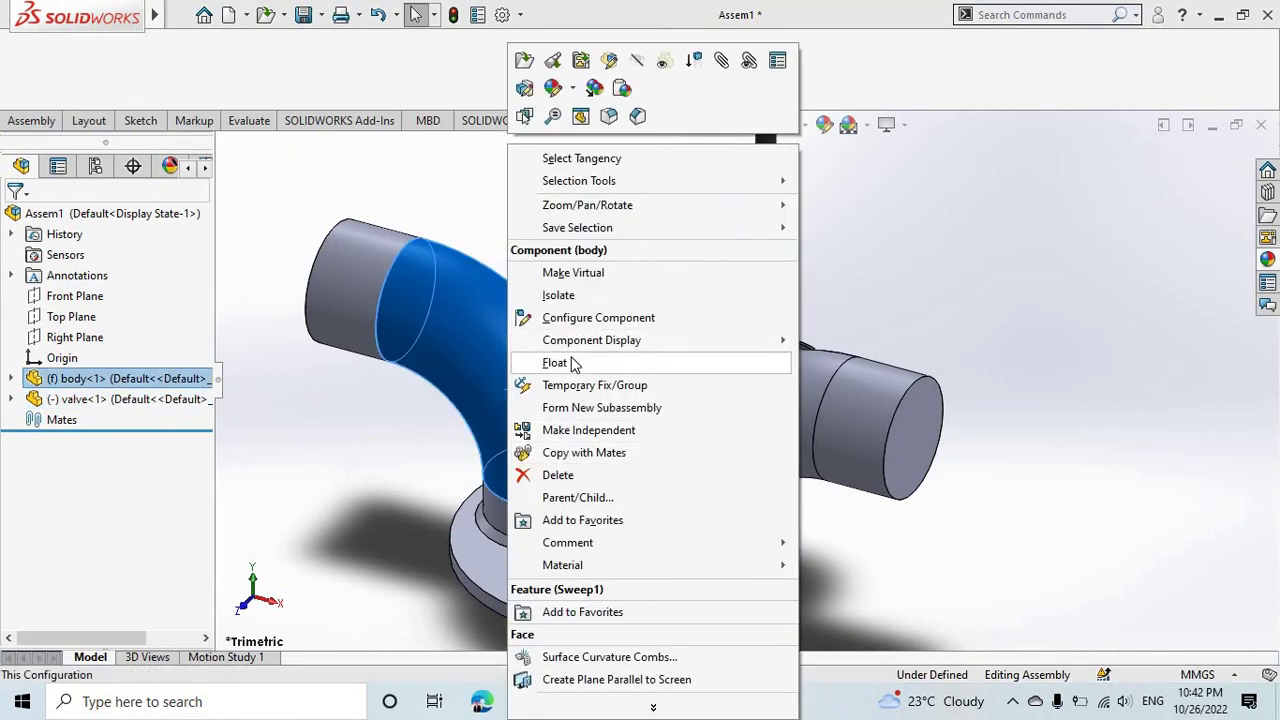
left_click(555, 362)
left_click_drag(606, 366, 533, 358)
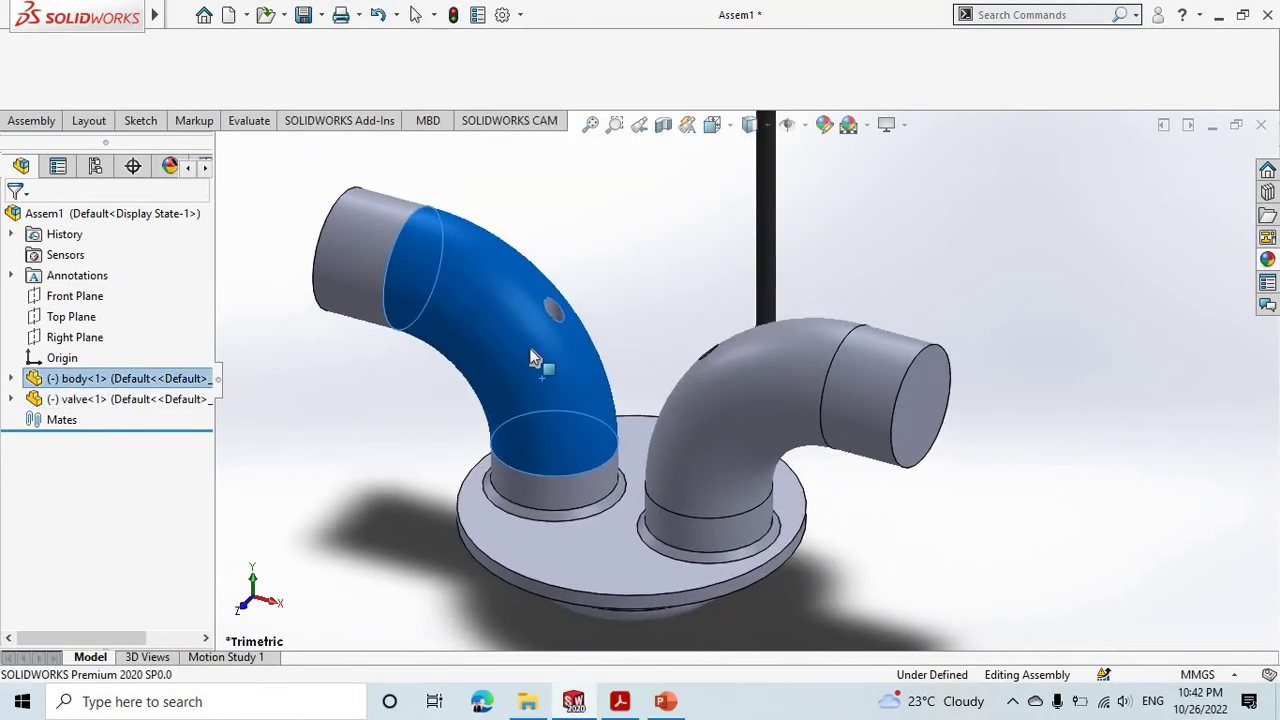
left_click(533, 358)
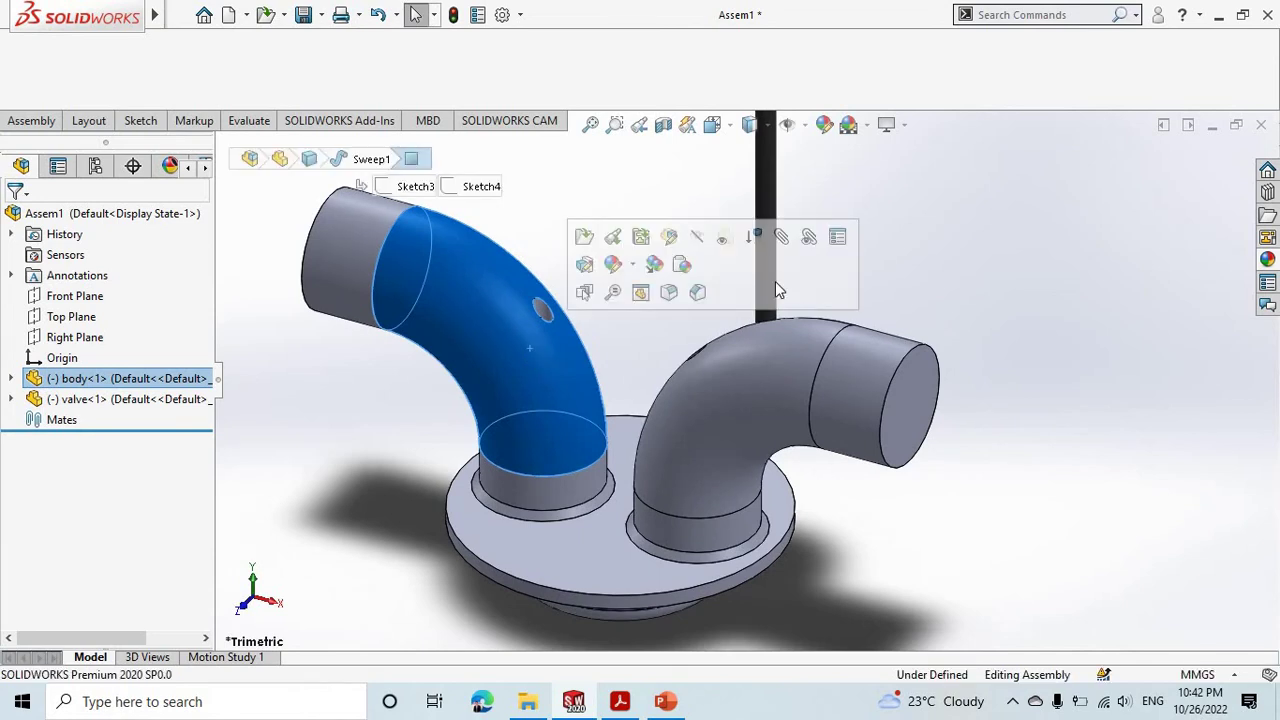
right_click(580, 341)
left_click(600, 340)
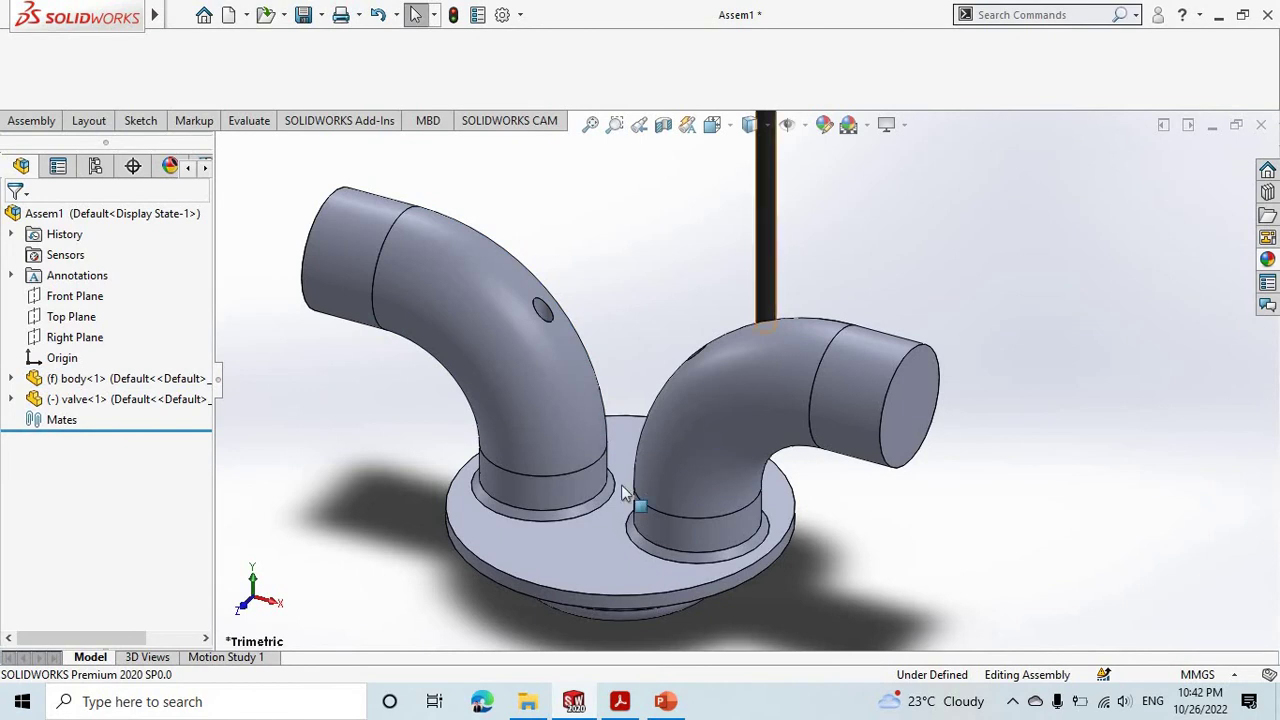
Step: Move the valve to the centre between the two pipes and restore the previous view
mouse_move(715, 380)
middle_mouse_down()
mouse_move(735, 370)
mouse_move(556, 434)
mouse_move(618, 270)
mouse_move(678, 283)
middle_mouse_up()
mouse_move(749, 340)
left_mouse_down()
mouse_move(877, 435)
mouse_move(799, 383)
left_mouse_up()
left_click_drag(633, 362, 550, 400)
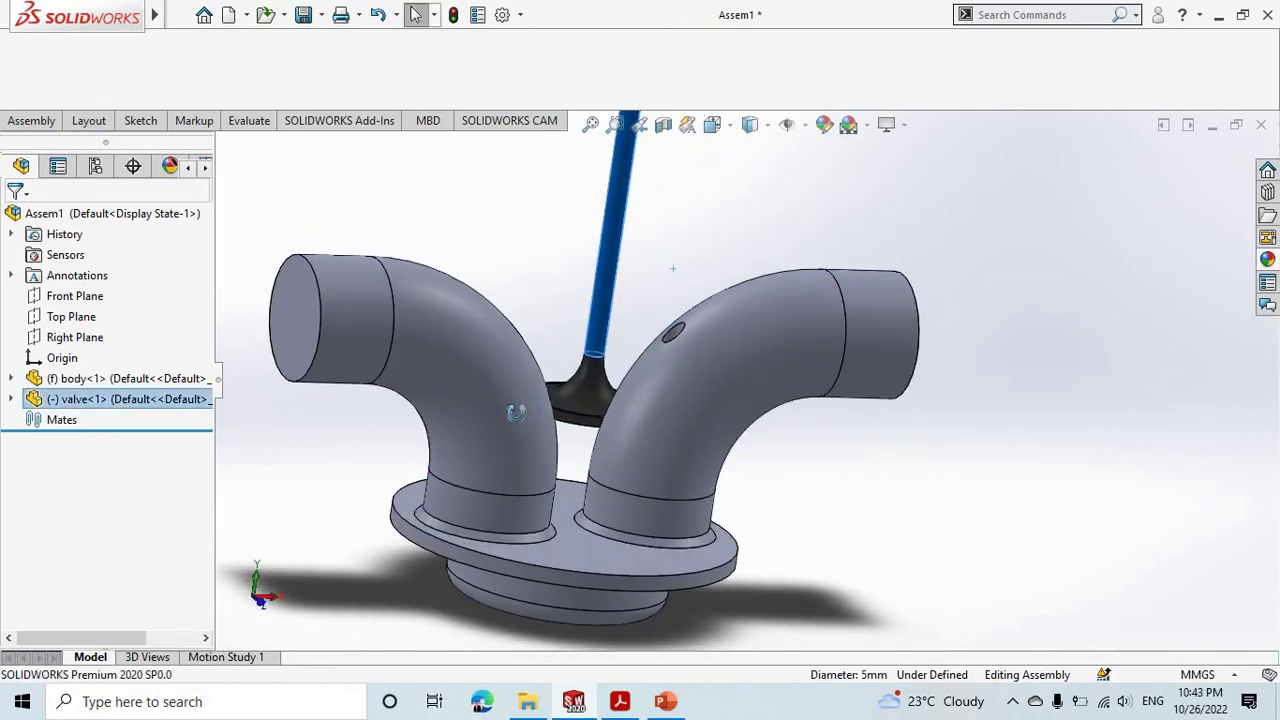
left_click(645, 125)
left_click(662, 125)
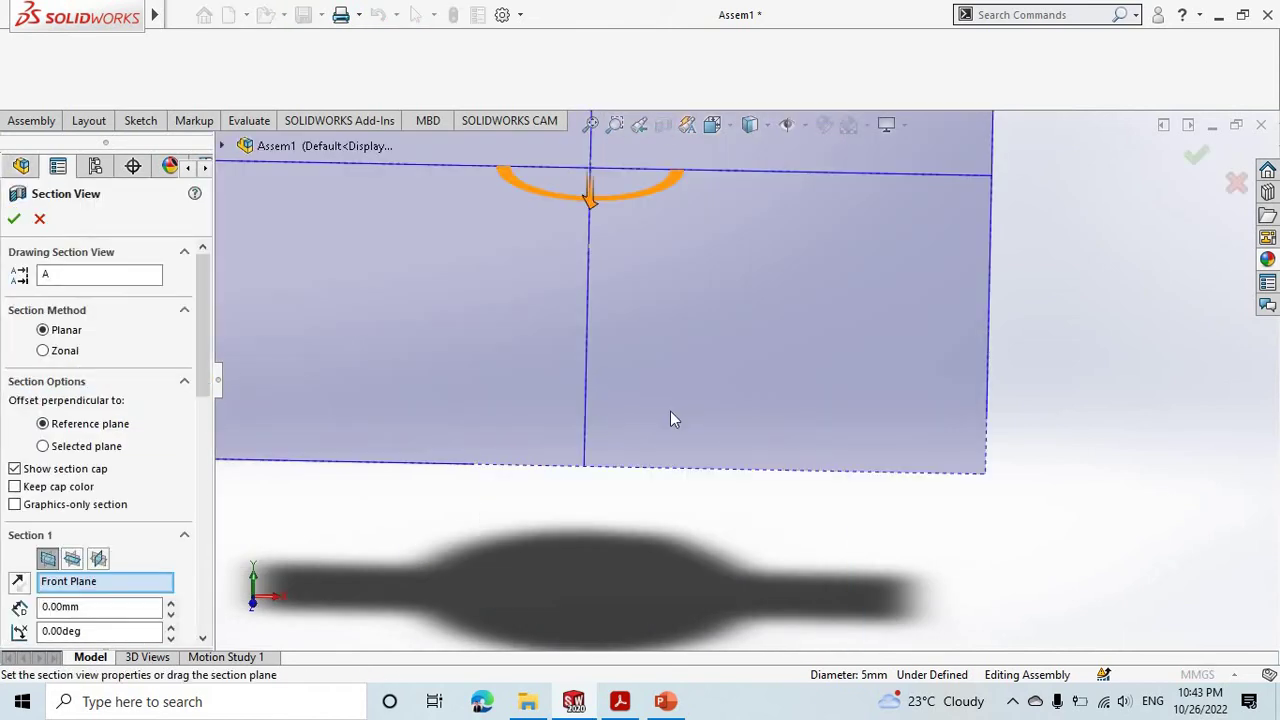
Step: Section the assembly on the Front Plane at about 140 mm offset, then show assembly commands
mouse_move(672, 418)
middle_mouse_down()
mouse_move(705, 409)
mouse_move(412, 246)
middle_mouse_up()
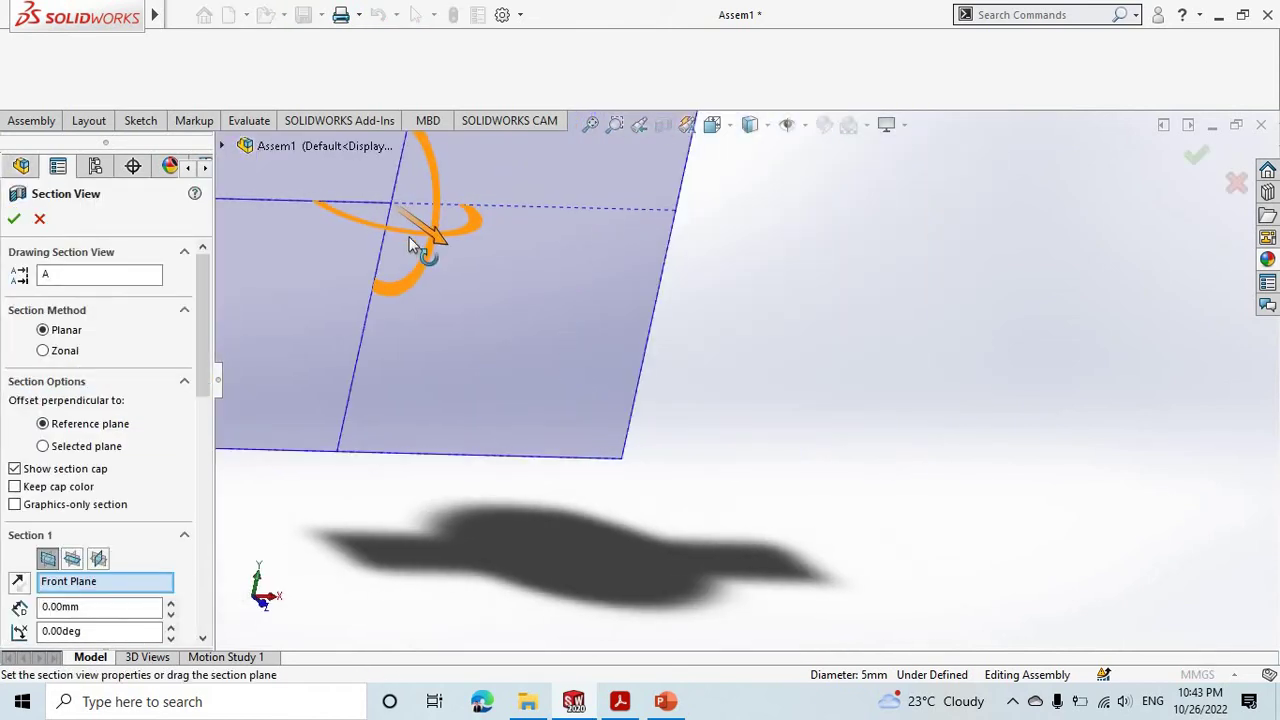
left_click_drag(474, 287, 652, 443)
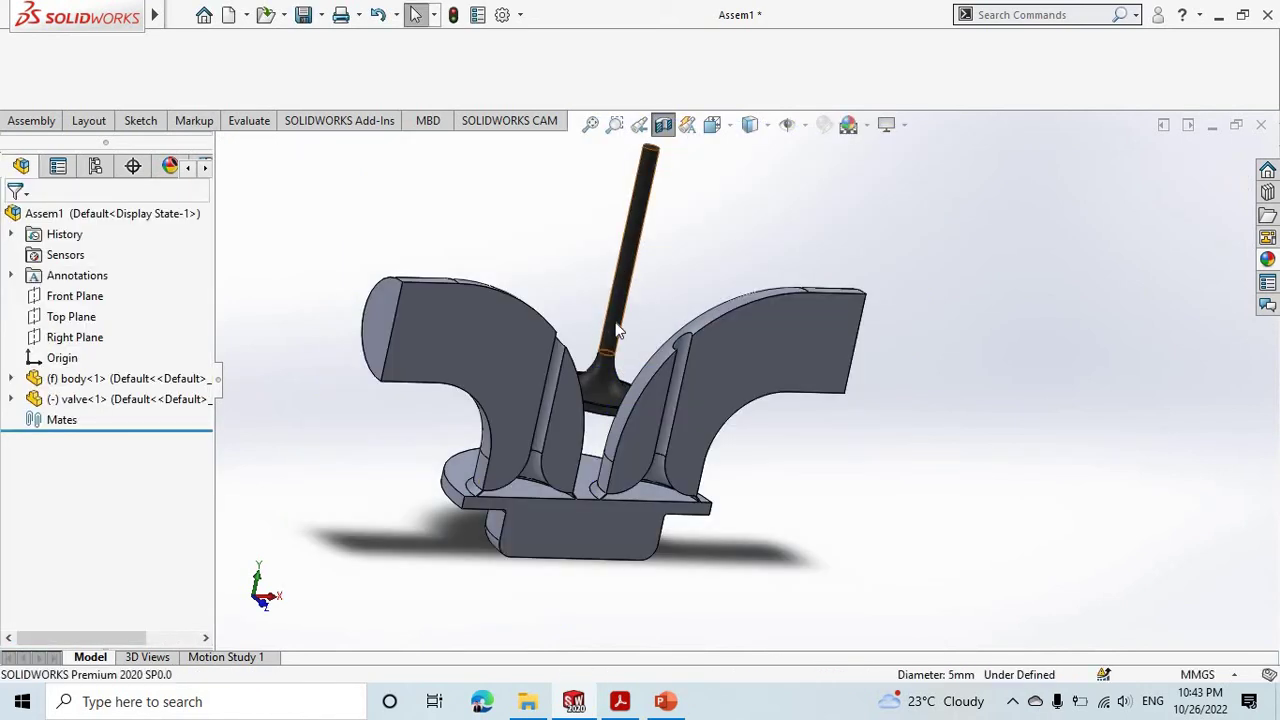
left_click(617, 330)
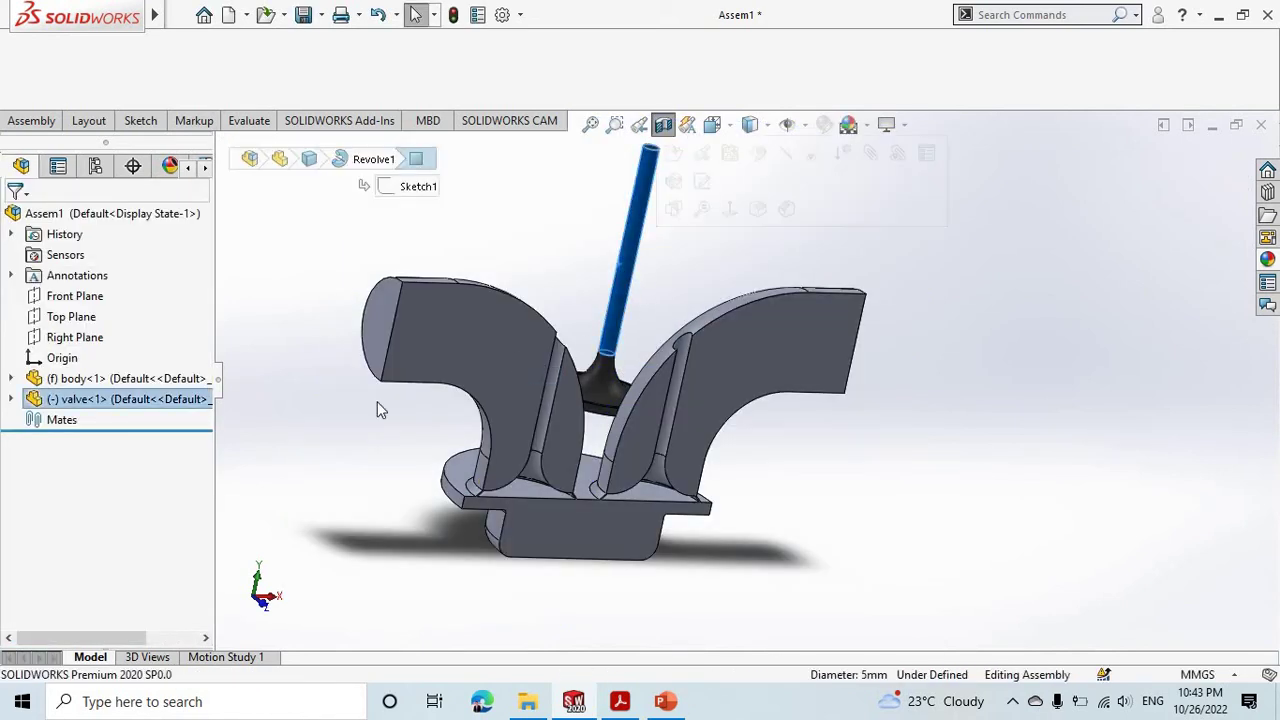
left_click(60, 421)
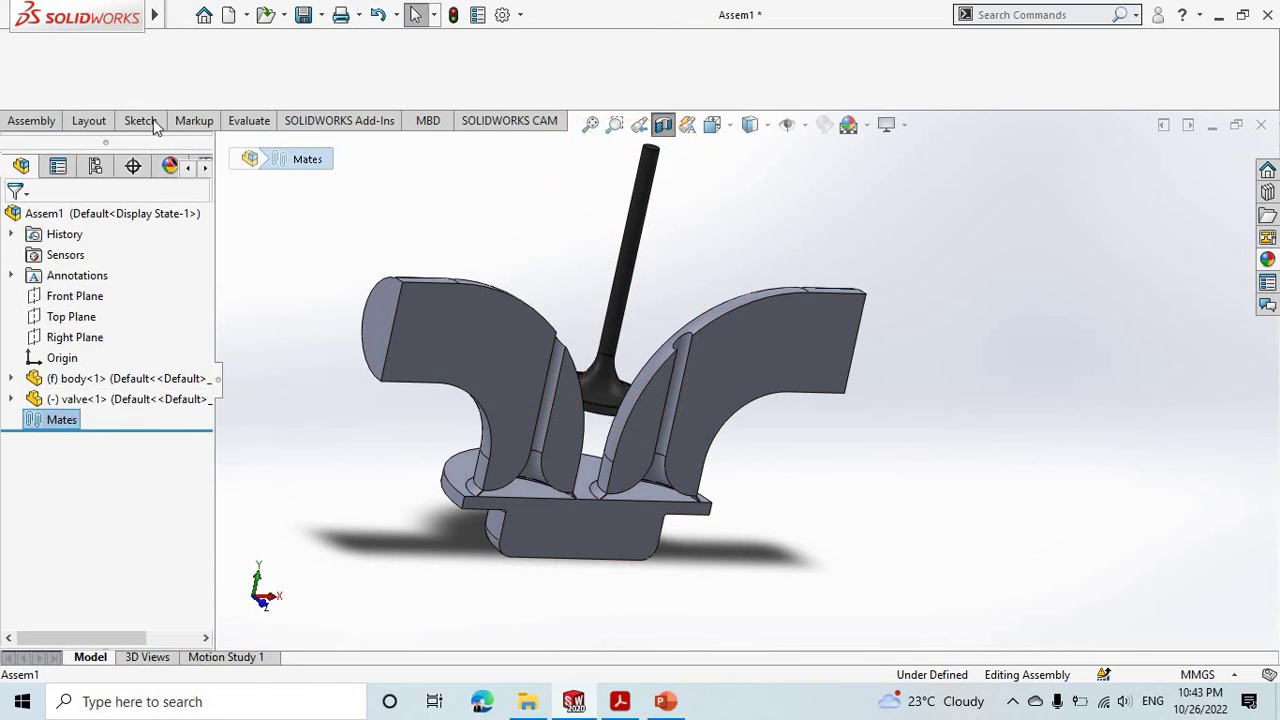
left_click(88, 122)
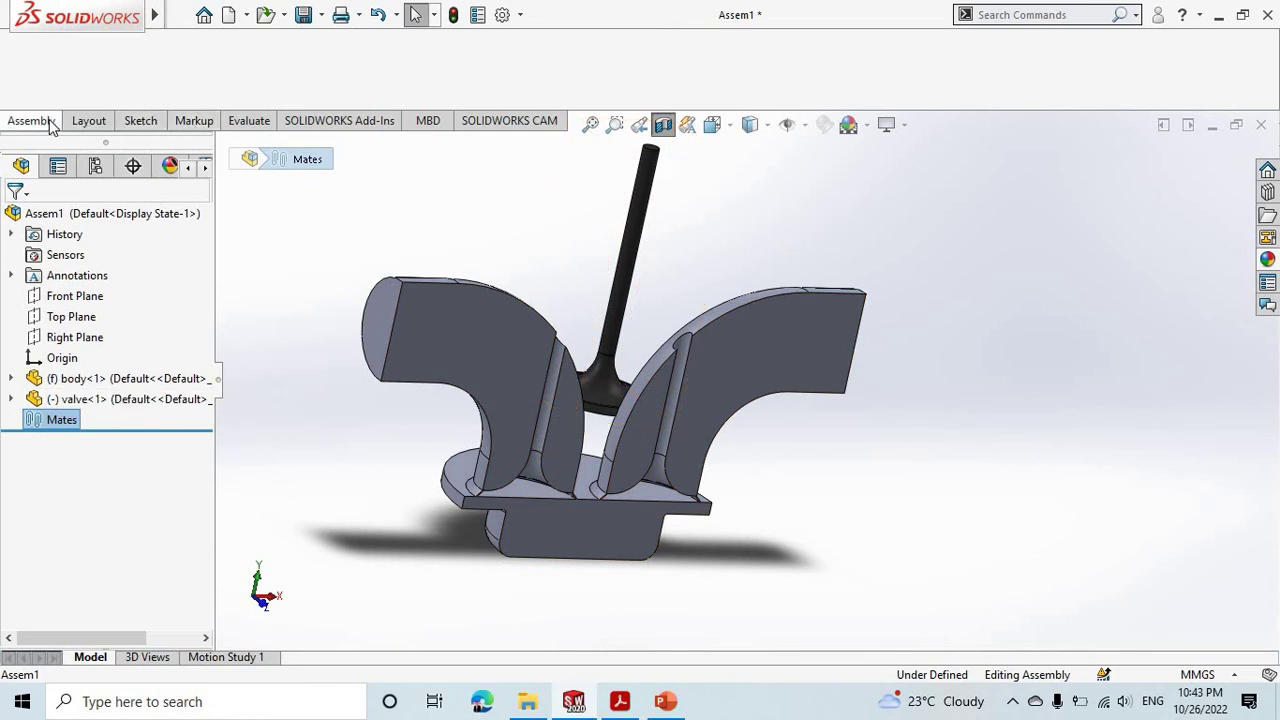
left_click(50, 120)
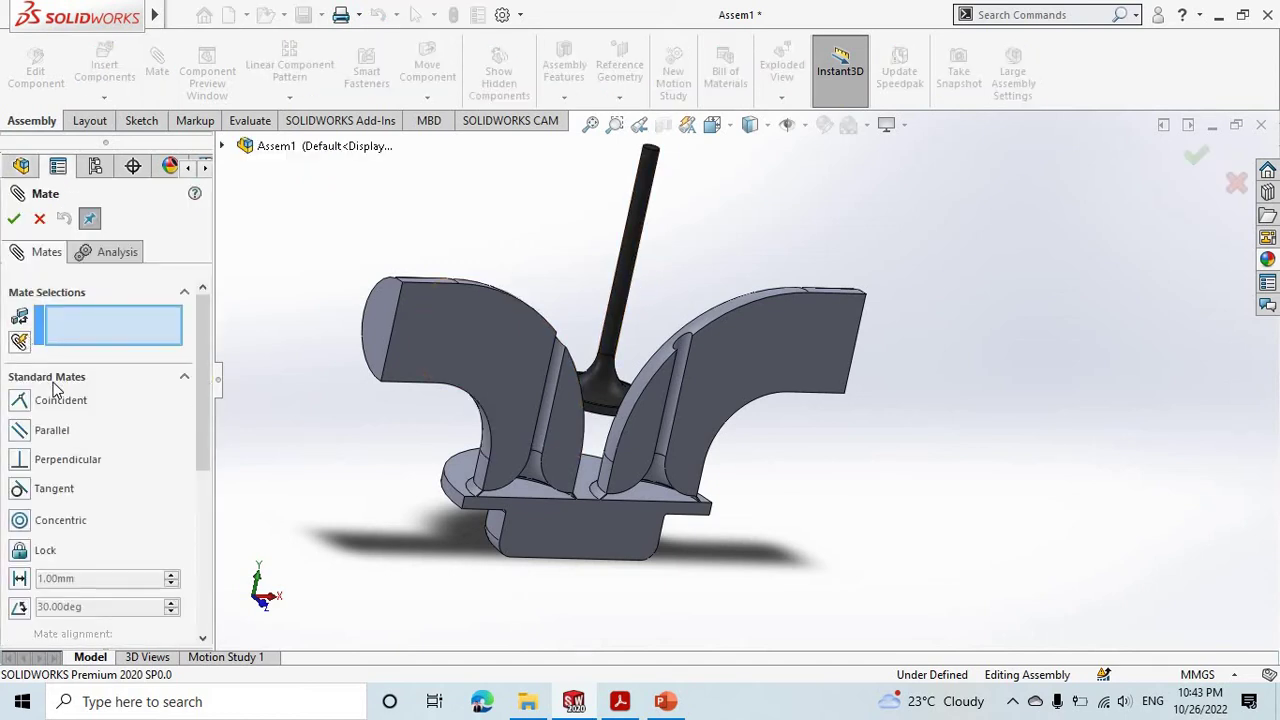
Step: Add a concentric mate between the valve stem and the body's hole
left_click(618, 318)
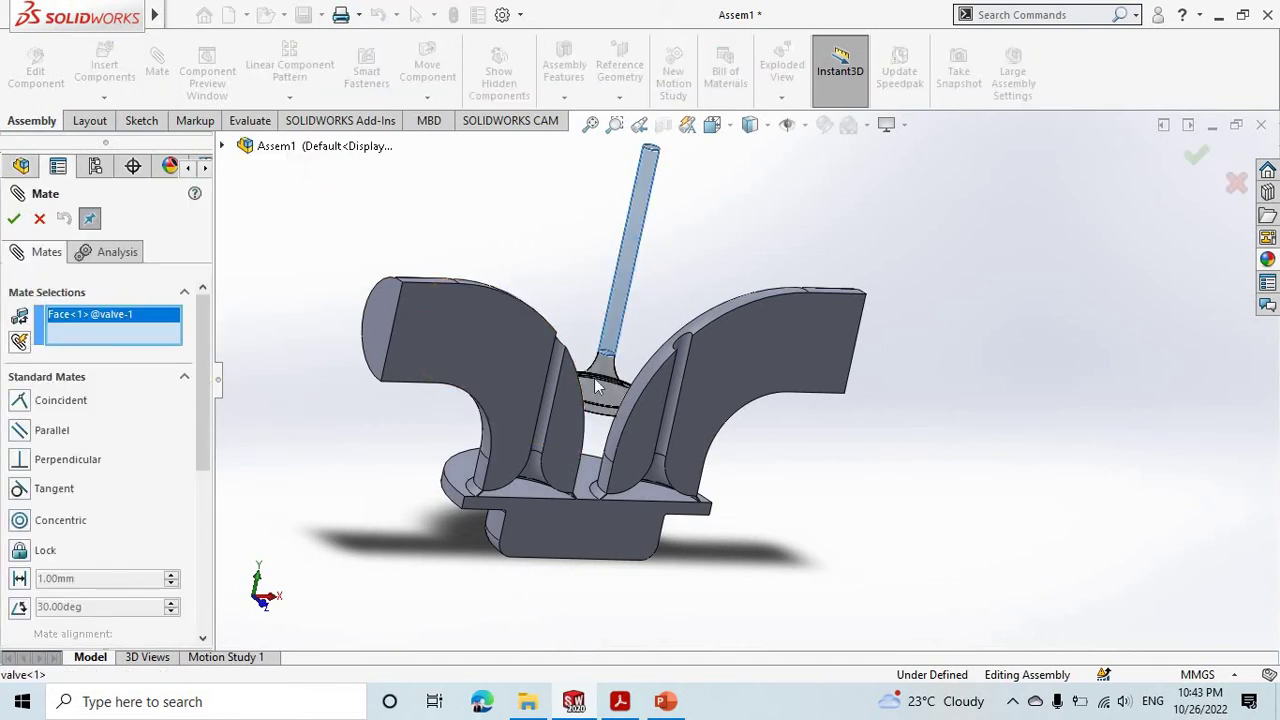
scroll(735, 381, "down", 3)
left_click(735, 381)
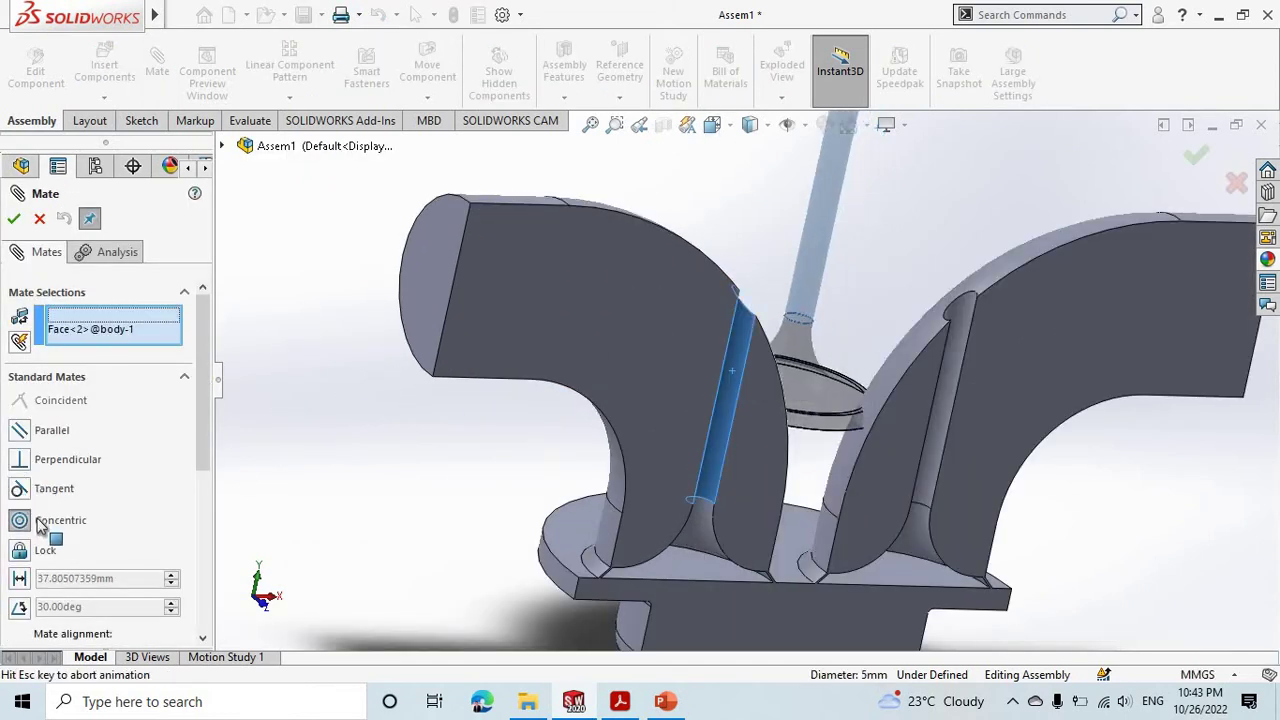
left_click(15, 224)
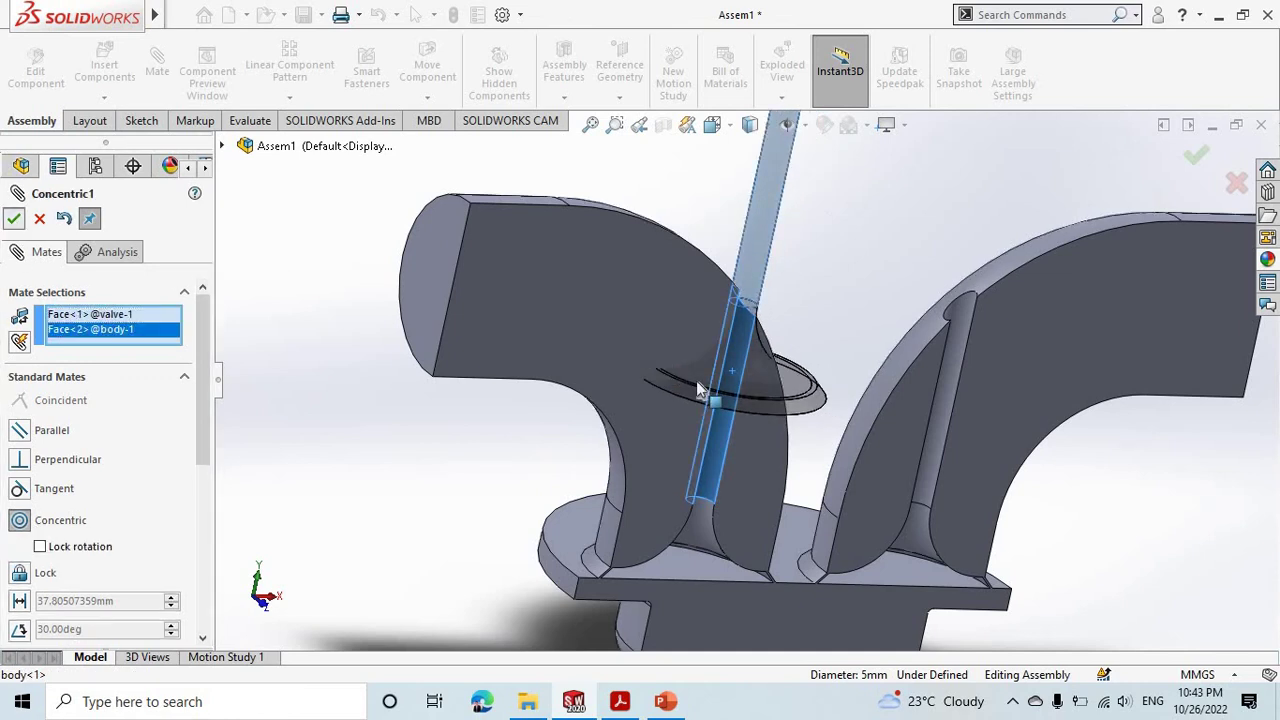
Step: Mate the valve's bottom face coincident with the port seat
scroll(733, 275, "down", 2)
middle_click_drag(733, 275, 737, 329)
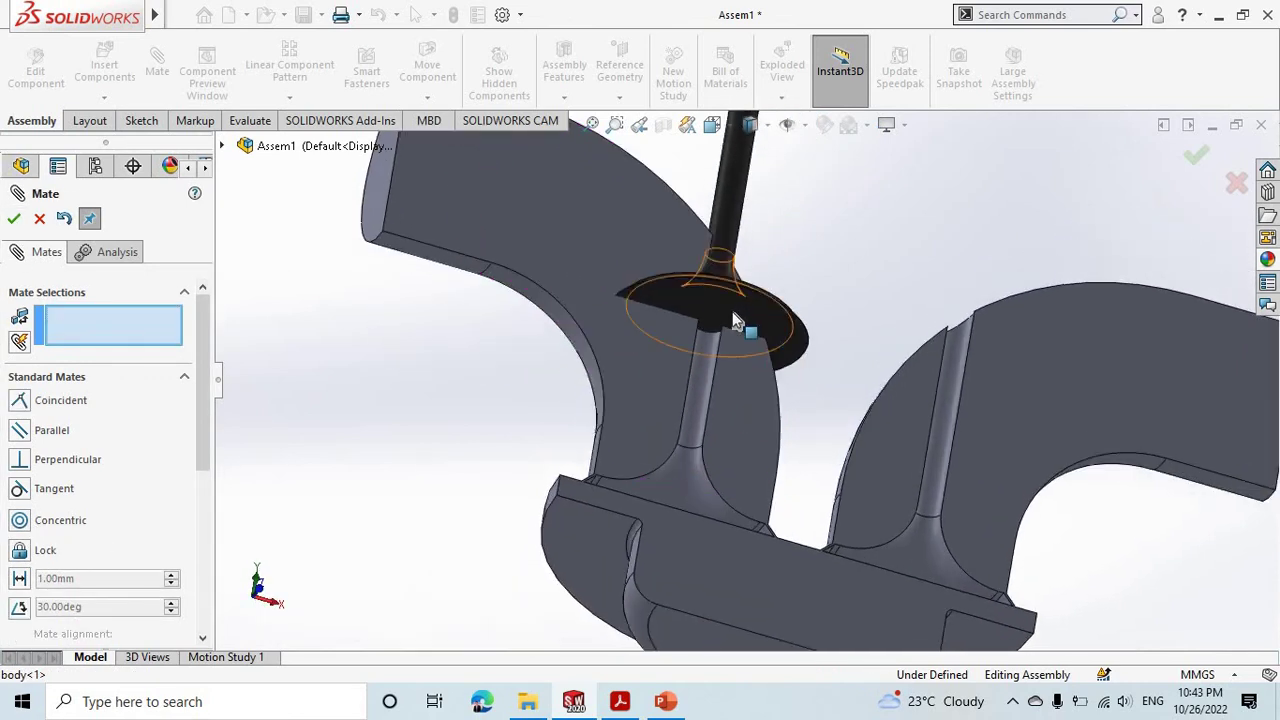
left_click(714, 357)
left_click(687, 527)
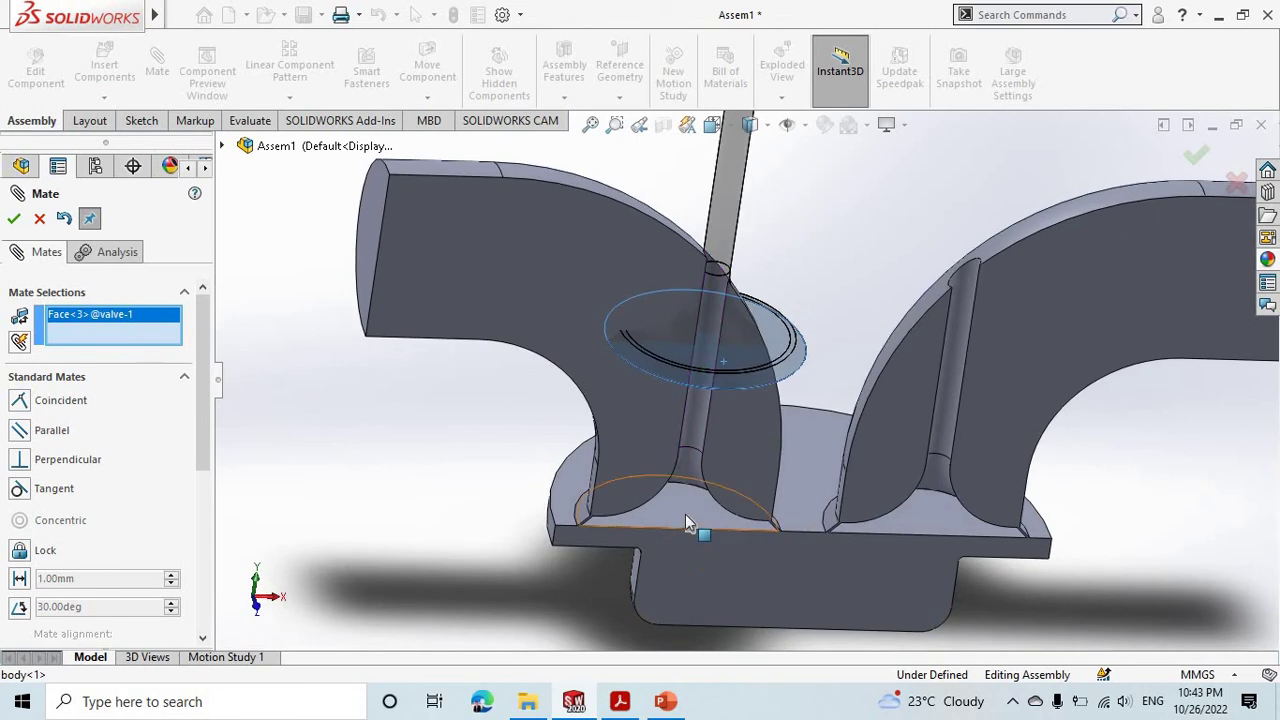
left_click(14, 222)
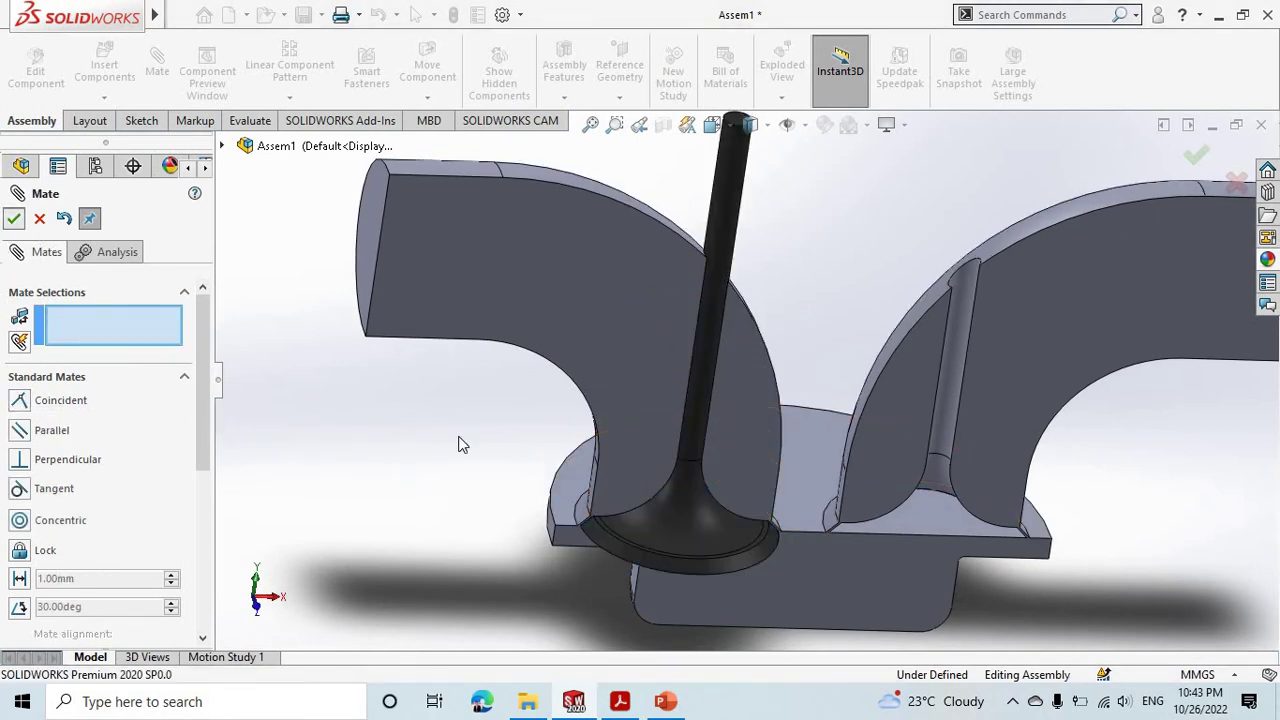
key("Escape")
middle_click_drag(460, 437, 746, 324)
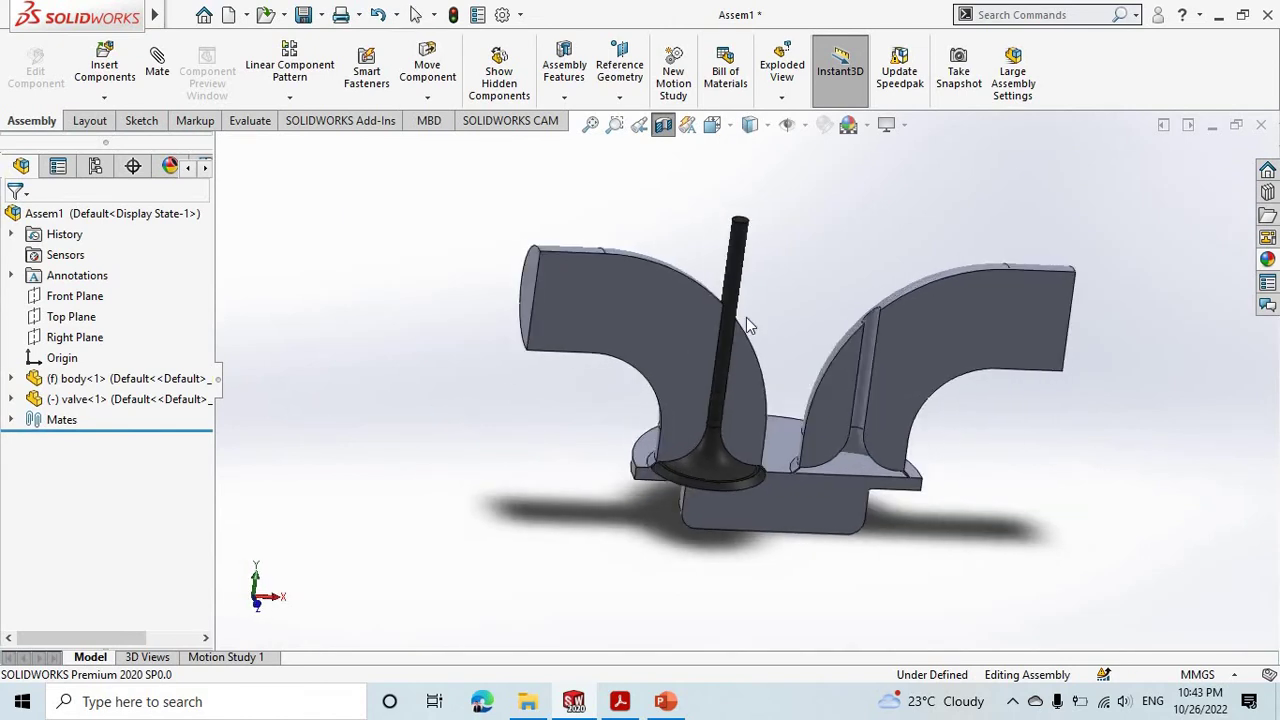
scroll(746, 324, "up", 2)
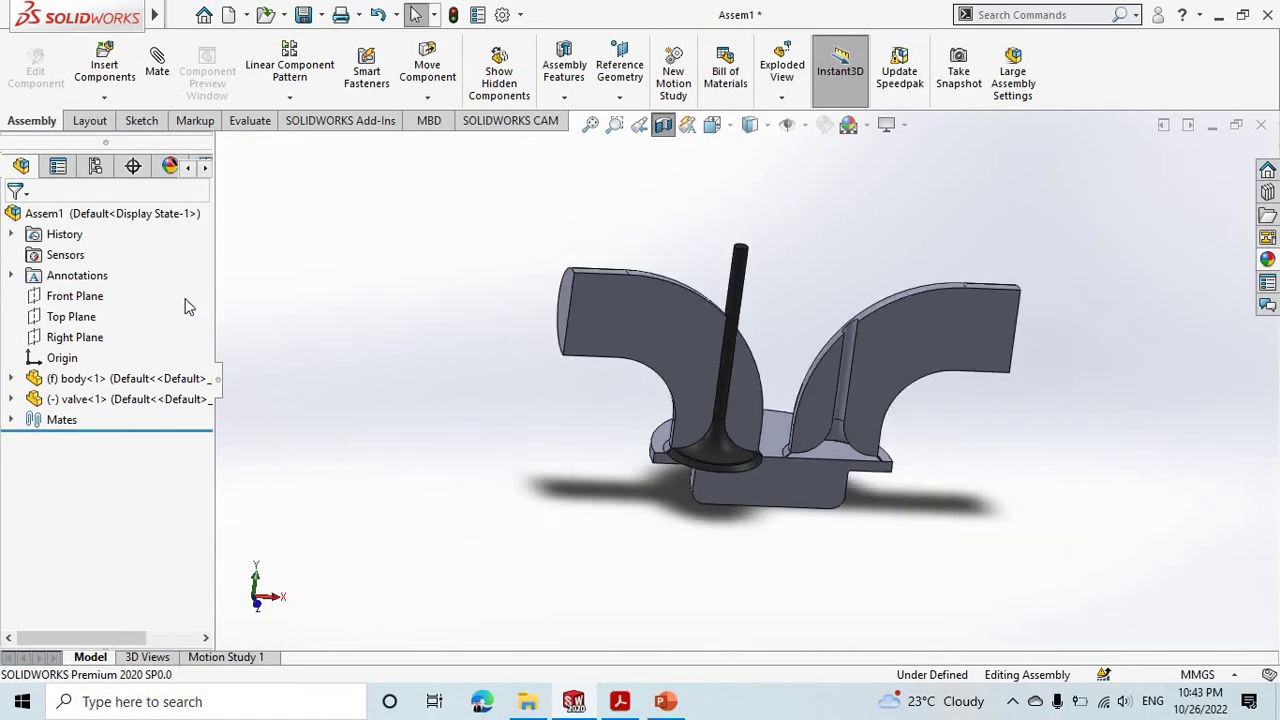
Step: Start Copy with Mates and choose the first valve as the component to copy
left_click(105, 97)
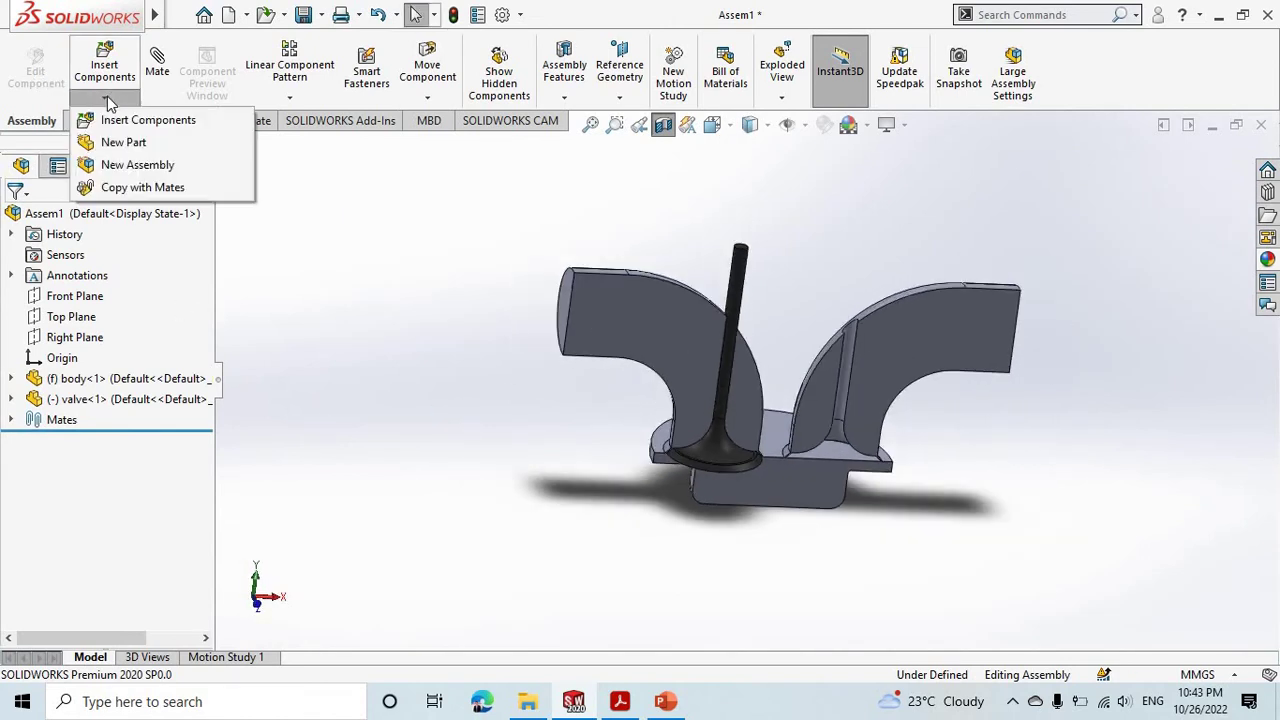
left_click(165, 190)
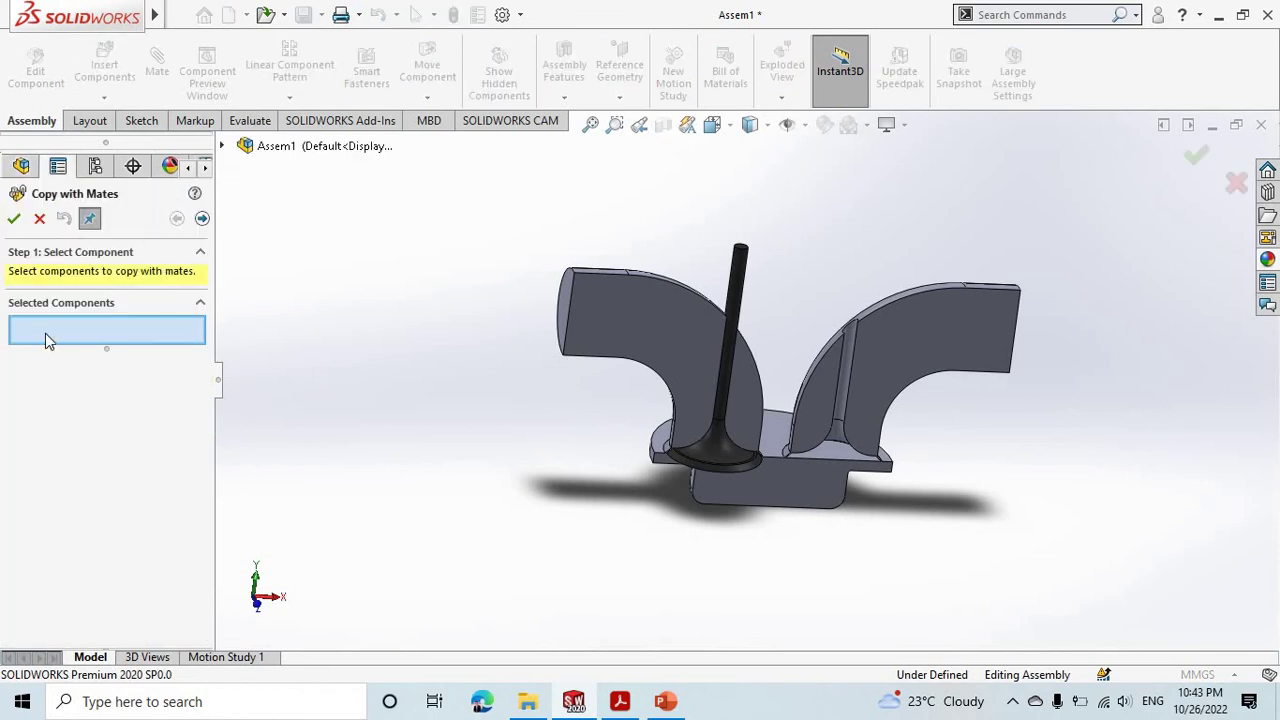
left_click(740, 295)
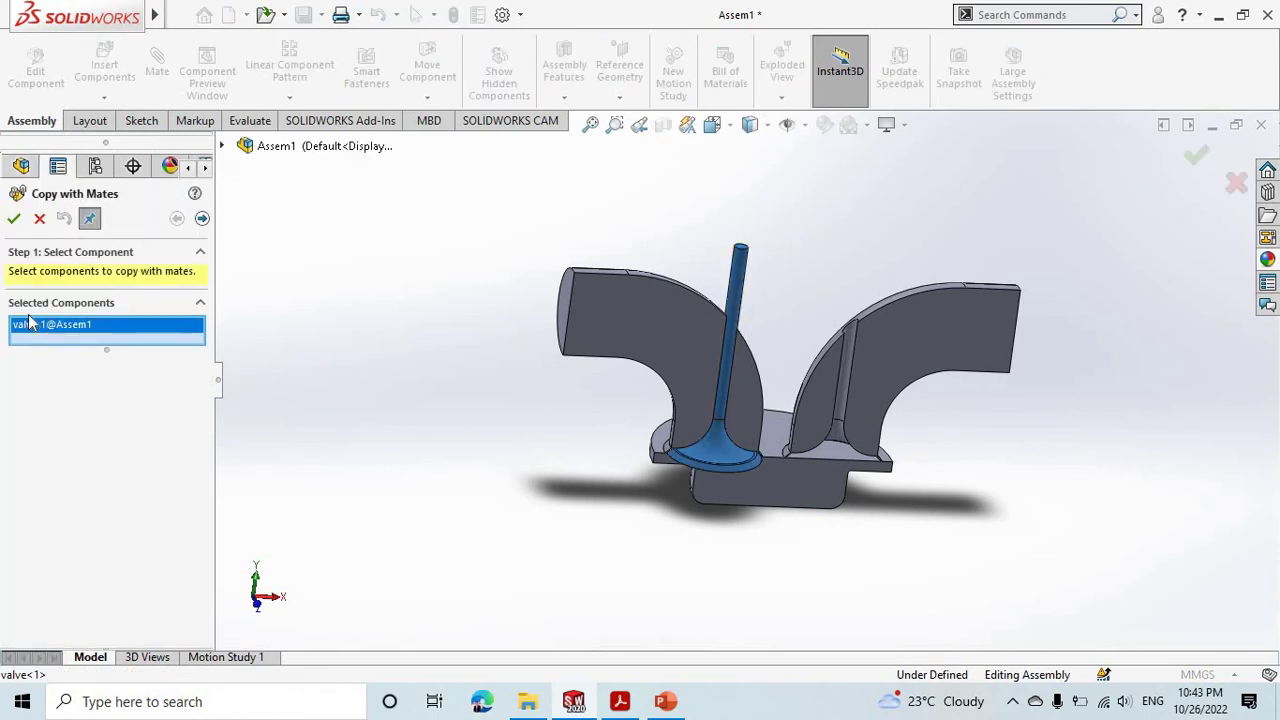
left_click(203, 219)
Step: Place the copy on the right port's guide bore (concentric) and seat face (coincident)
scroll(510, 398, "down", 2)
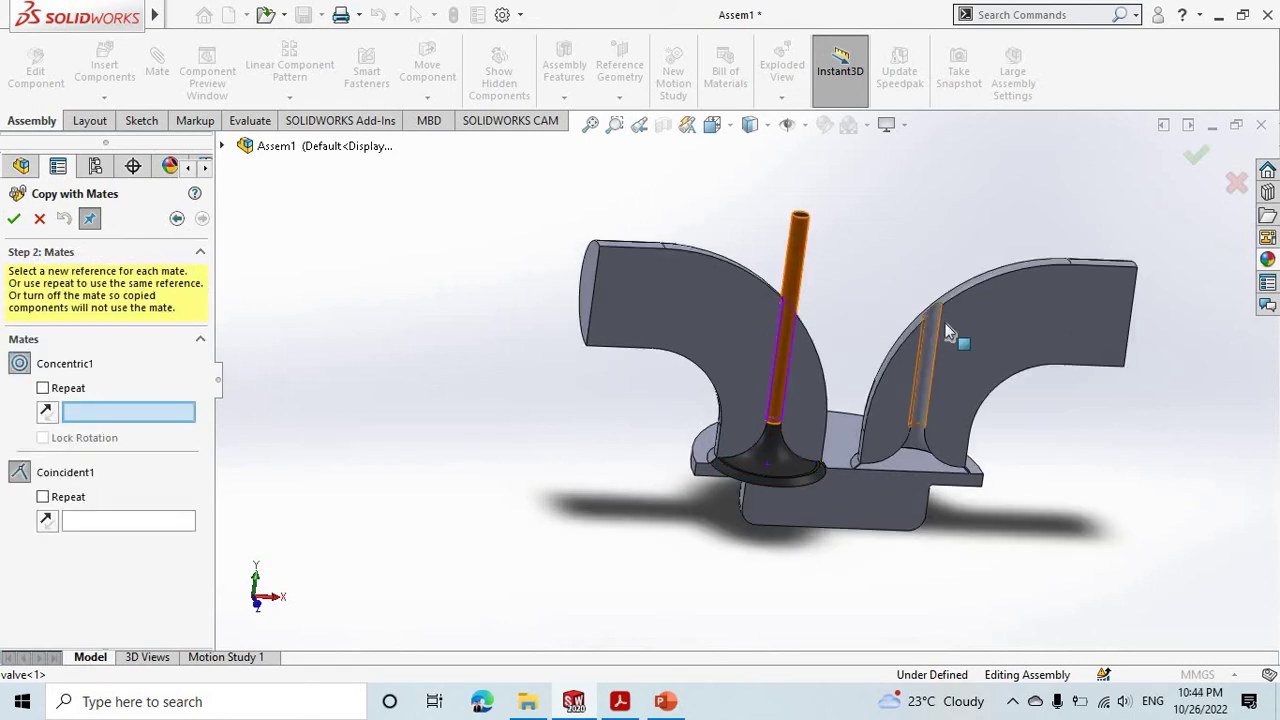
scroll(948, 332, "down", 2)
scroll(914, 390, "down", 2)
left_click(875, 462)
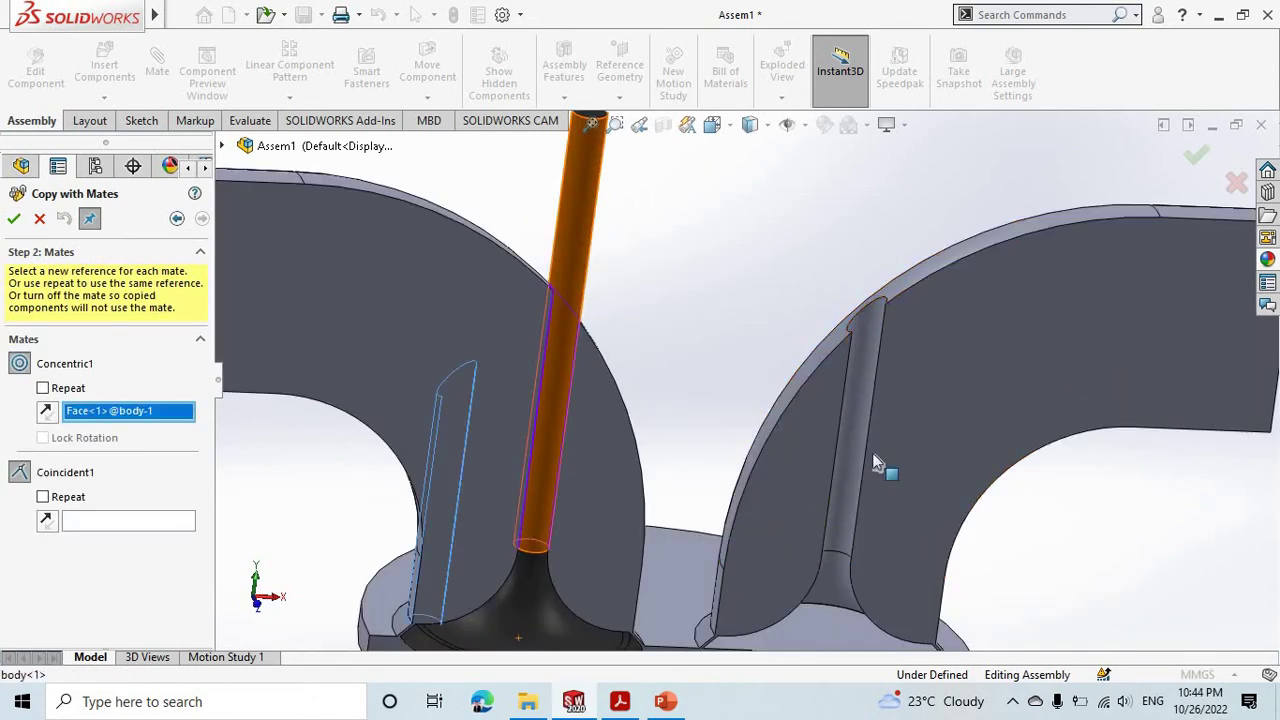
scroll(837, 363, "up", 2)
scroll(820, 540, "up", 1)
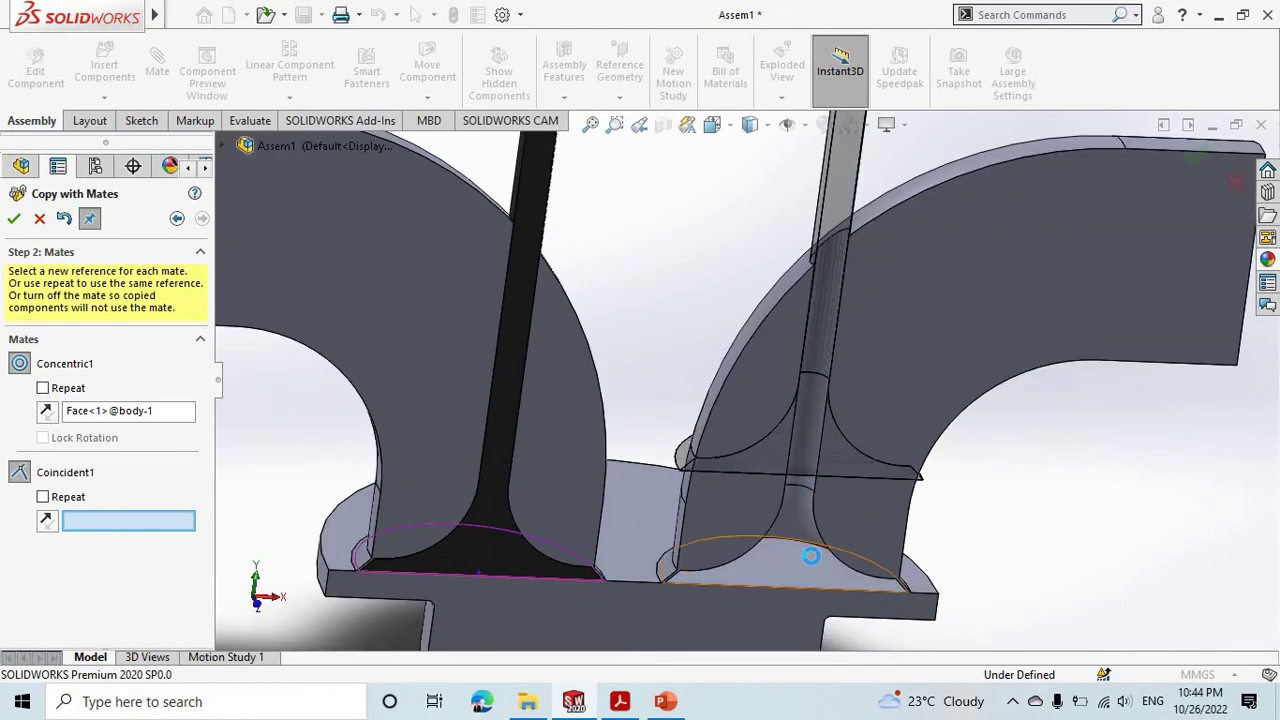
left_click(811, 556)
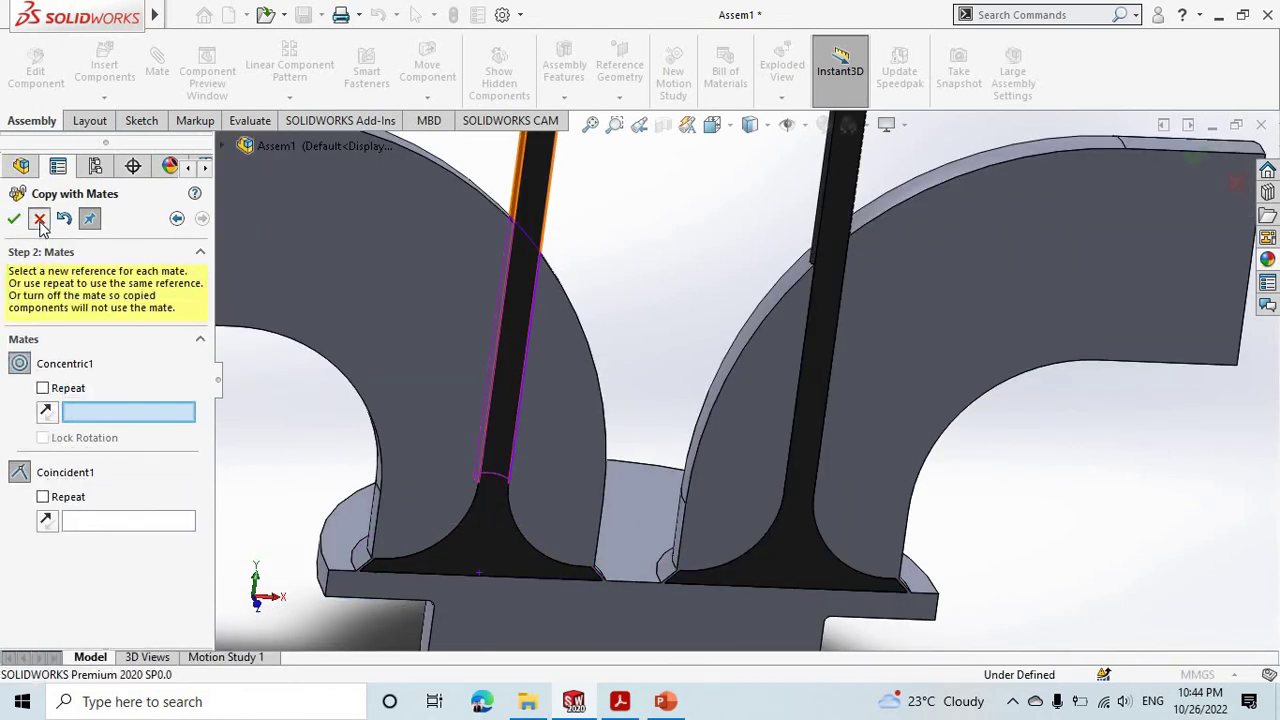
left_click(40, 219)
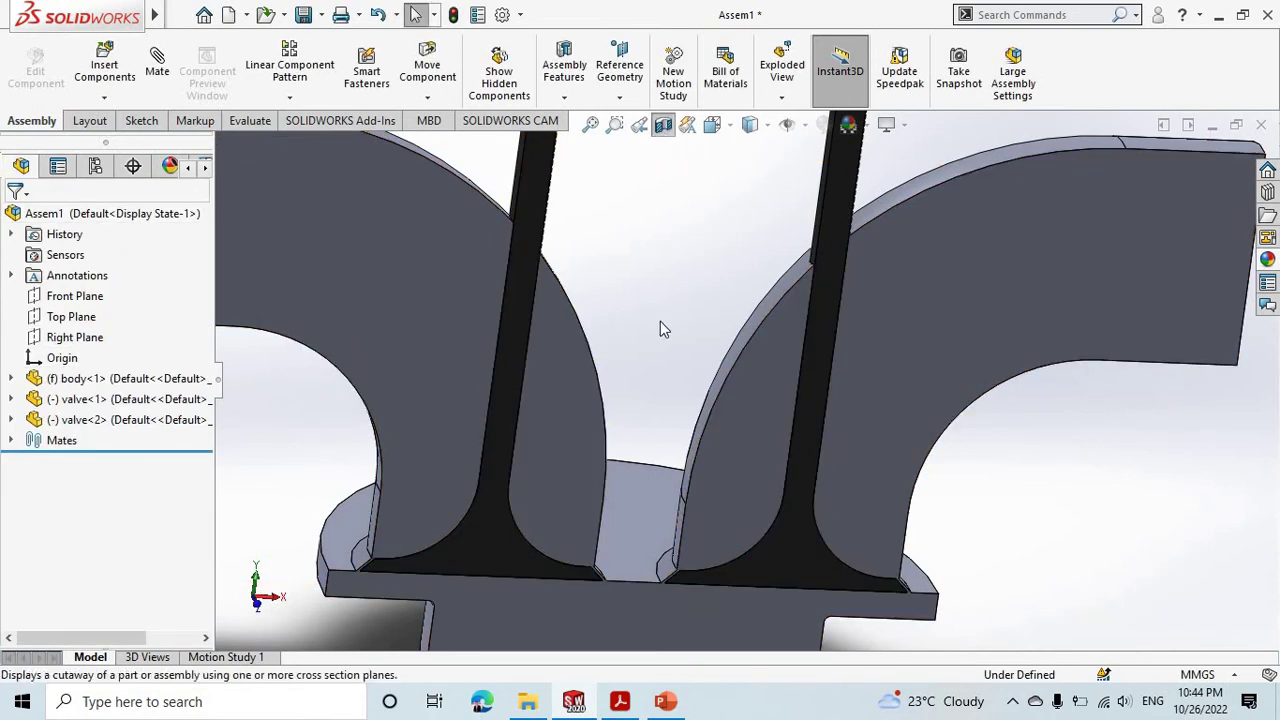
scroll(660, 321, "up", 5)
Step: Orbit the twin-elbow assembly to a front view, then switch to PowerPoint's Geometry slide 9
scroll(675, 330, "up", 3)
mouse_move(675, 330)
middle_mouse_down()
mouse_move(760, 243)
mouse_move(866, 286)
mouse_move(823, 243)
mouse_move(766, 233)
middle_mouse_up()
middle_click_drag(766, 187, 720, 300)
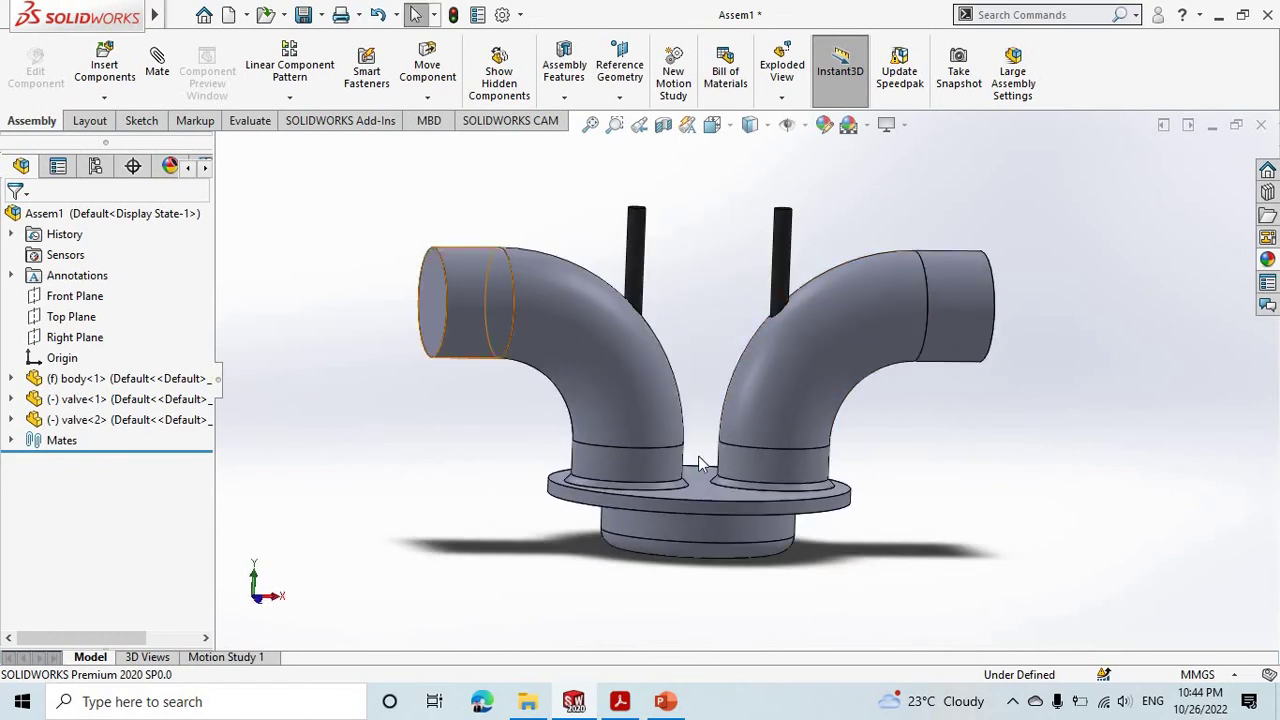
middle_click_drag(698, 456, 705, 492)
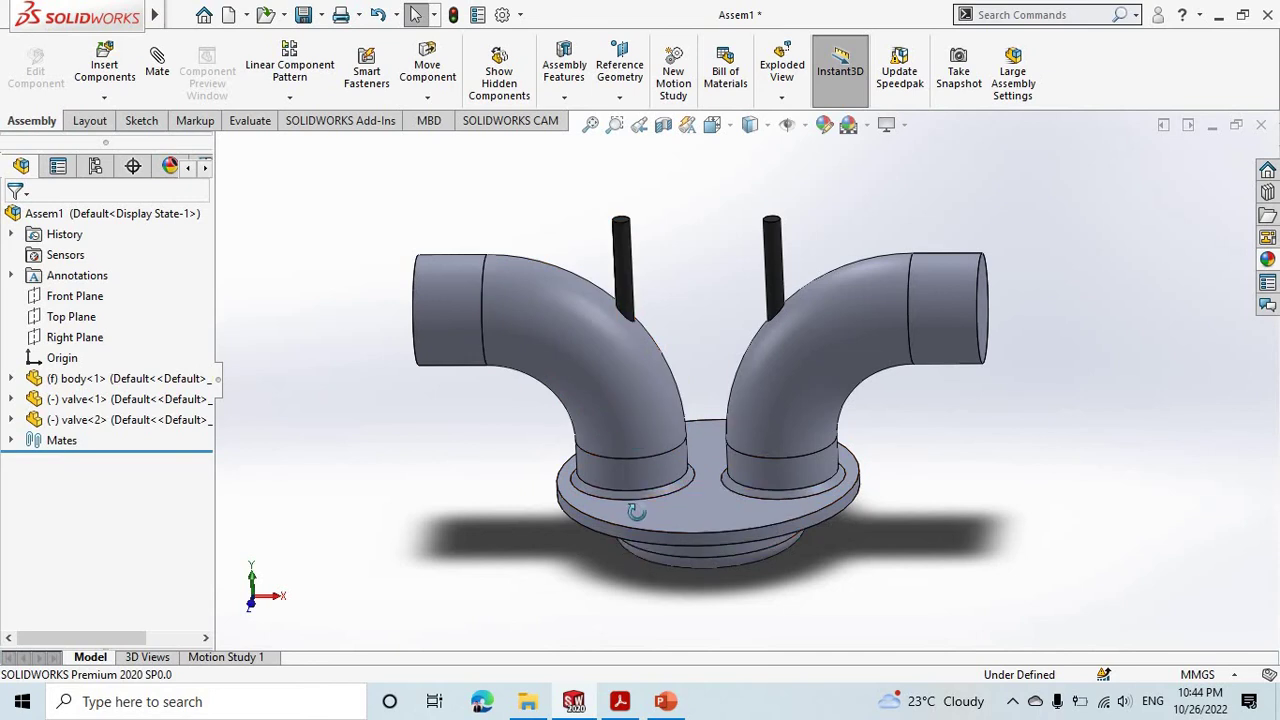
middle_click_drag(648, 571, 618, 508)
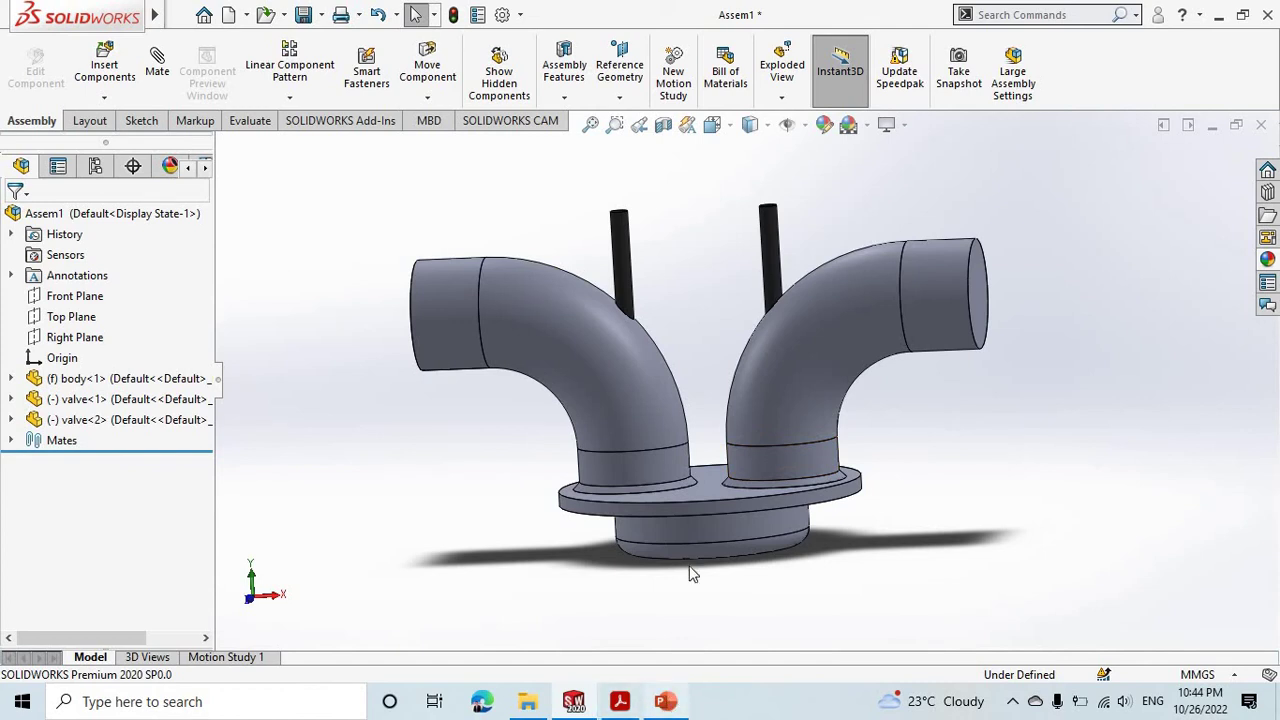
key("alt+Tab")
key("Up")
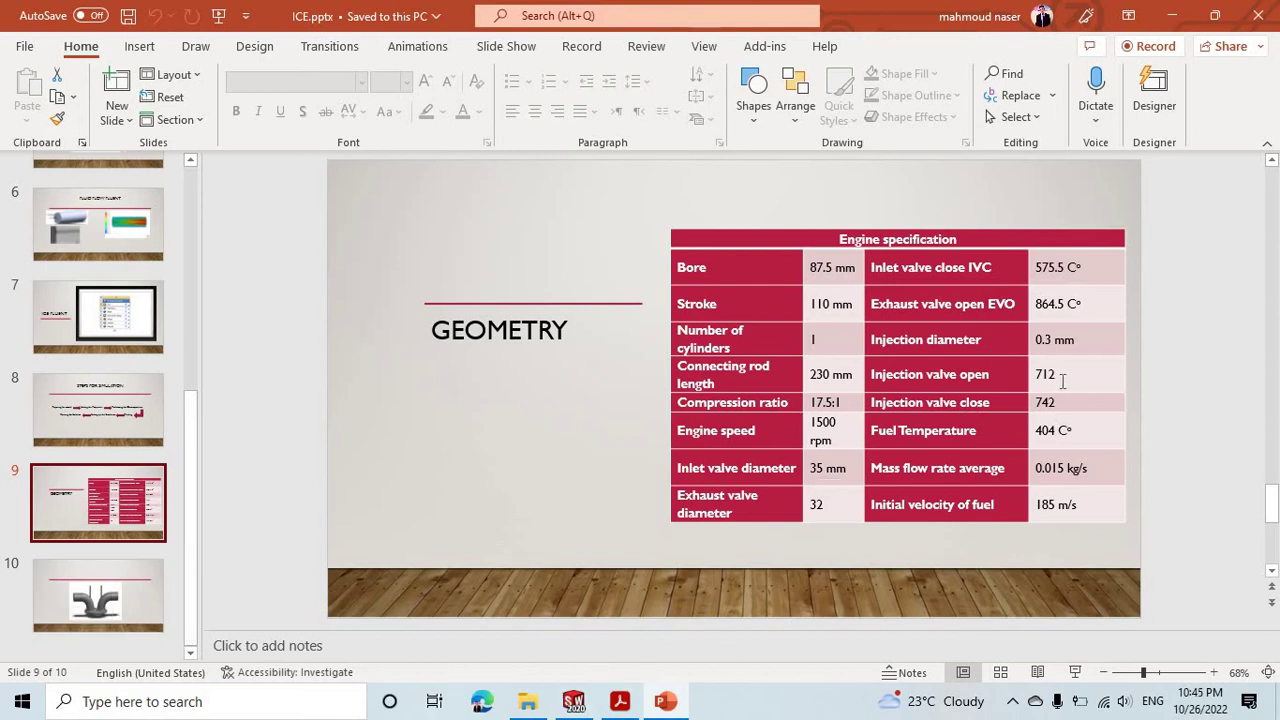
Step: Highlight the Injection valve open value 712 in the table, then minimise PowerPoint
left_click_drag(1045, 374, 920, 374)
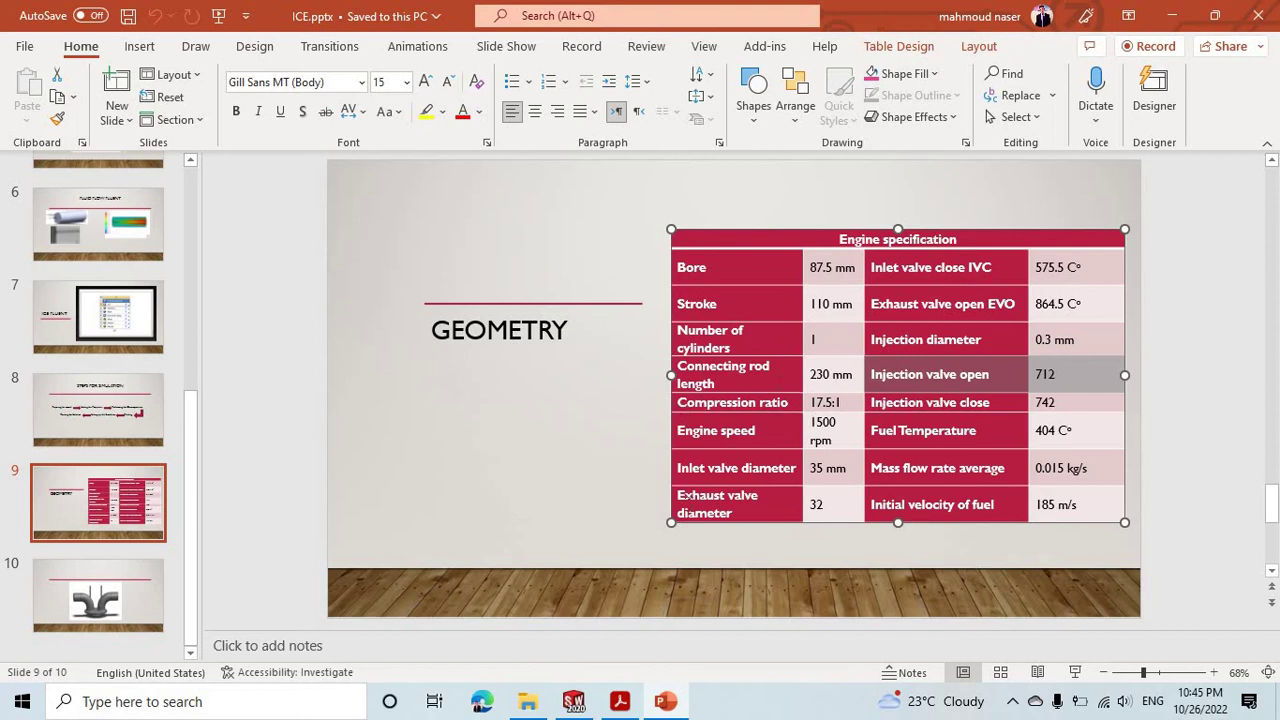
left_click(670, 708)
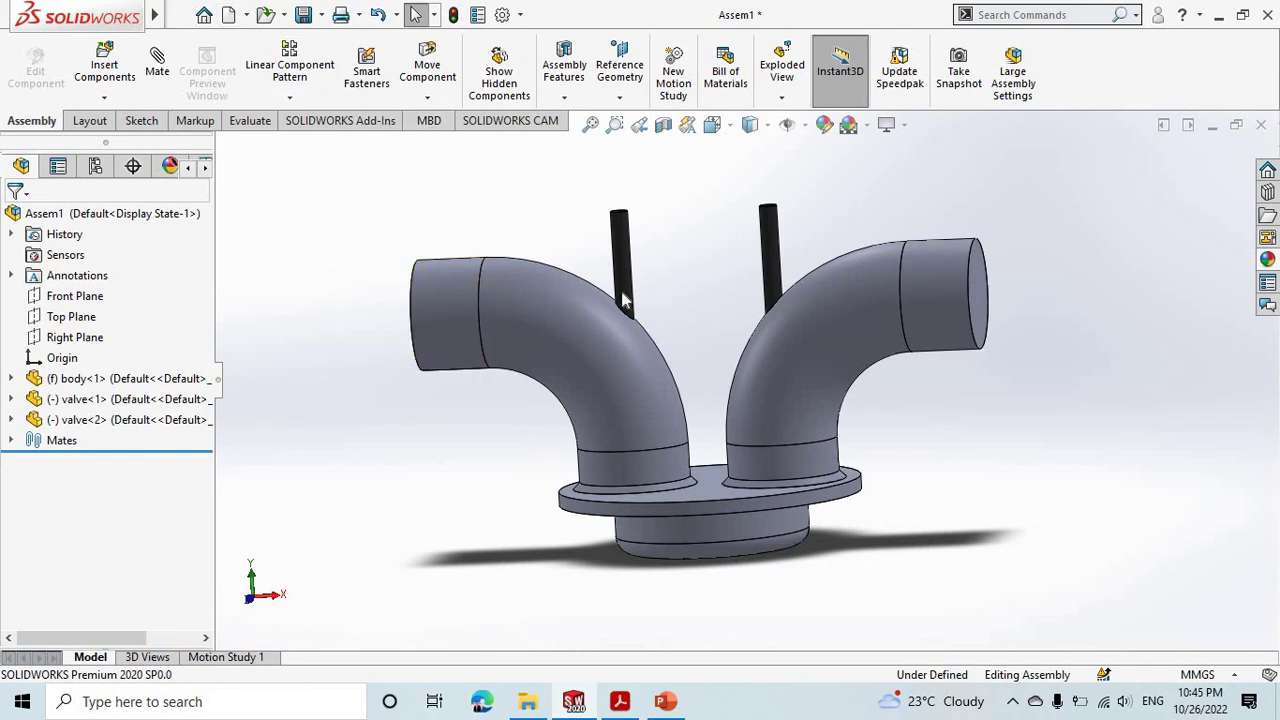
Step: Save the assembly as Assem1.SLDASM, a SOLIDWORKS Assembly, on Local Disk (F:)
left_click(179, 15)
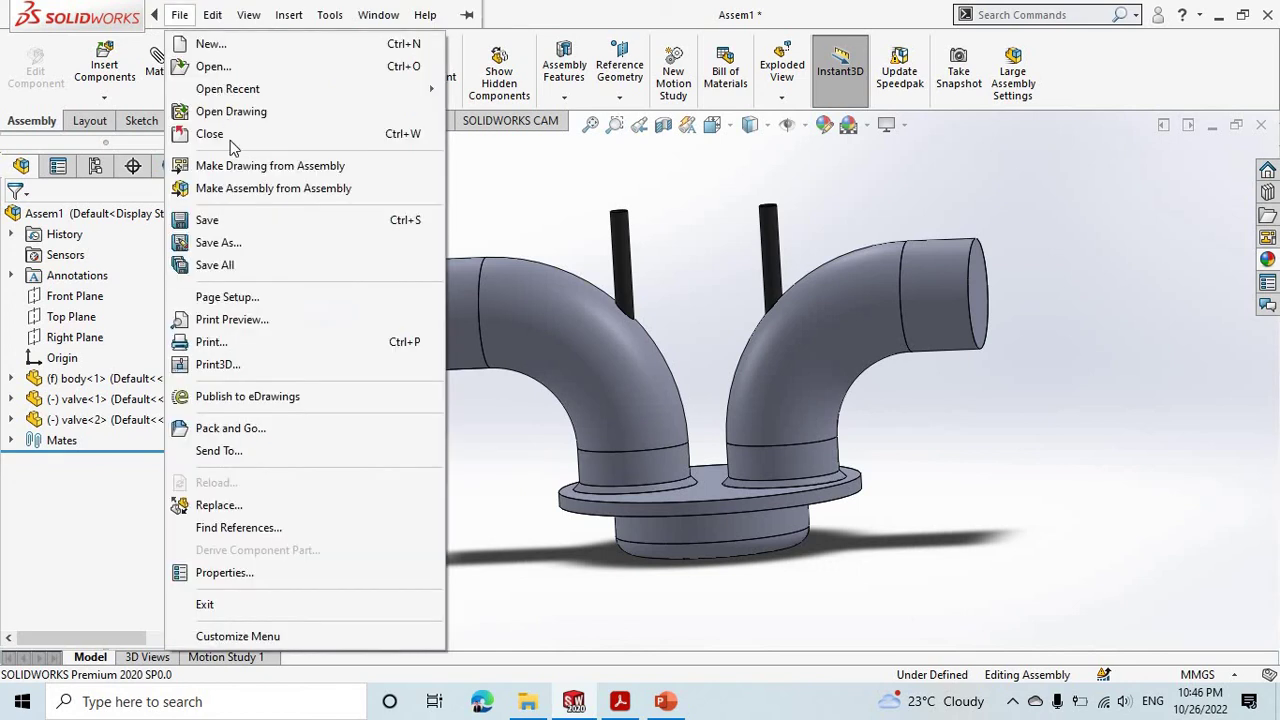
left_click(231, 249)
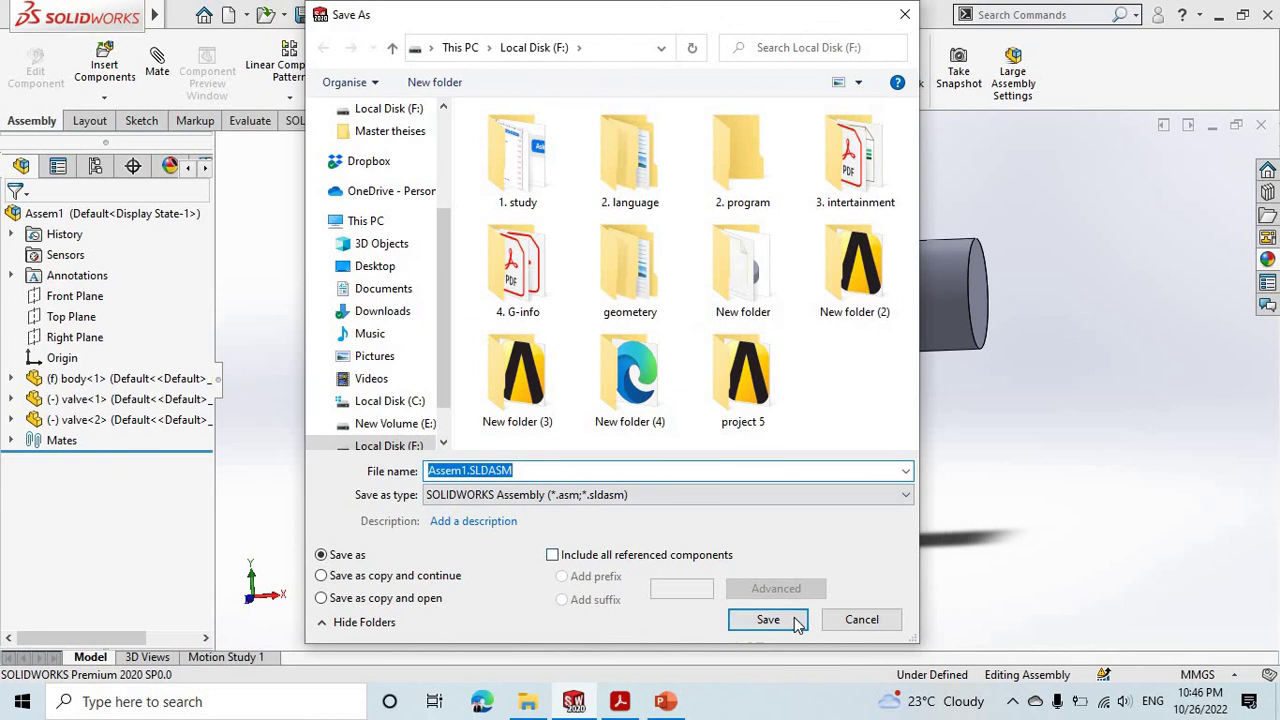
left_click(768, 619)
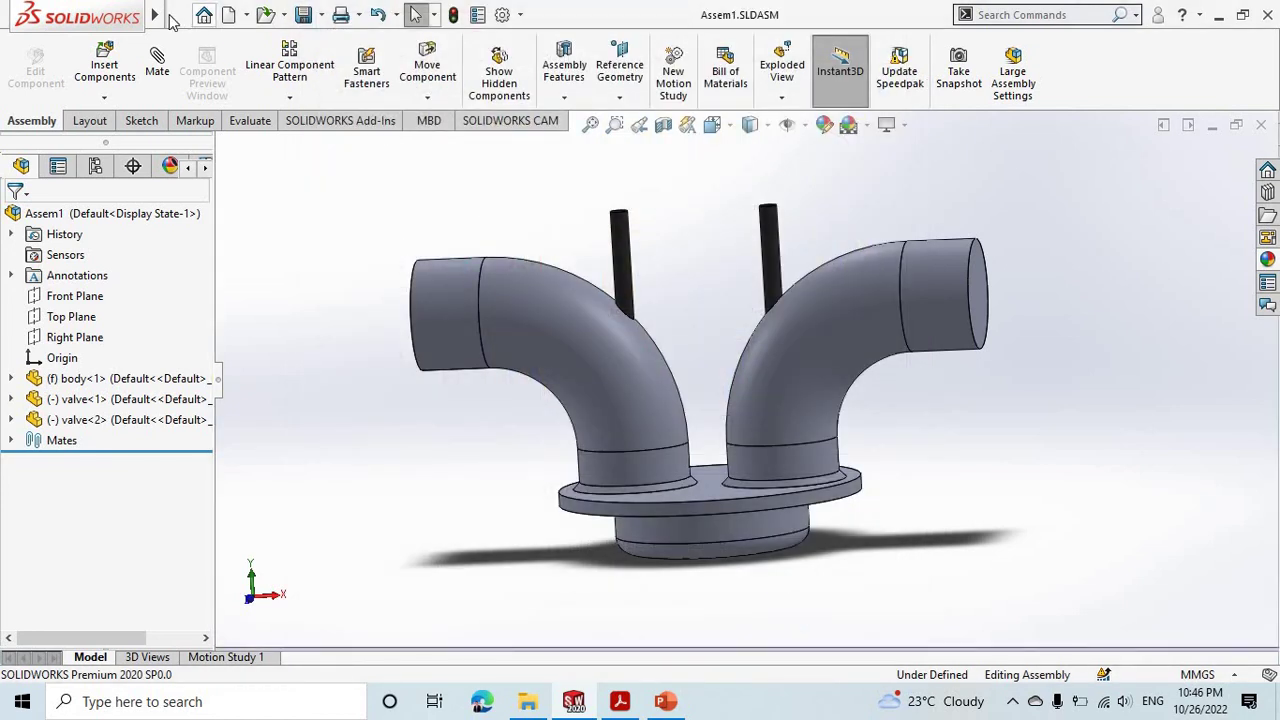
Step: Export the assembly as Assem1.IGS in IGES (*.igs) format, then bring up File Explorer
left_click(179, 14)
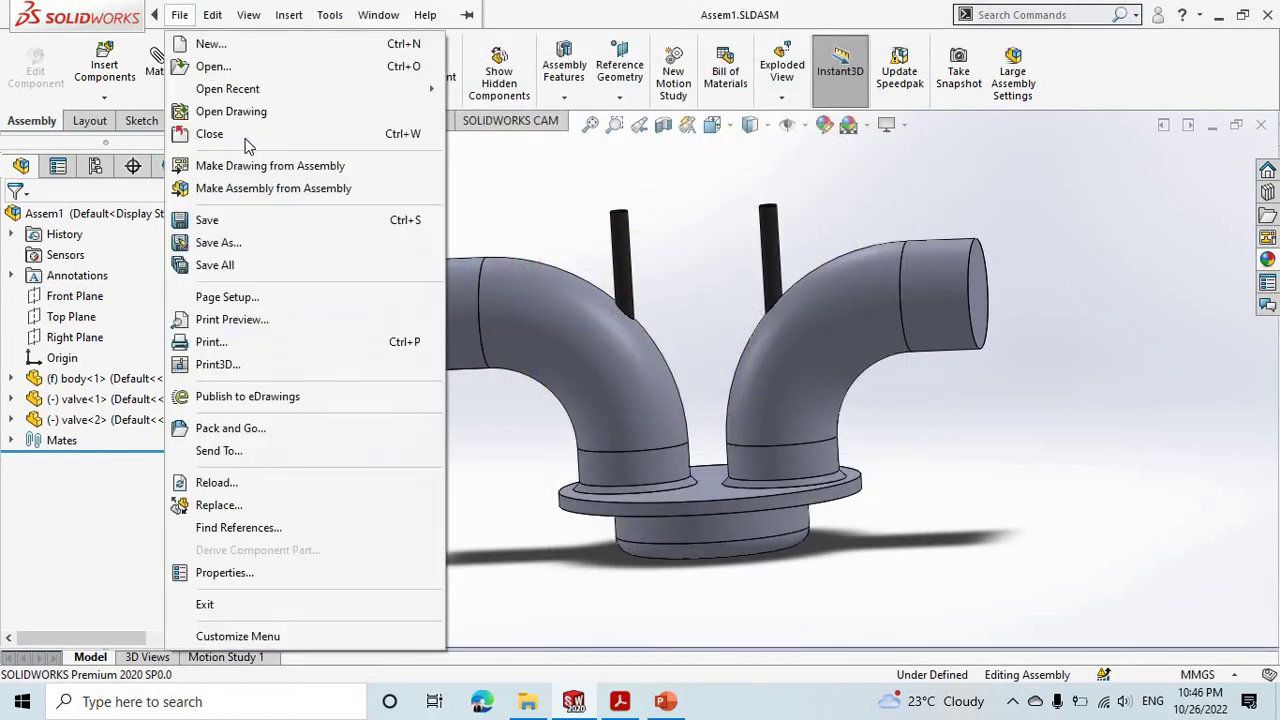
left_click(218, 242)
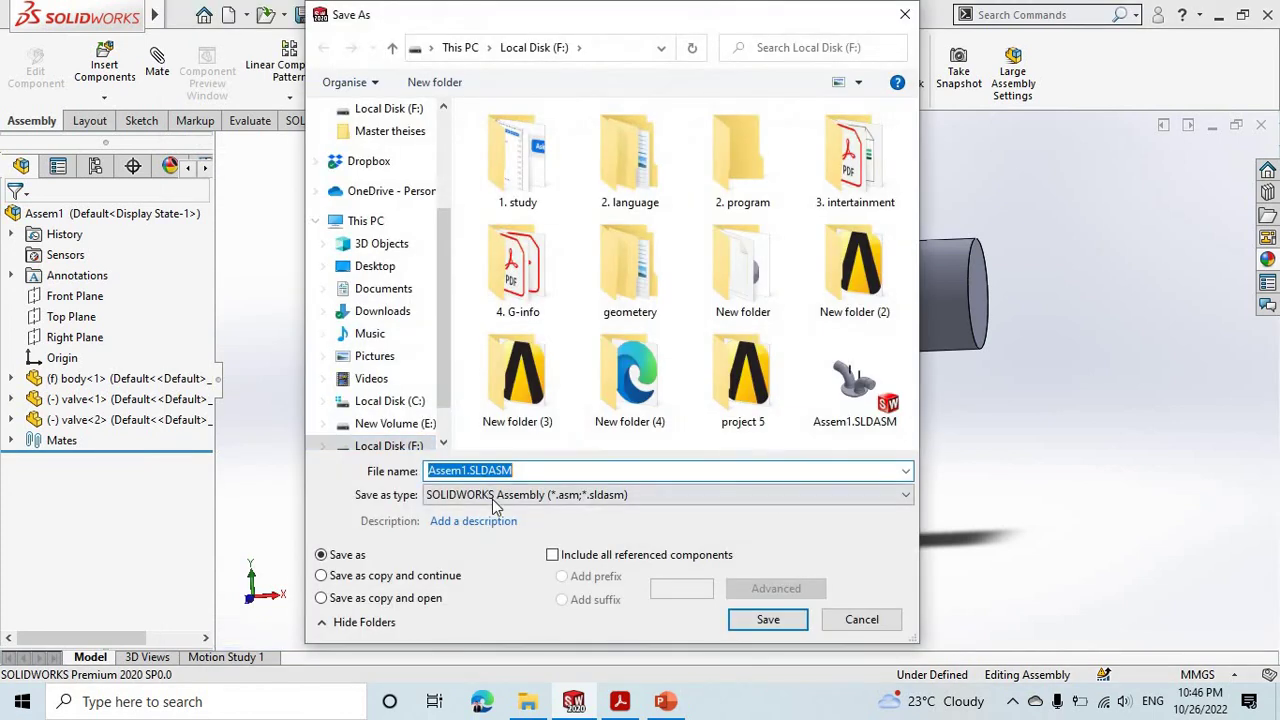
left_click(493, 500)
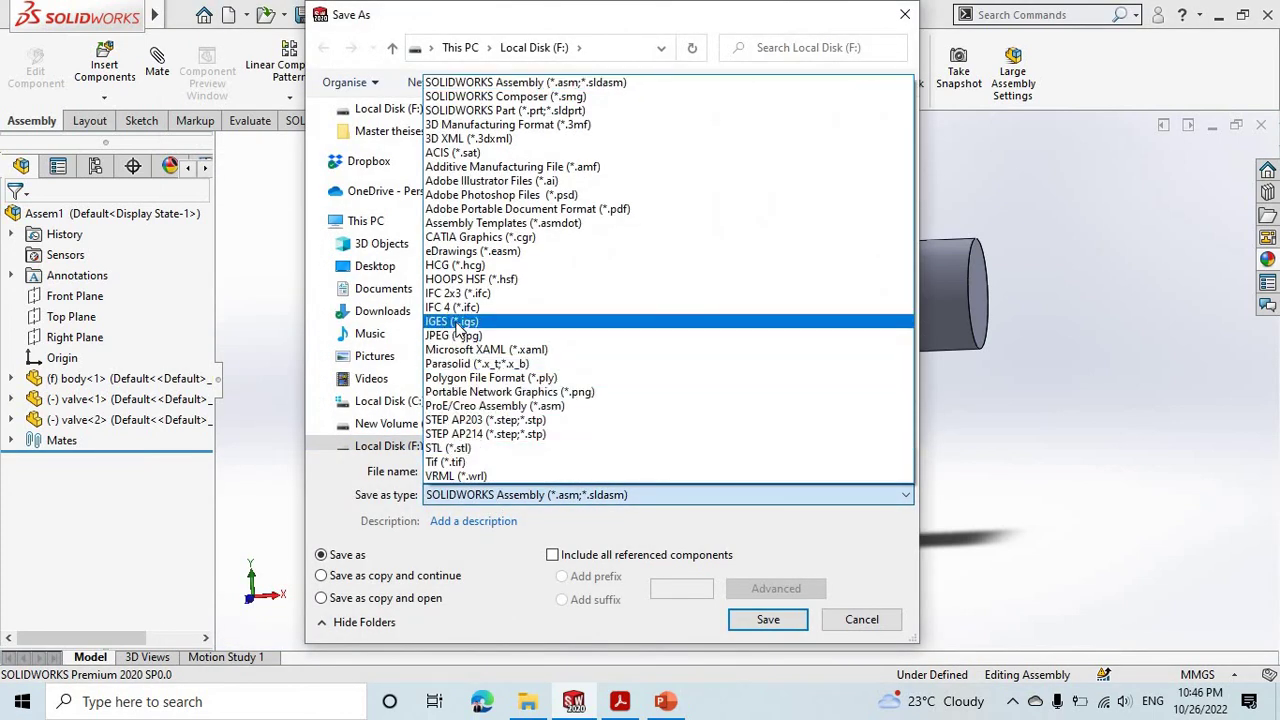
left_click(458, 322)
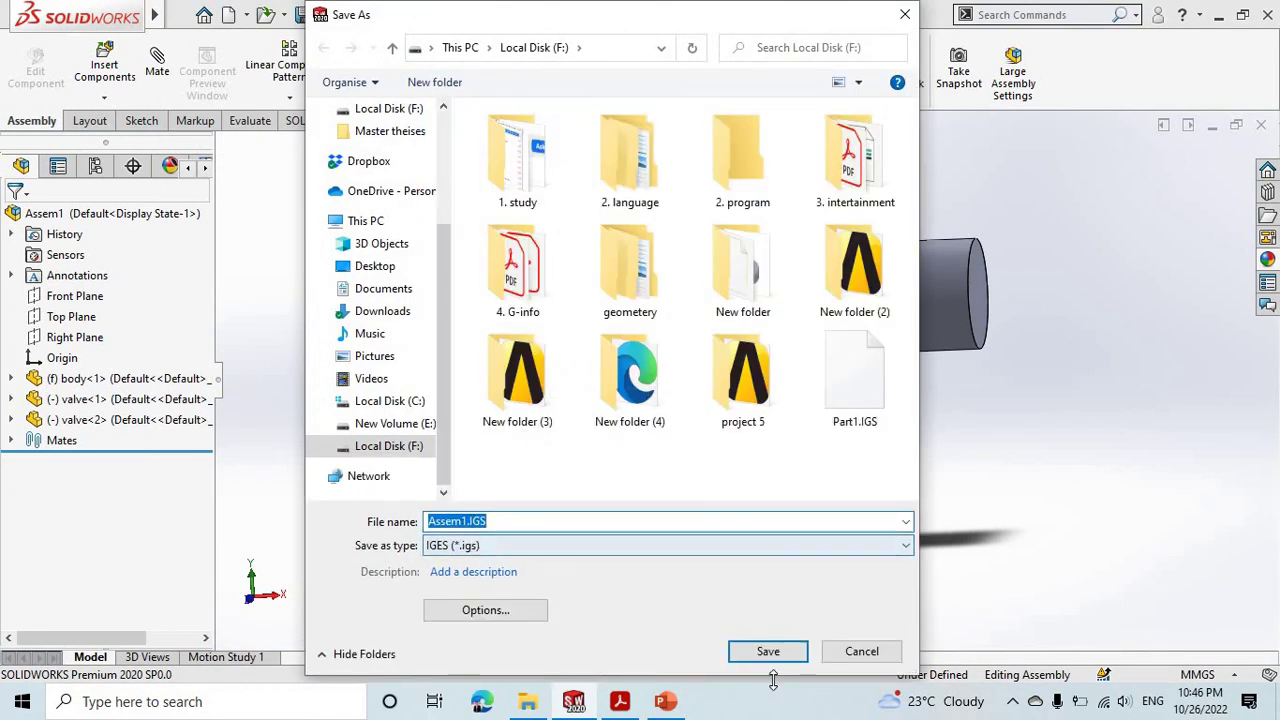
left_click(766, 652)
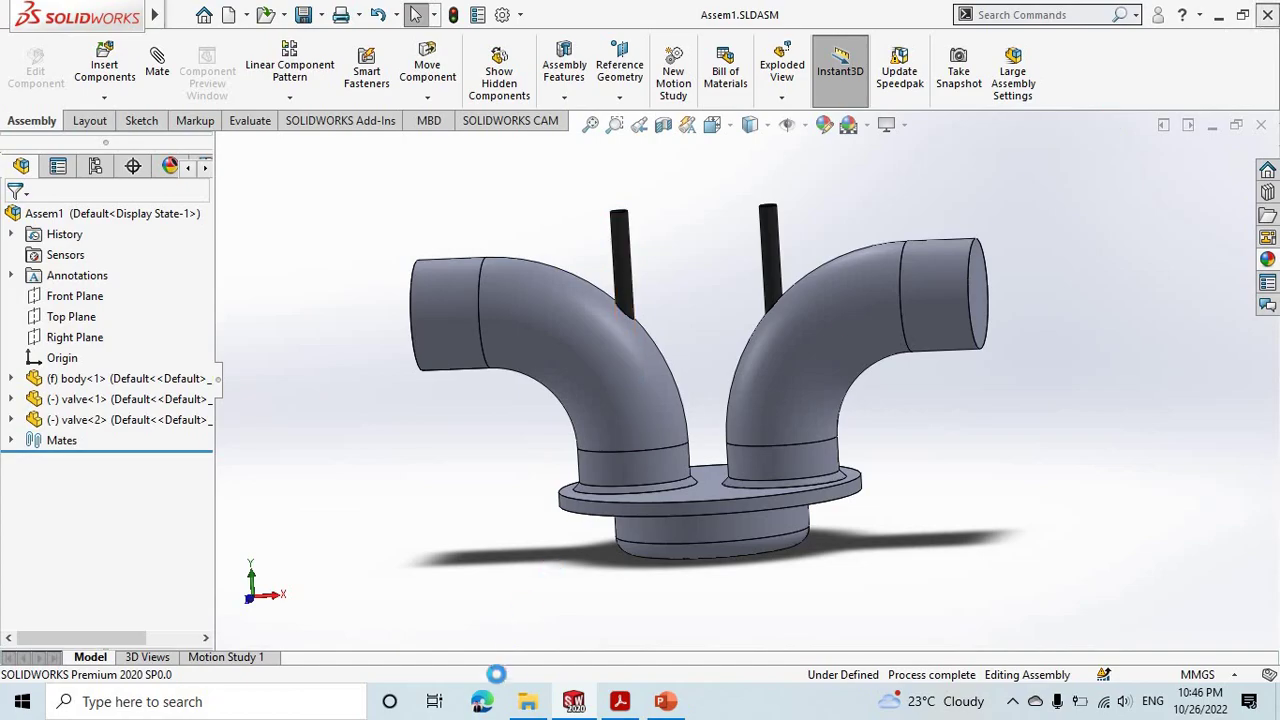
left_click(527, 701)
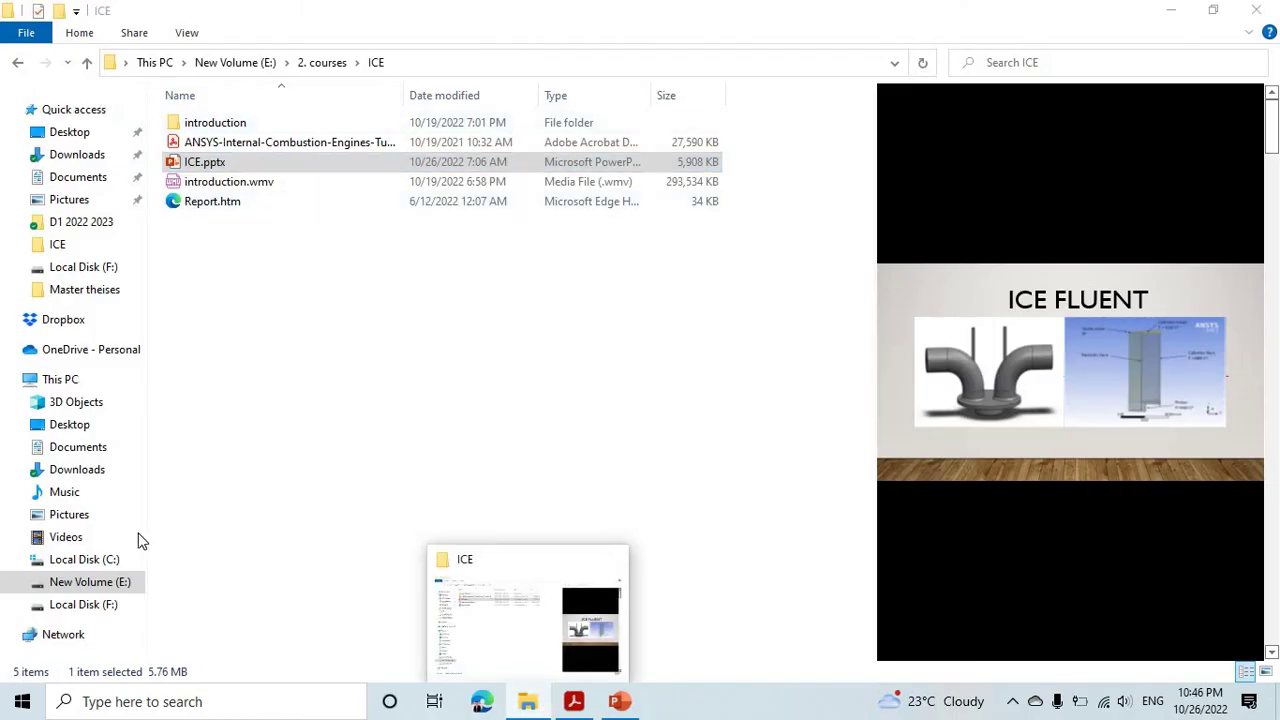
Step: Open Local Disk (F:) and select Assem1.IGS (438 KB) beside Assem1.SLDASM
left_click(108, 605)
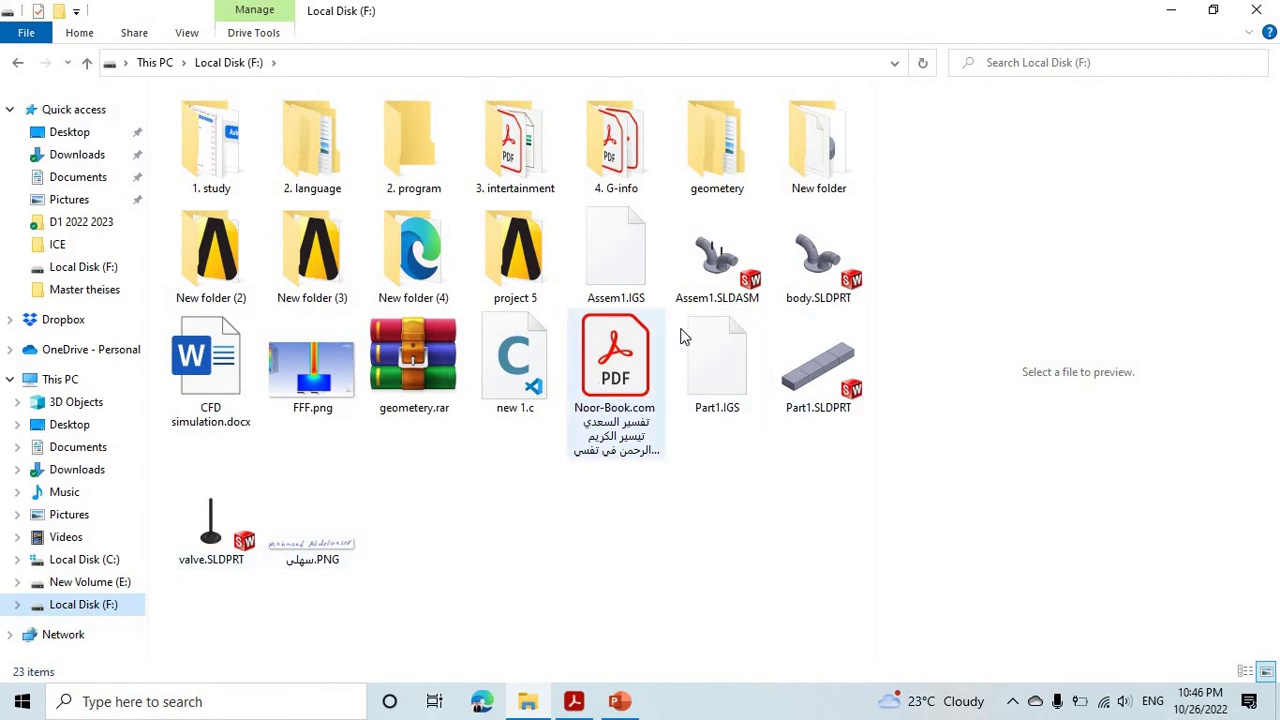
left_click(630, 294)
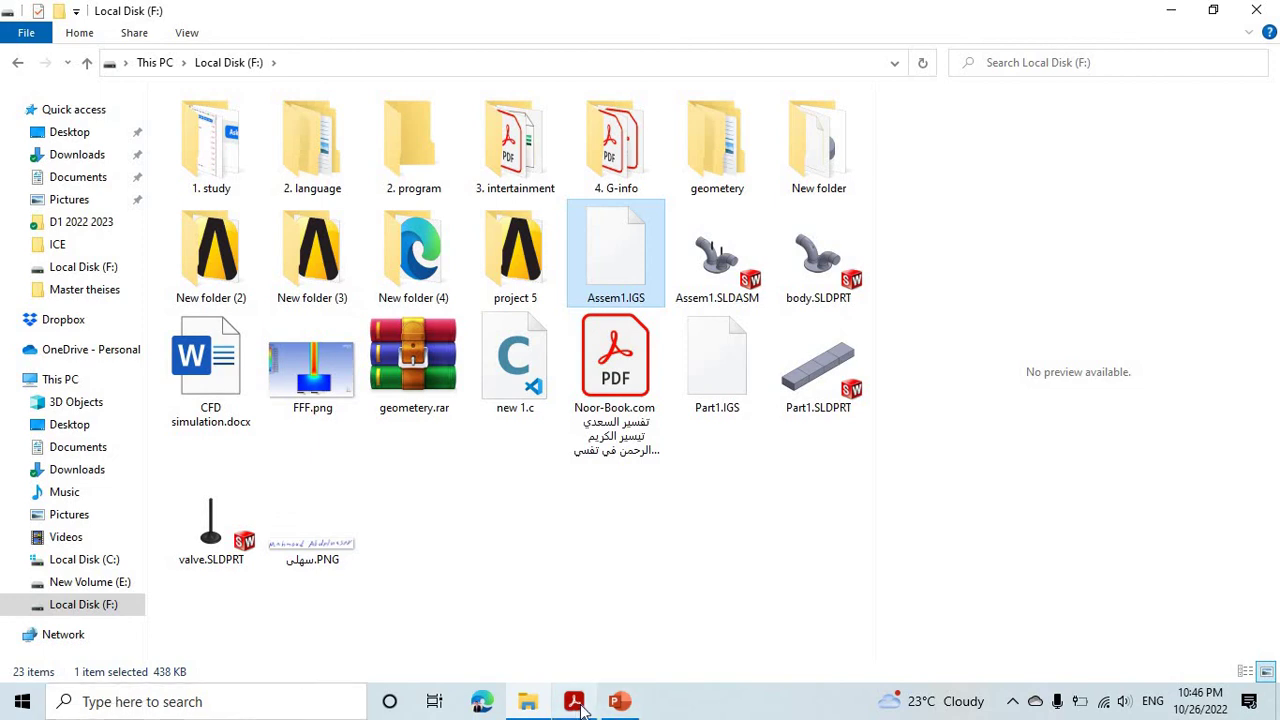
left_click(1012, 701)
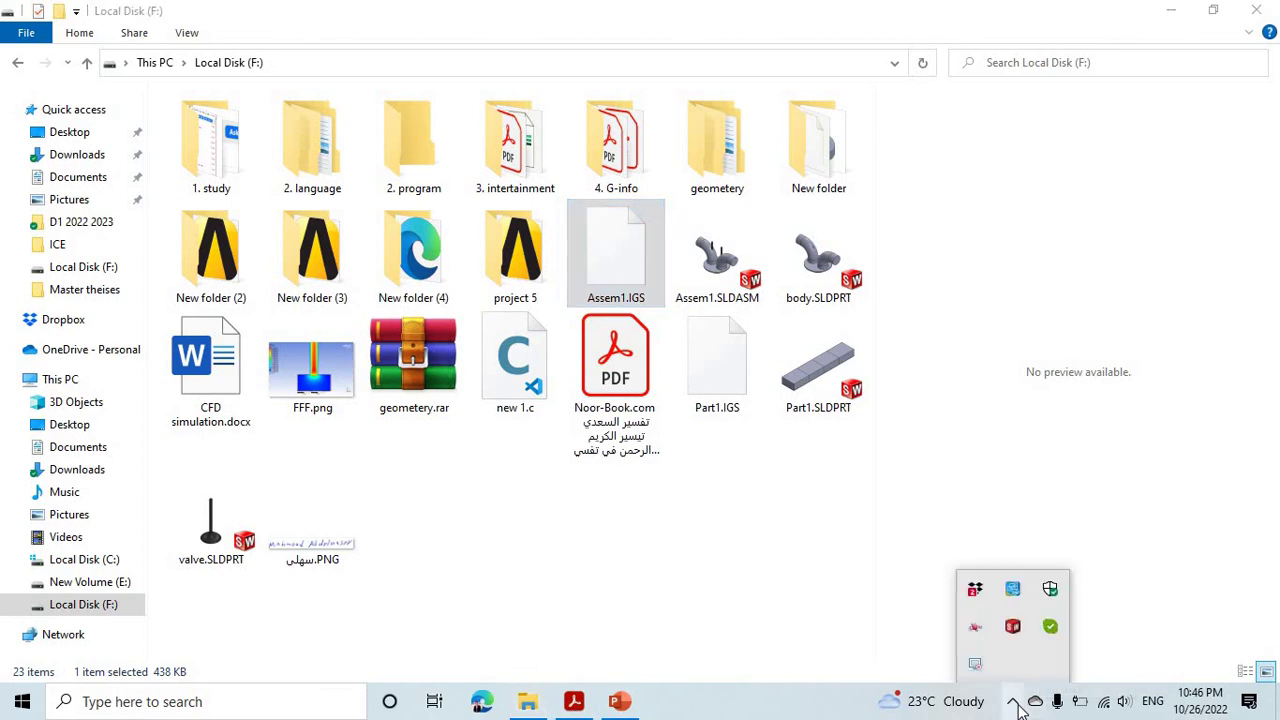